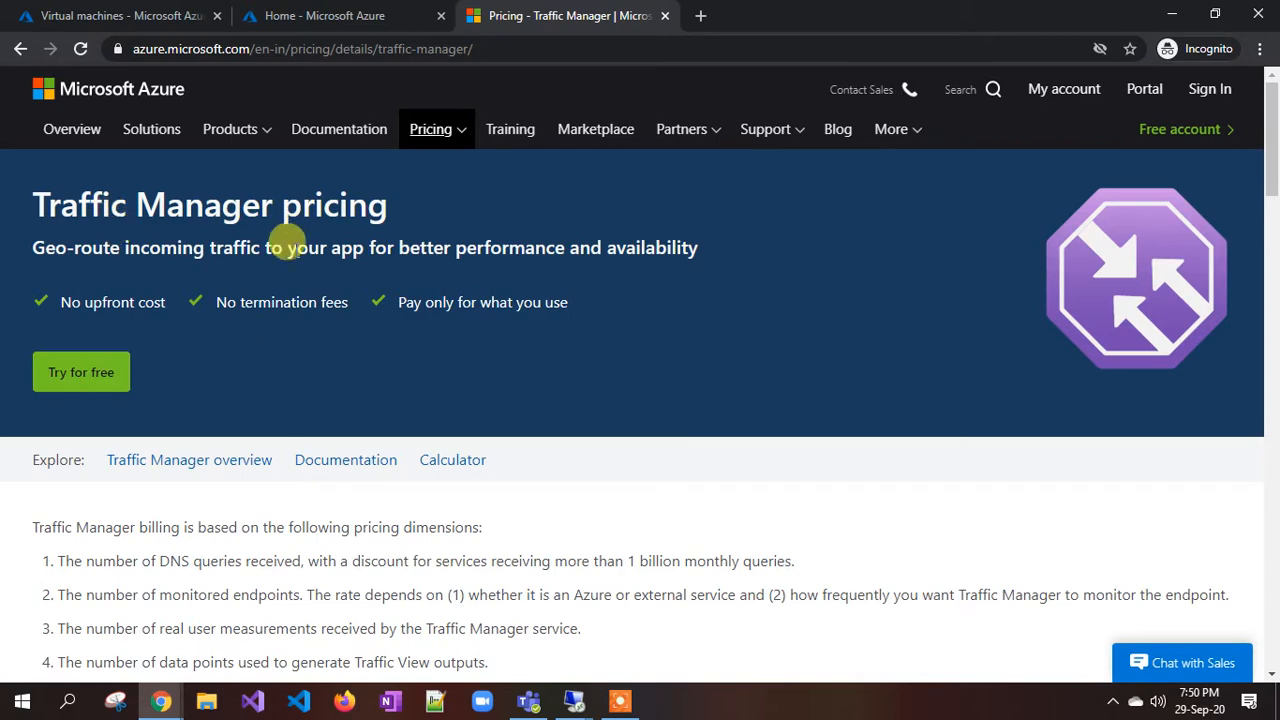
Review the four billing dimensions listed on the Traffic Manager pricing page, from DNS queries to Traffic View data points.
scroll(352, 344, down, 2)
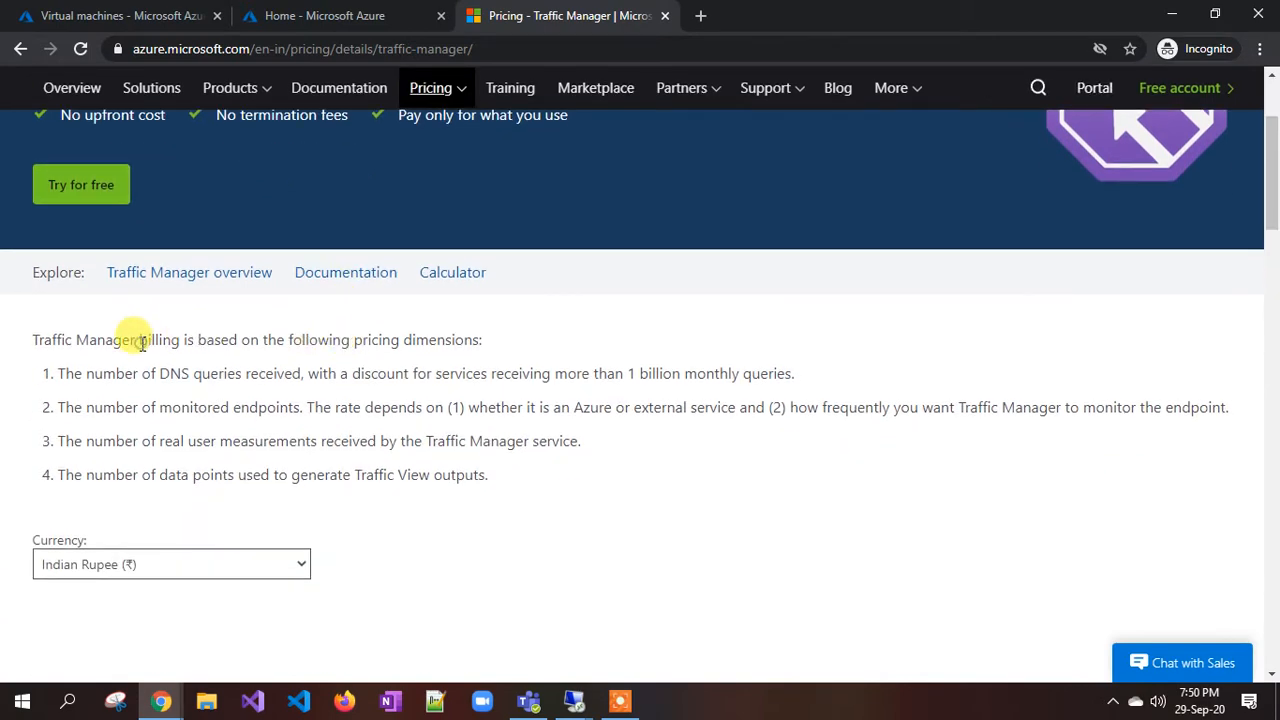
drag(72, 371, 77, 474)
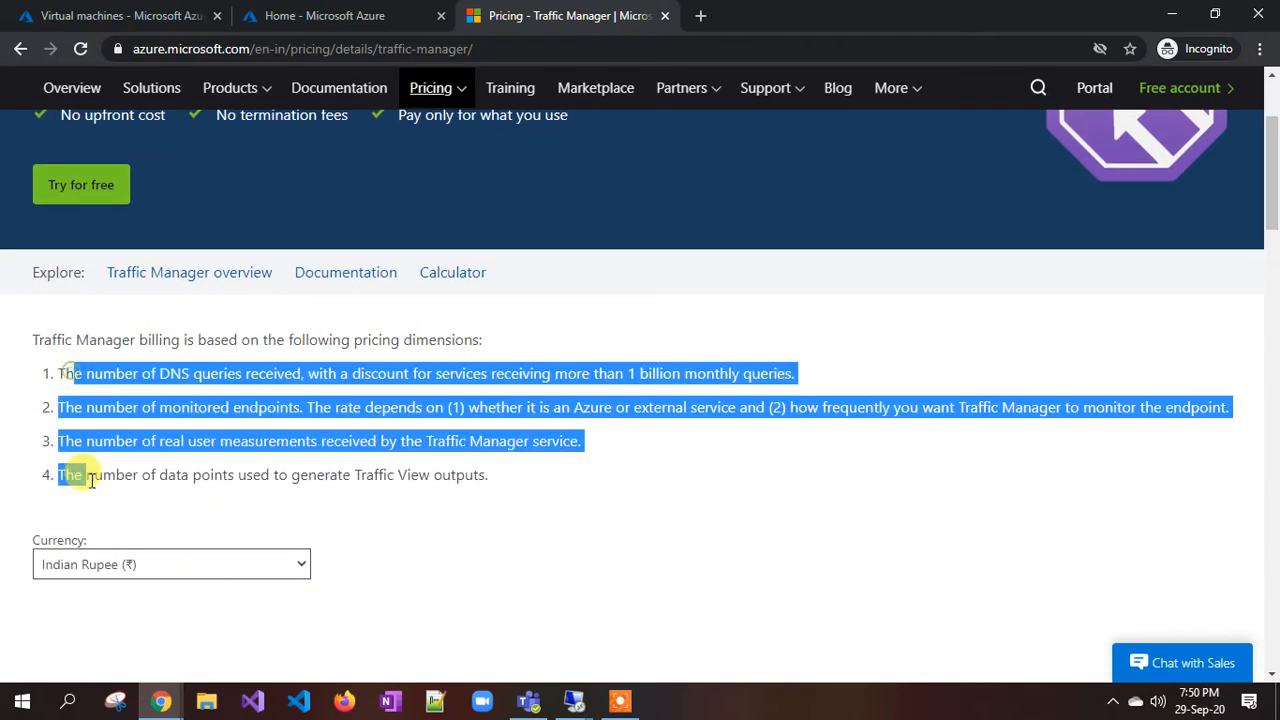
click(150, 475)
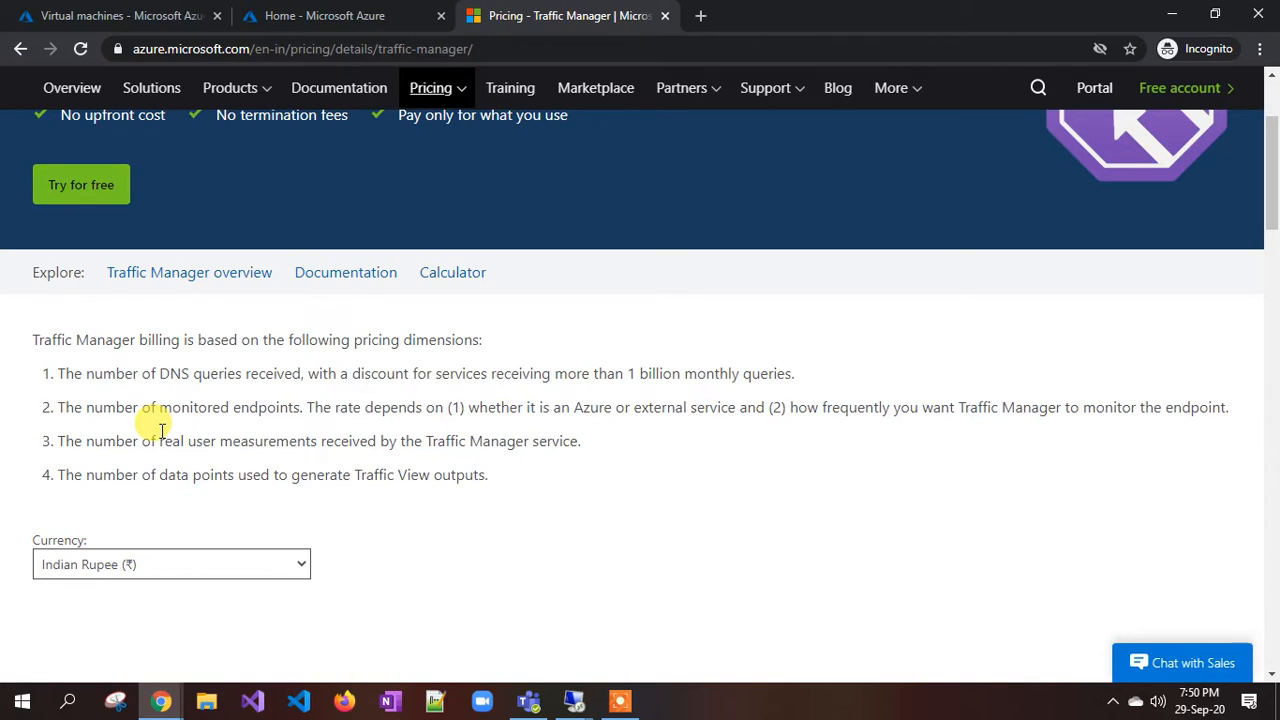
drag(94, 372, 282, 377)
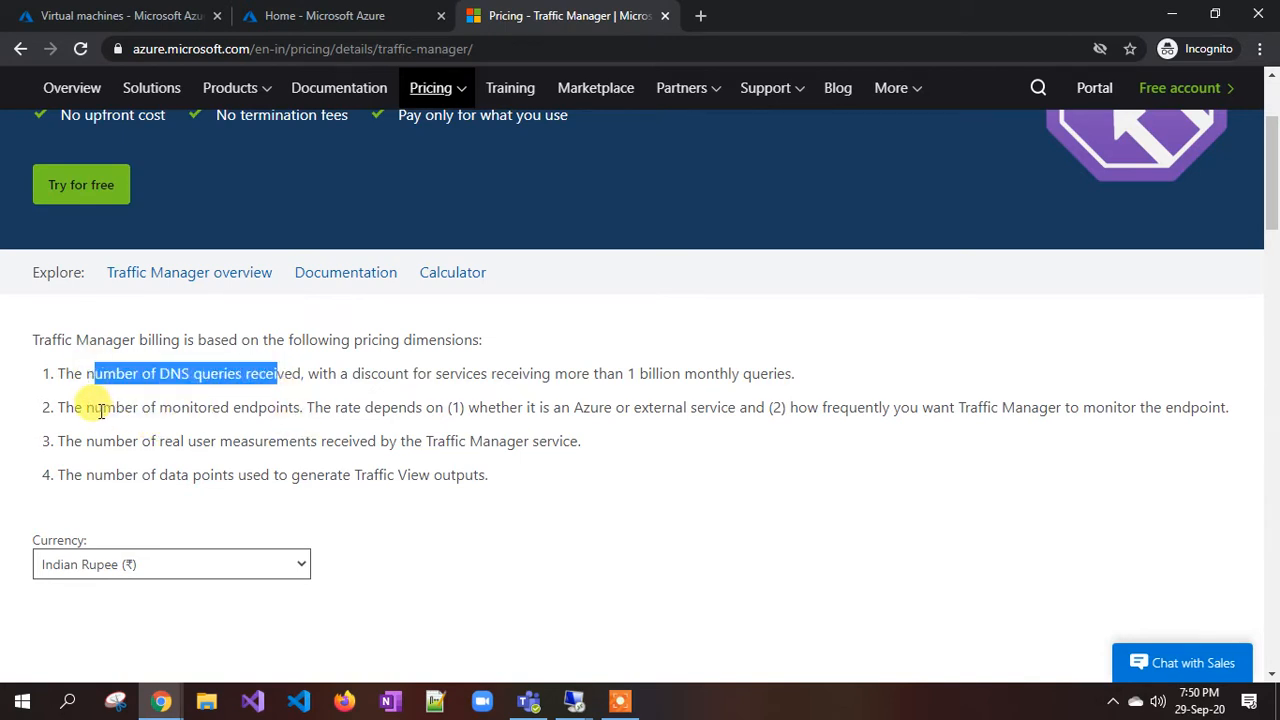
drag(101, 411, 293, 418)
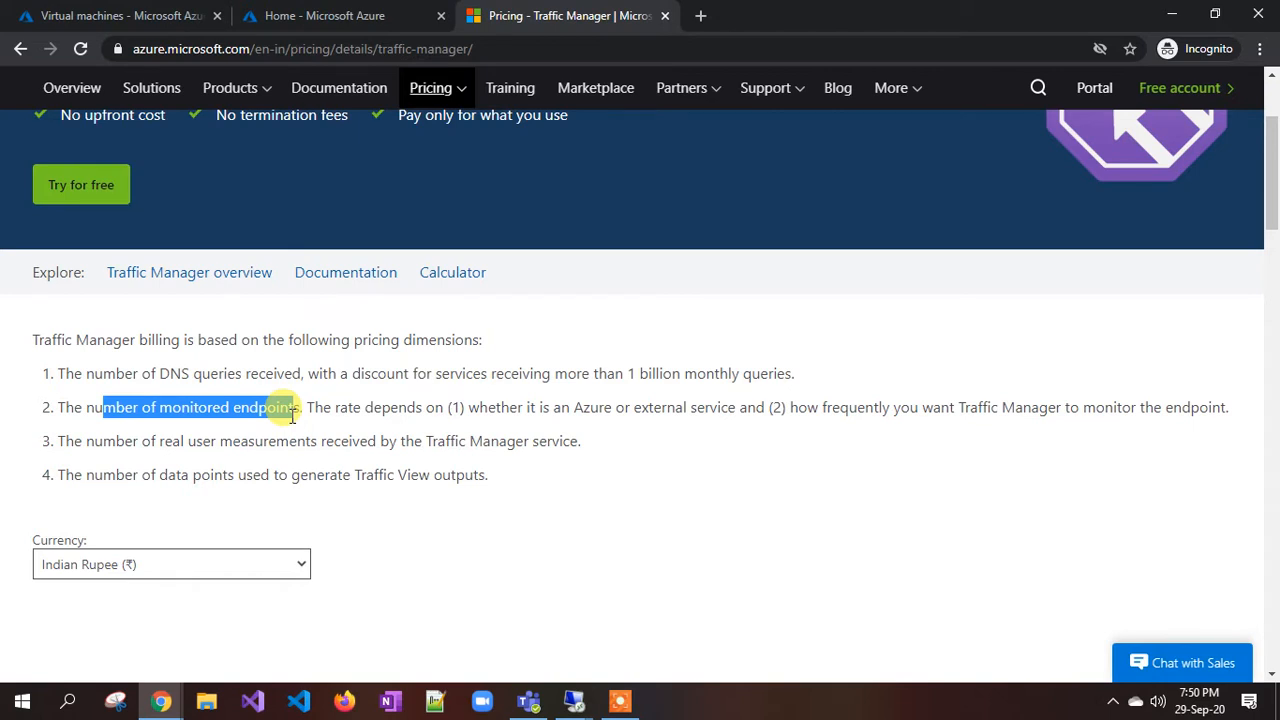
scroll(292, 416, down, 1)
drag(102, 347, 317, 345)
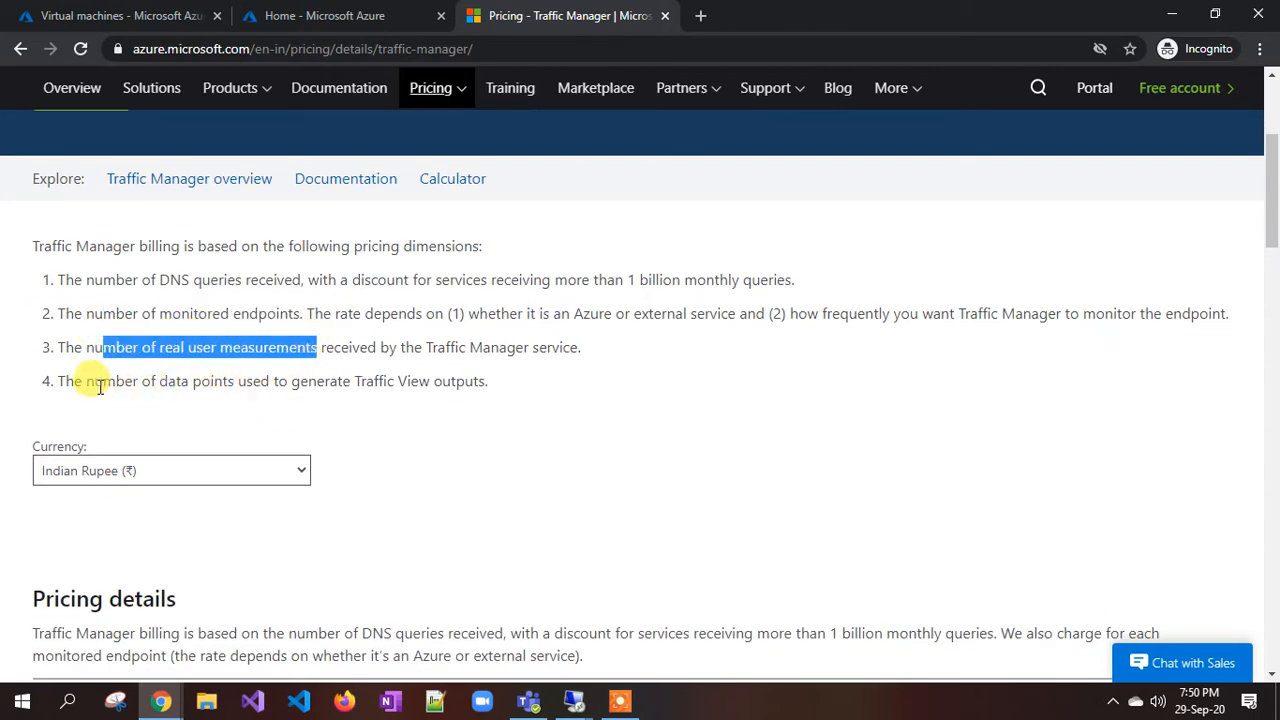
drag(92, 381, 310, 381)
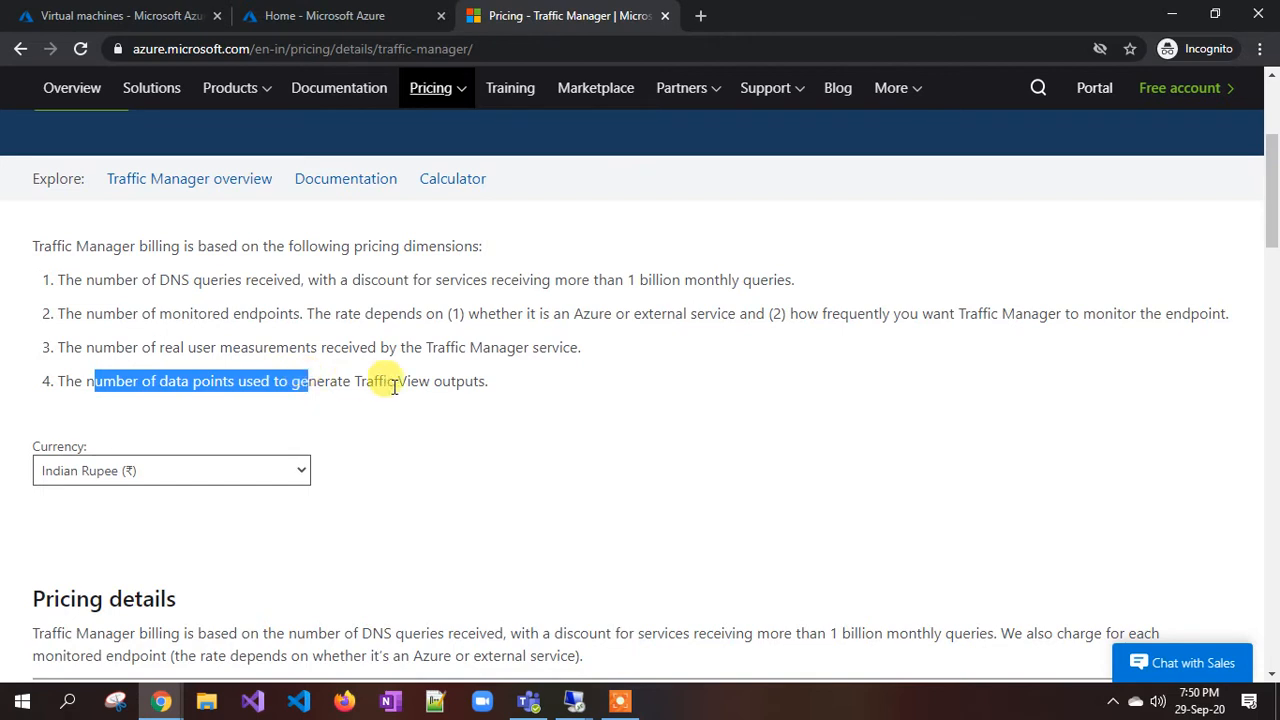
scroll(393, 386, up, 1)
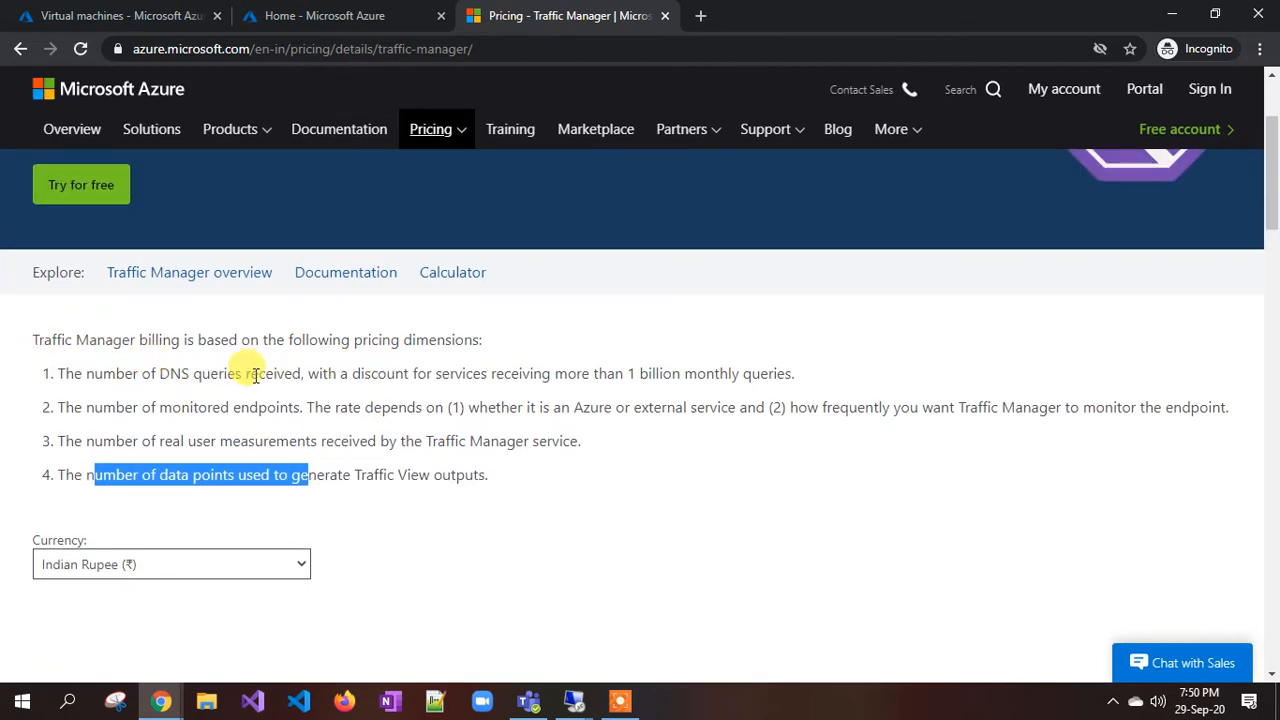
Examine the pricing details for the first 1 billion and over 1 billion DNS queries per month.
scroll(552, 374, down, 4)
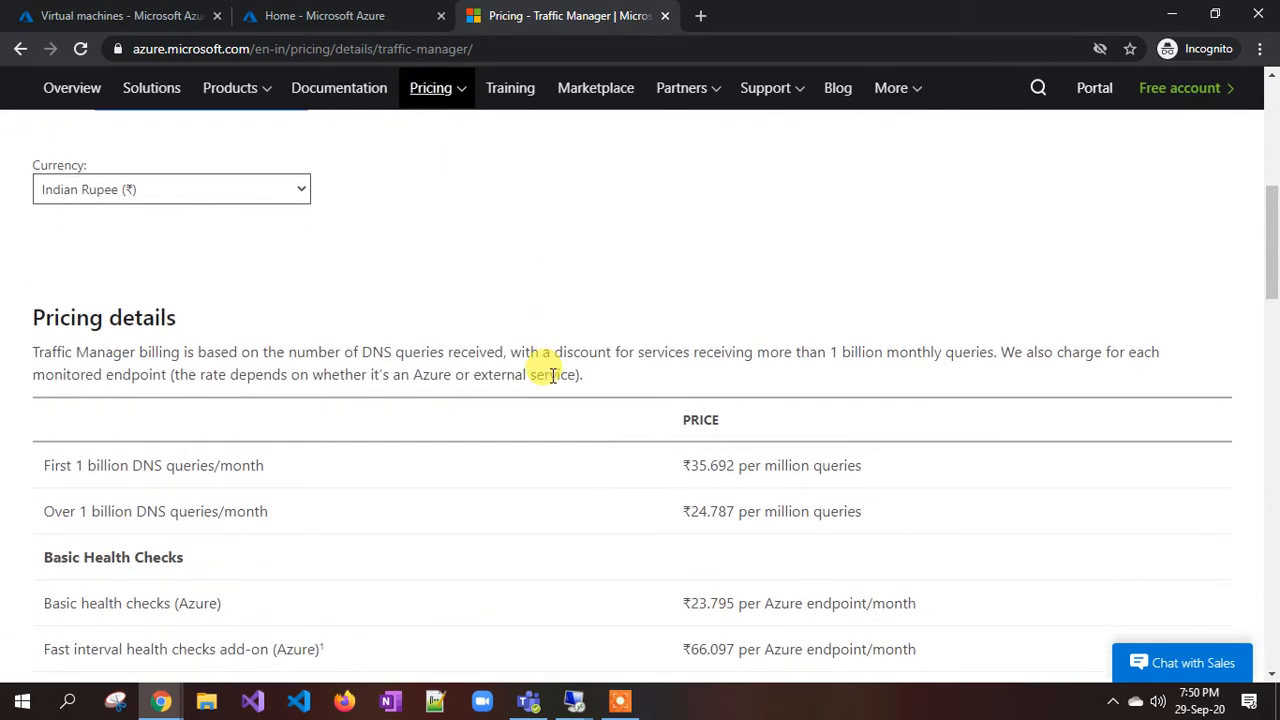
drag(34, 314, 194, 329)
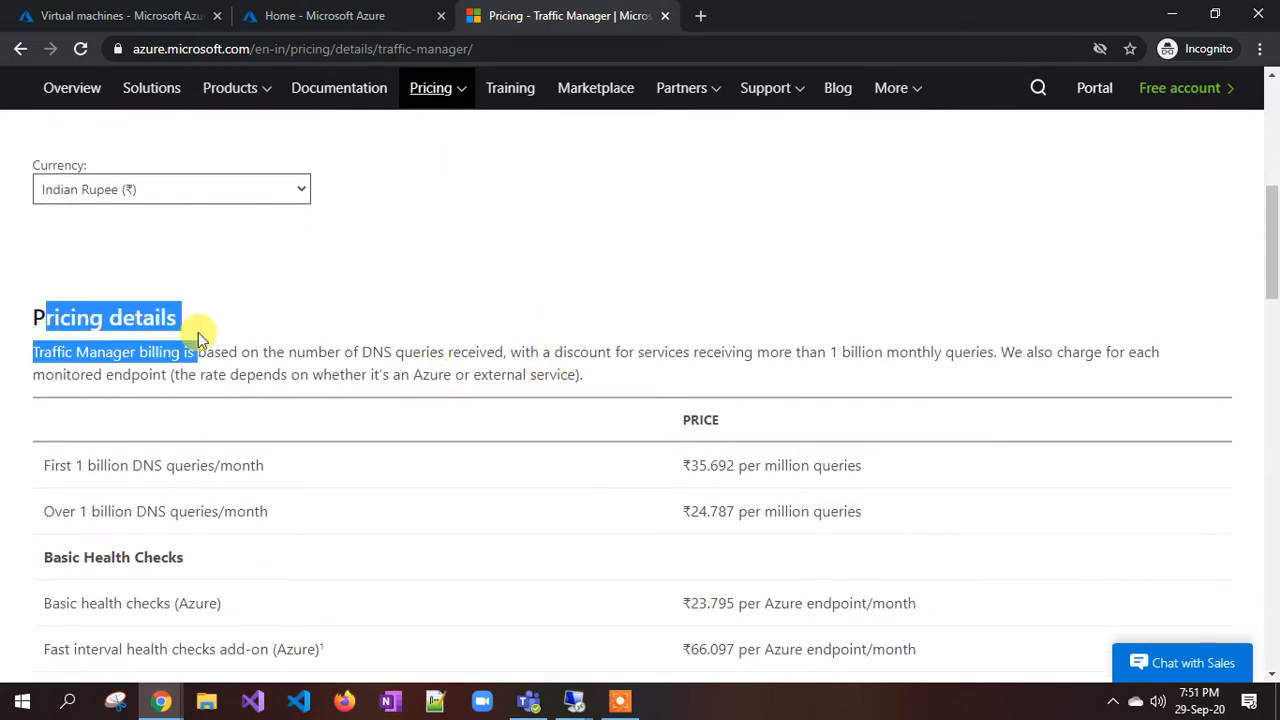
click(251, 334)
scroll(251, 334, down, 1)
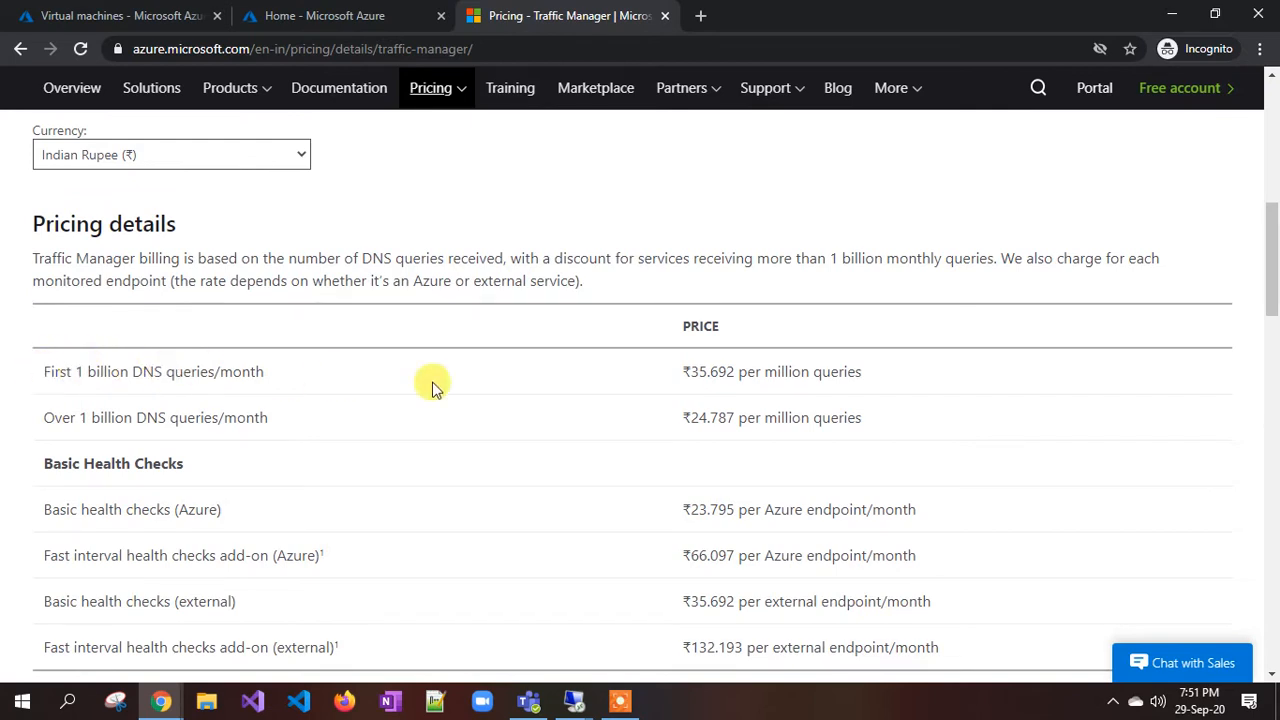
drag(689, 372, 828, 372)
click(857, 372)
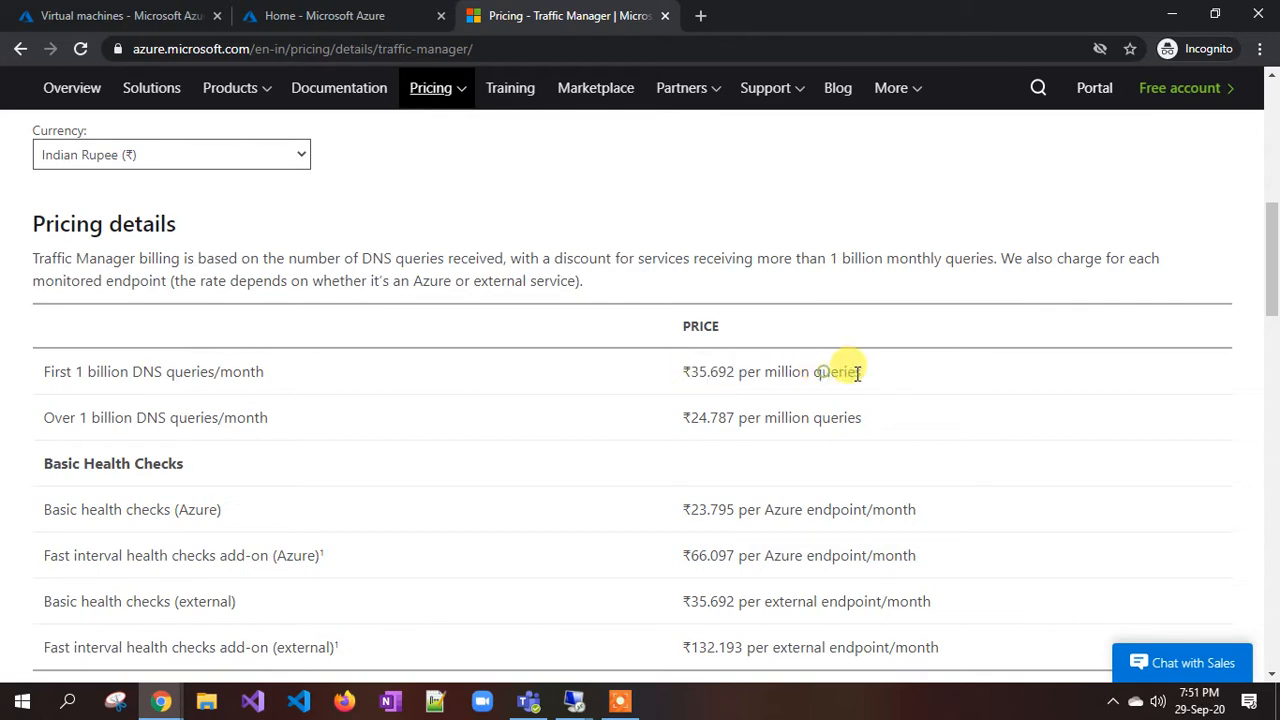
drag(55, 417, 195, 417)
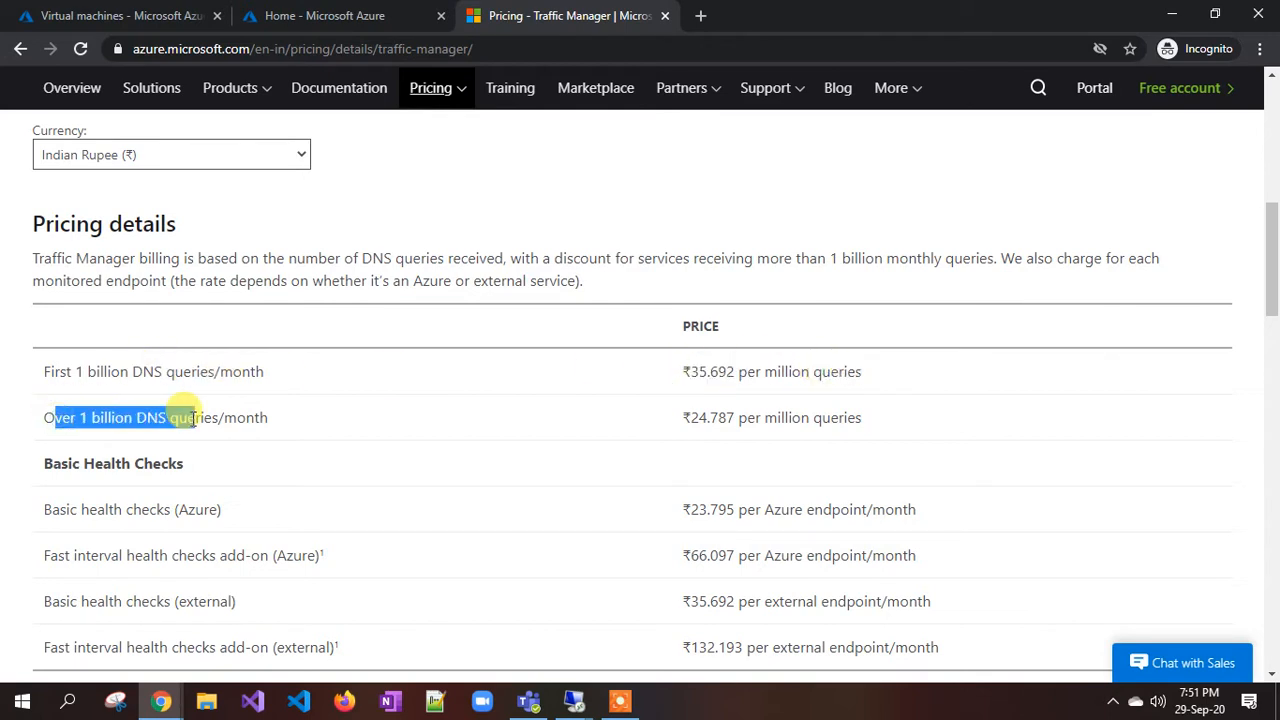
drag(680, 420, 800, 418)
scroll(465, 376, down, 1)
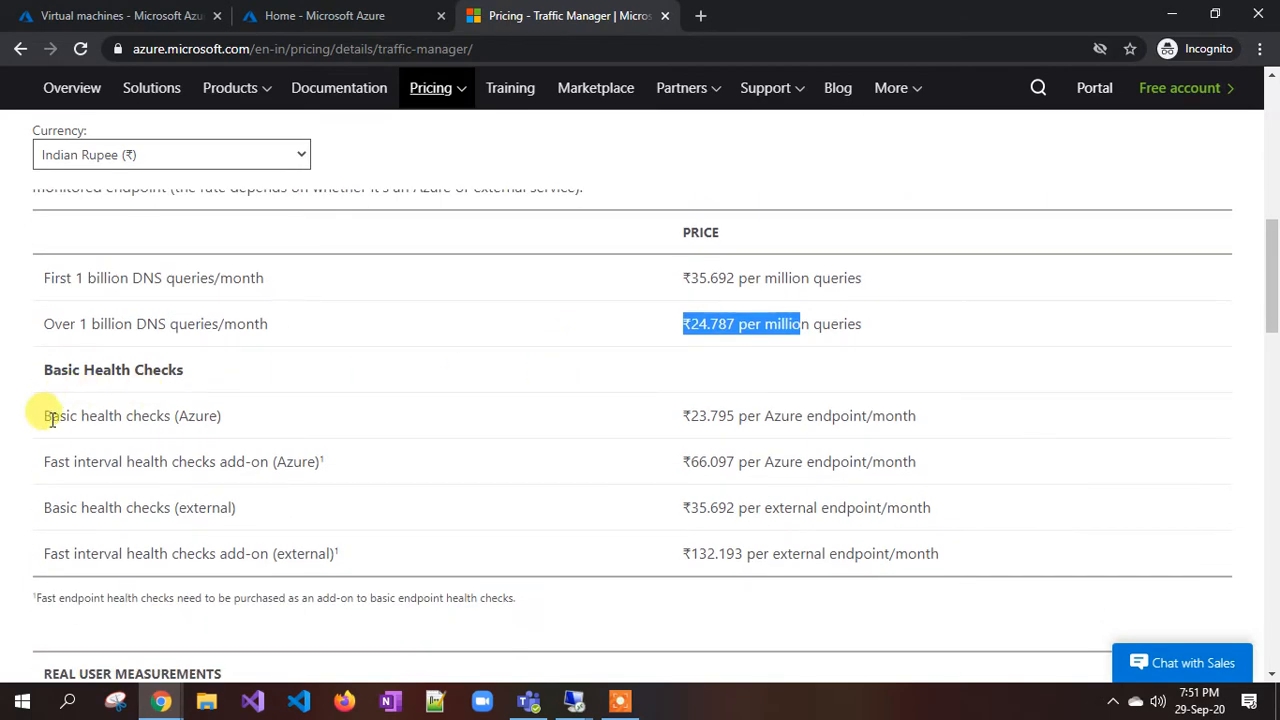
Review the Traffic Manager prices for basic health checks, real user measurements and Traffic View data points.
drag(52, 415, 286, 425)
scroll(446, 408, down, 3)
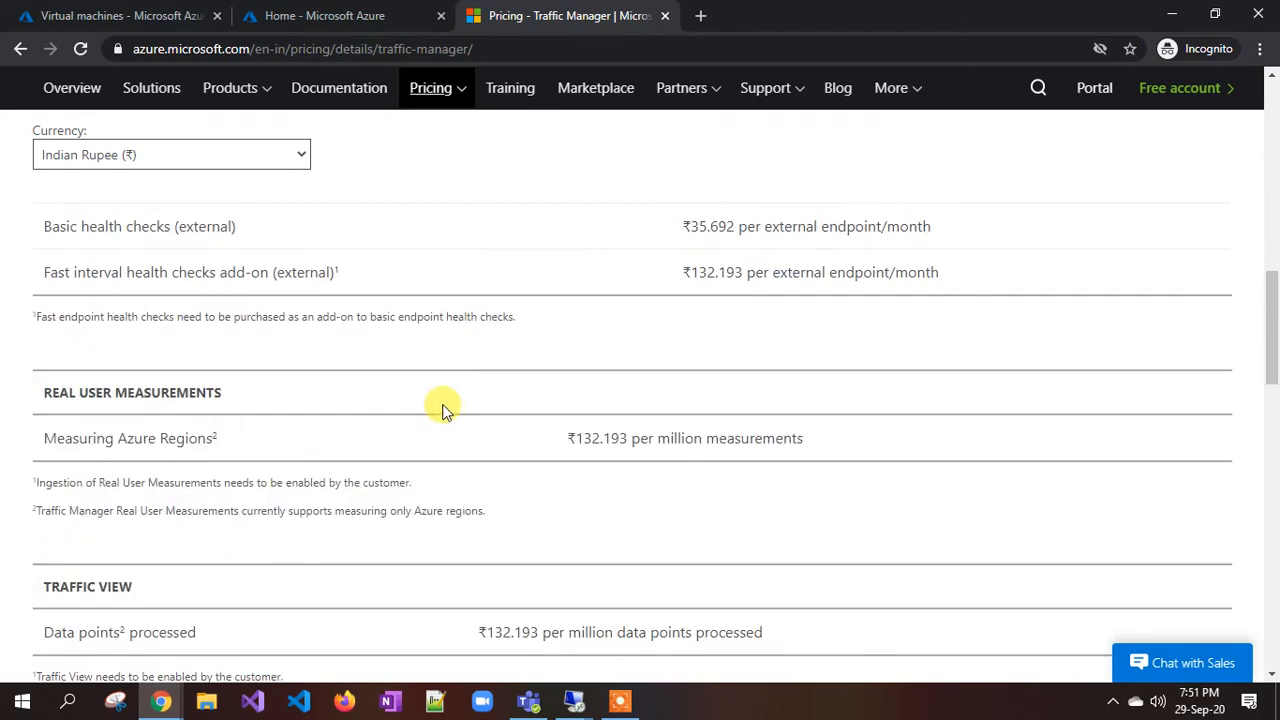
drag(87, 438, 176, 437)
click(232, 441)
drag(574, 438, 737, 427)
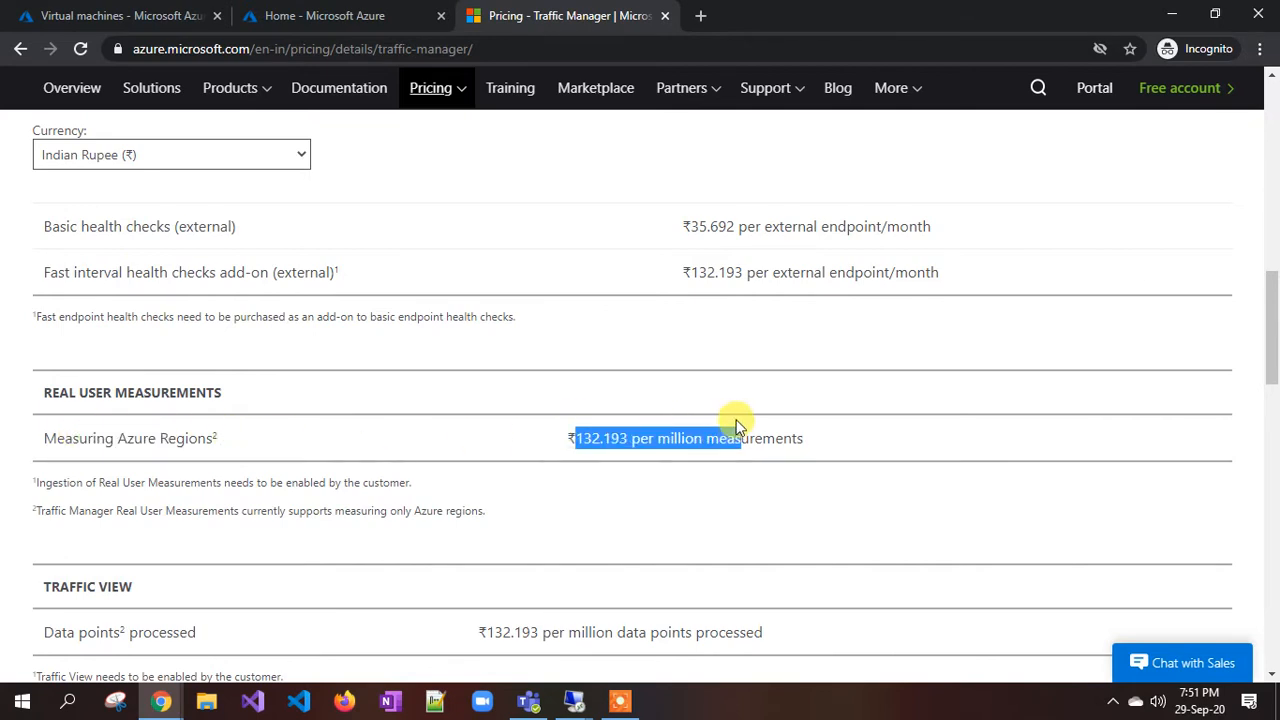
scroll(737, 427, down, 2)
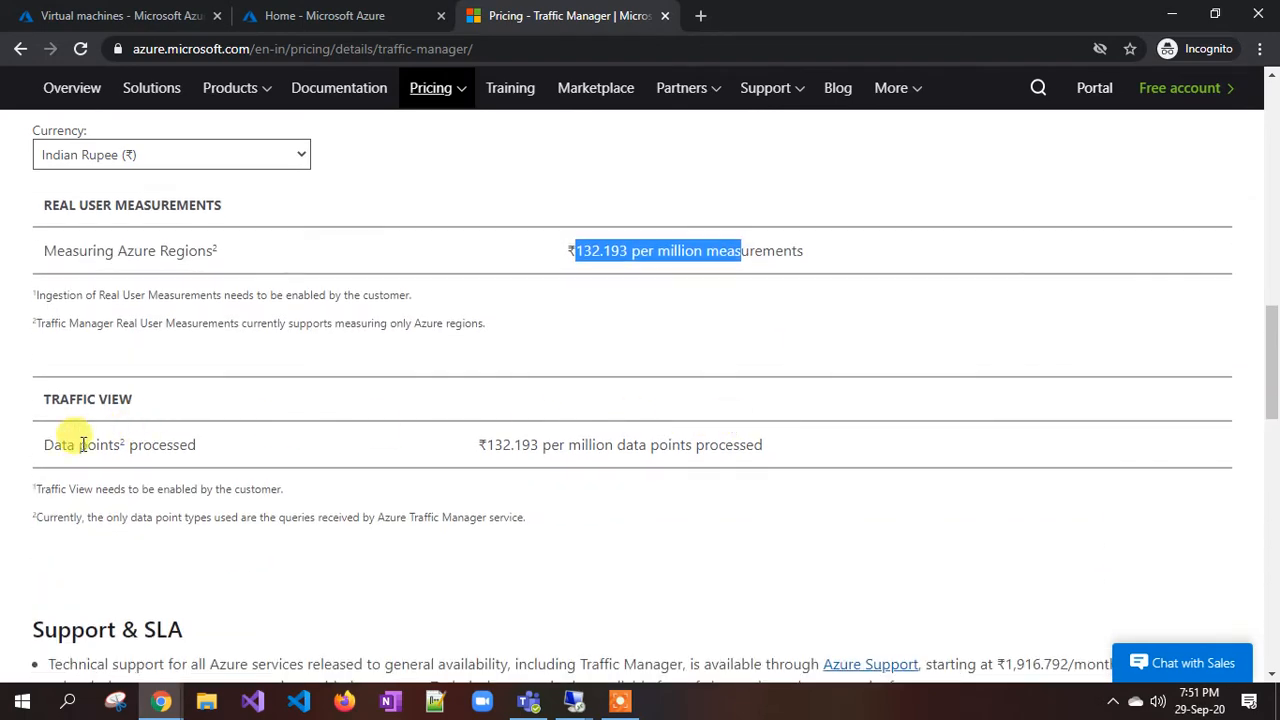
drag(67, 445, 232, 455)
scroll(230, 450, down, 2)
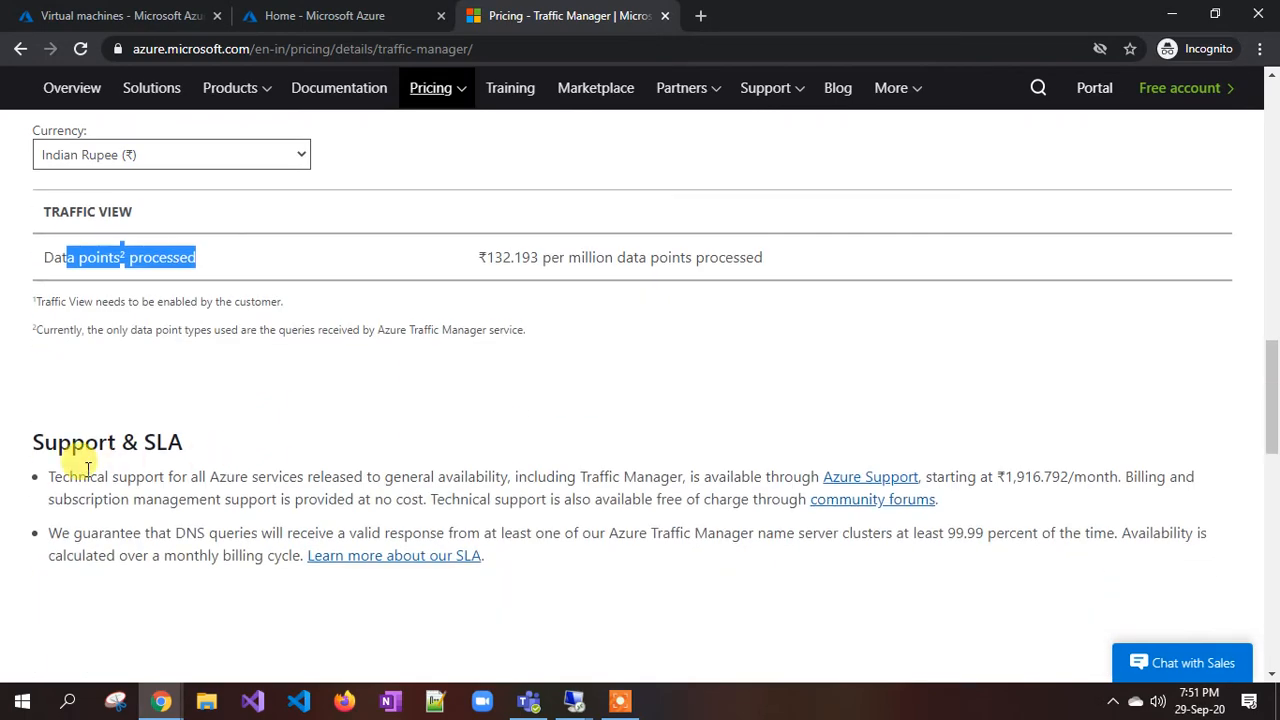
scroll(200, 449, up, 3)
scroll(203, 445, up, 3)
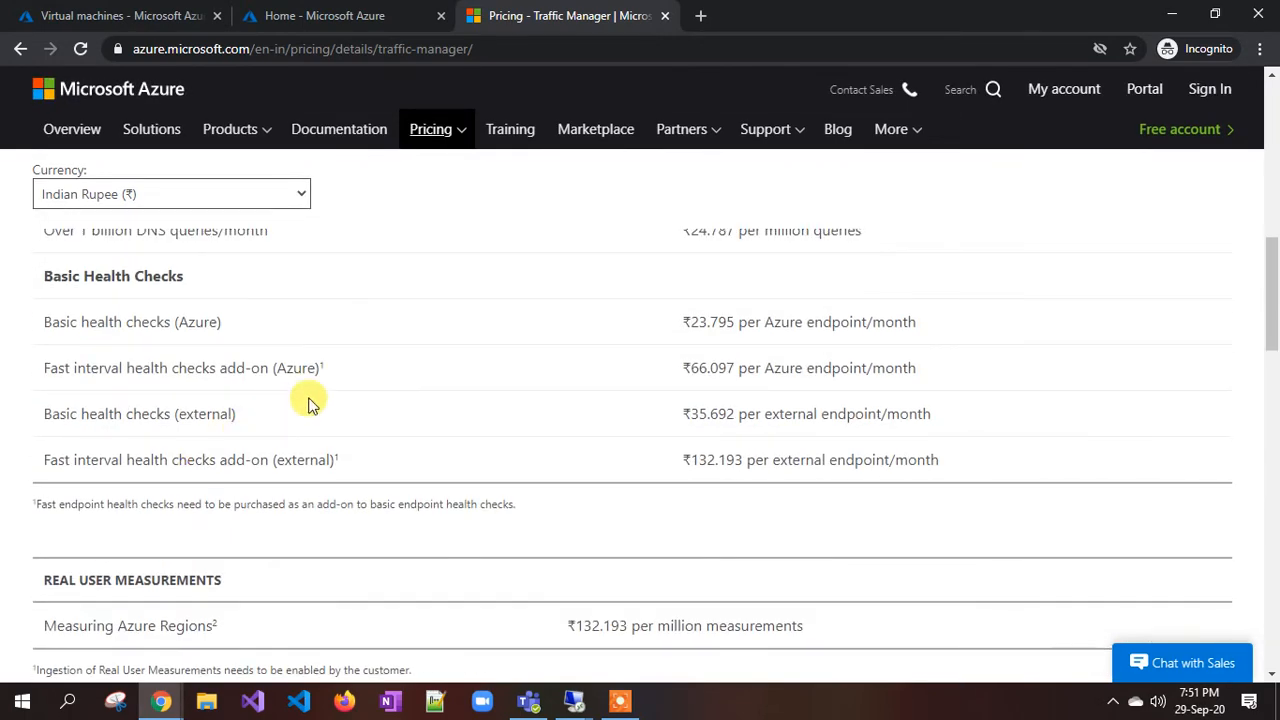
scroll(360, 355, up, 3)
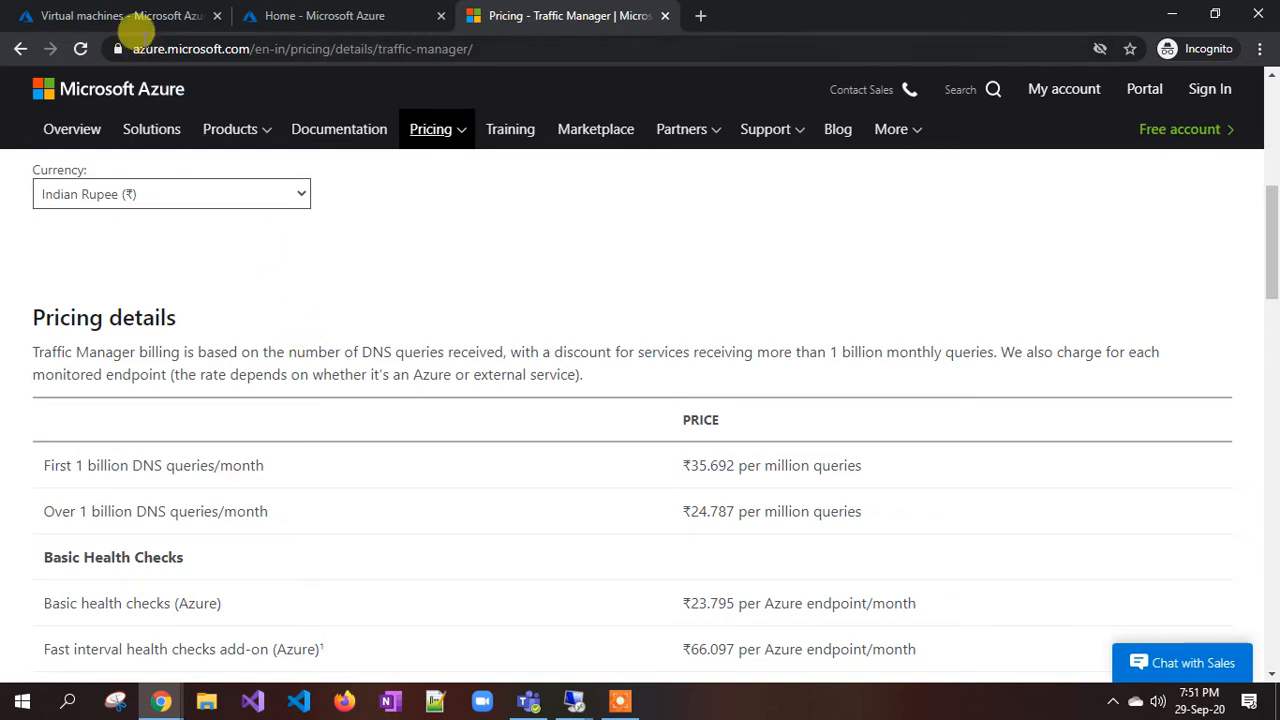
Show the virtual machines list in the Azure portal and switch to the Remote Desktop session for 23.102.41.98.
click(138, 16)
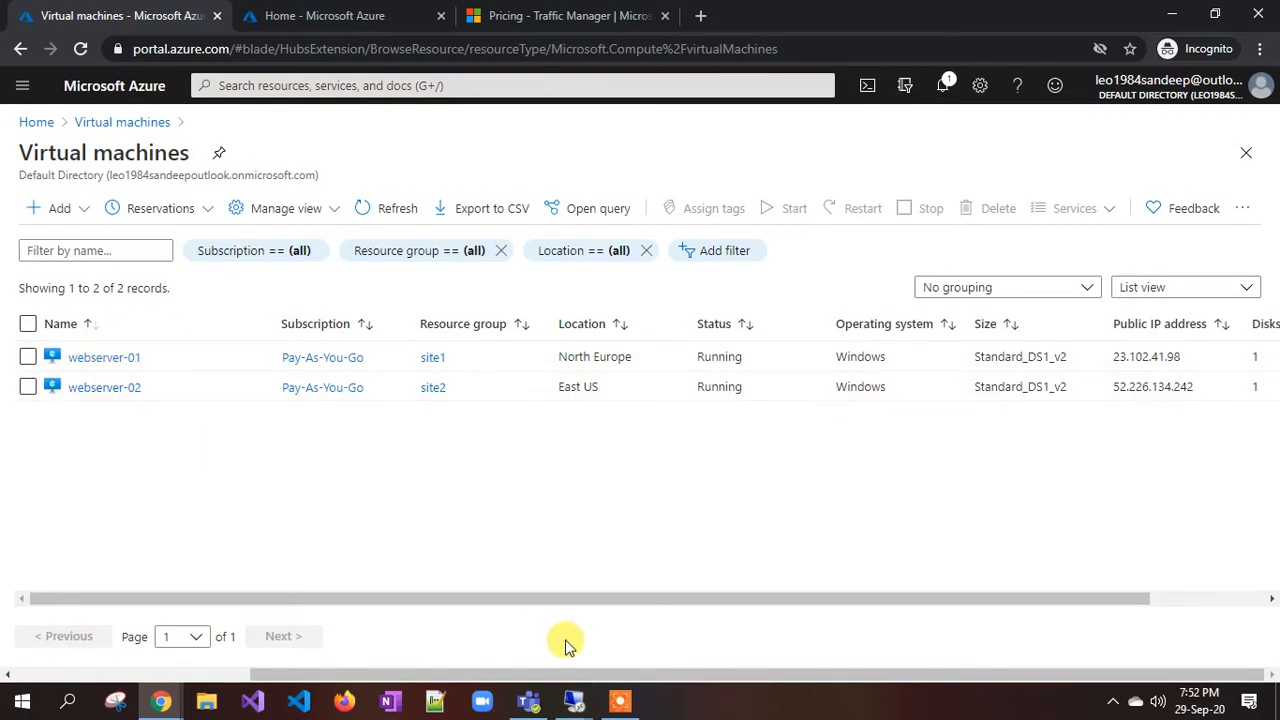
mouse_move(574, 701)
click(510, 631)
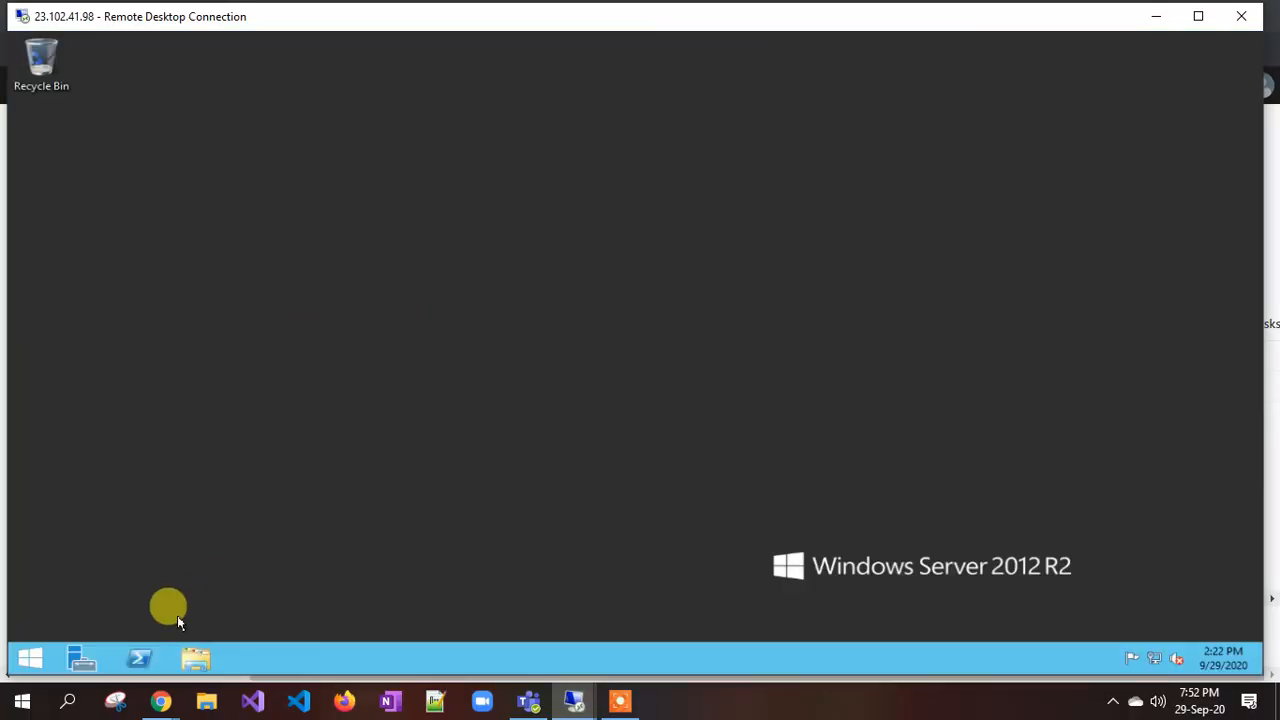
Check the remote server's name by running hostname in an administrator Command Prompt.
right_click(22, 655)
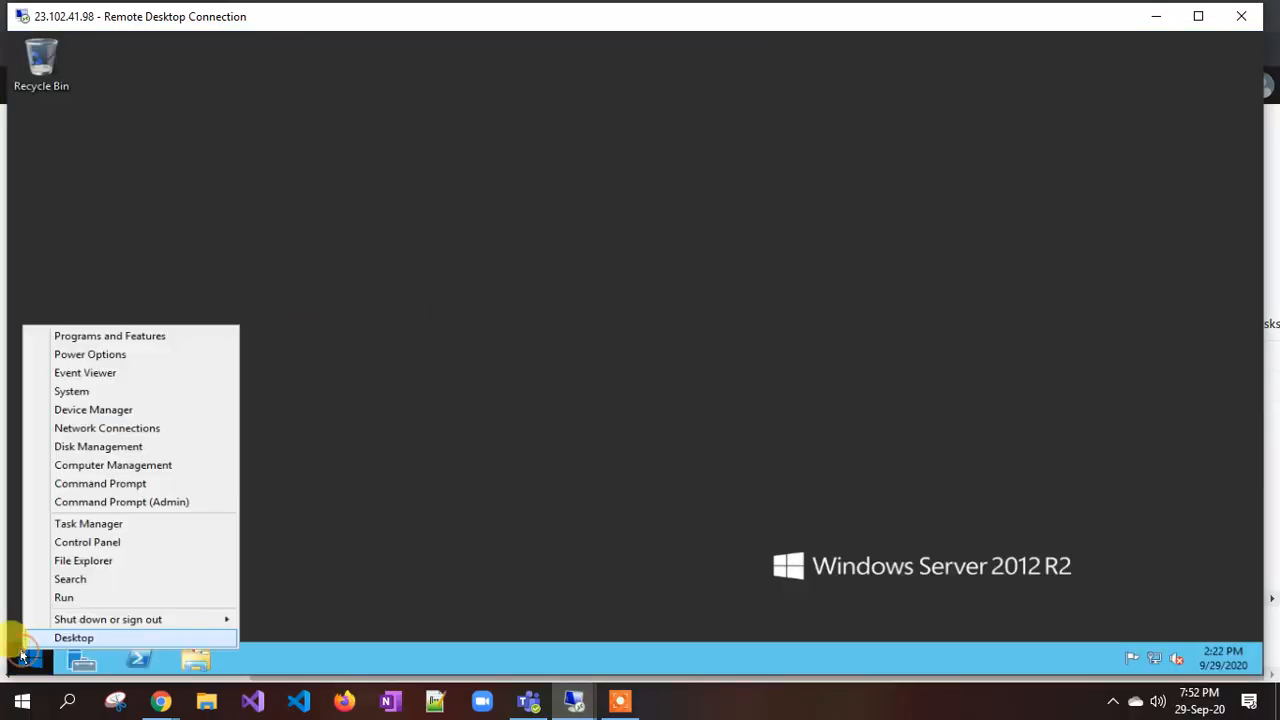
click(130, 501)
text(hostame)
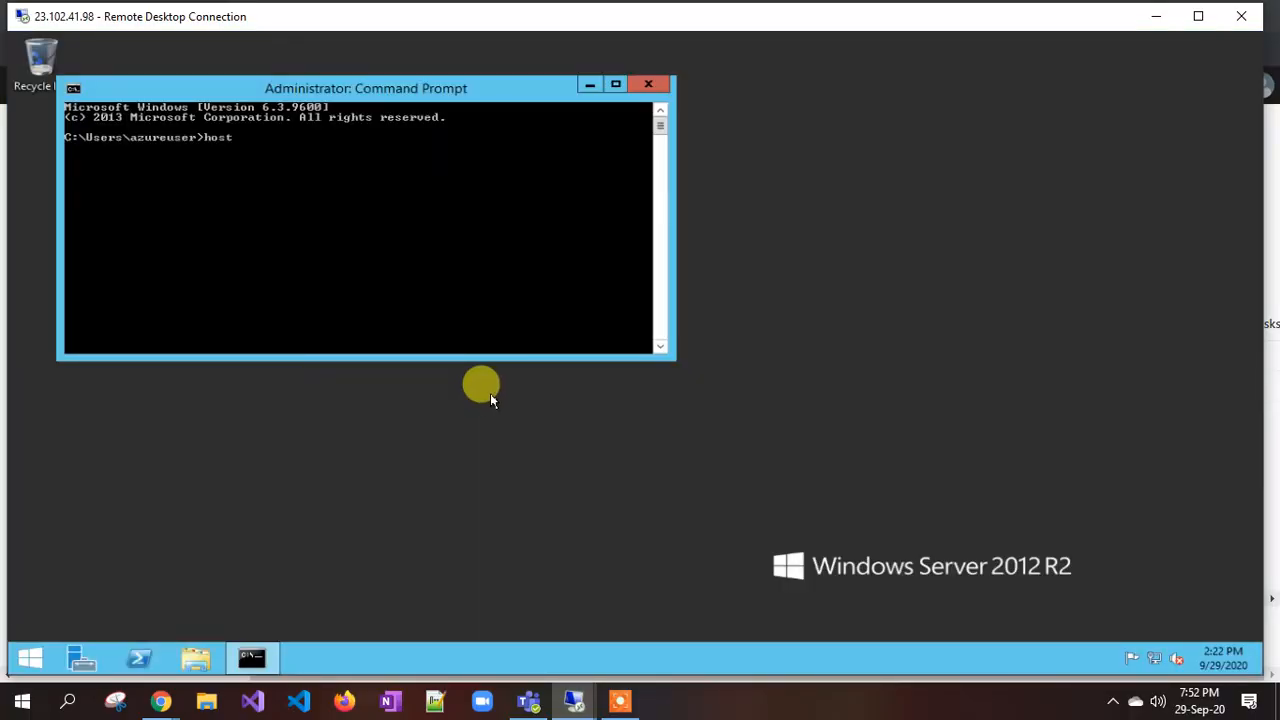
key(BackSpace)
key(BackSpace)
key(BackSpace)
text(name)
key(Return)
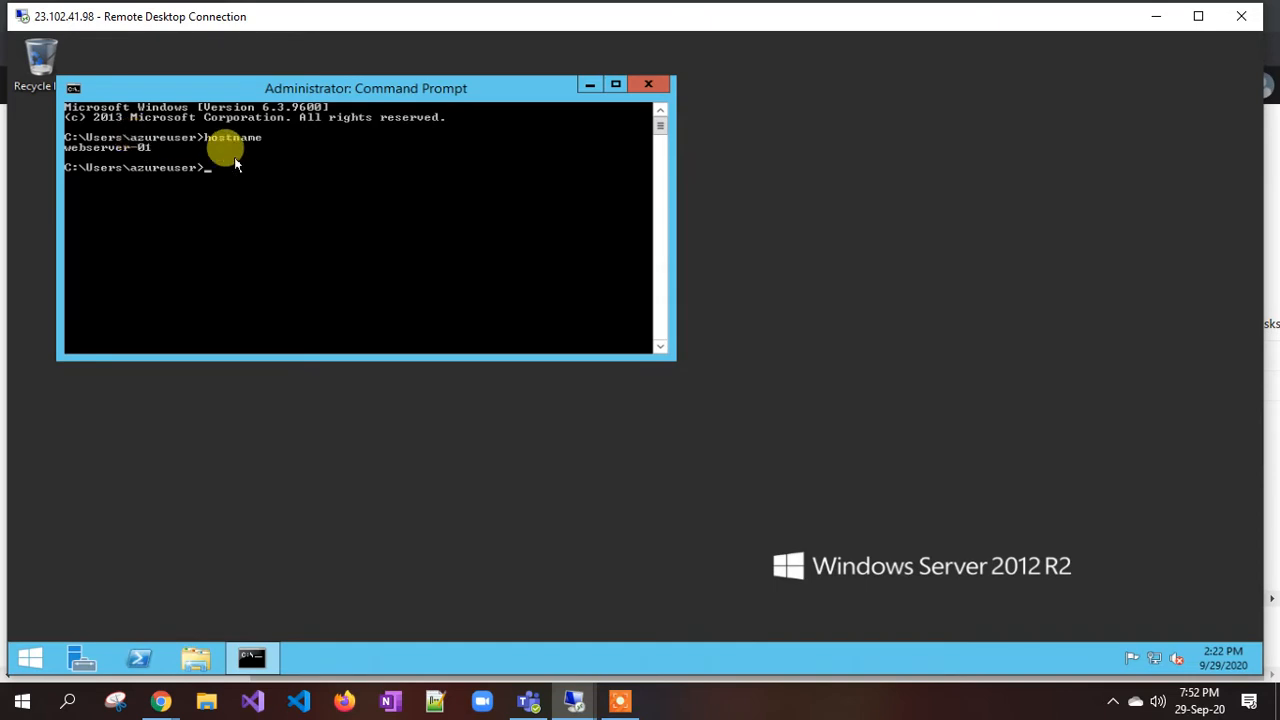
Browse to the C:\inetpub\wwwroot folder in File Explorer on the remote server.
click(197, 657)
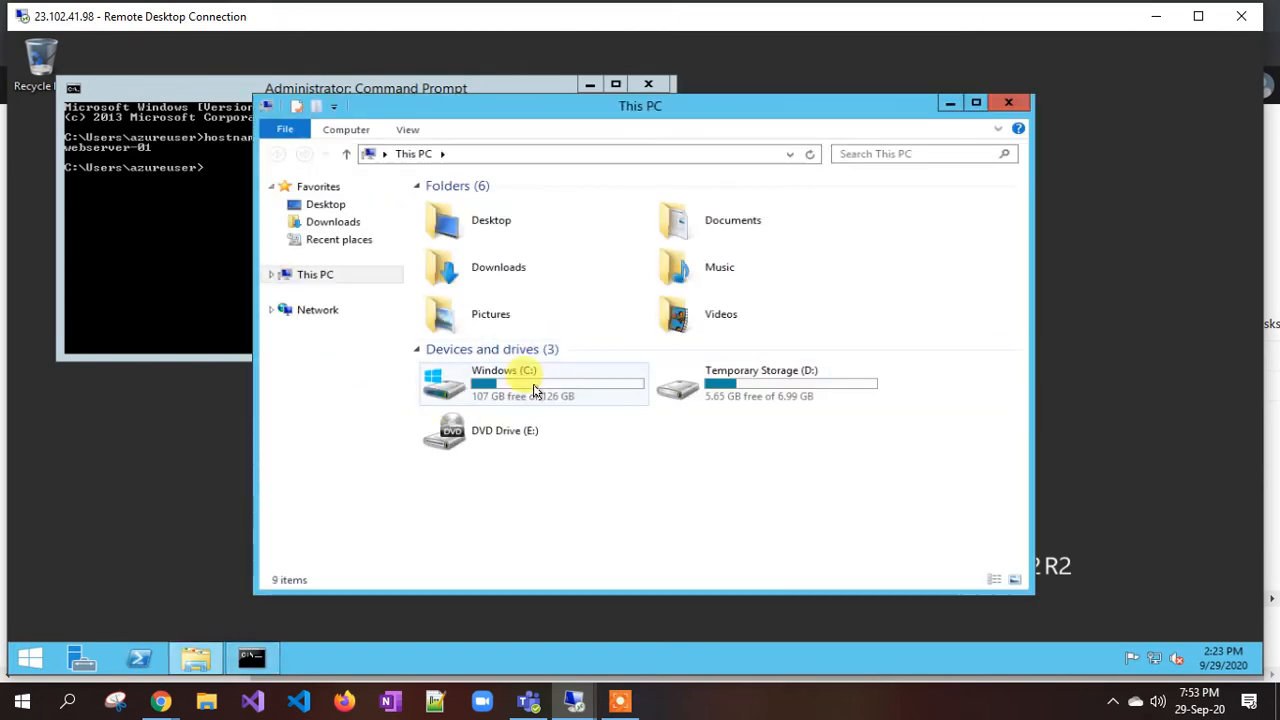
click(518, 392)
double_click(518, 392)
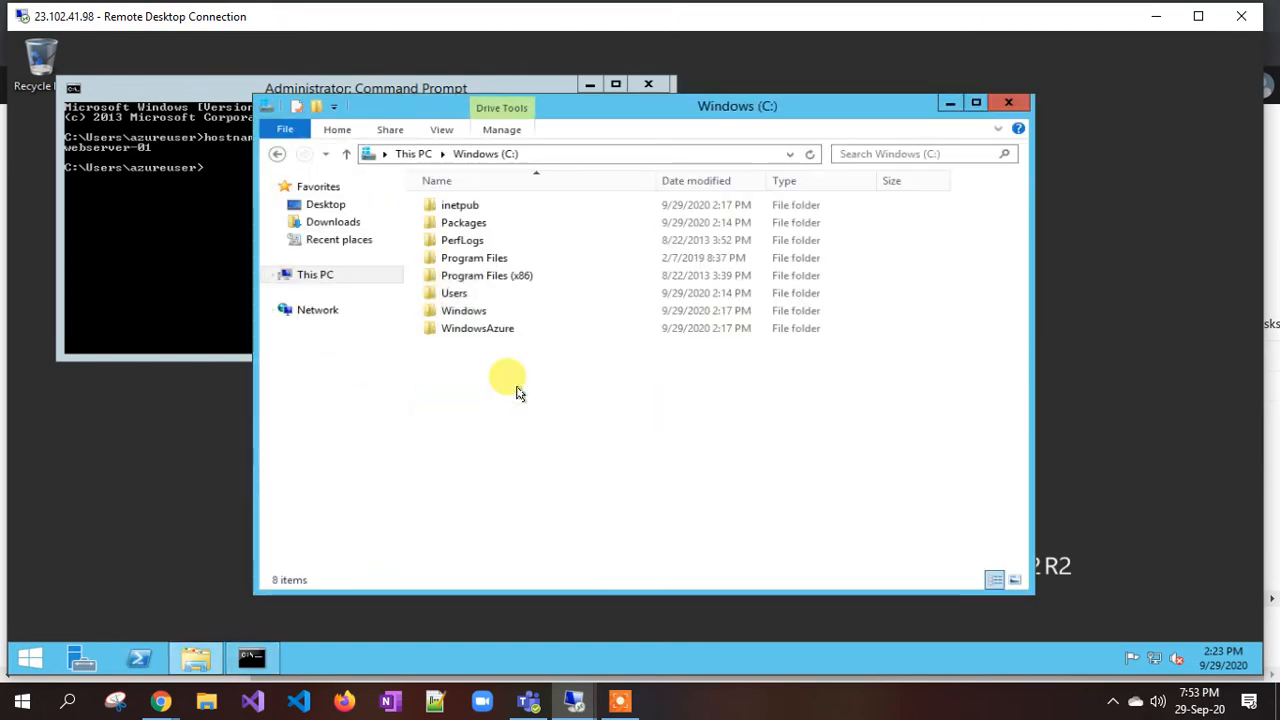
double_click(457, 204)
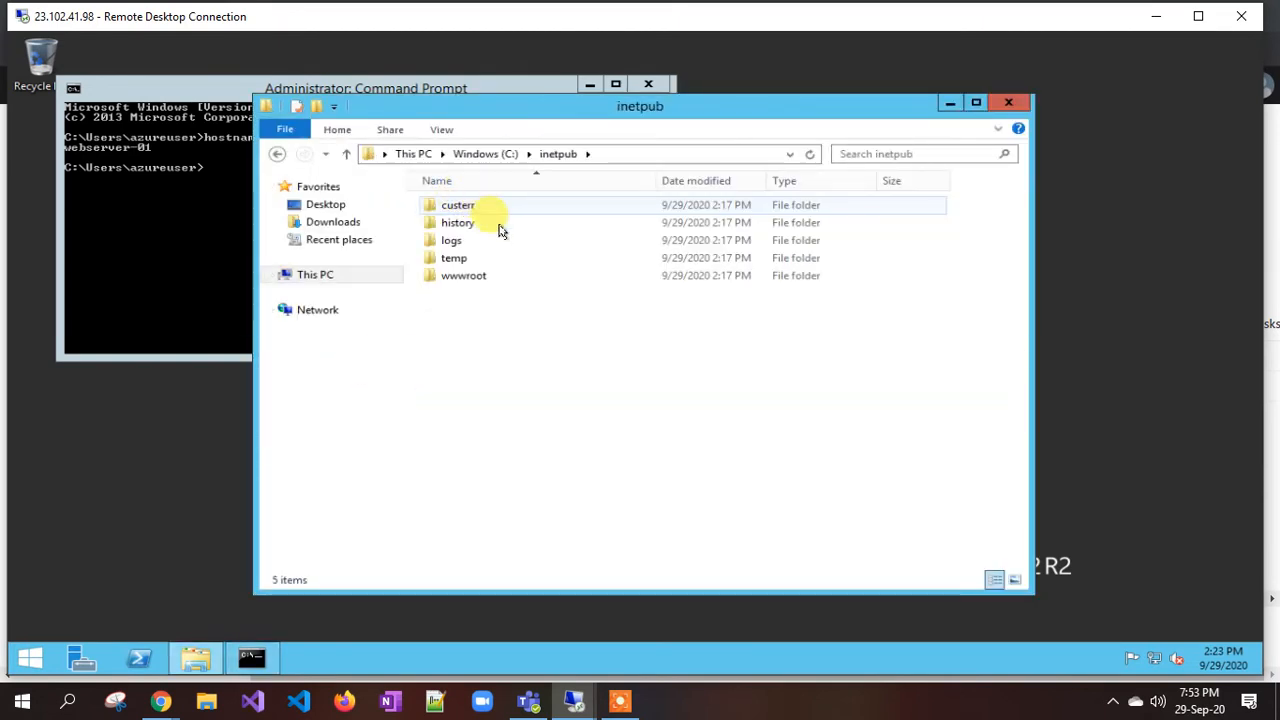
double_click(464, 276)
Open the iisstart HTML document from wwwroot in Notepad.
click(460, 225)
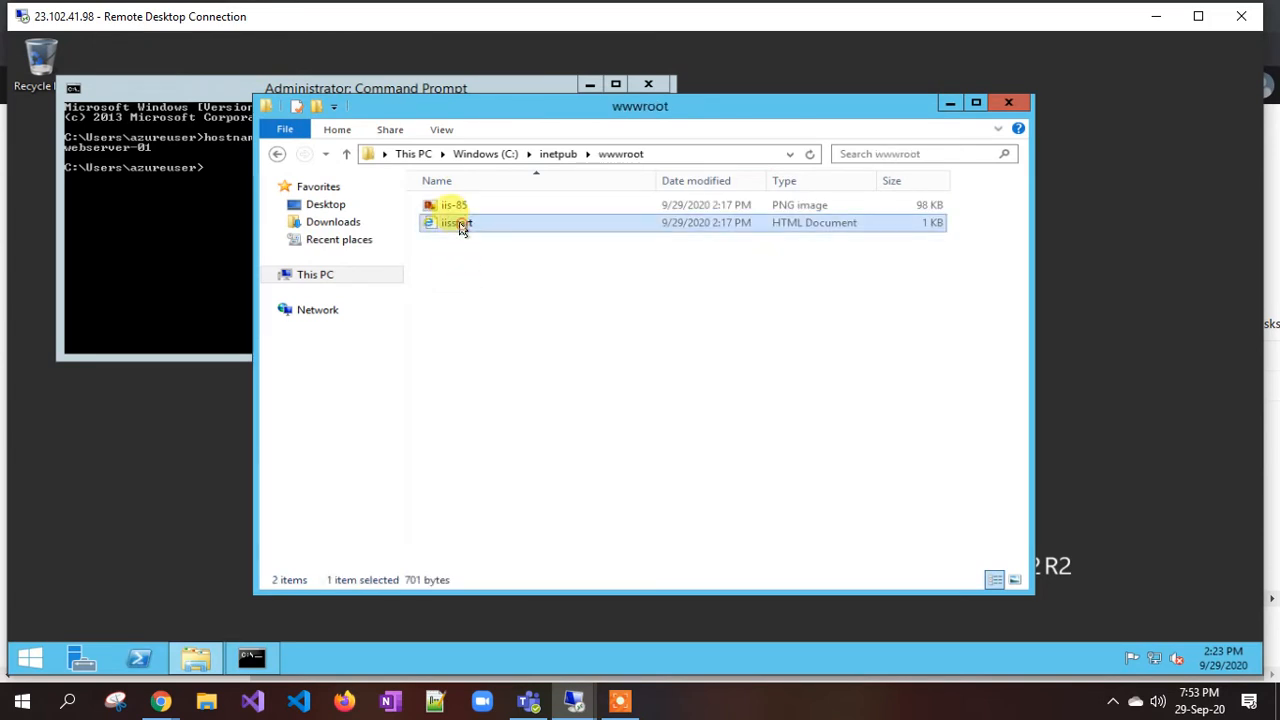
right_click(460, 226)
mouse_move(557, 293)
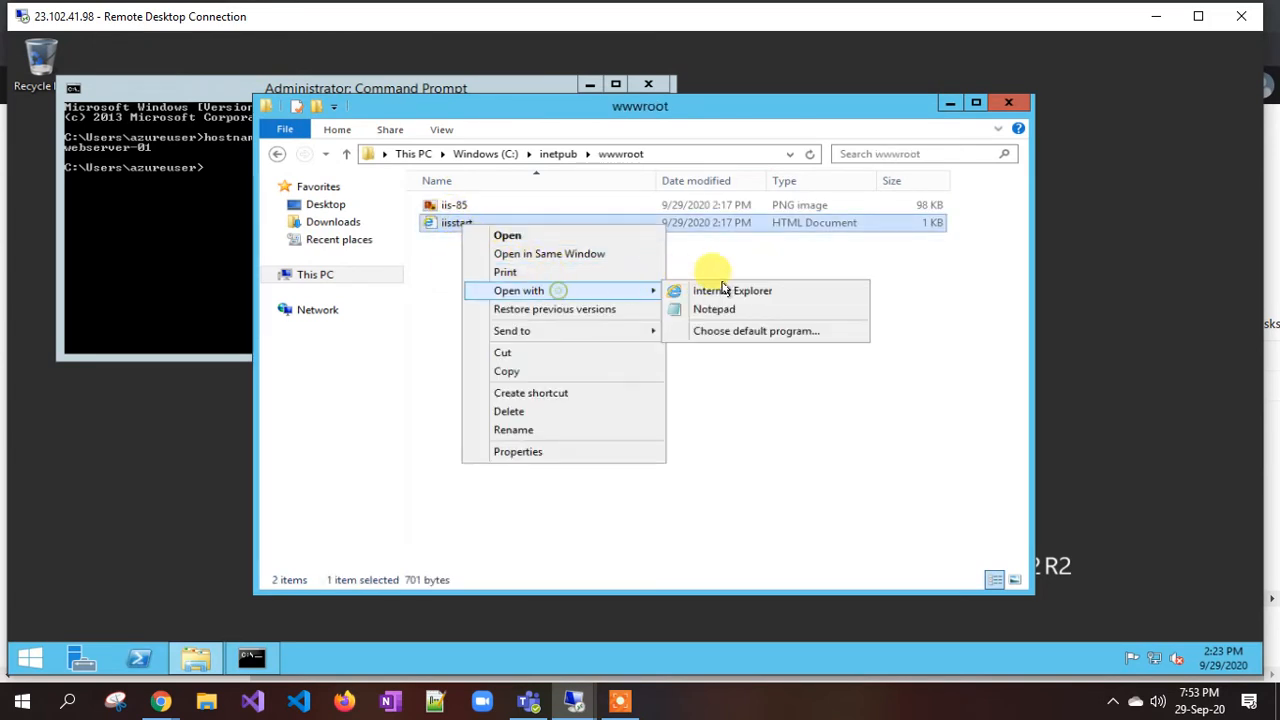
click(714, 309)
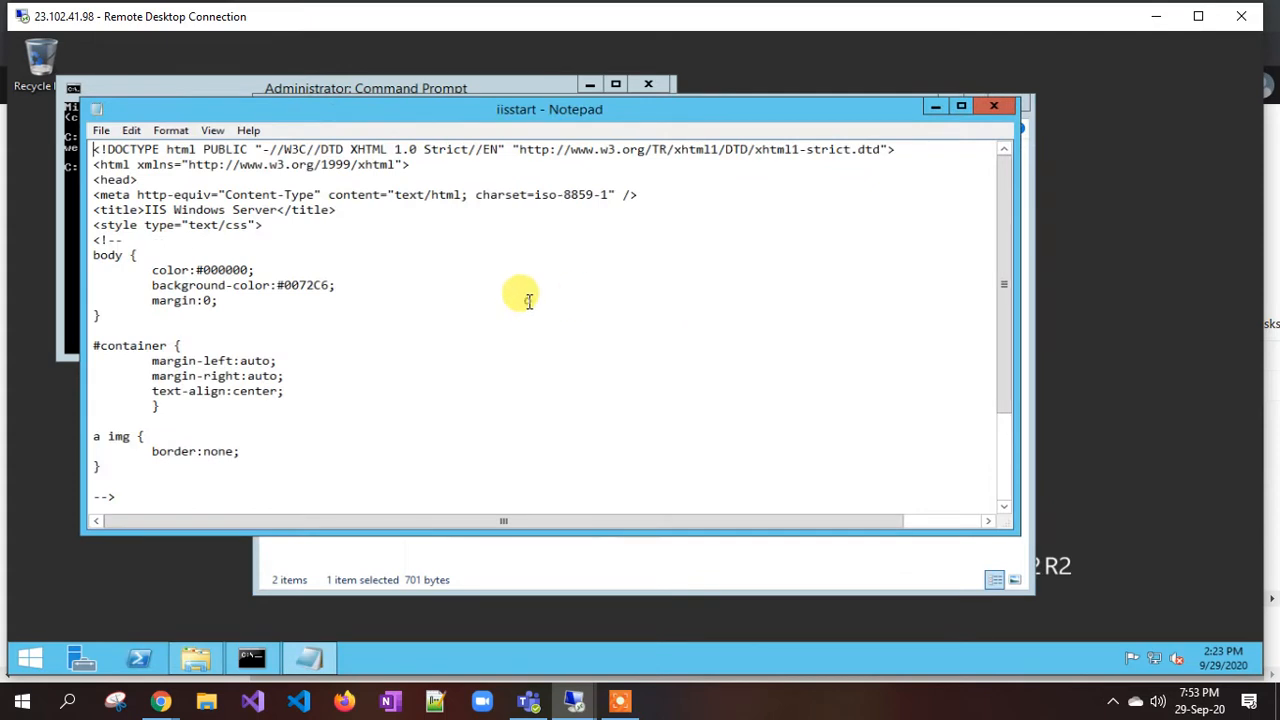
Replace the entire content of iisstart with "this is WEBSERVER-01", save the file and close it.
key(ctrl+a)
key(Delete)
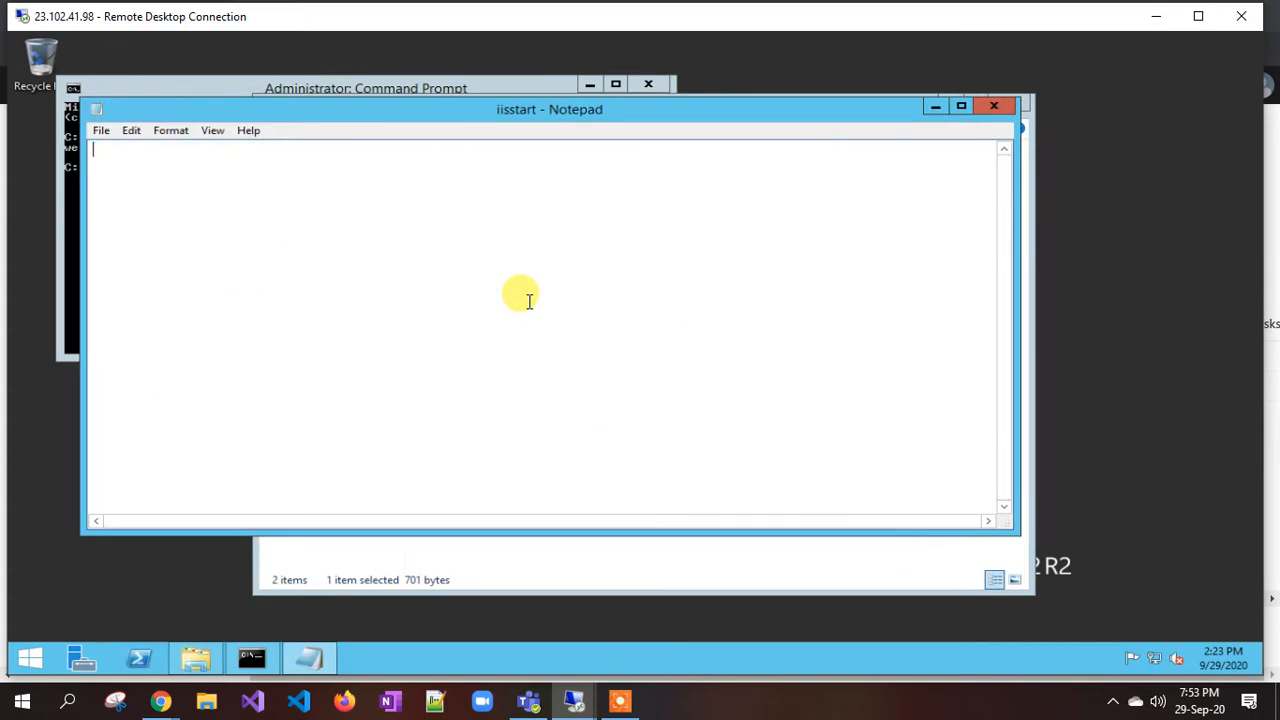
text(this is)
key(Caps_Lock)
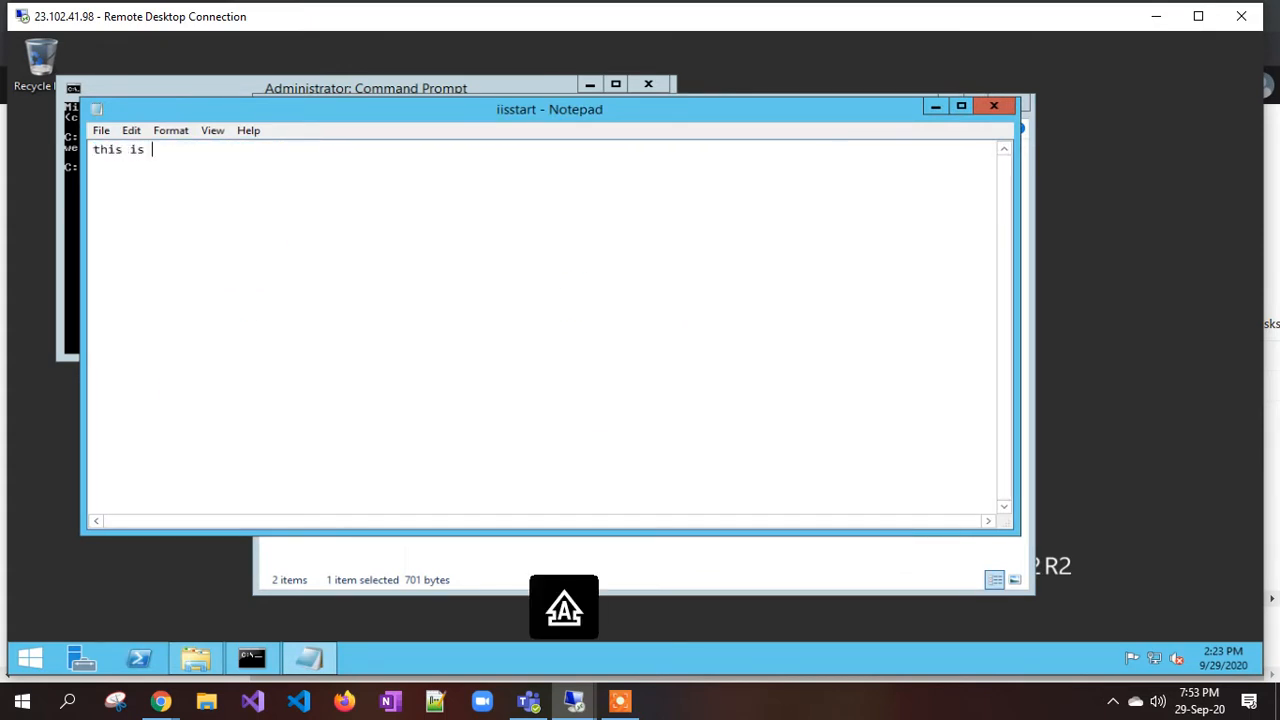
text(WEBSERVER-01)
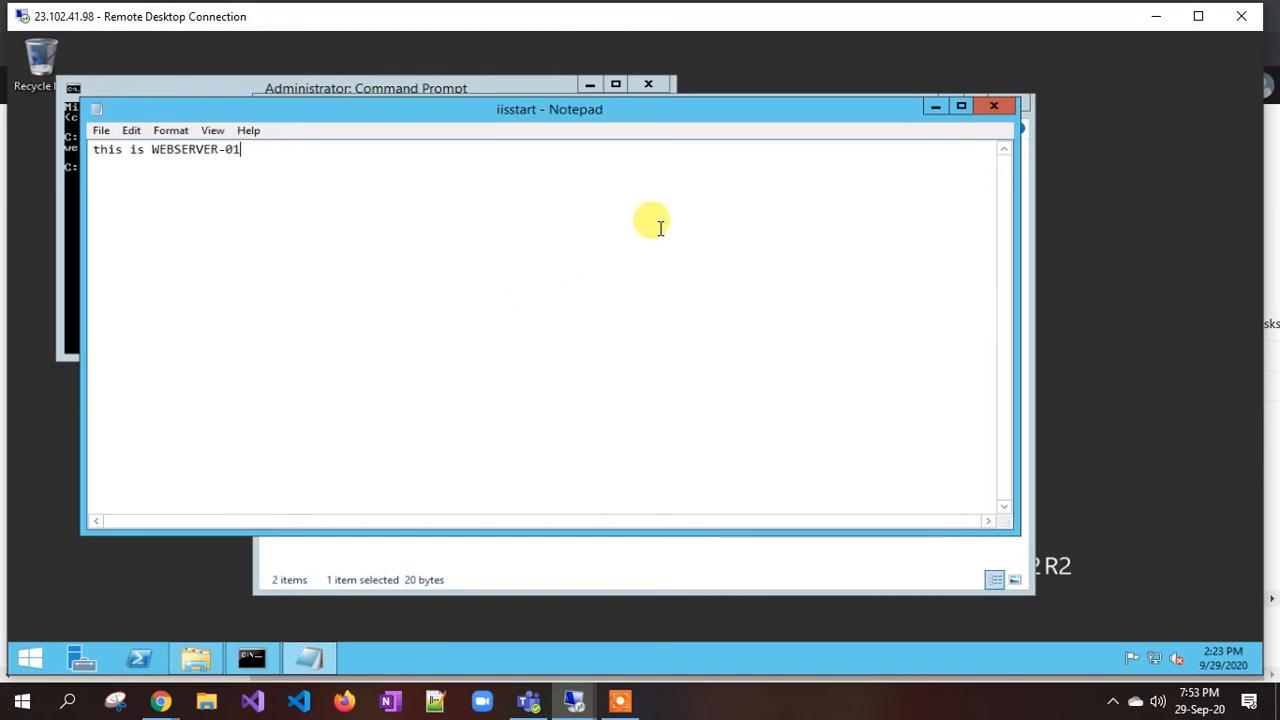
click(993, 107)
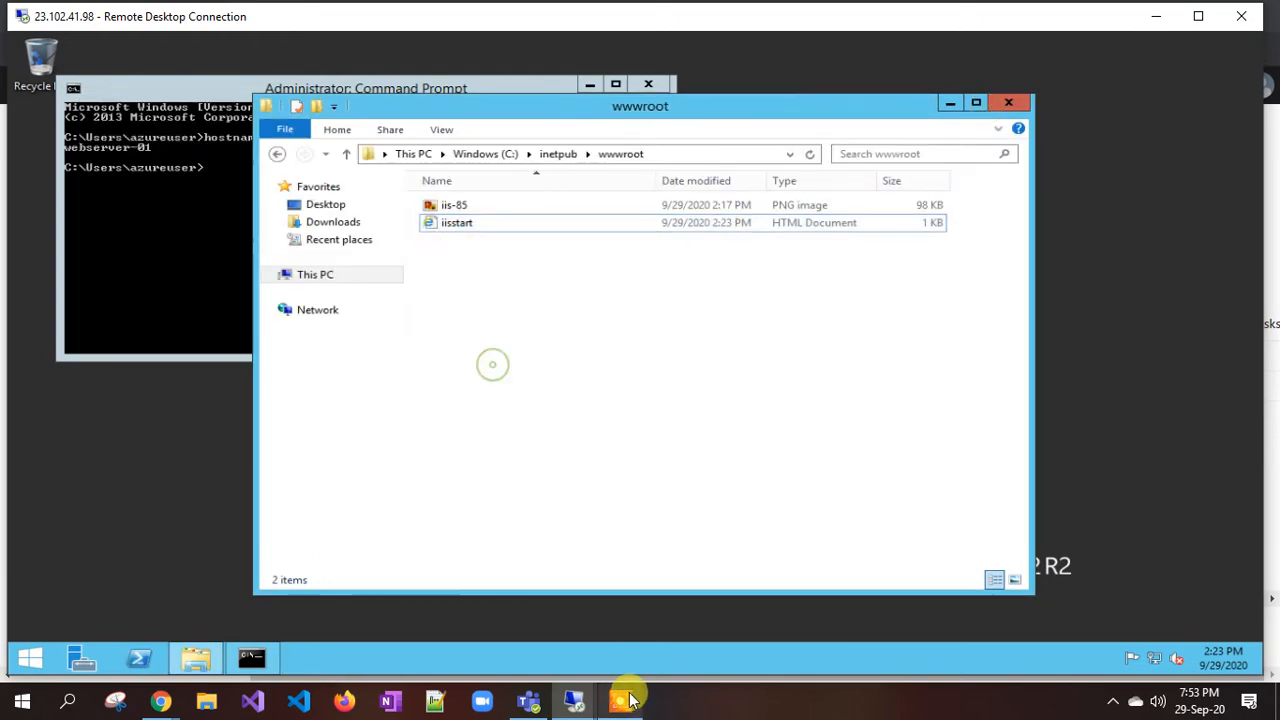
Switch to the 52.226.134.242 remote session and check the server's name by running HOSTNAME in a Command Prompt.
mouse_move(574, 700)
click(652, 637)
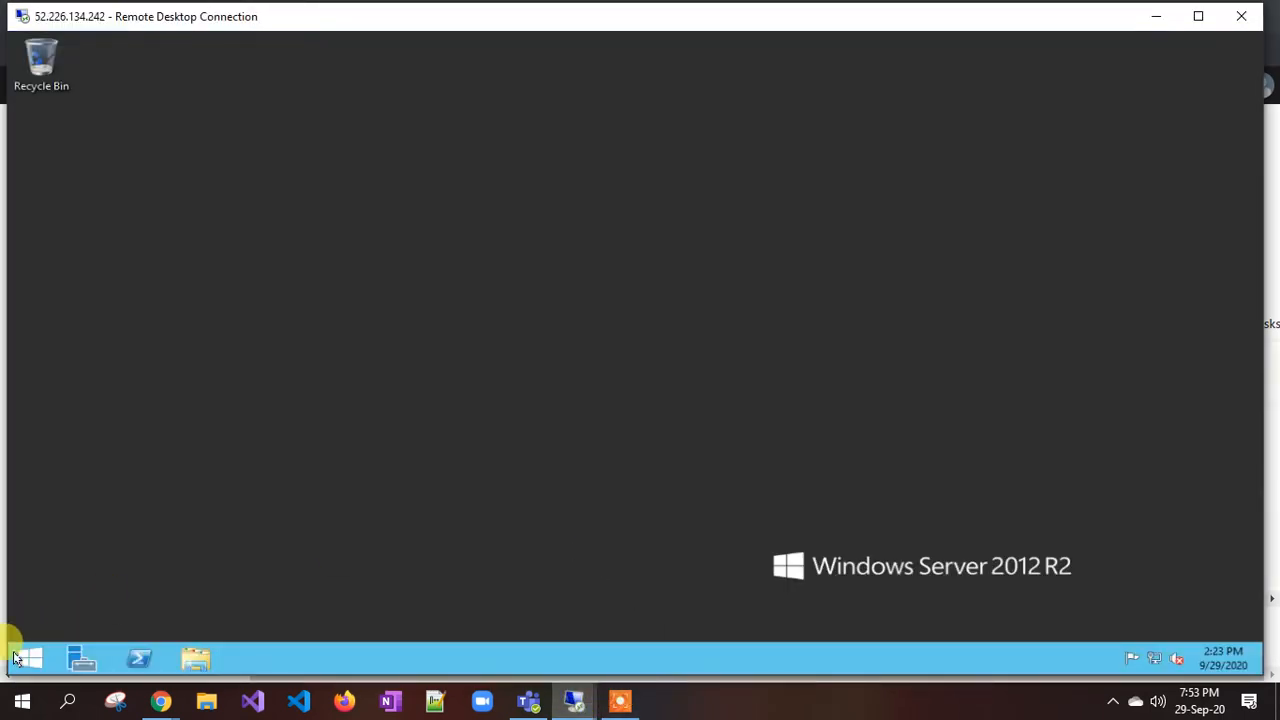
right_click(15, 656)
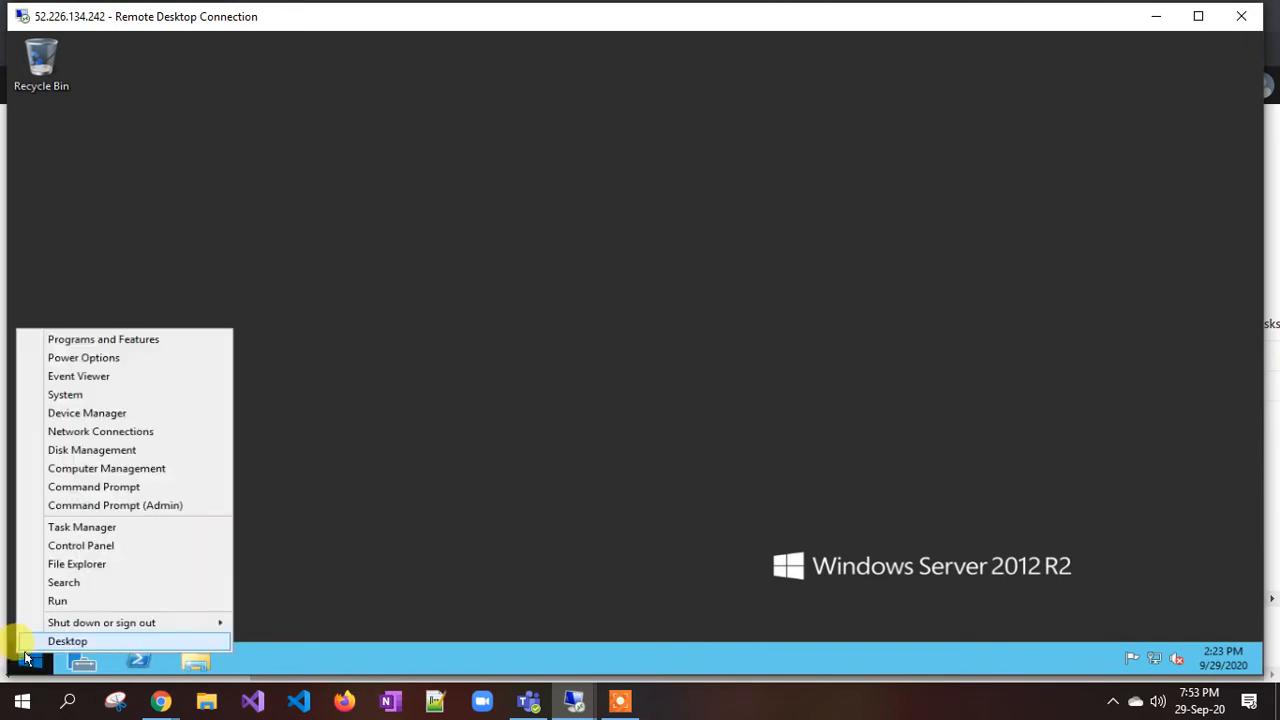
click(113, 488)
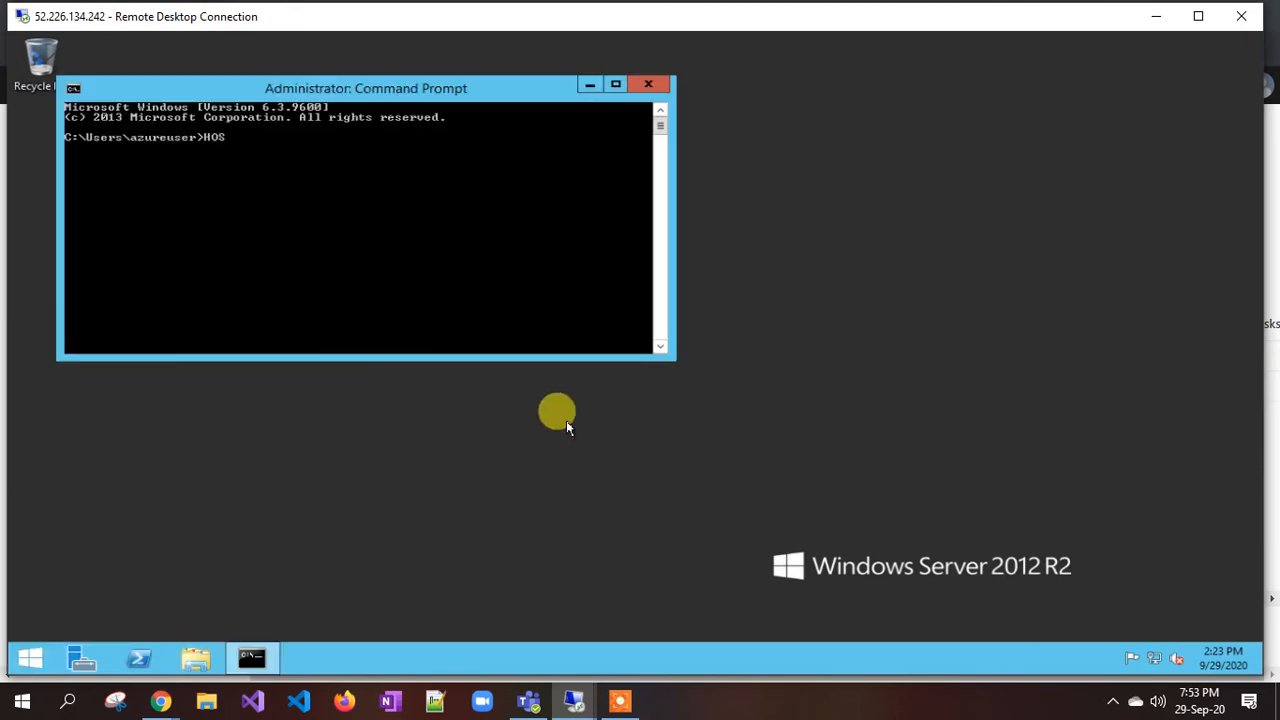
text(HOSTNAME)
key(Return)
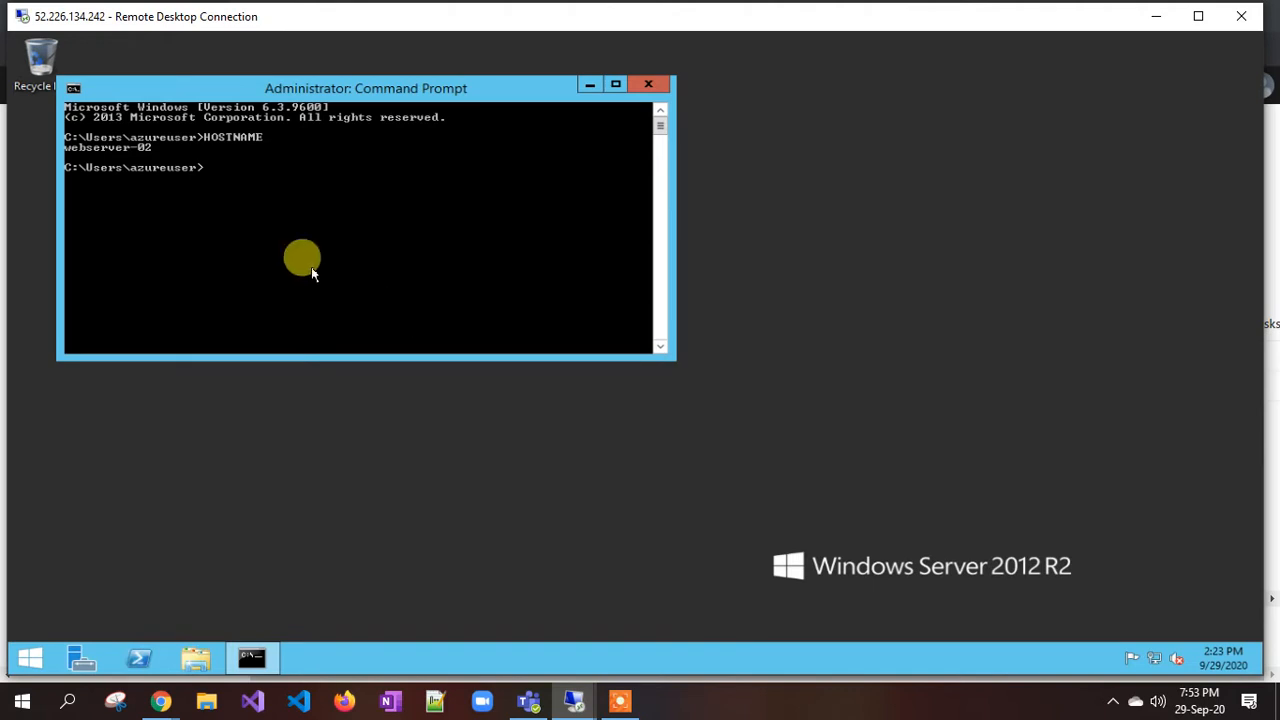
Browse to the C:\inetpub\wwwroot folder in File Explorer on the second remote server.
click(195, 663)
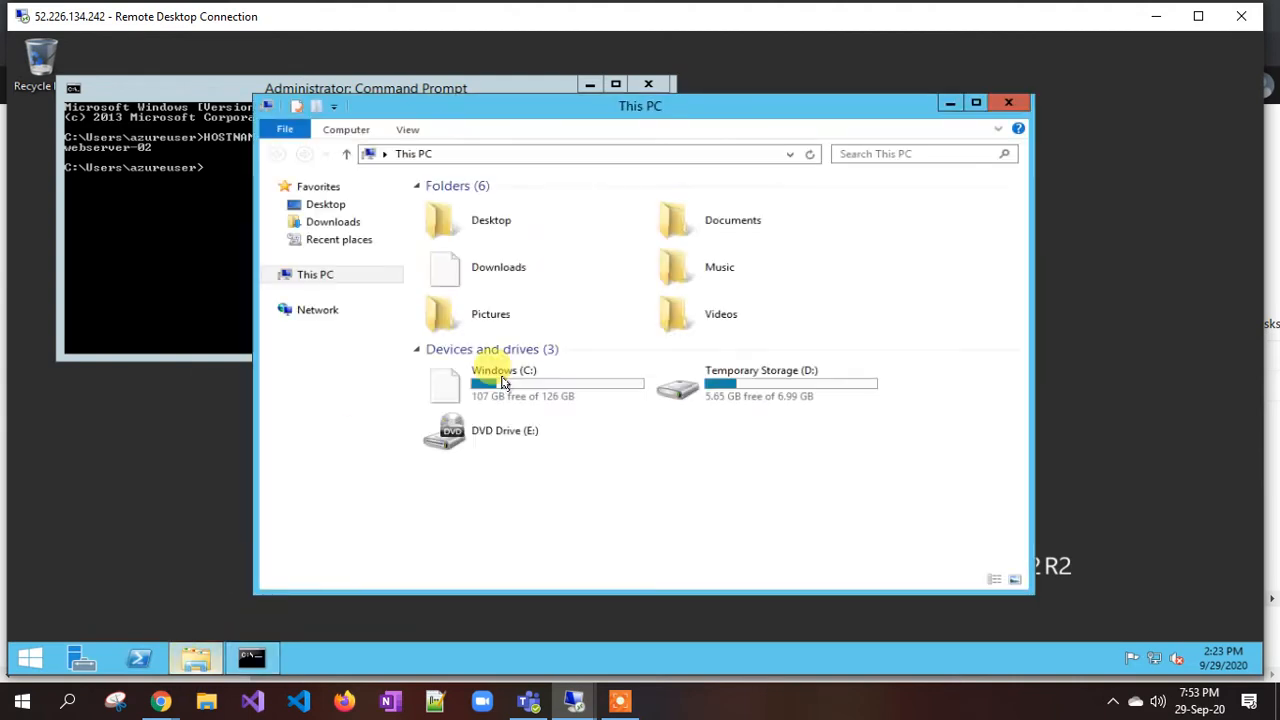
click(200, 652)
double_click(510, 390)
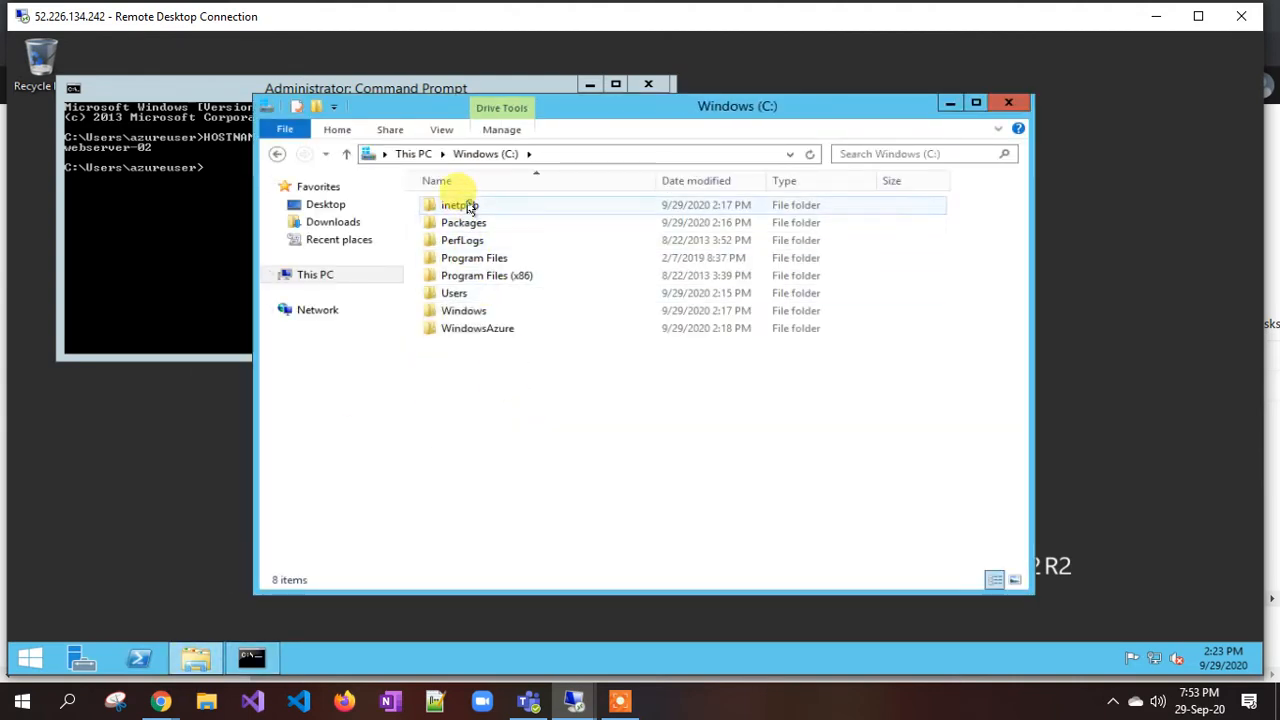
double_click(462, 205)
double_click(465, 276)
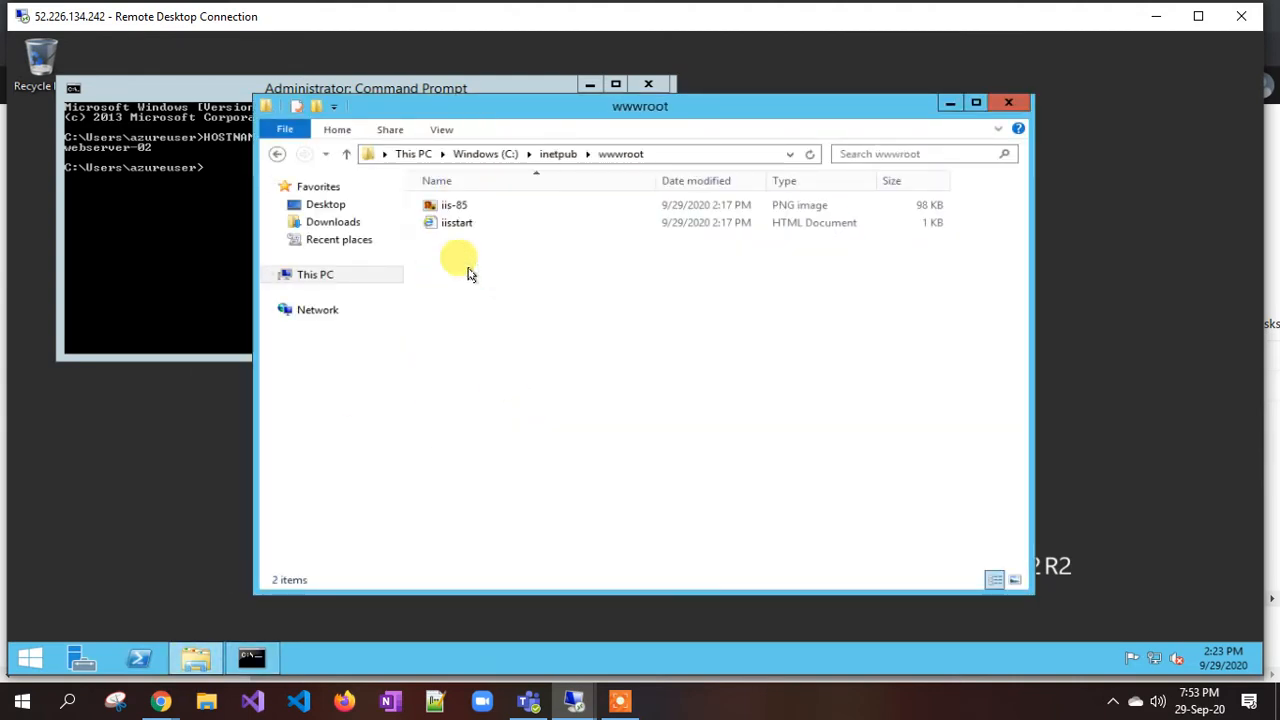
Open the iisstart HTML document from the second server's wwwroot folder in Notepad.
click(458, 226)
right_click(458, 226)
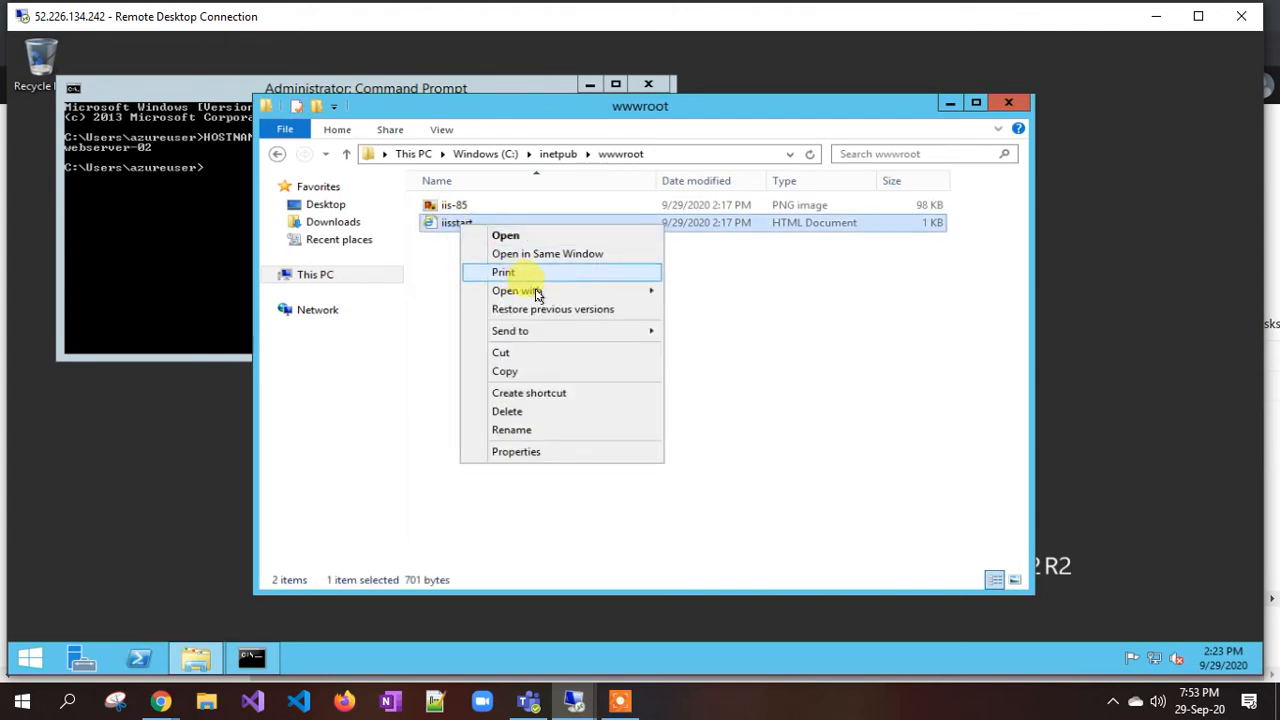
mouse_move(636, 296)
click(712, 310)
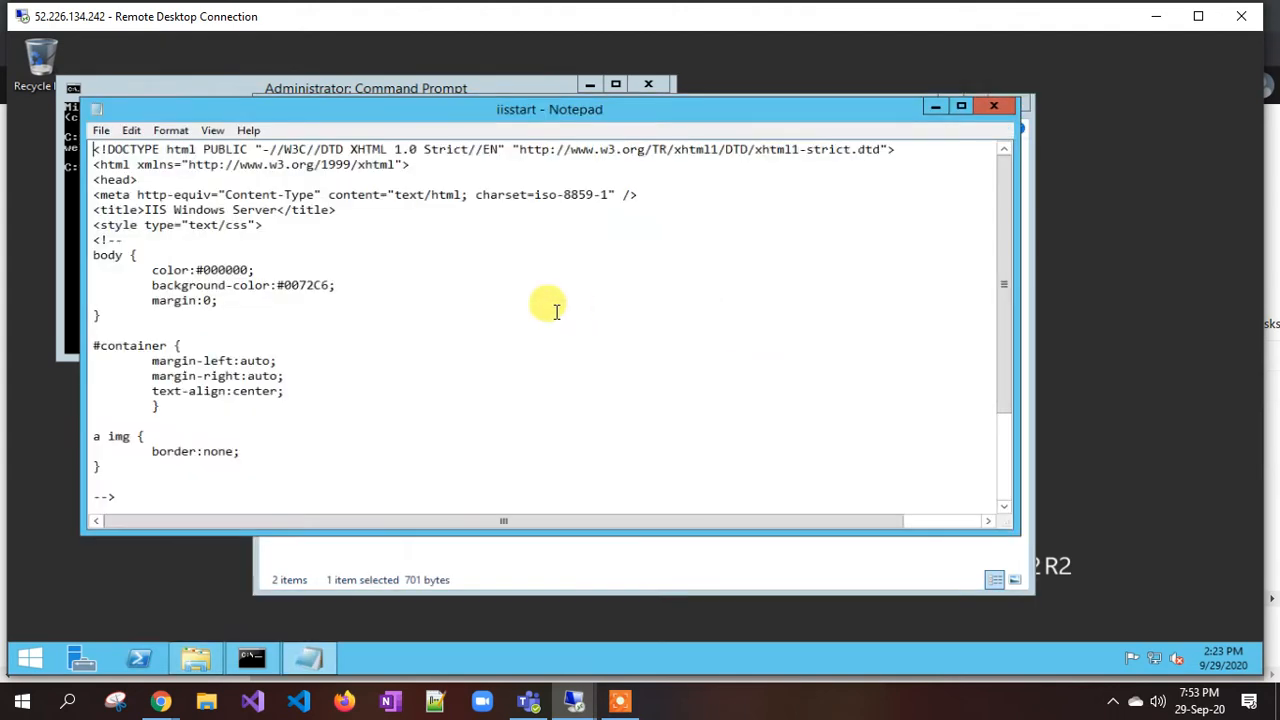
Replace the entire content of iisstart with "this is WEBSERVER-02", save the file and close it.
key(ctrl+a)
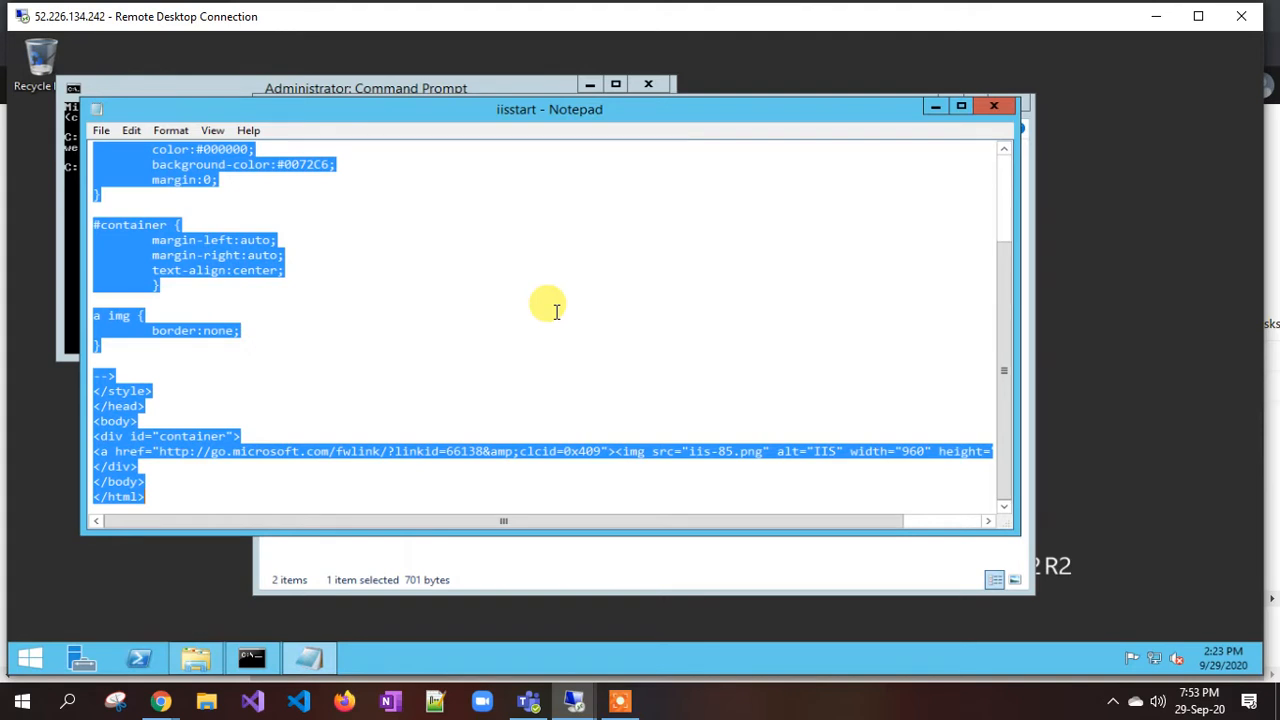
key(Delete)
text(this is WEBSERVER-02)
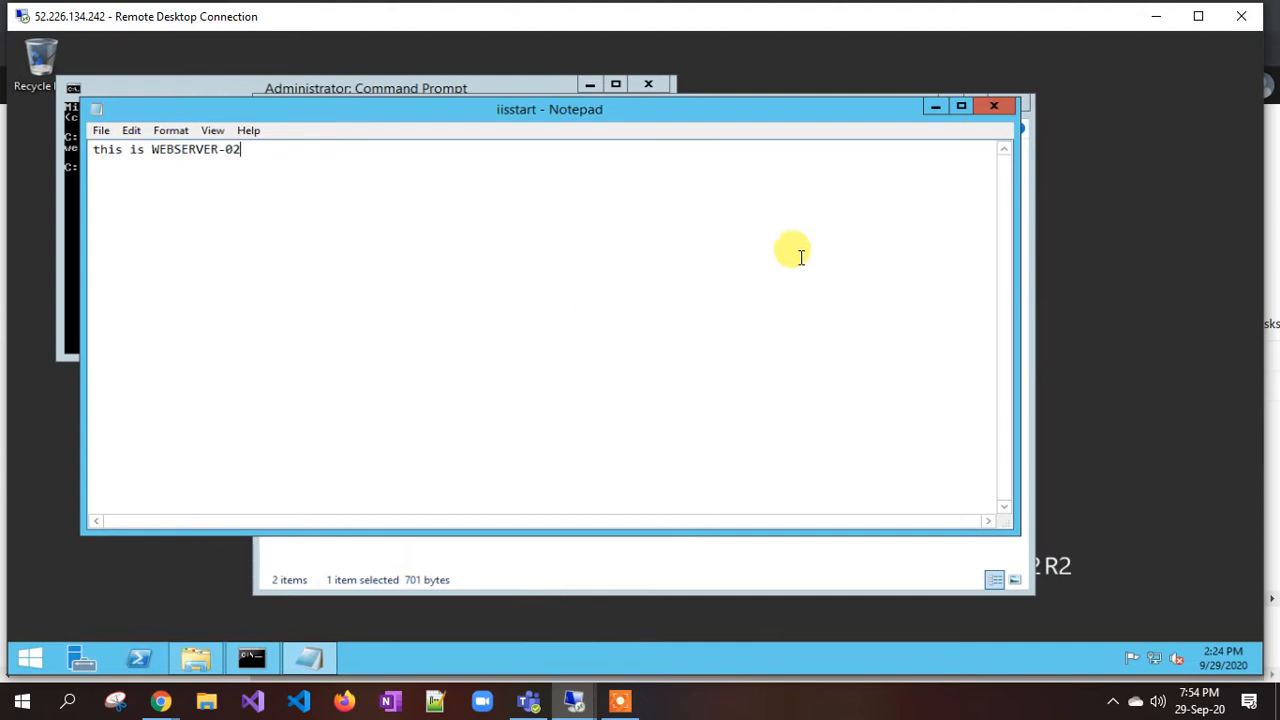
key(ctrl+s)
click(993, 107)
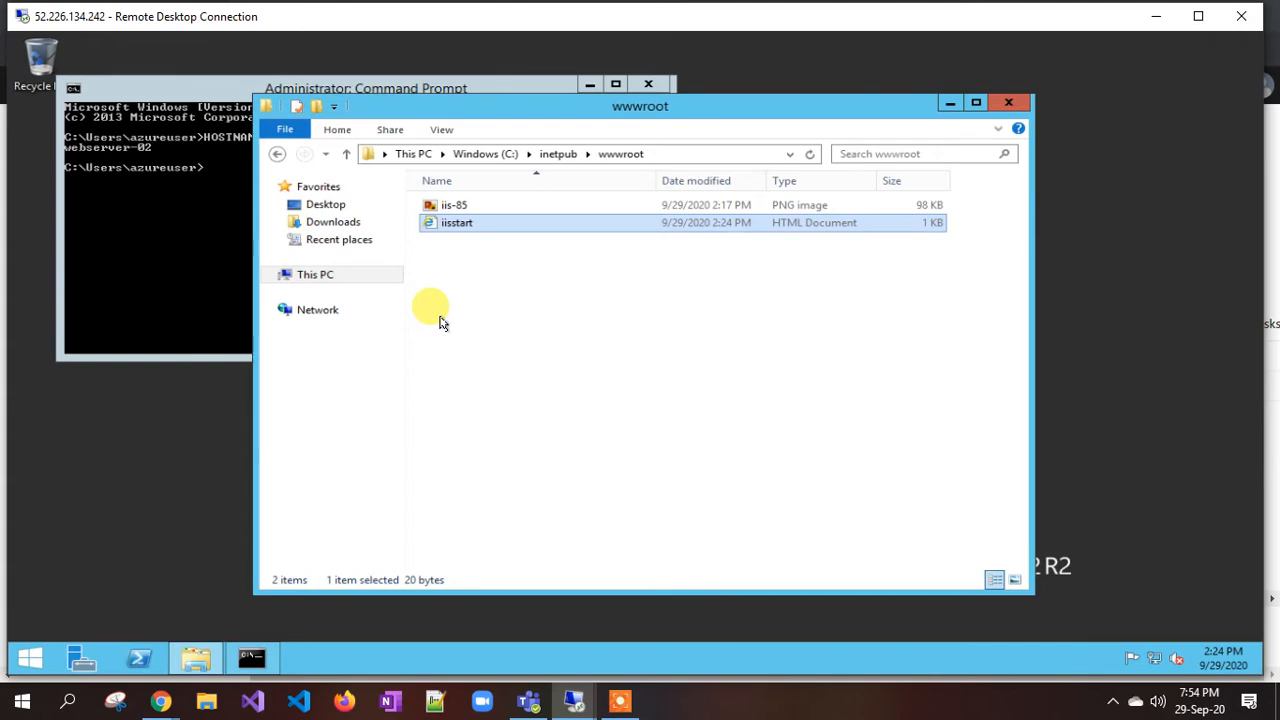
Switch to the Azure portal in Chrome, open the webserver-01 virtual machine and copy its public IP address.
click(160, 701)
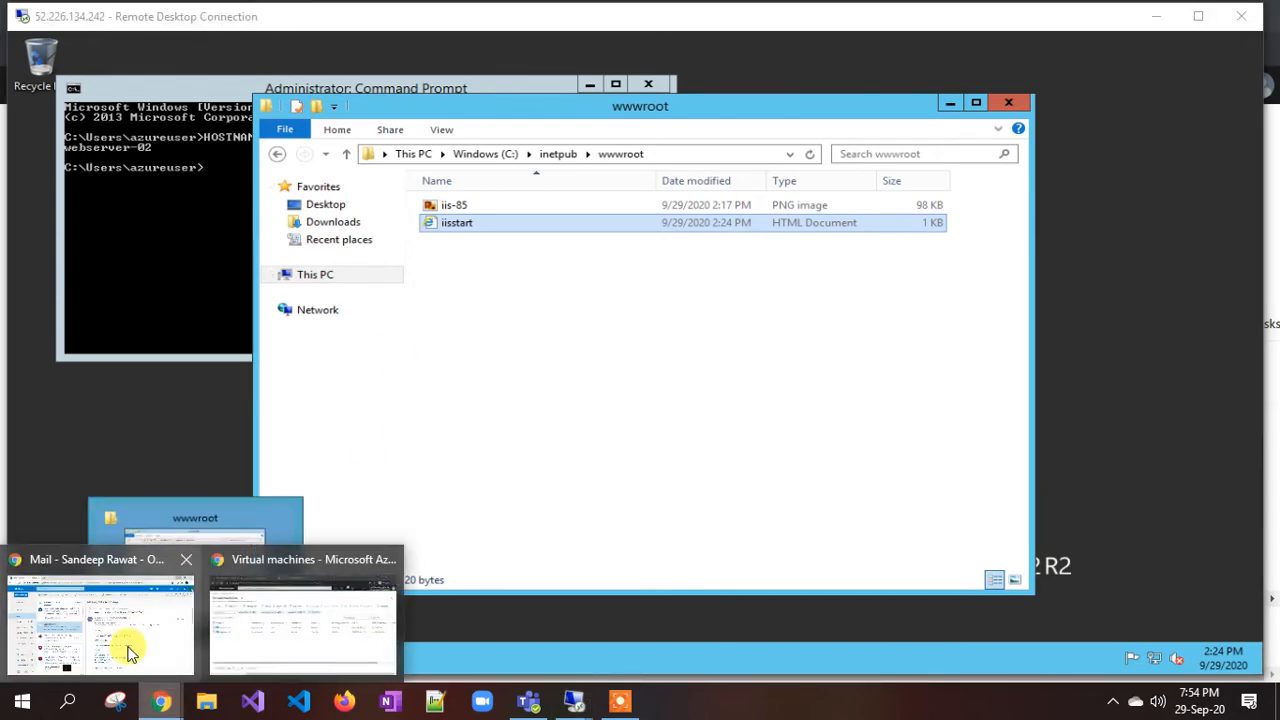
click(130, 653)
click(160, 699)
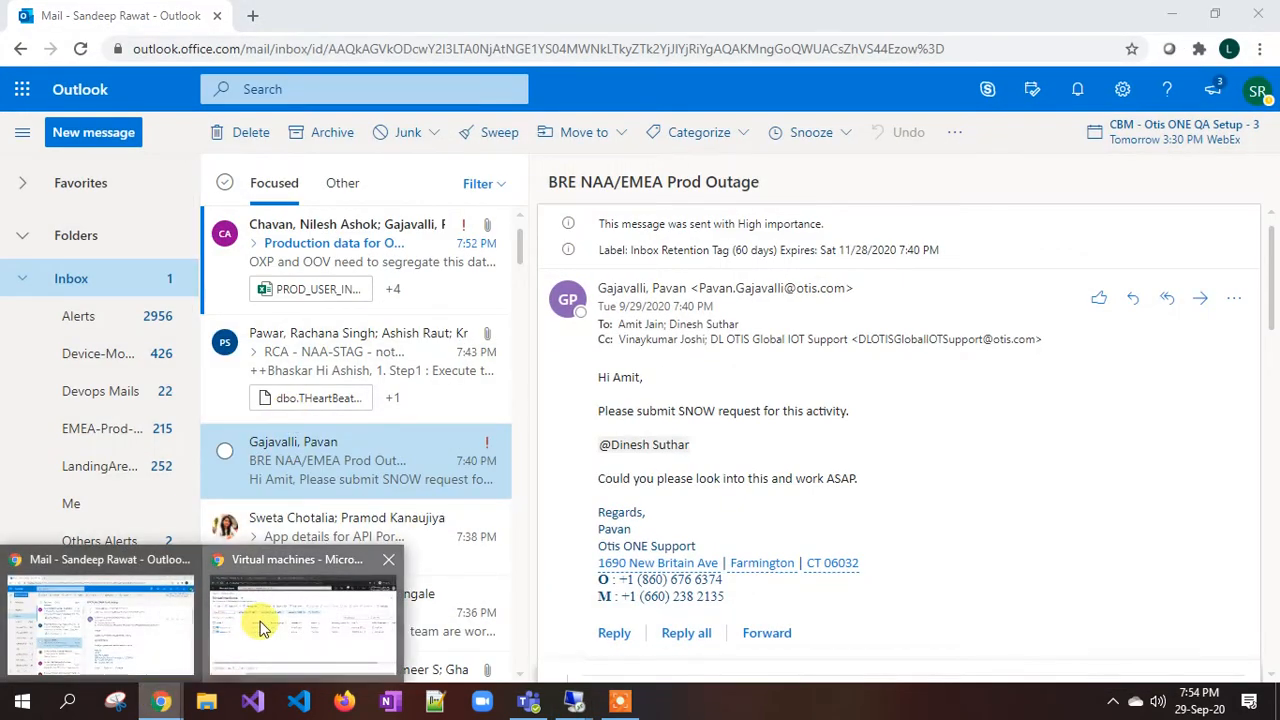
click(260, 627)
click(97, 358)
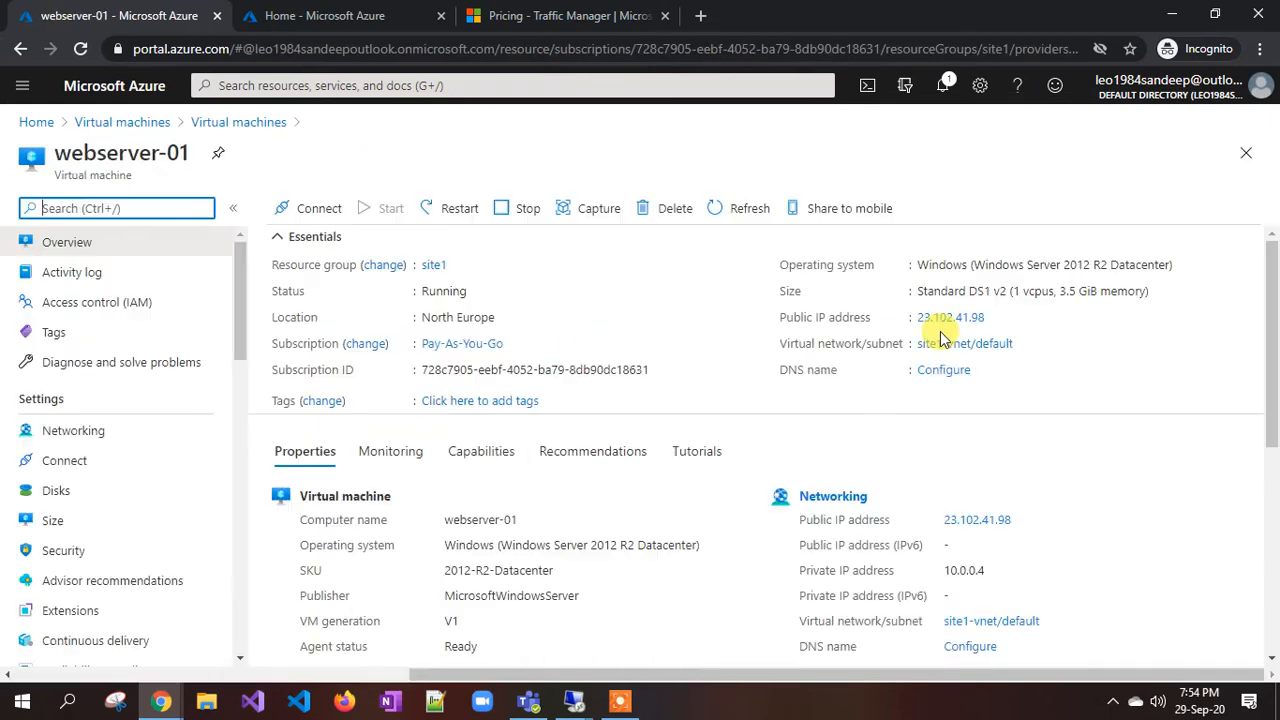
click(995, 318)
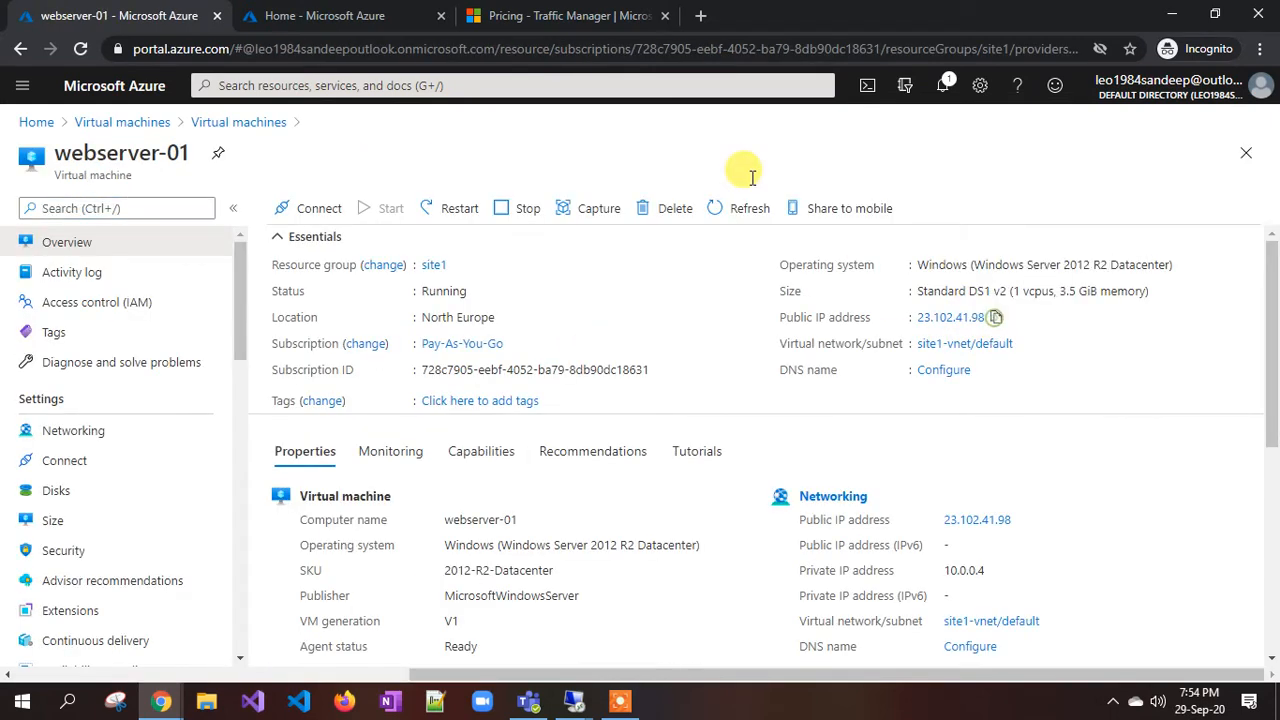
Load webserver-01's address 23.102.41.98 in the browser tab showing Traffic Manager pricing and check its start page.
click(615, 20)
click(550, 46)
key(ctrl+v)
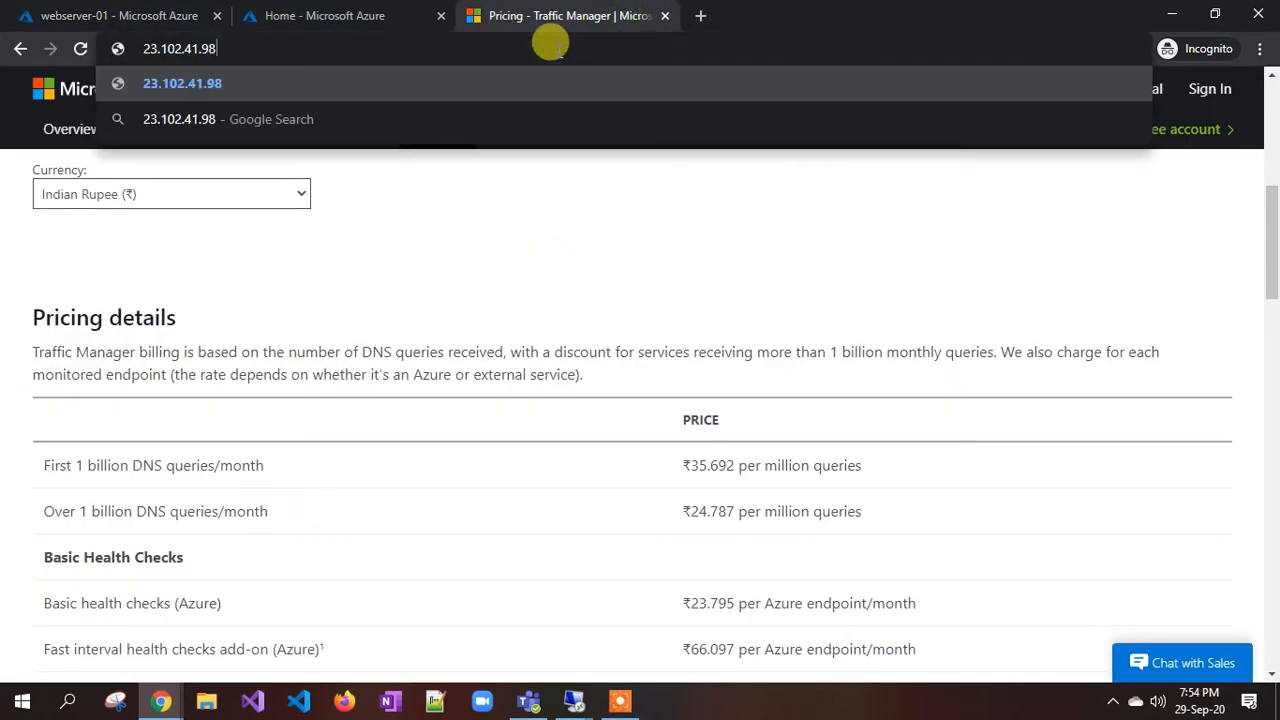
key(Return)
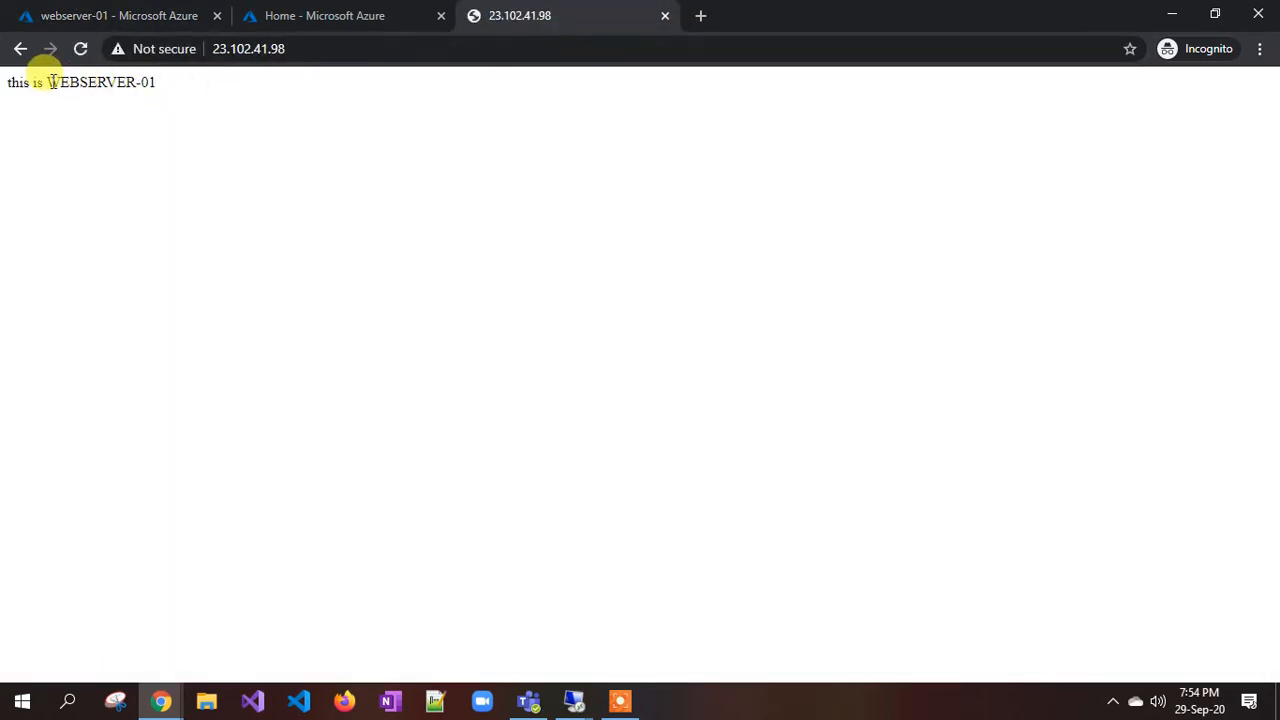
double_click(48, 82)
click(241, 96)
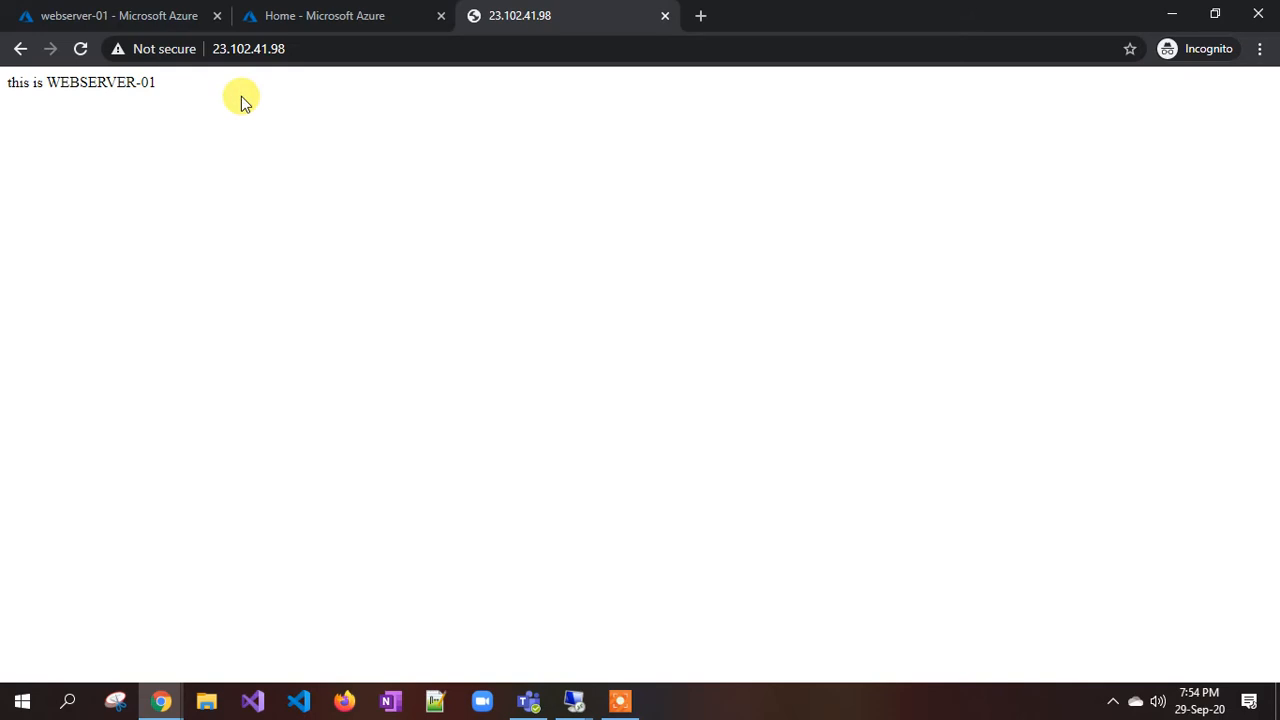
Open the webserver-02 virtual machine in the Azure portal and copy its public IP address.
click(121, 12)
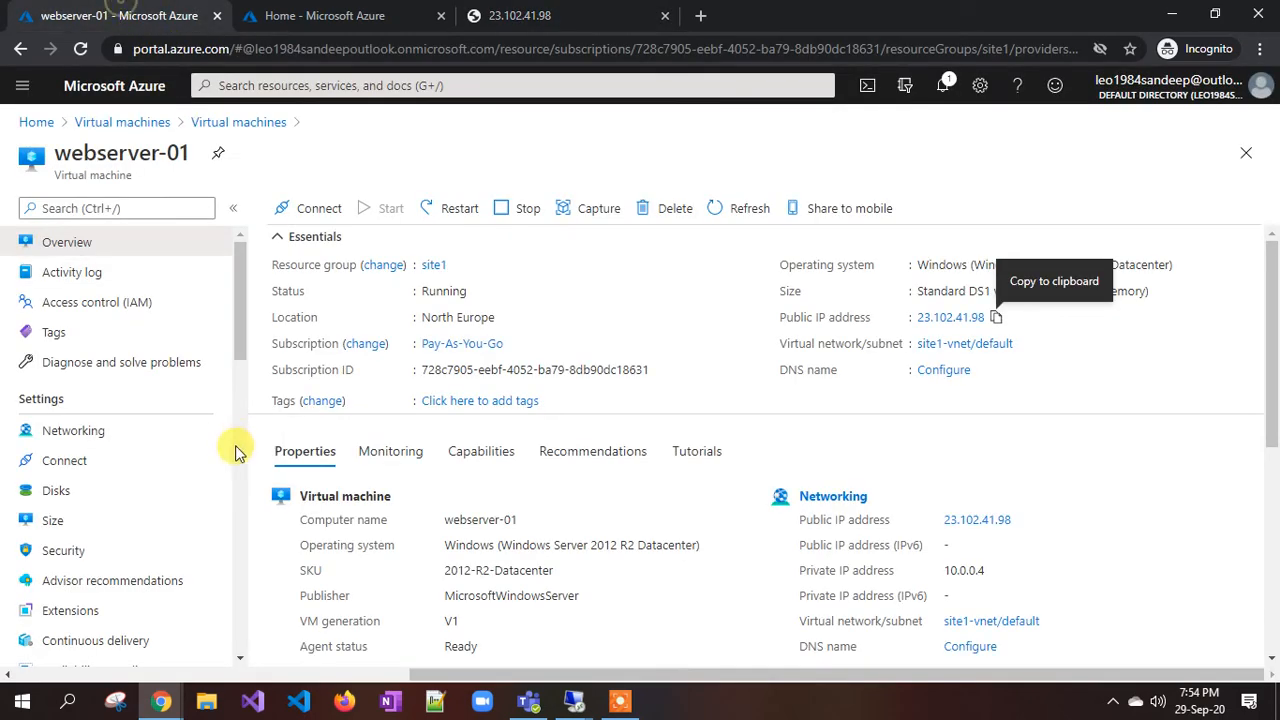
click(117, 125)
click(100, 486)
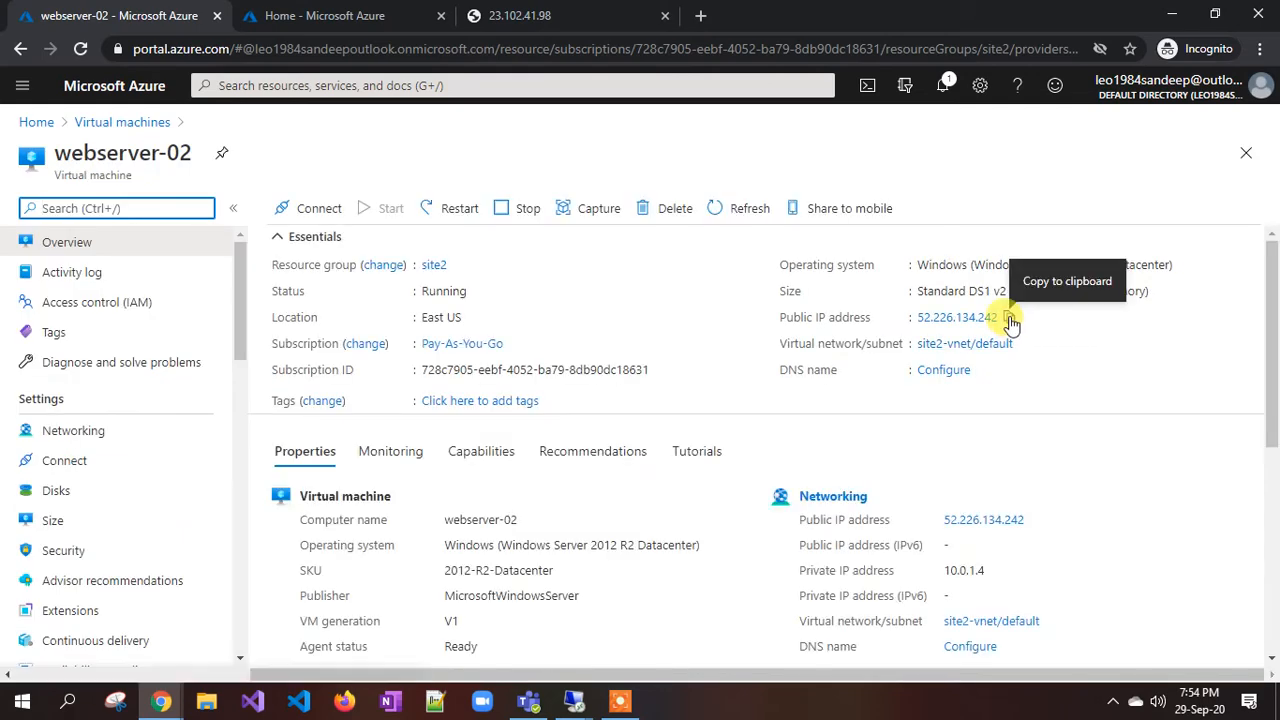
click(1010, 318)
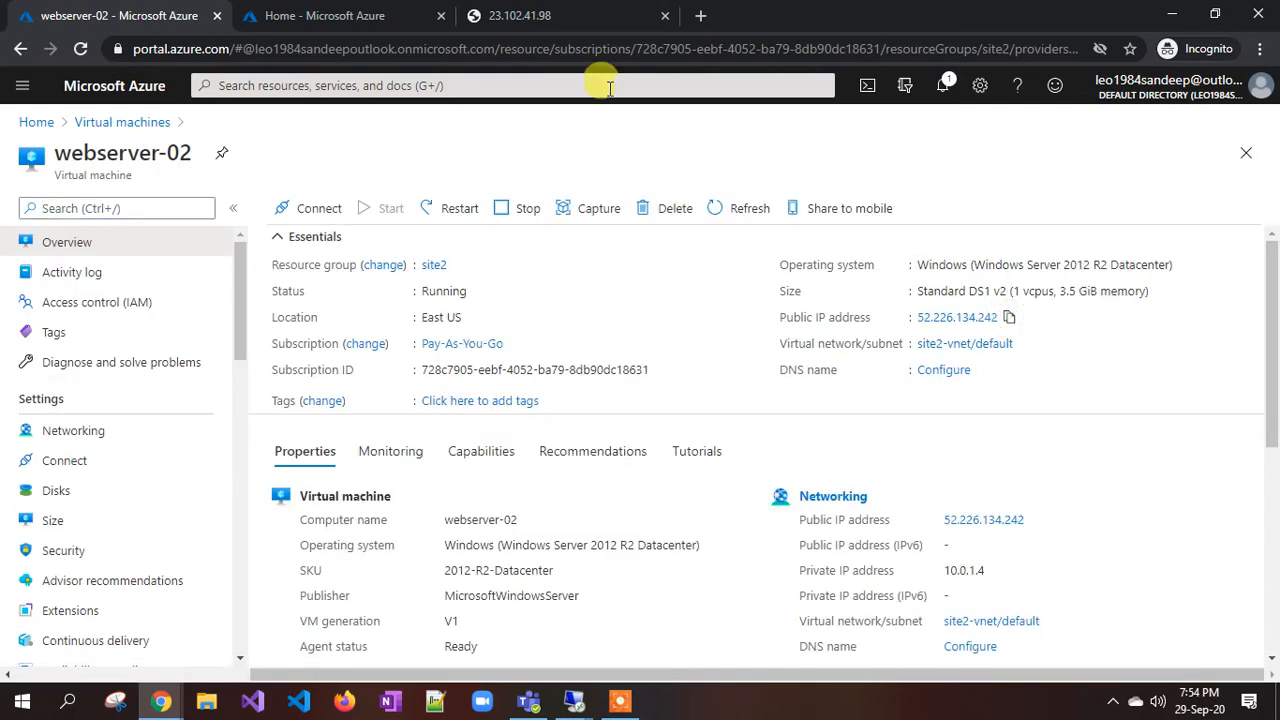
Load webserver-02's address 52.226.134.242 in a new browser tab and check its start page.
click(700, 16)
key(ctrl+v)
key(Return)
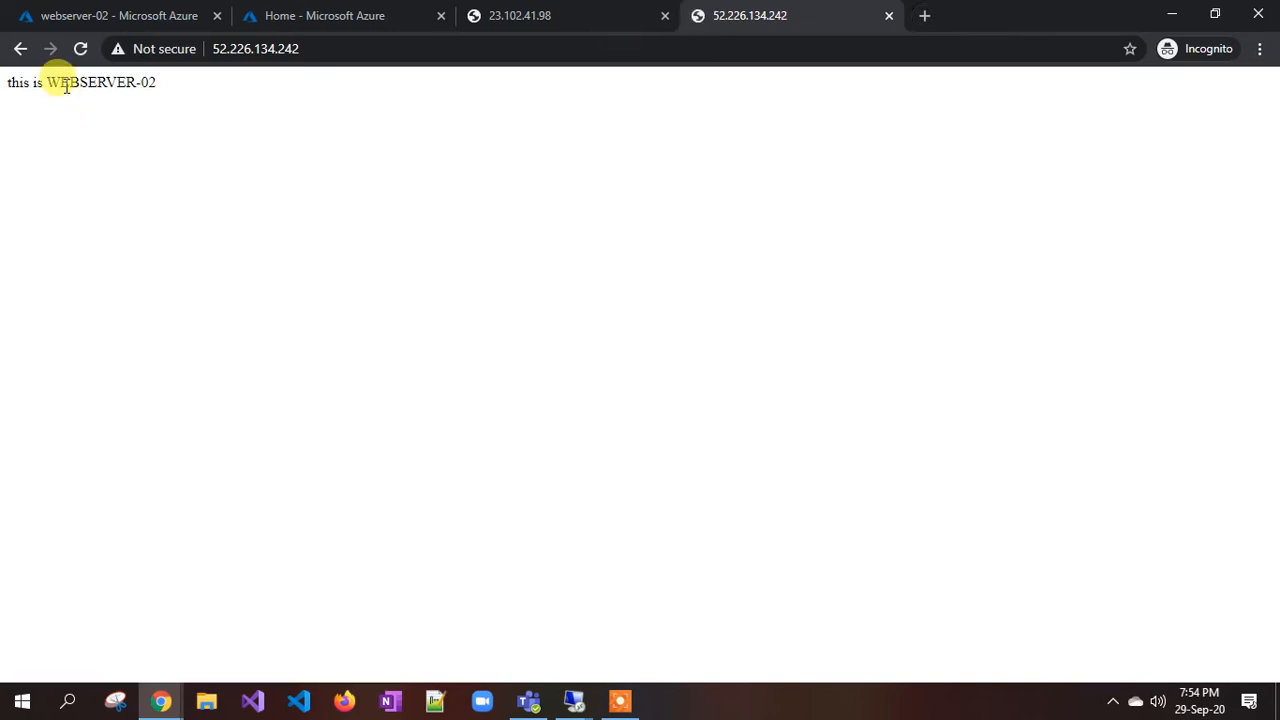
drag(47, 82, 155, 82)
click(203, 127)
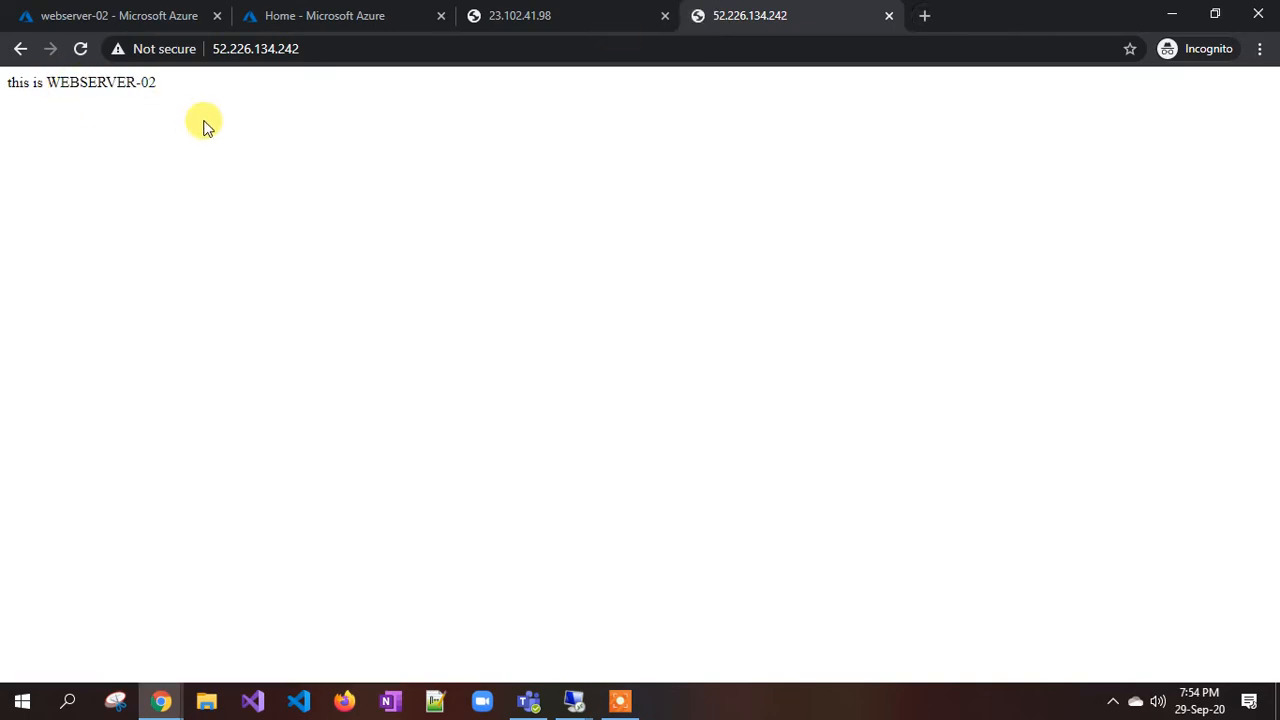
Search for the Traffic Manager service from the Azure home page and open Traffic Manager profiles.
click(105, 16)
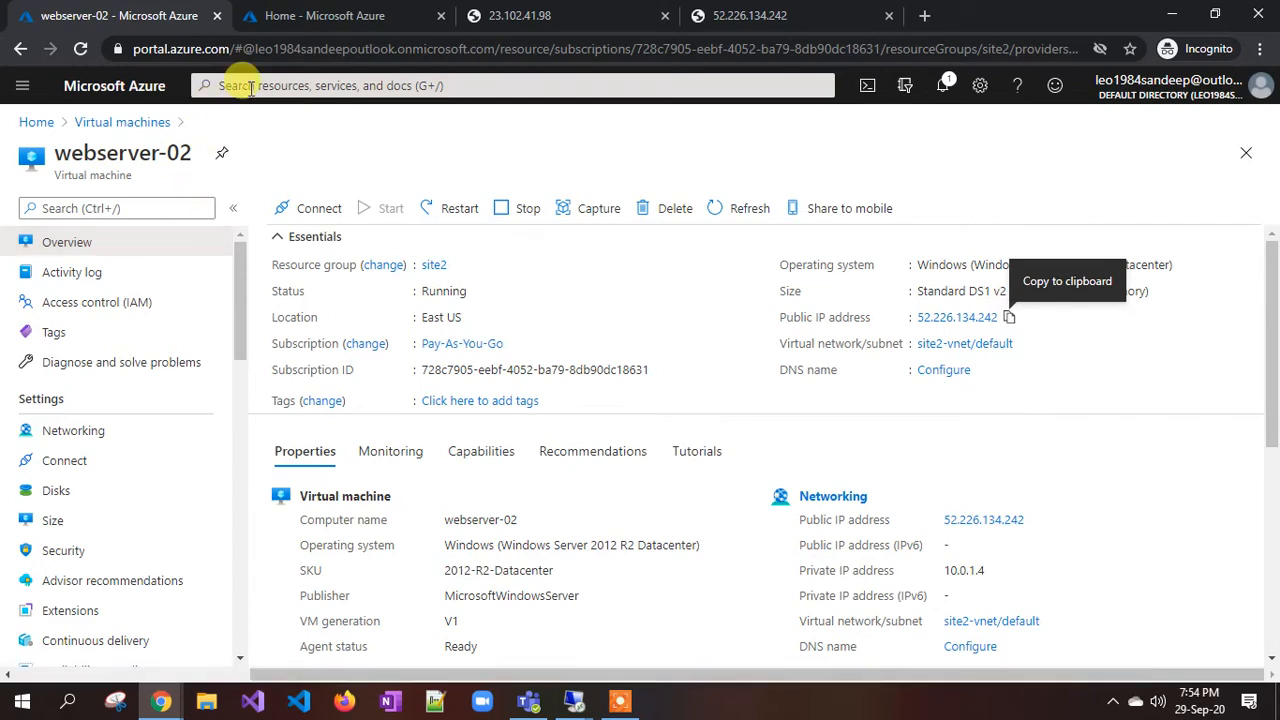
click(328, 14)
click(355, 87)
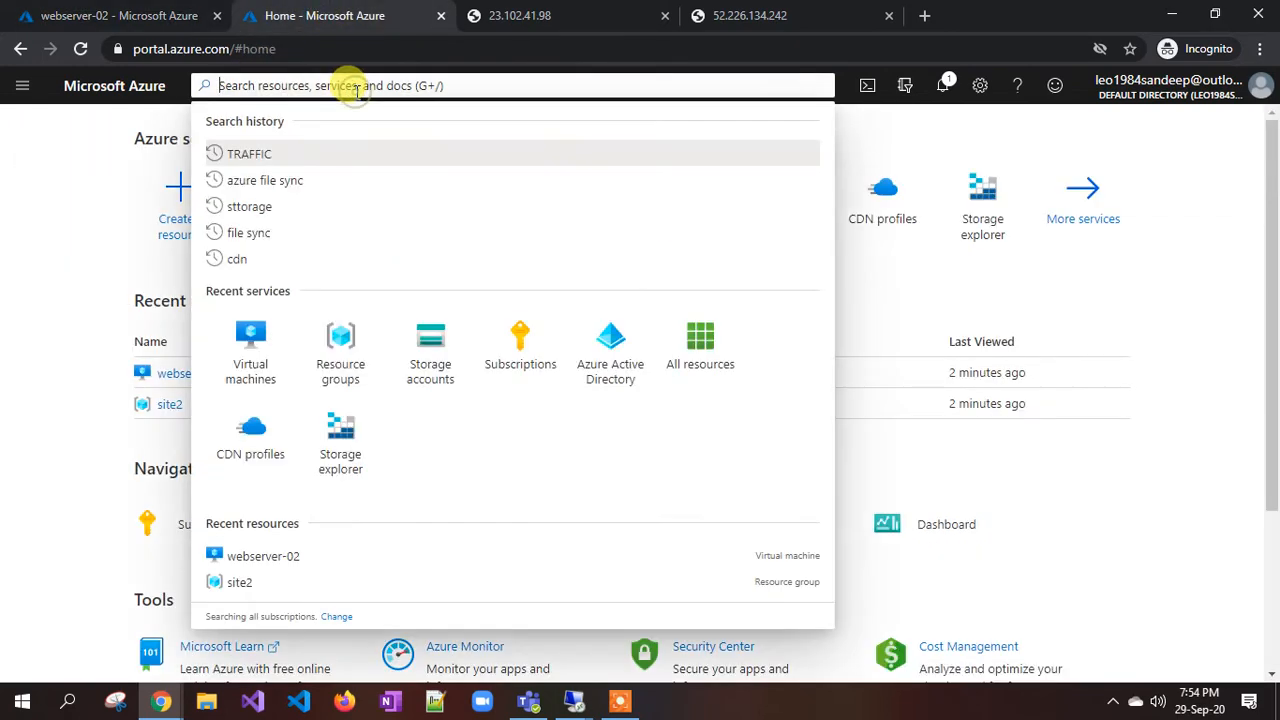
text(TRAFFICE)
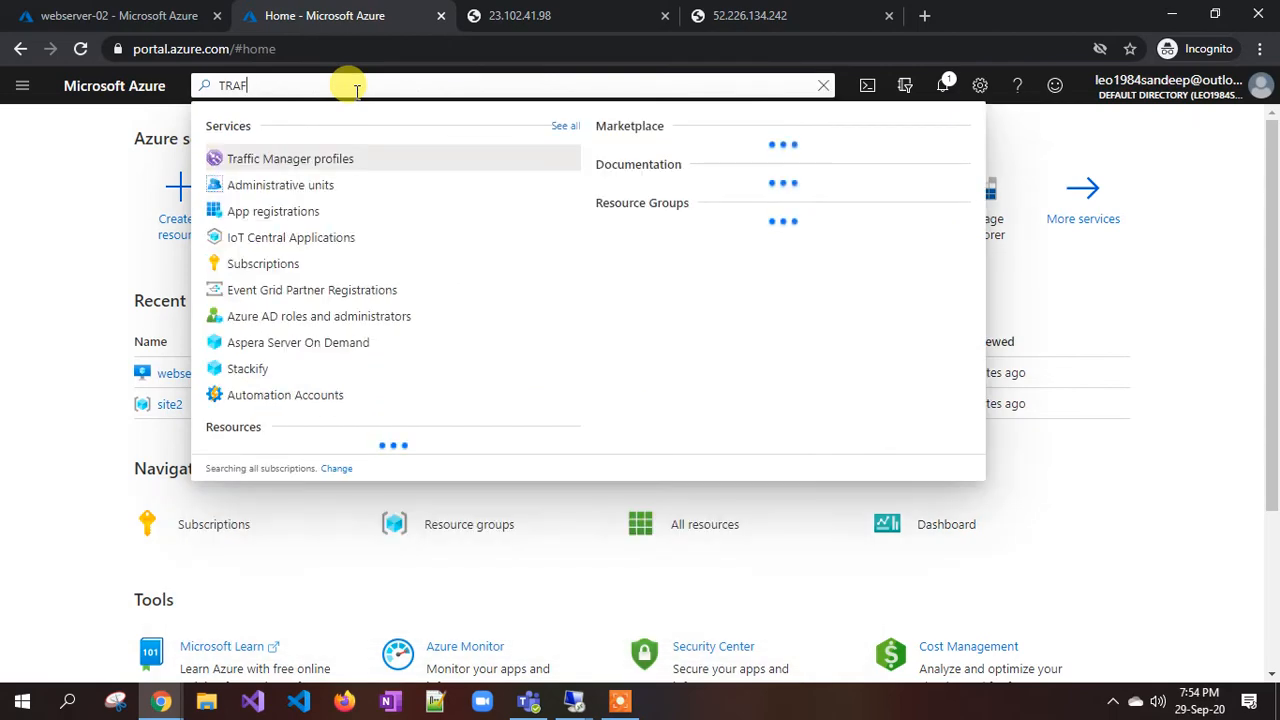
click(336, 160)
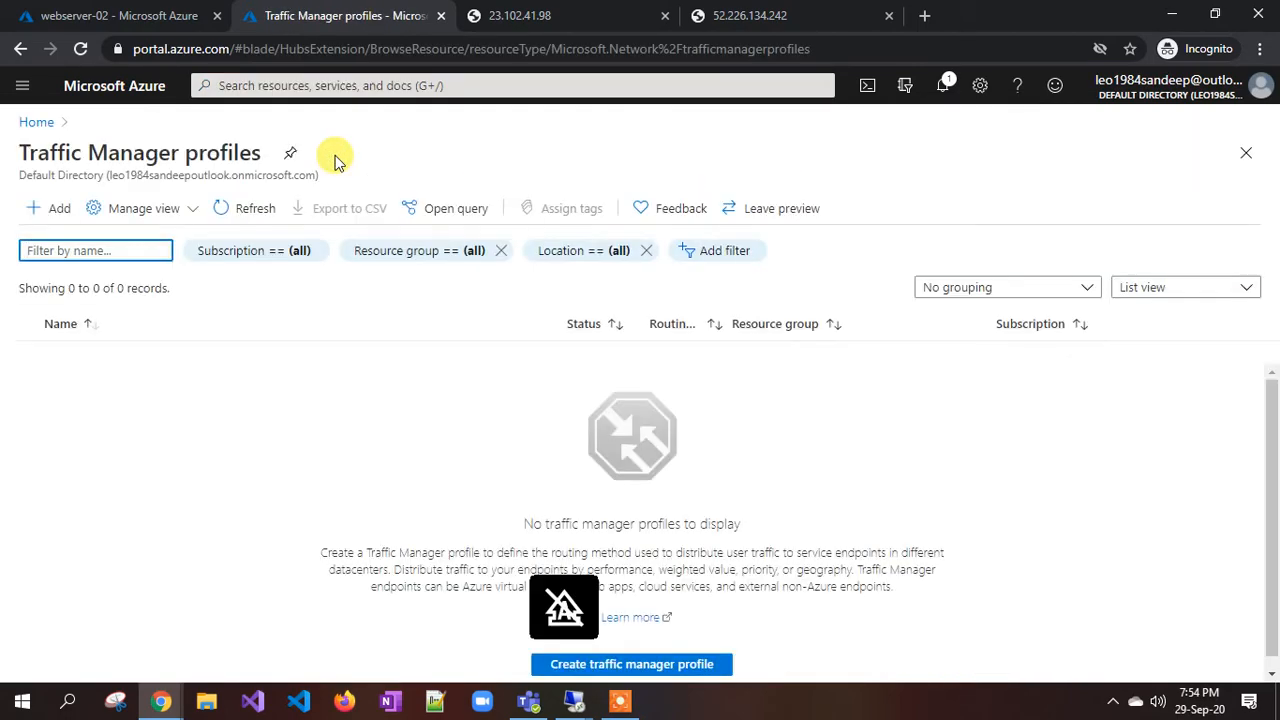
Start a new Traffic Manager profile named mytrafficmanager1211 with the Performance routing method.
click(48, 212)
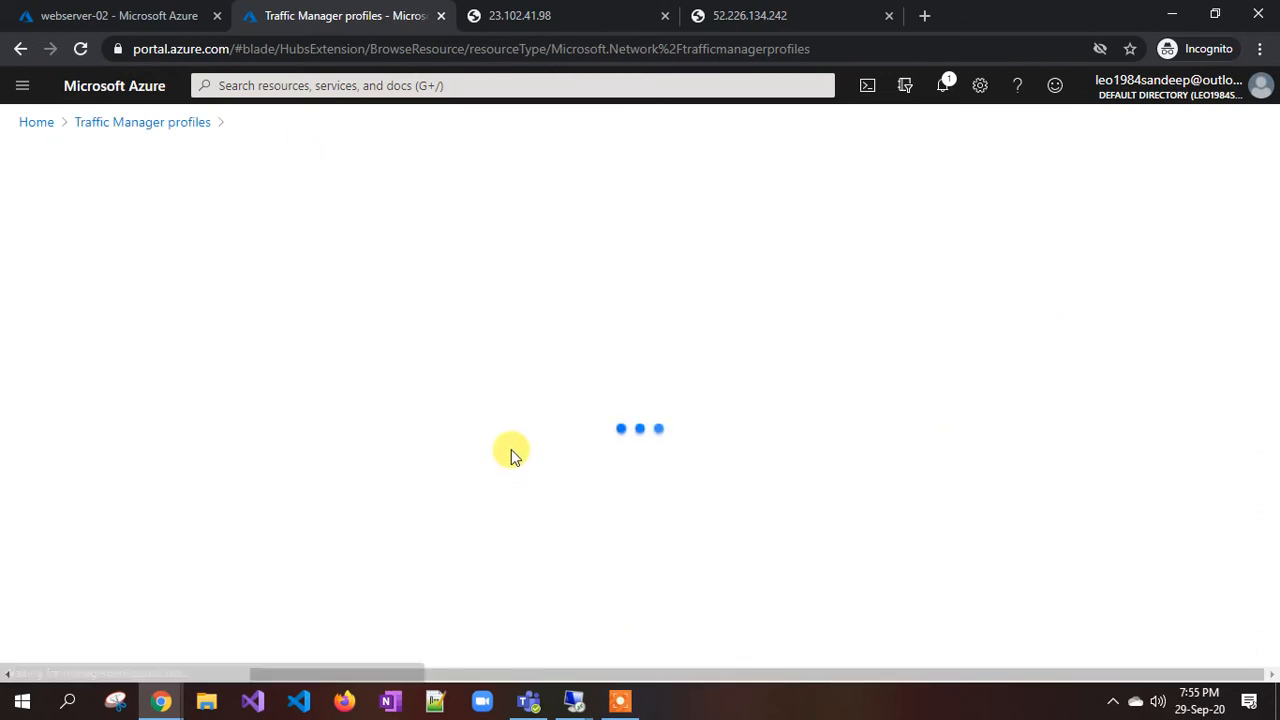
click(119, 233)
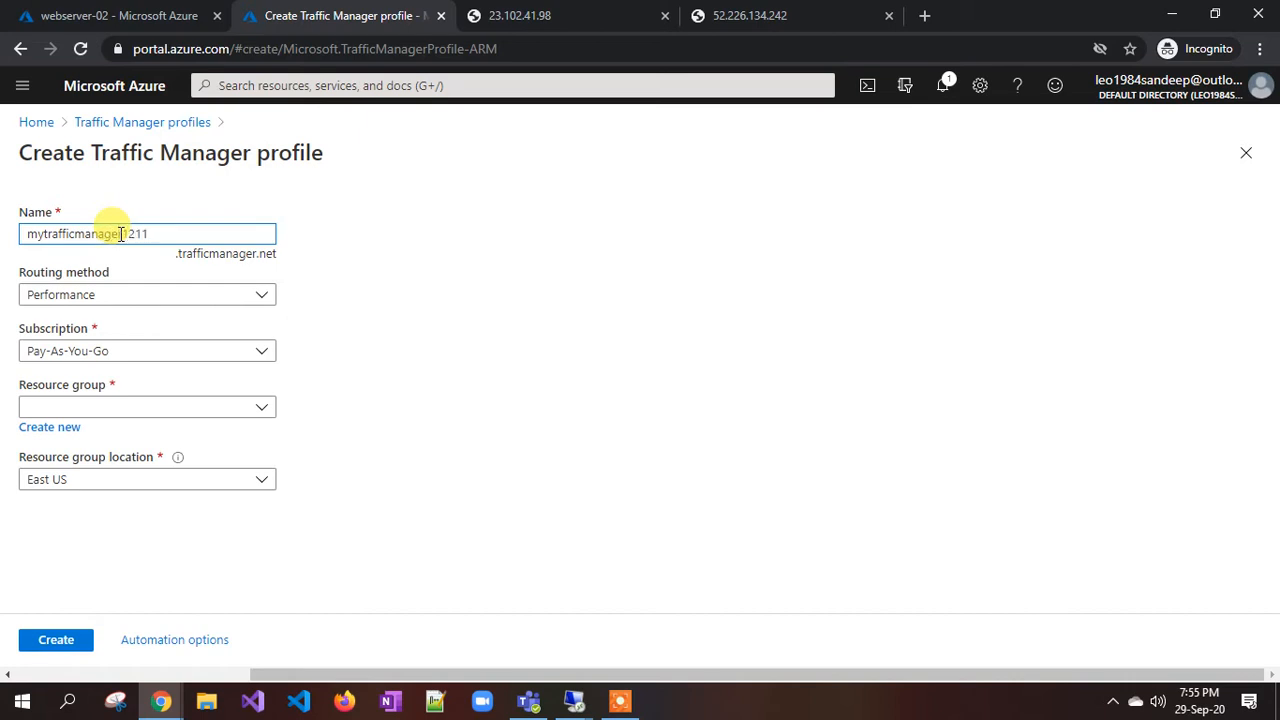
click(32, 299)
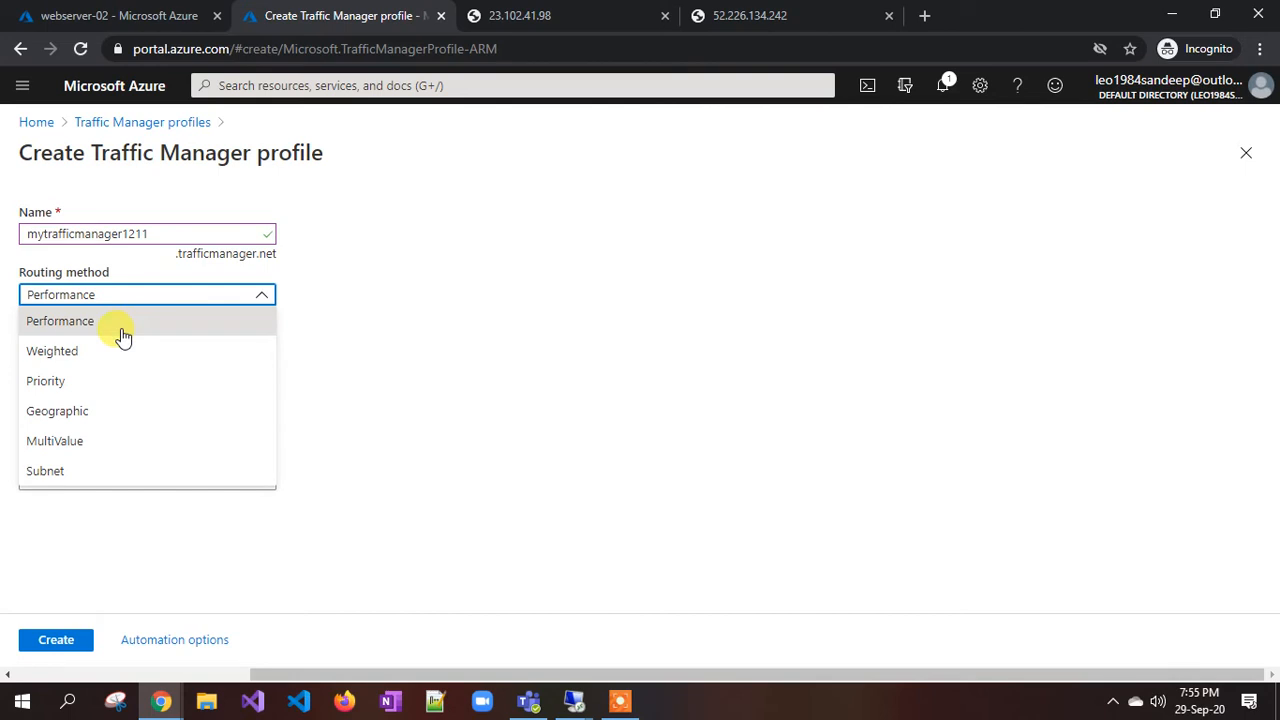
click(121, 328)
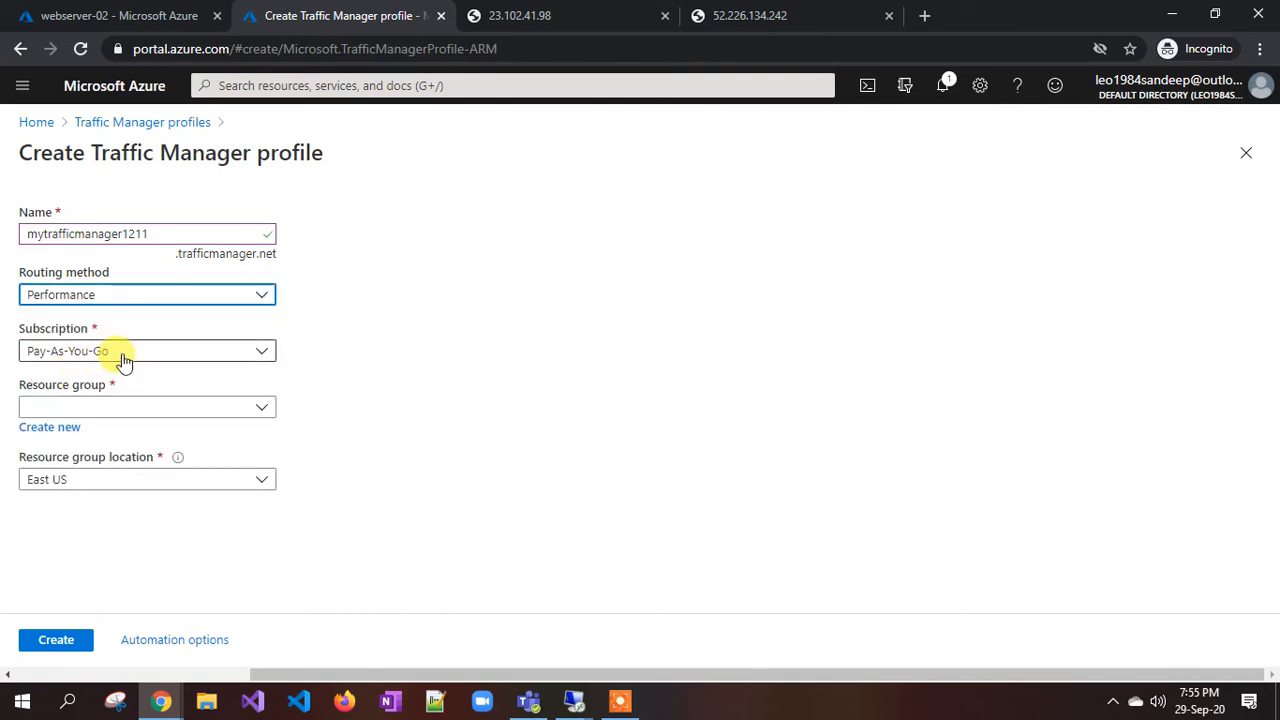
Create a new resource group named traffic-manager-rg for the Traffic Manager profile.
click(133, 407)
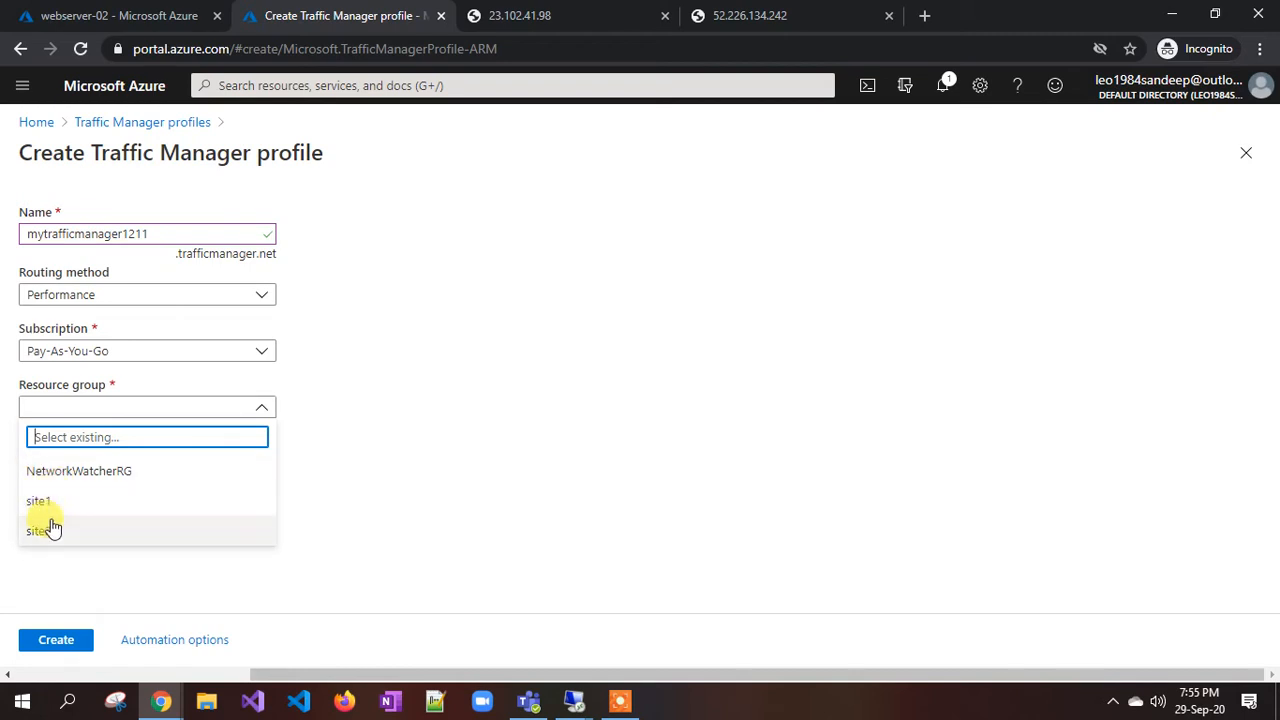
click(558, 390)
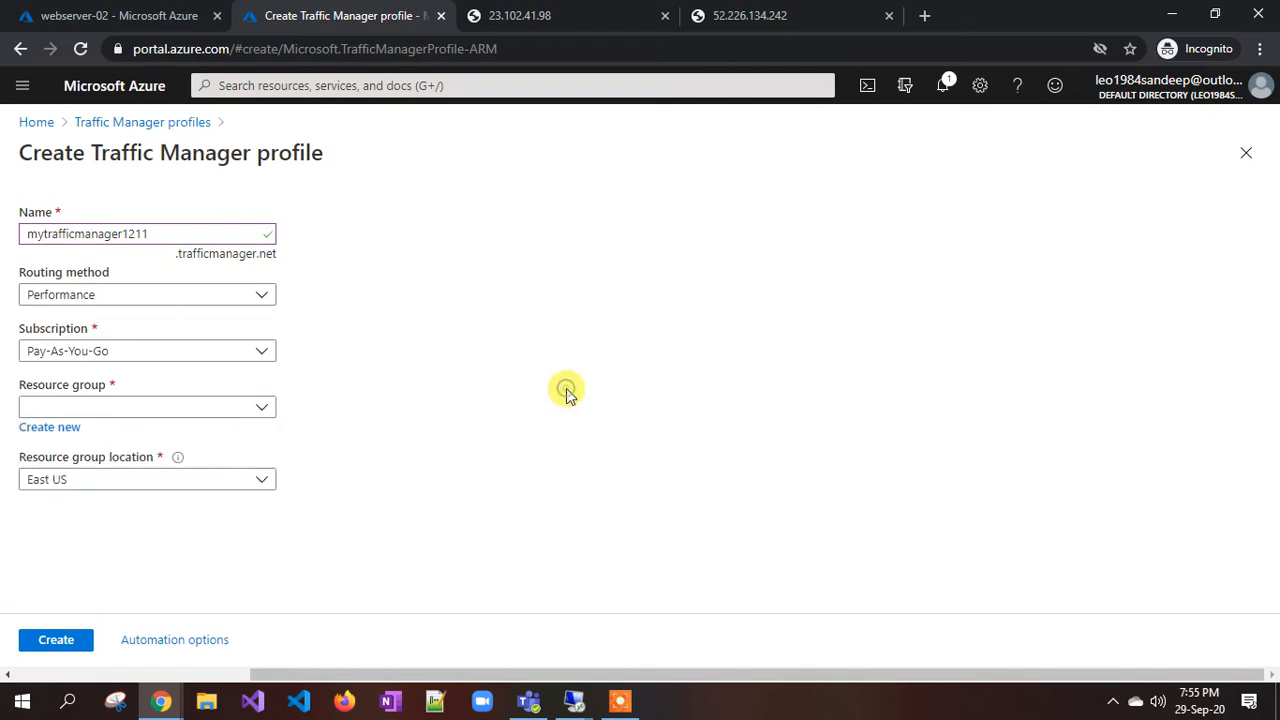
click(52, 440)
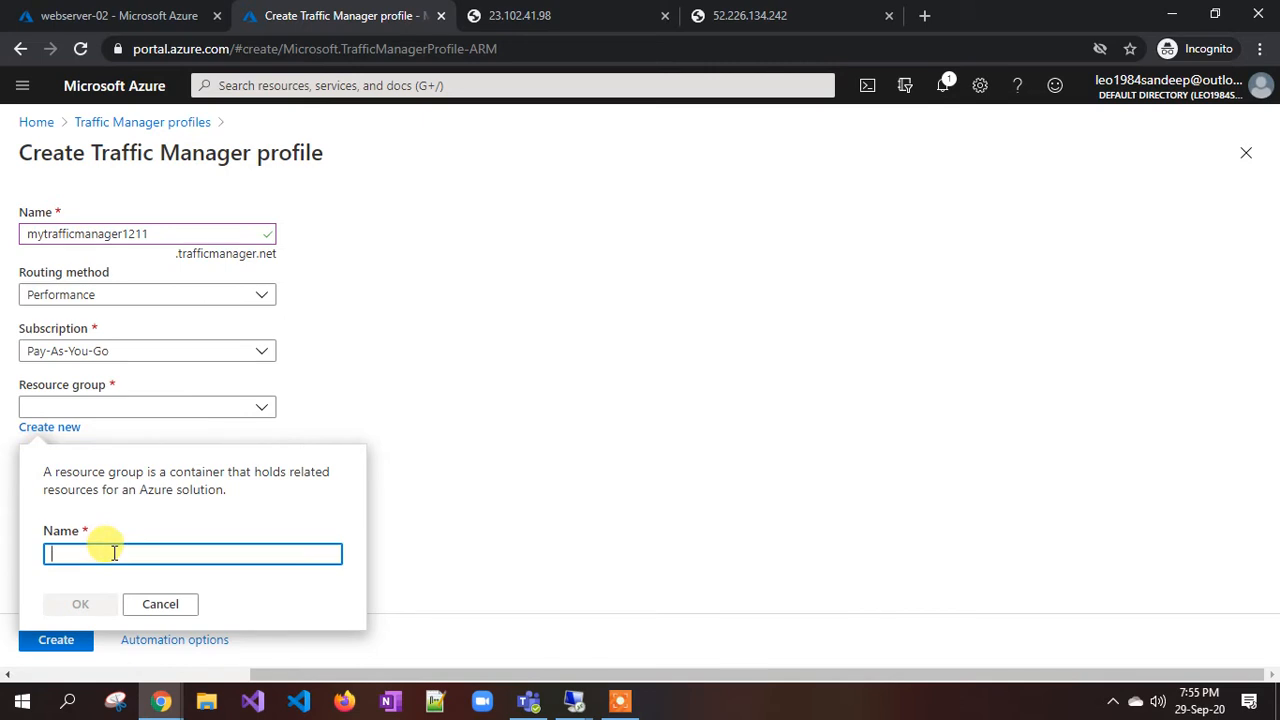
text(traffic-manager-rg)
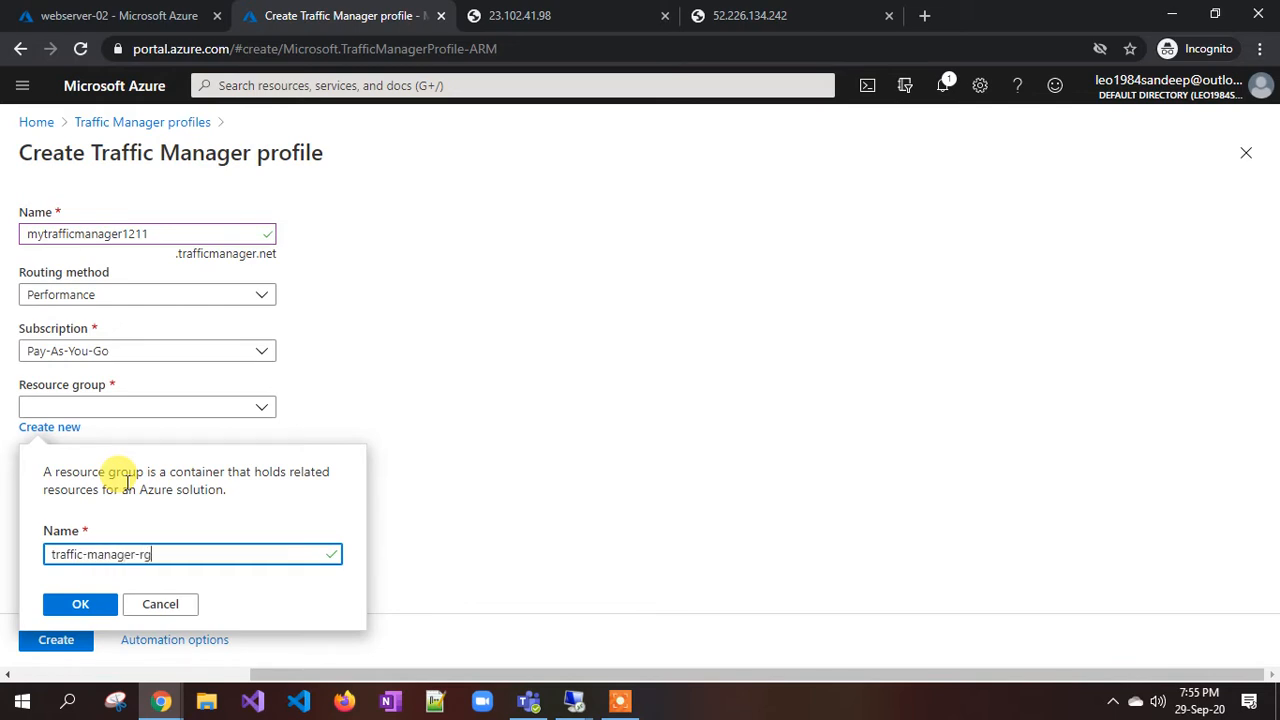
click(76, 605)
Check the web servers' locations, set the resource group location to West Europe and create the Traffic Manager profile.
click(76, 481)
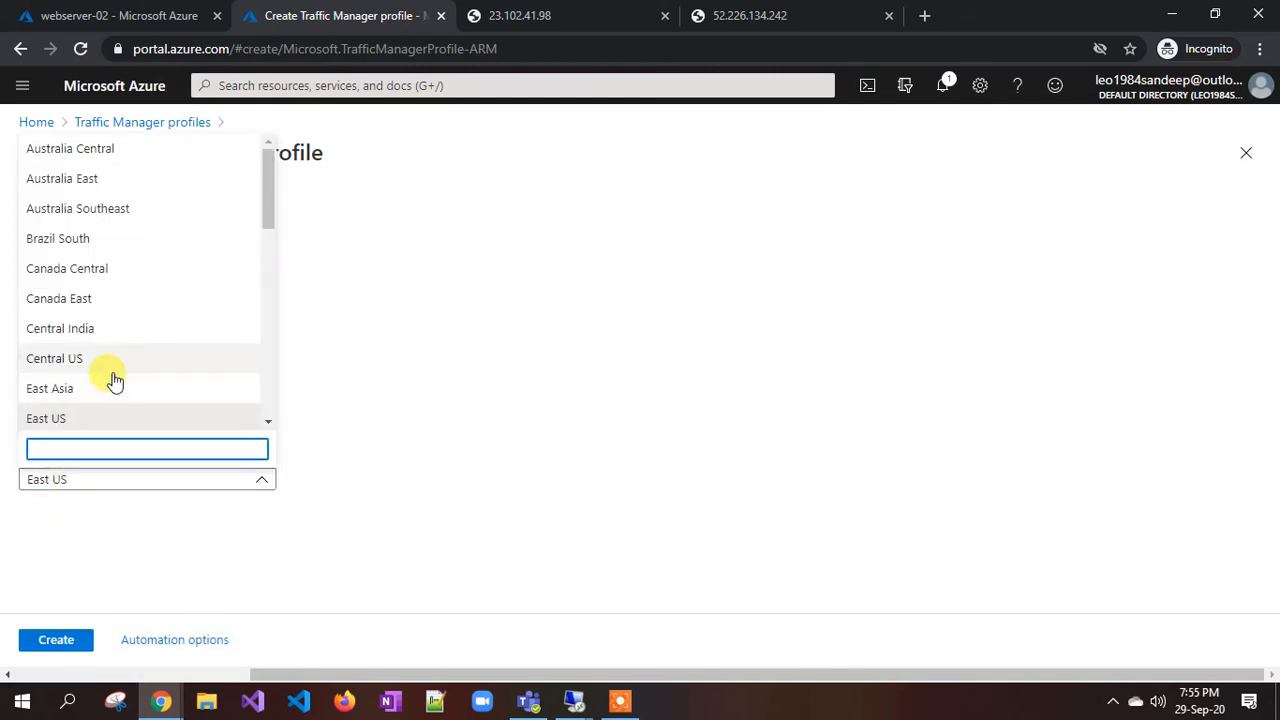
click(112, 16)
click(120, 122)
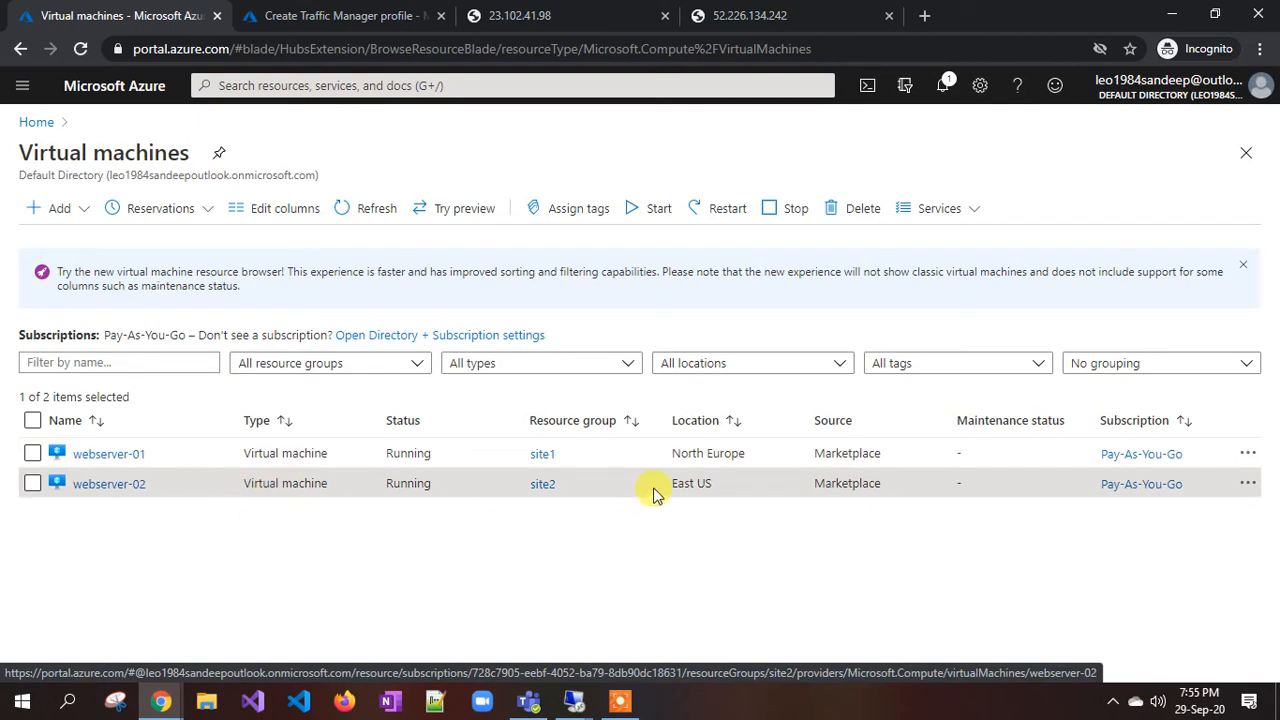
click(320, 14)
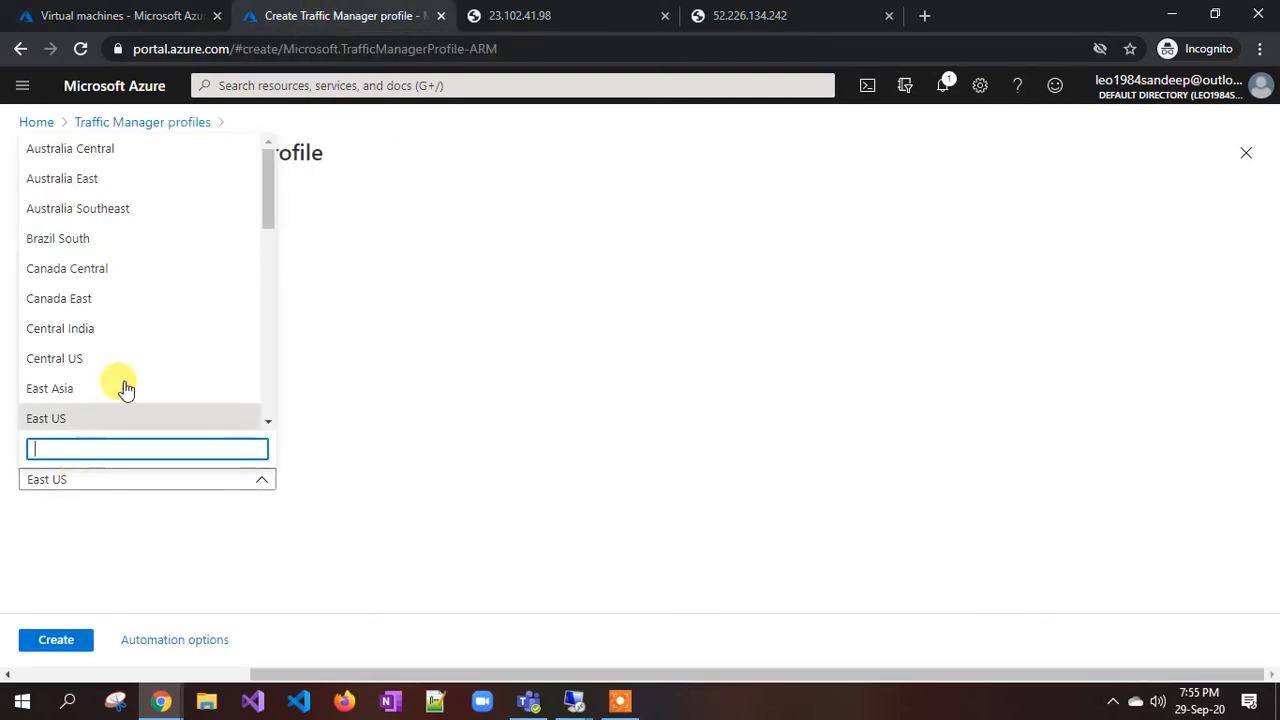
scroll(134, 354, down, 3)
scroll(144, 356, down, 2)
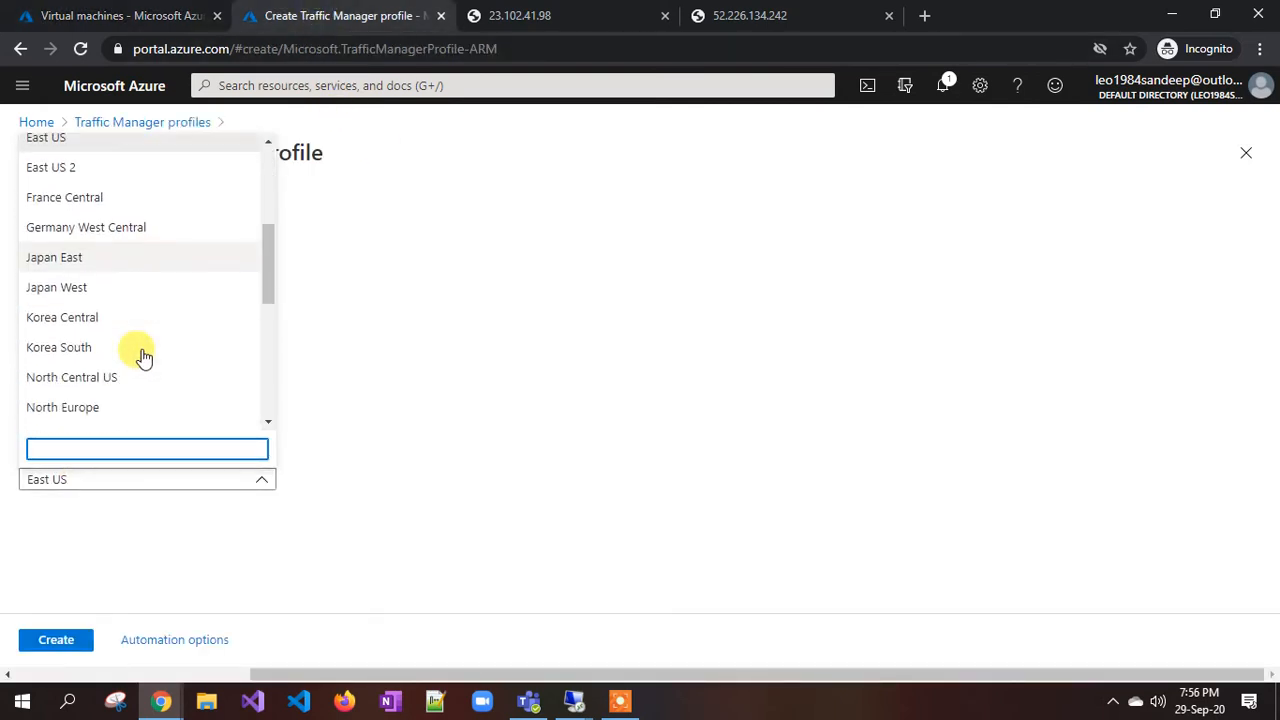
scroll(144, 356, down, 2)
scroll(144, 356, down, 1)
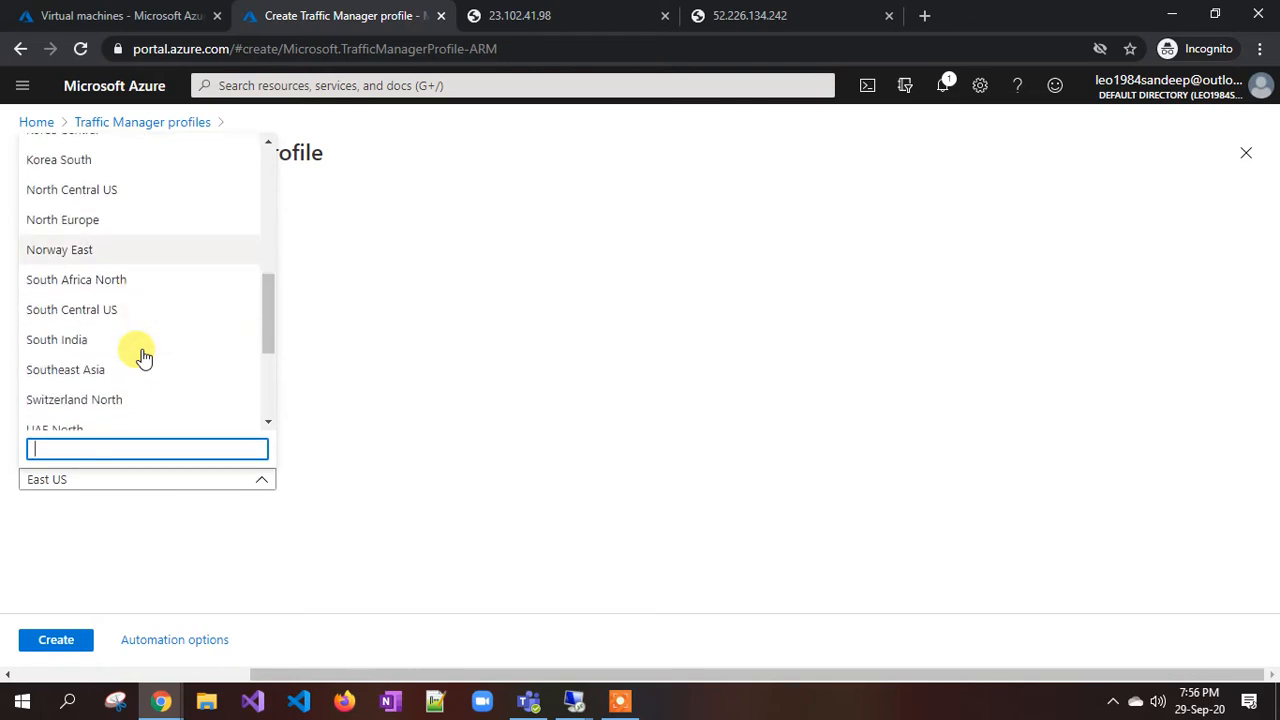
scroll(144, 356, down, 2)
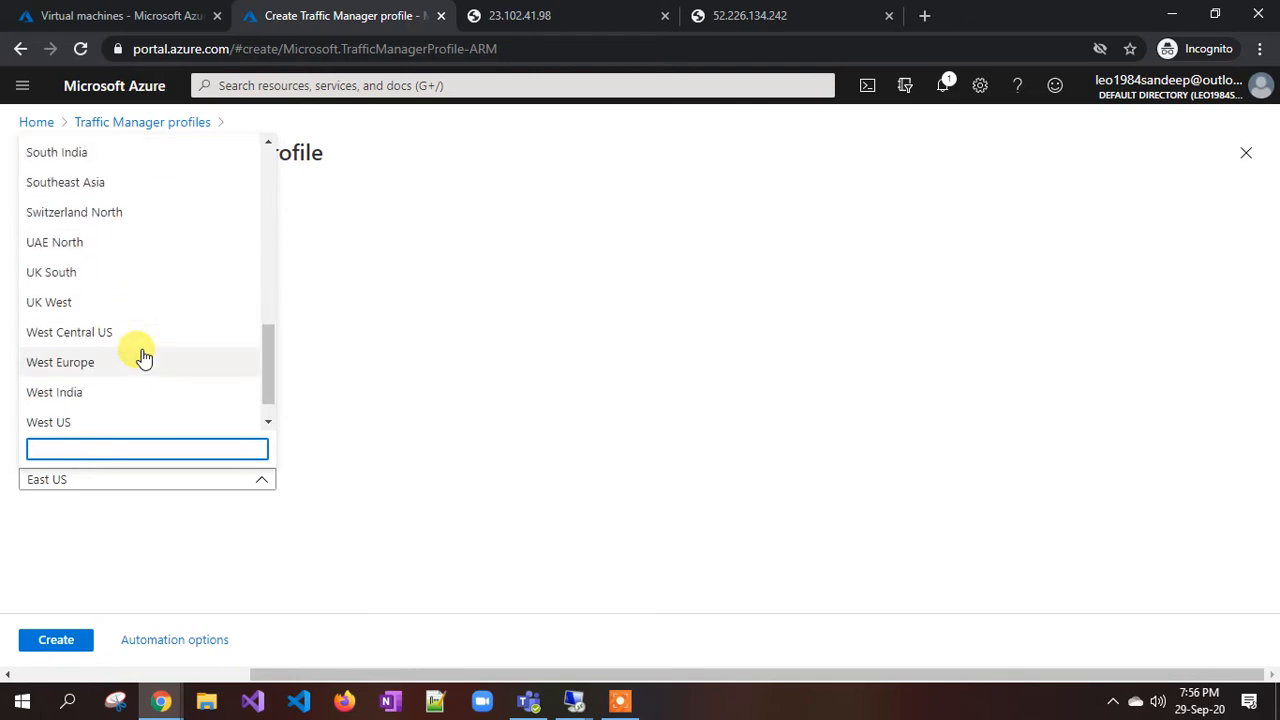
click(84, 364)
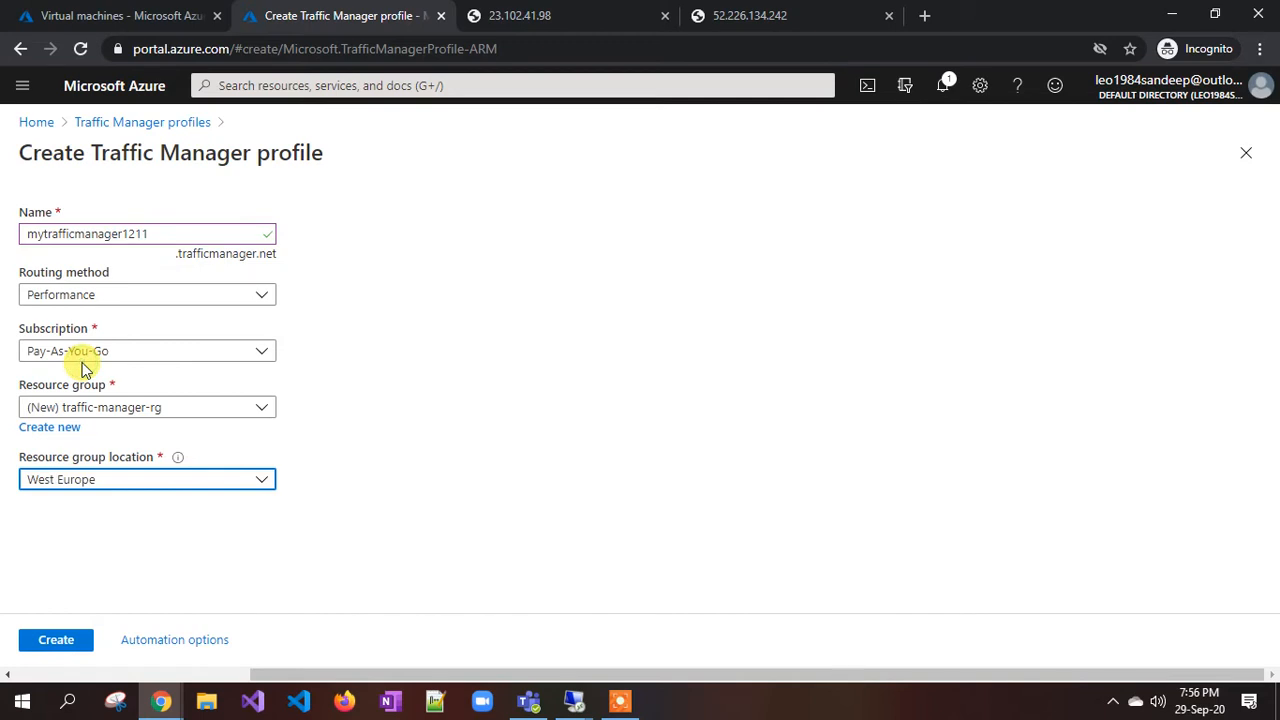
click(64, 652)
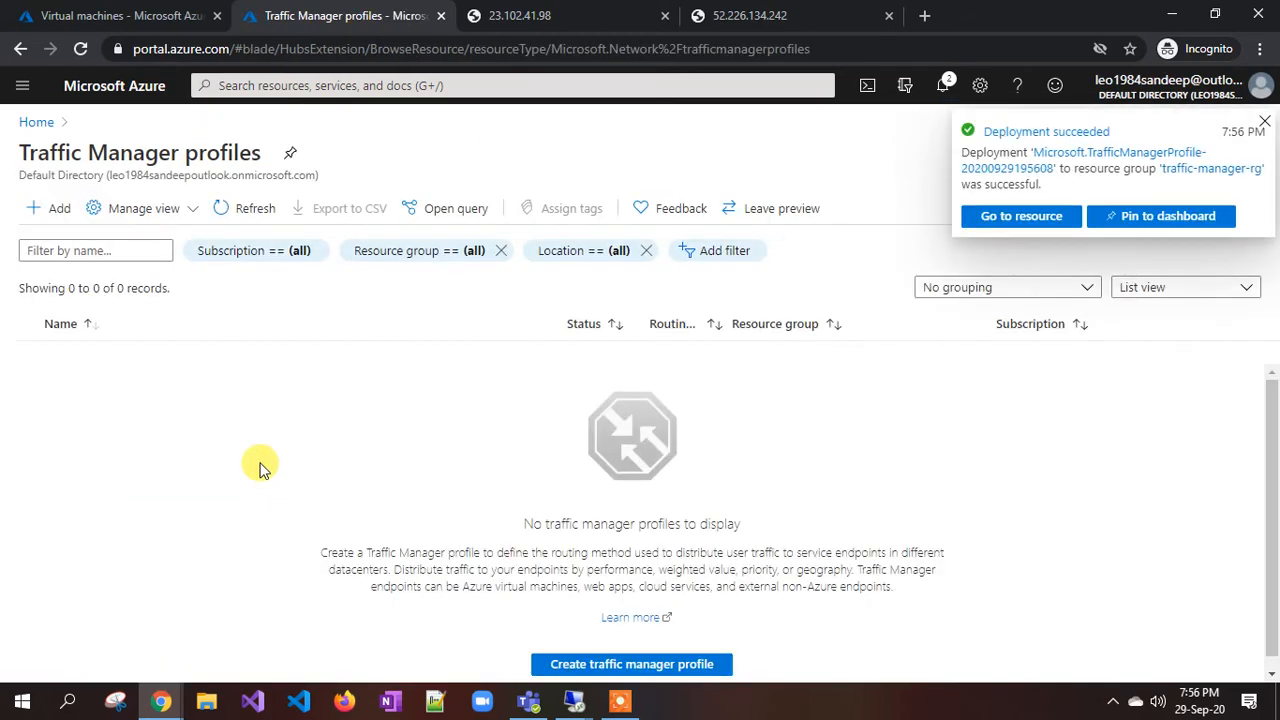
Open the newly deployed Traffic Manager profile and examine its DNS name in the overview.
click(1010, 216)
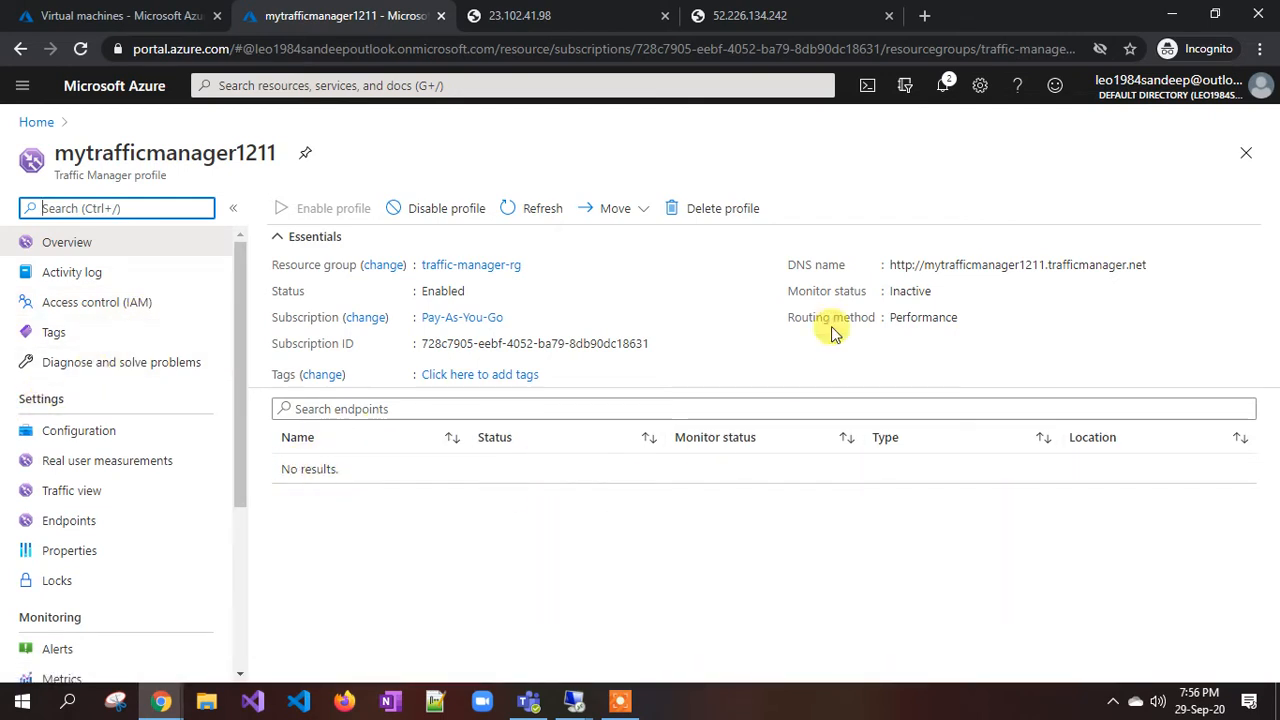
triple_click(812, 266)
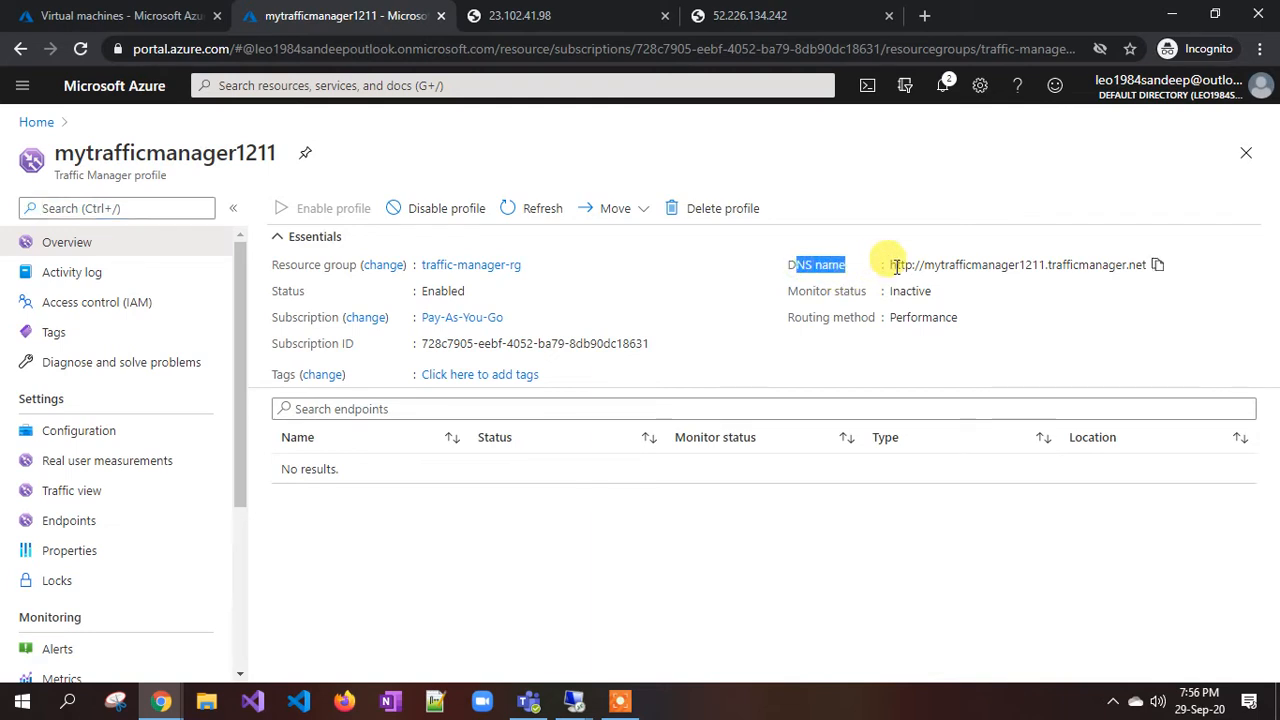
drag(890, 264, 1128, 257)
click(1110, 312)
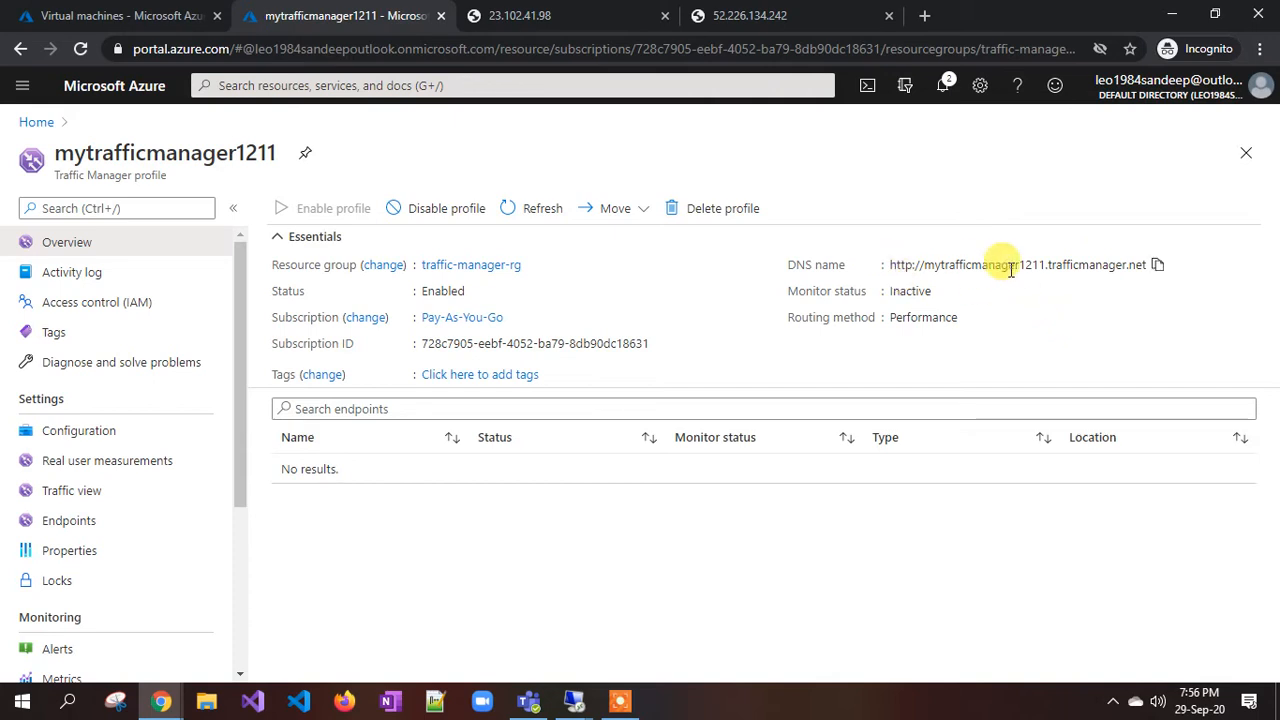
Start adding an endpoint of type Azure endpoint to the mytrafficmanager1211 profile.
click(100, 522)
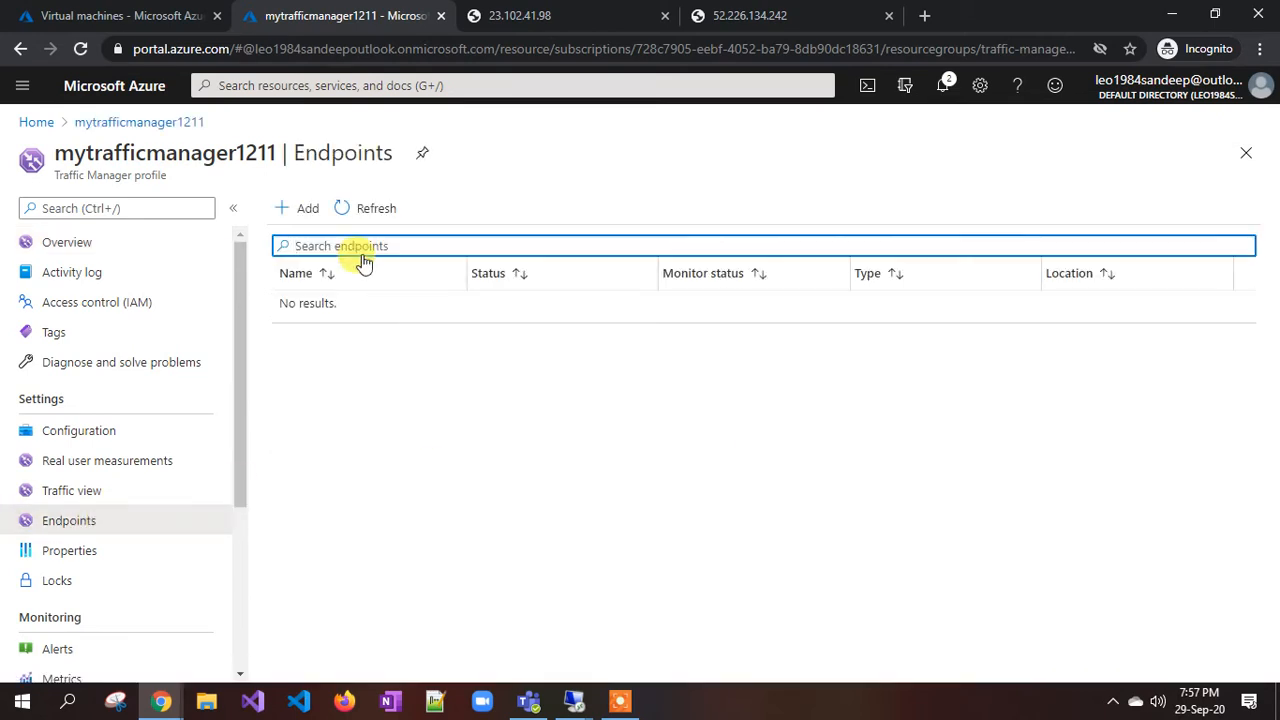
click(295, 214)
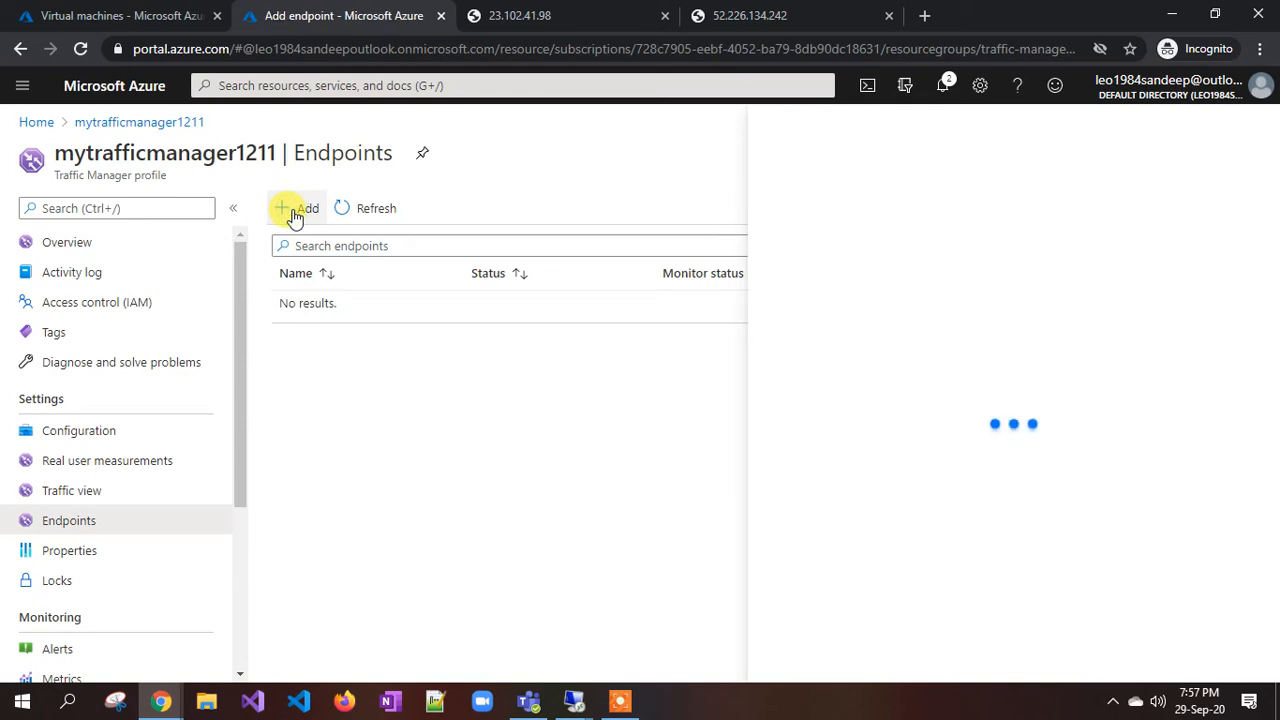
click(809, 224)
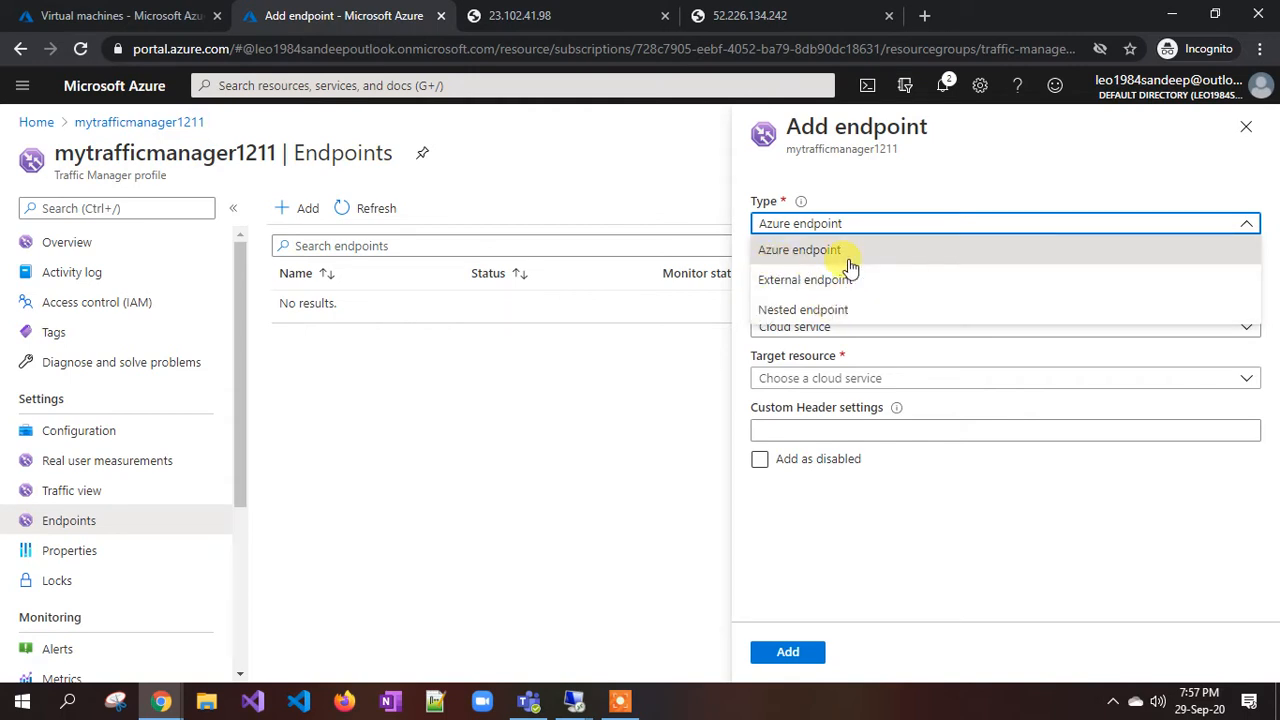
click(846, 252)
click(830, 274)
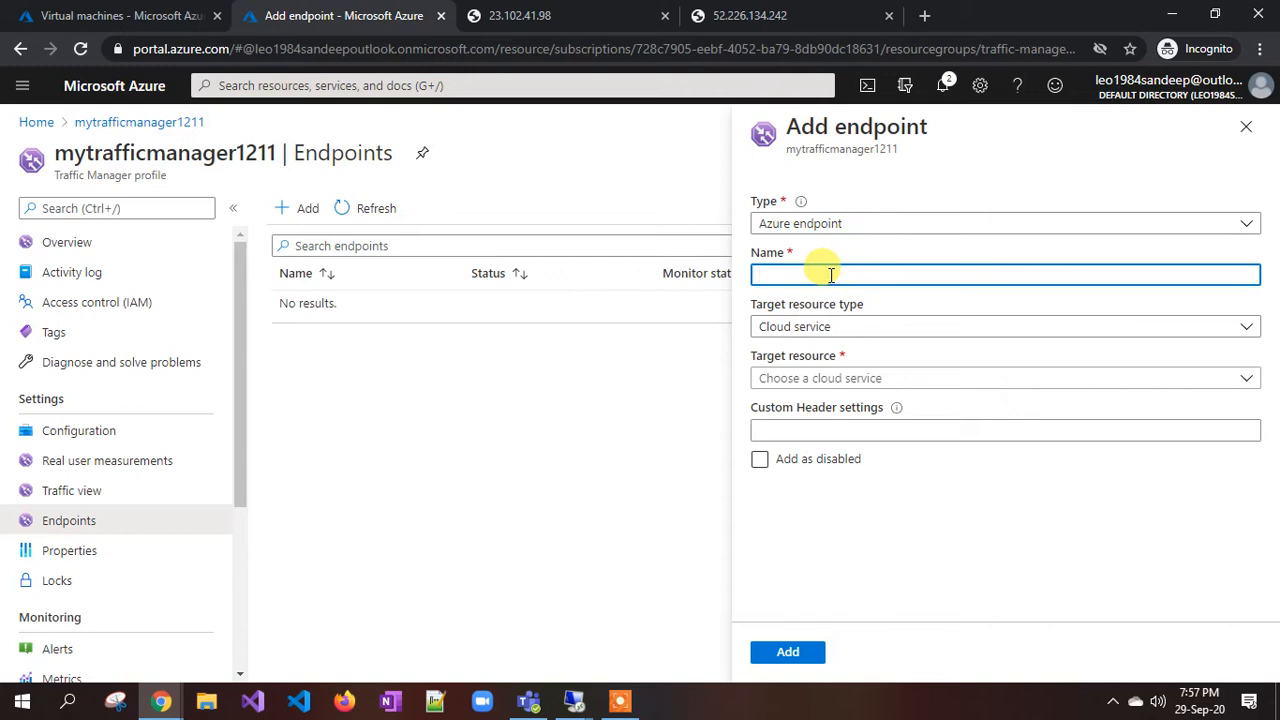
Compare the settings offered by the External and Nested endpoint types, returning the type to Azure endpoint.
click(812, 226)
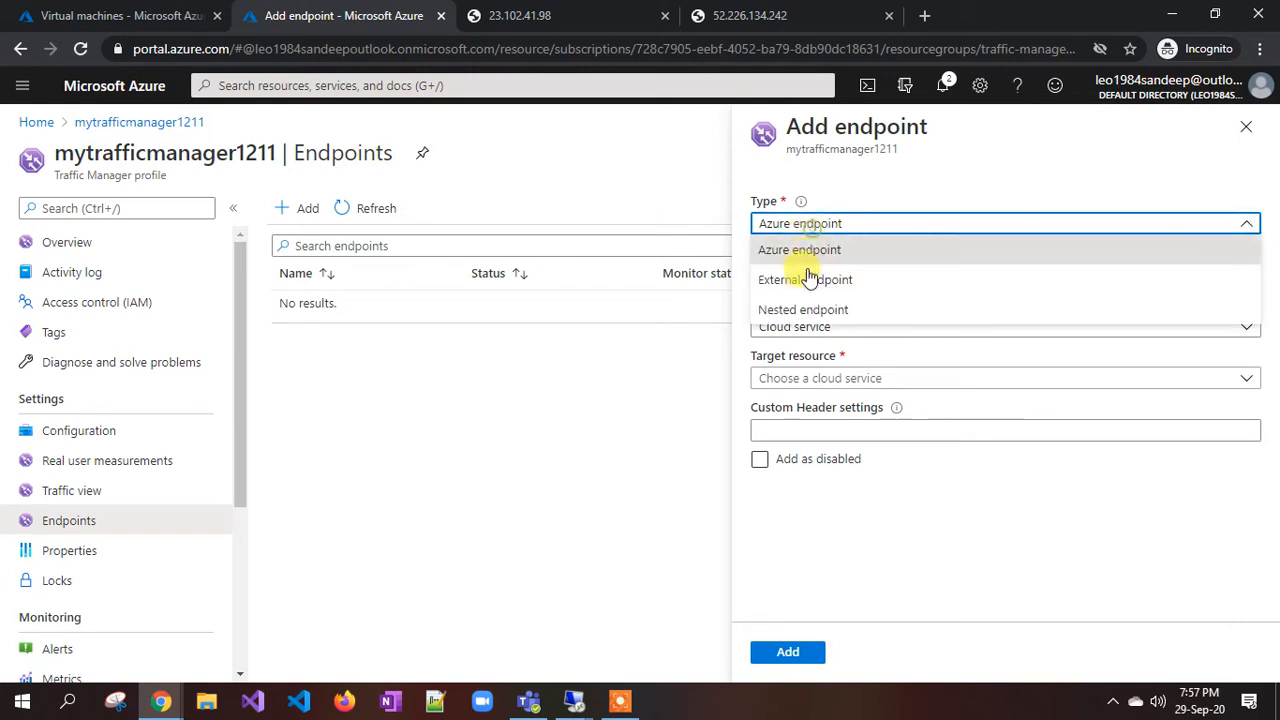
click(808, 282)
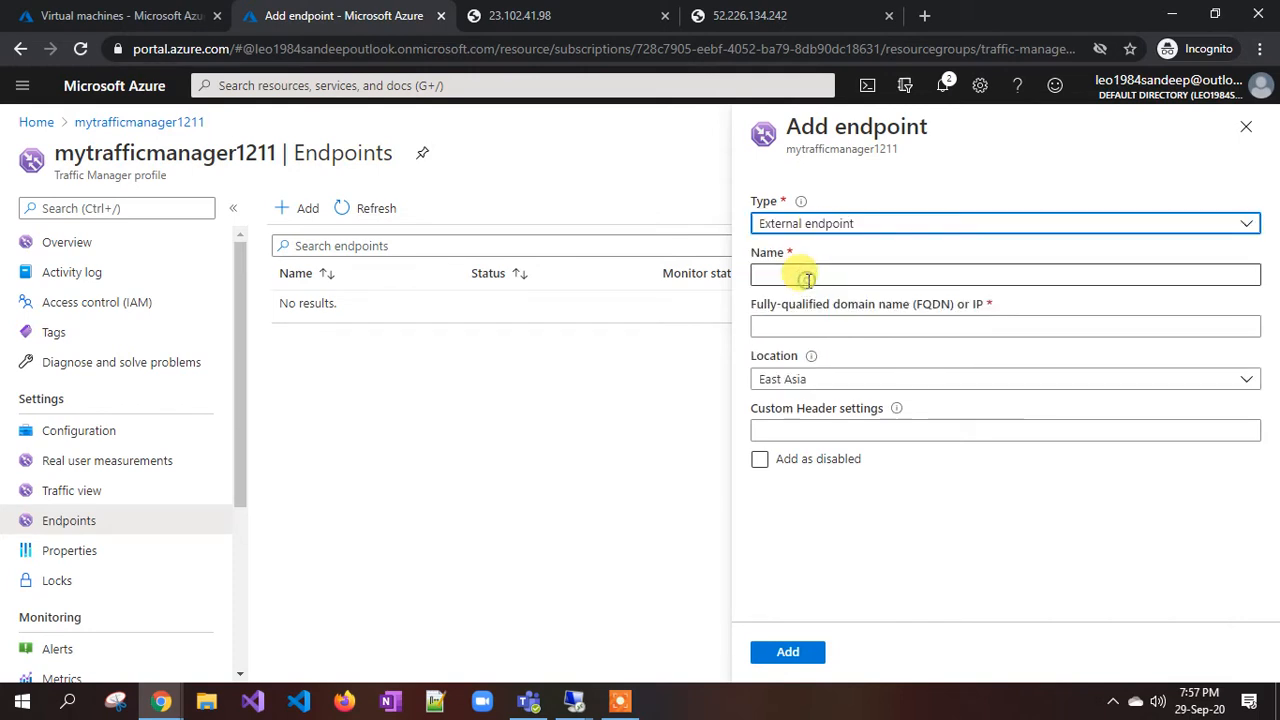
click(808, 228)
click(806, 250)
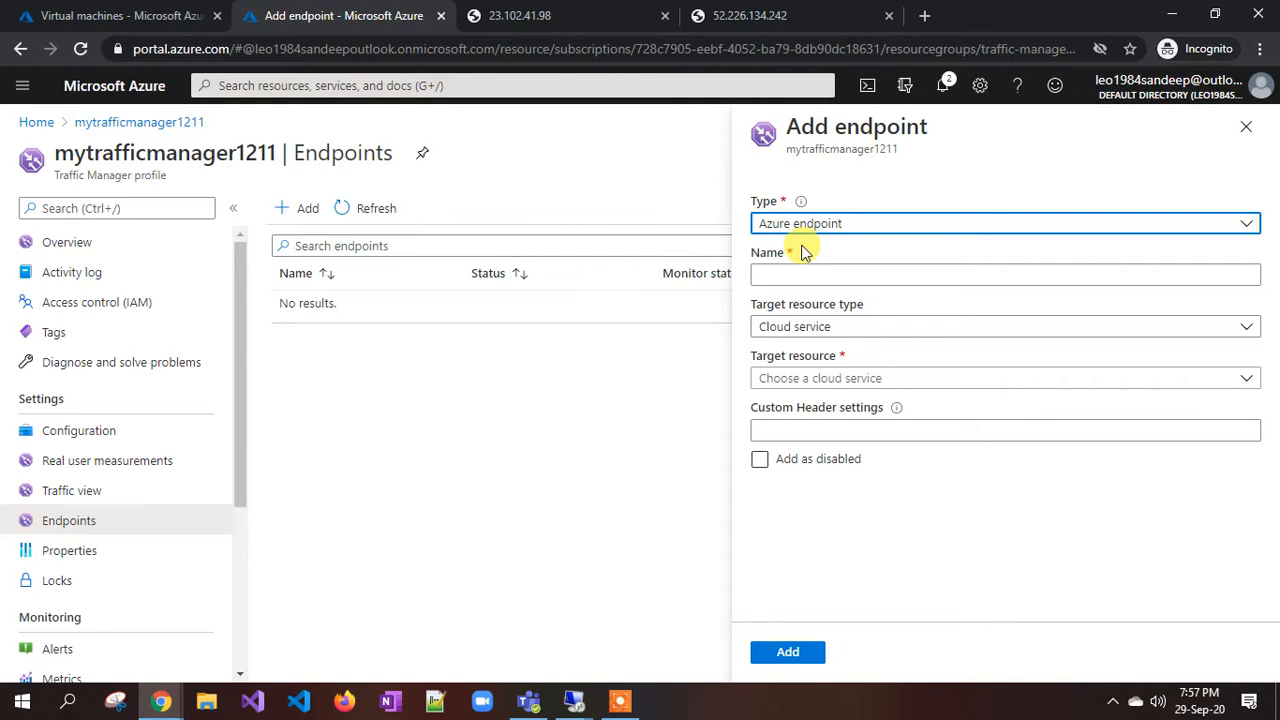
click(806, 228)
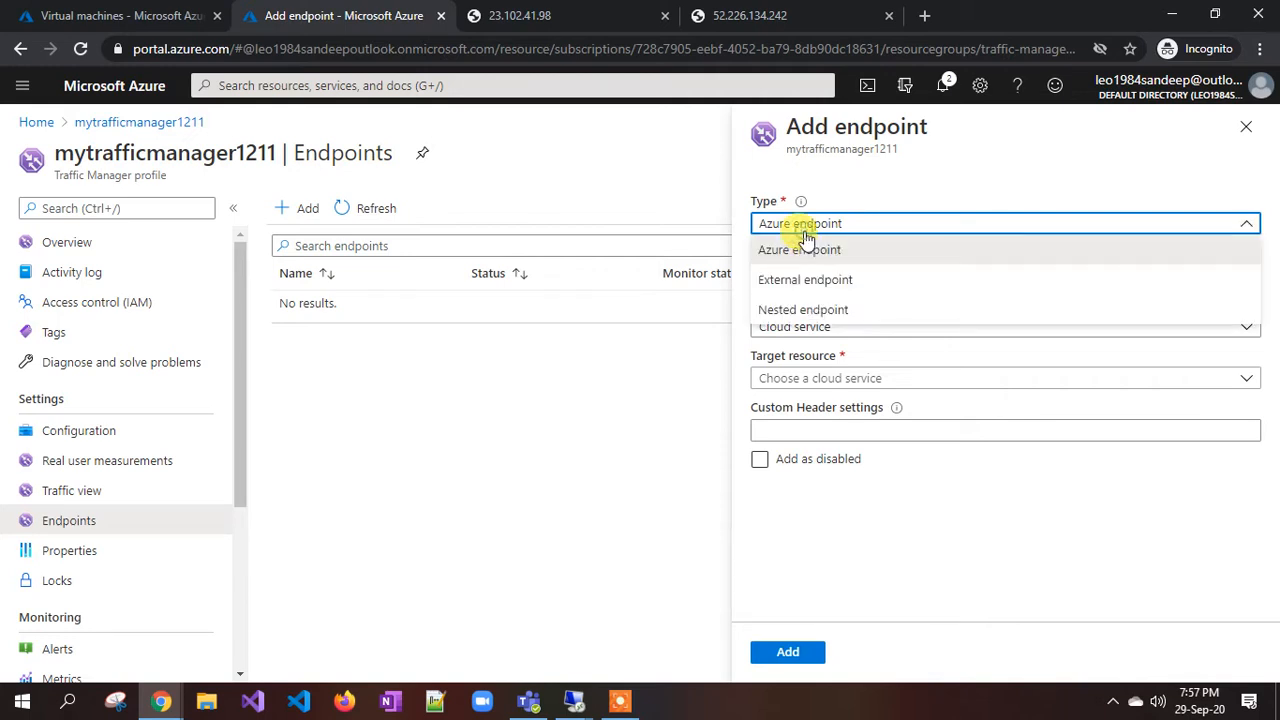
click(810, 313)
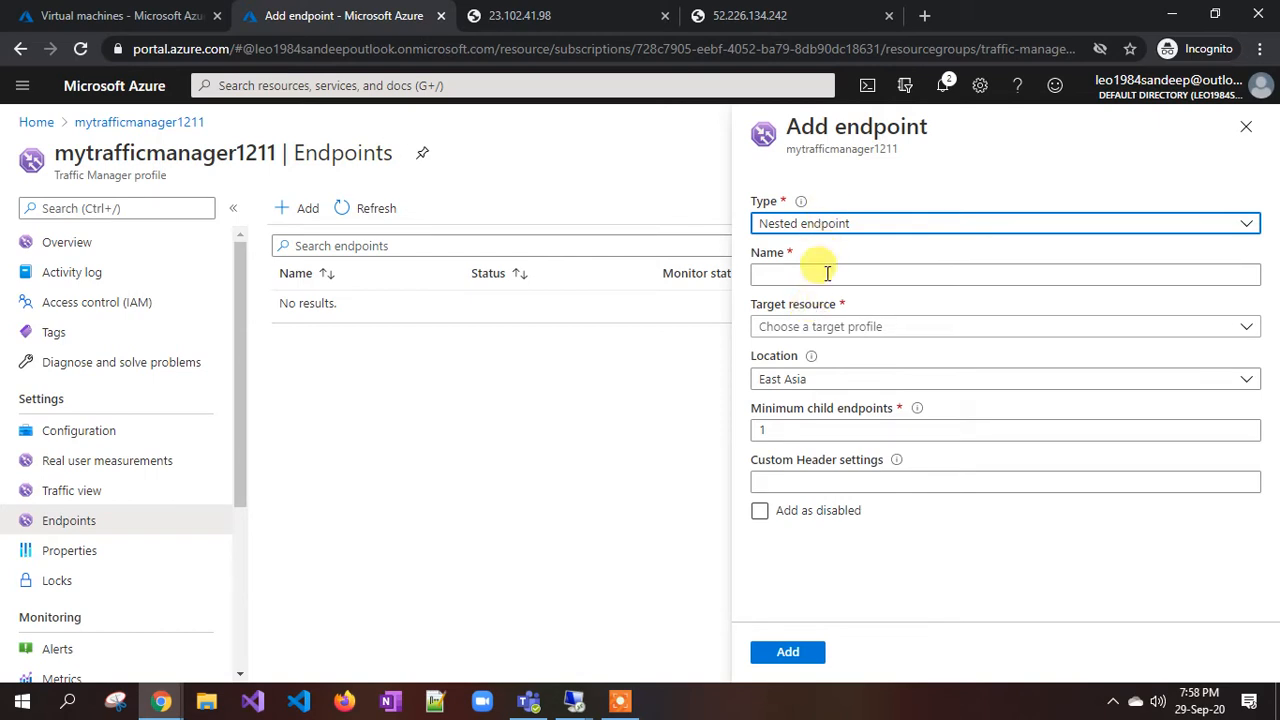
click(830, 233)
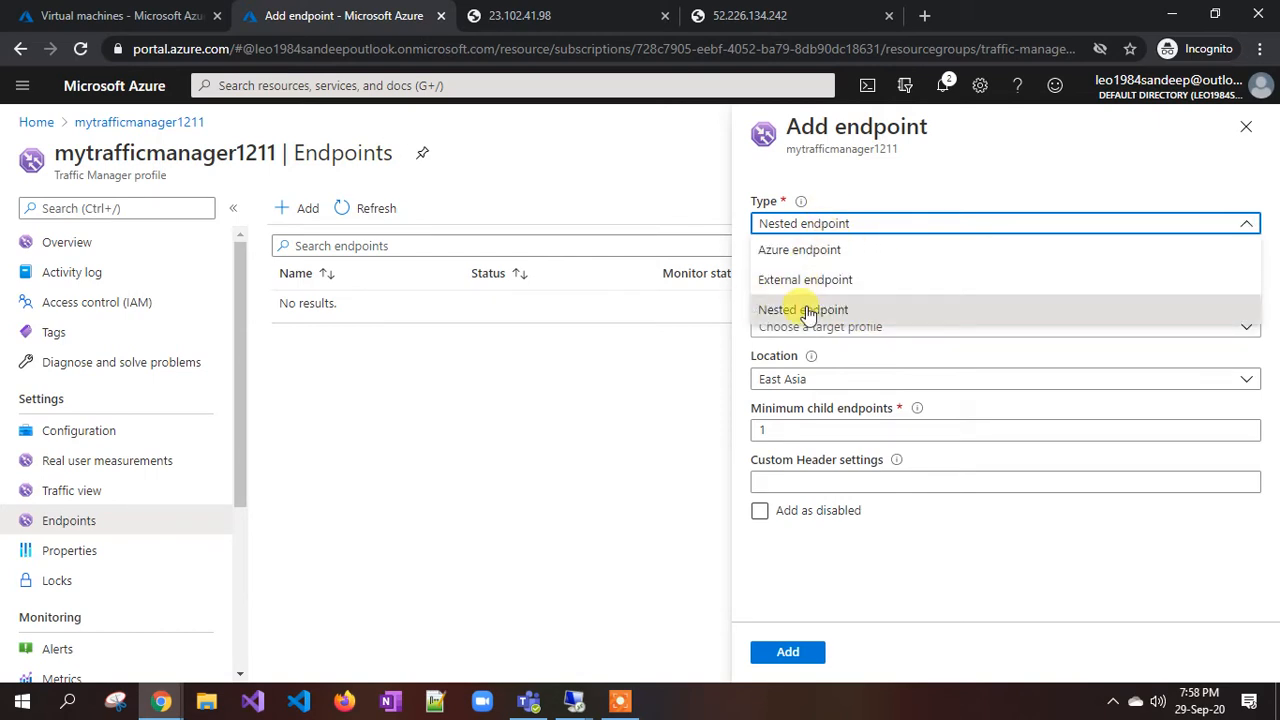
click(798, 252)
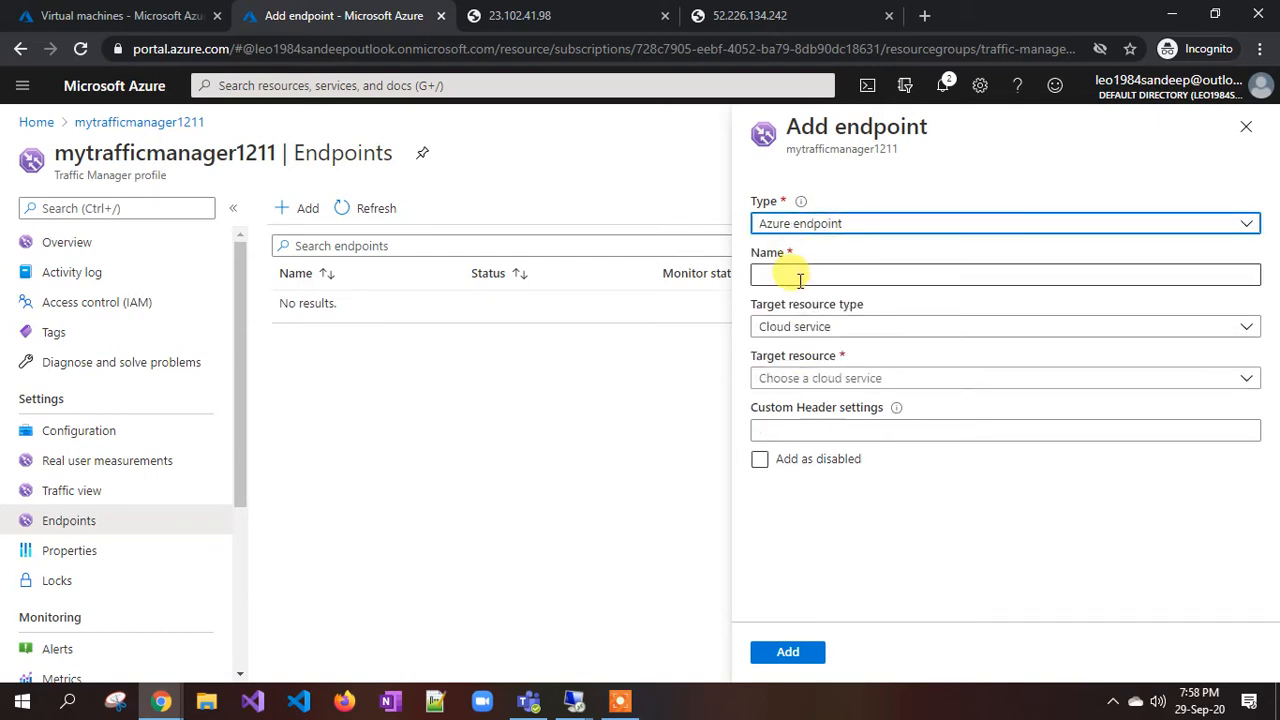
Name the endpoint endpoint1 and set its target resource type to Public IP address, reviewing the virtual machine list.
click(800, 276)
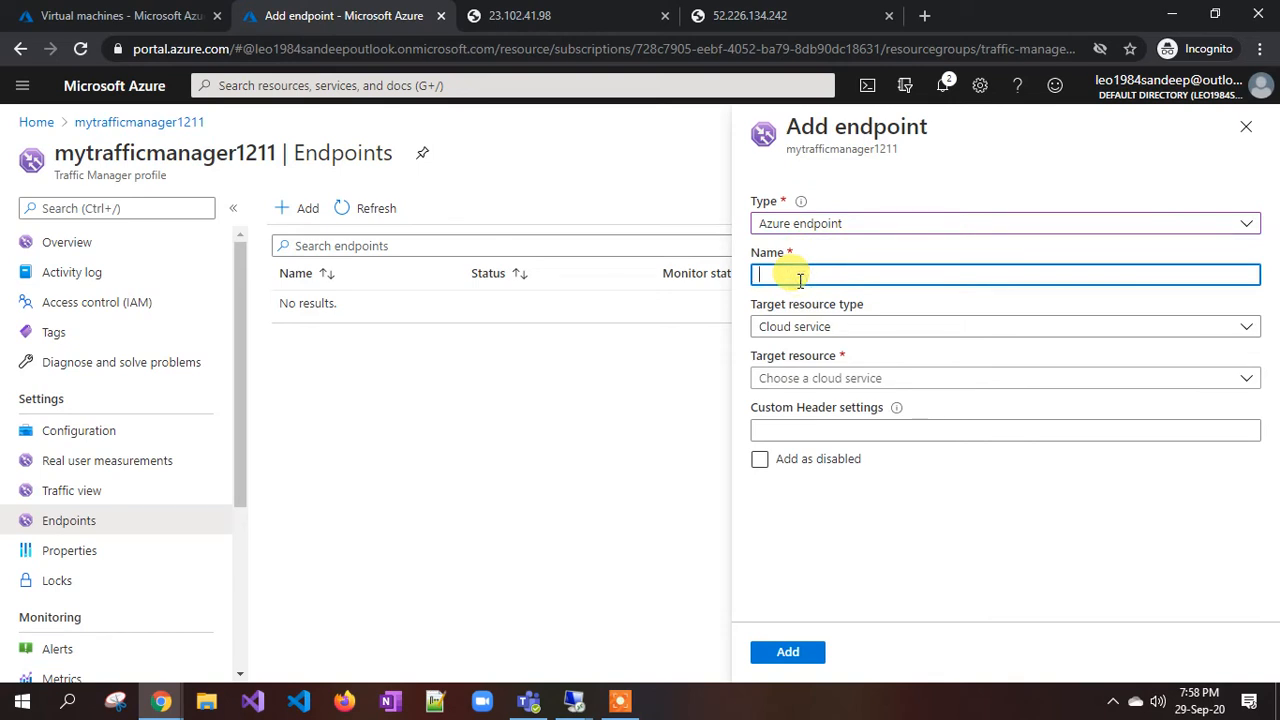
text(endppoint11)
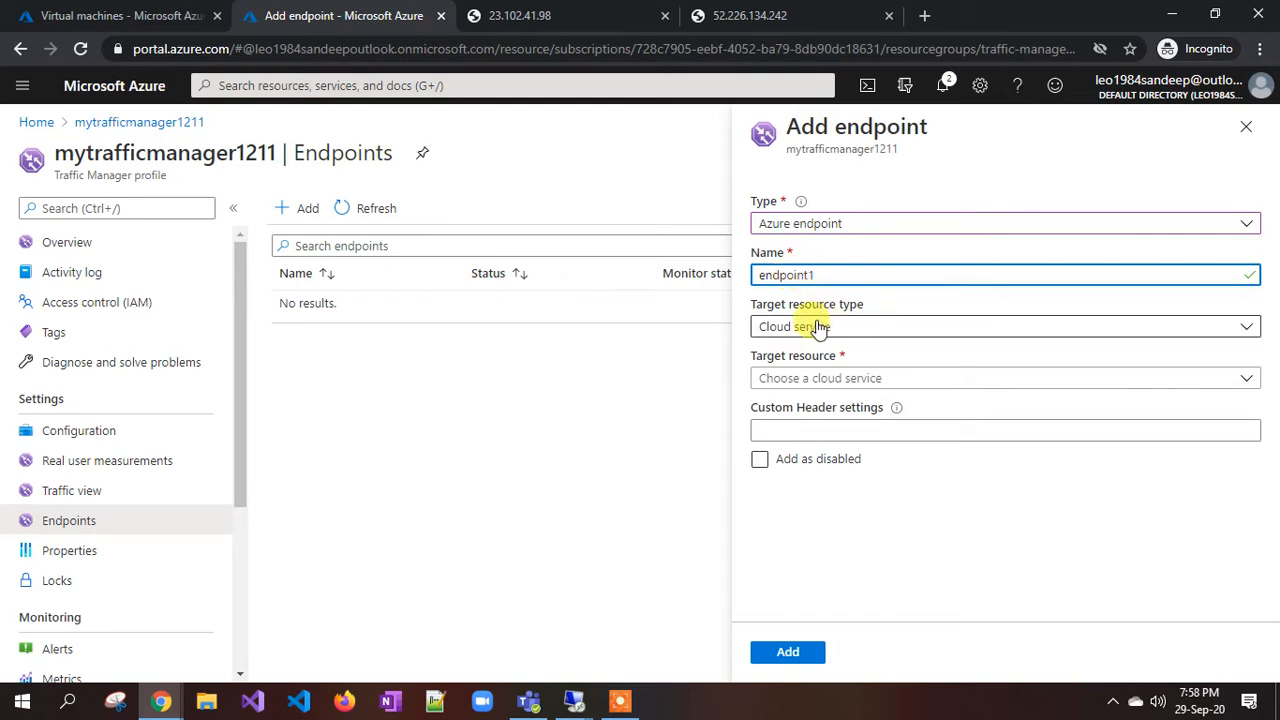
click(793, 330)
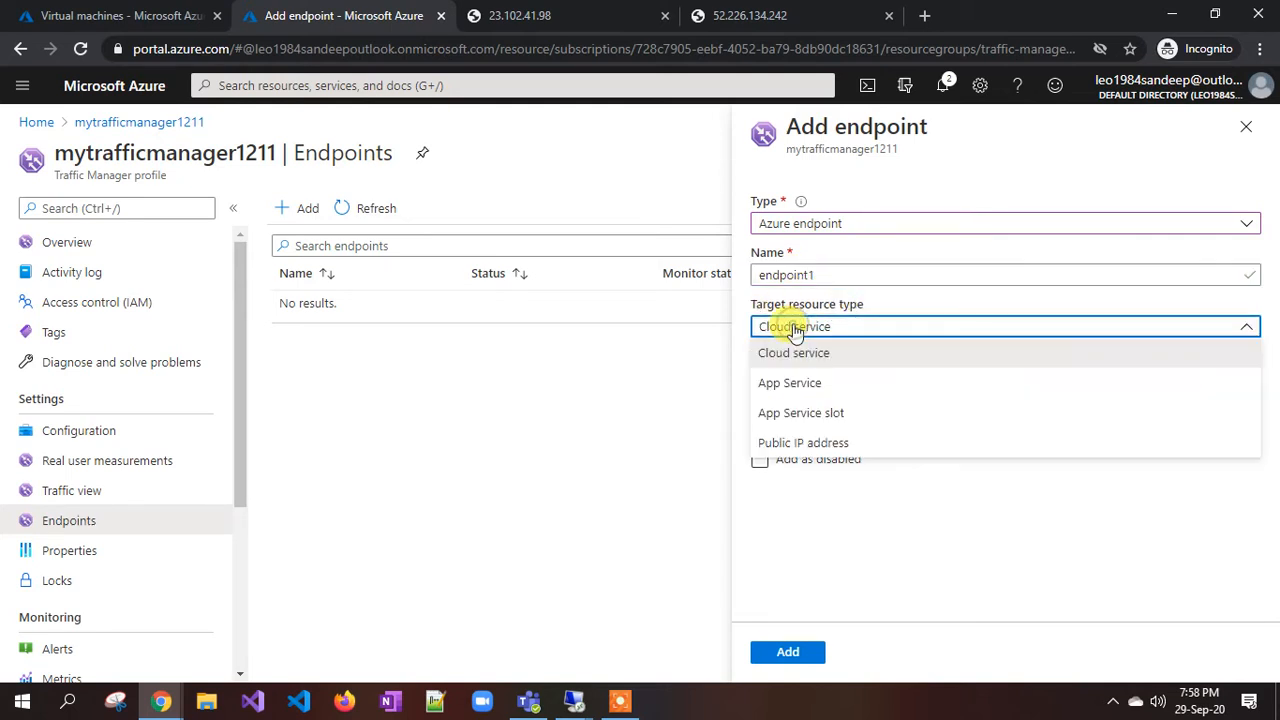
click(780, 355)
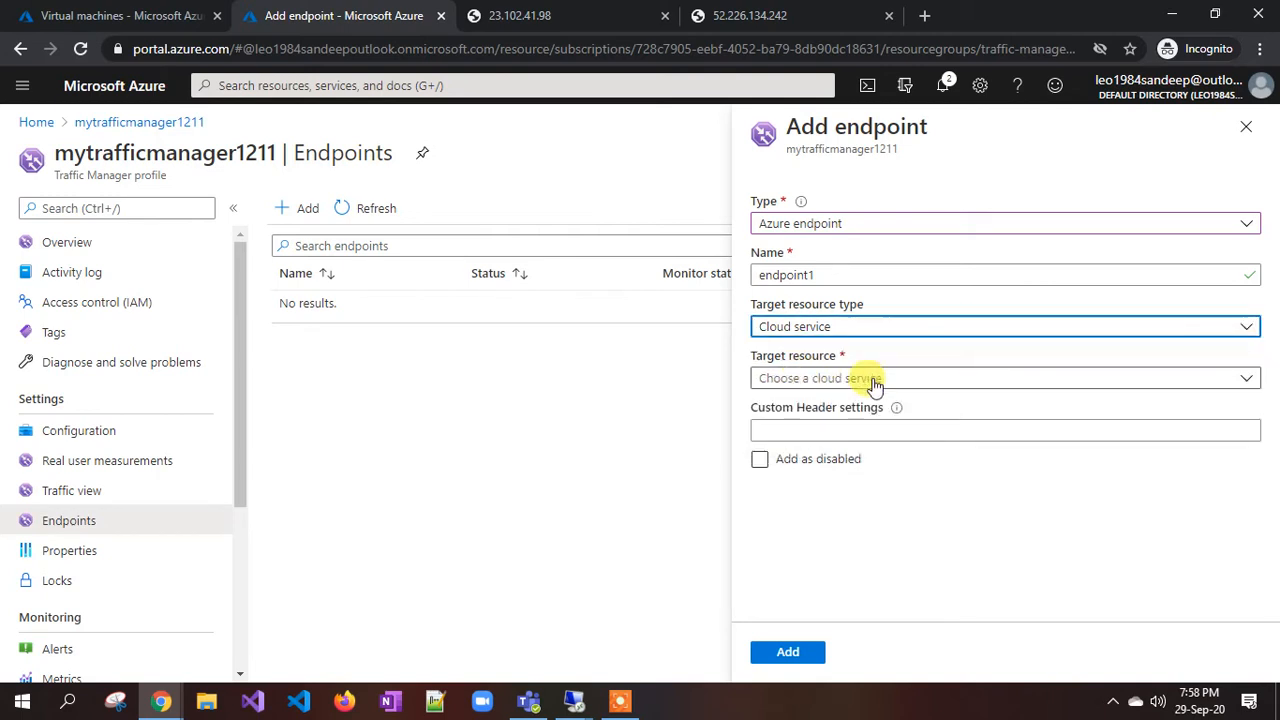
click(872, 380)
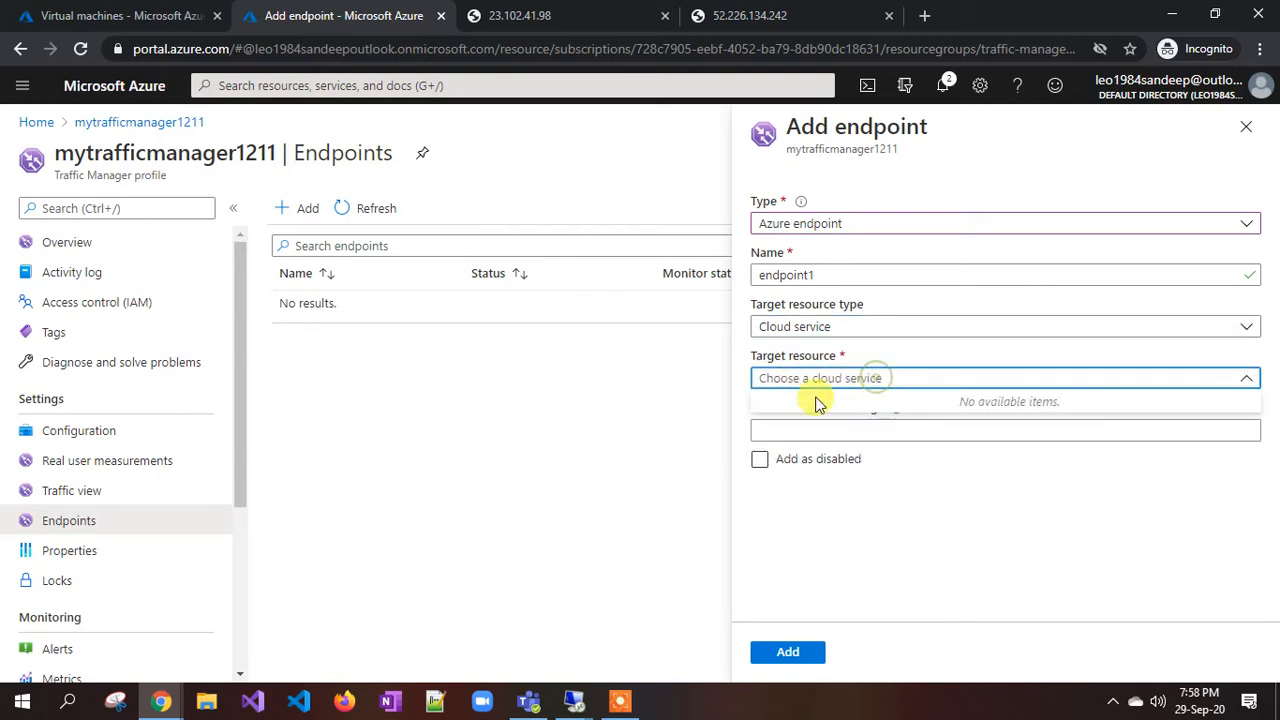
click(790, 327)
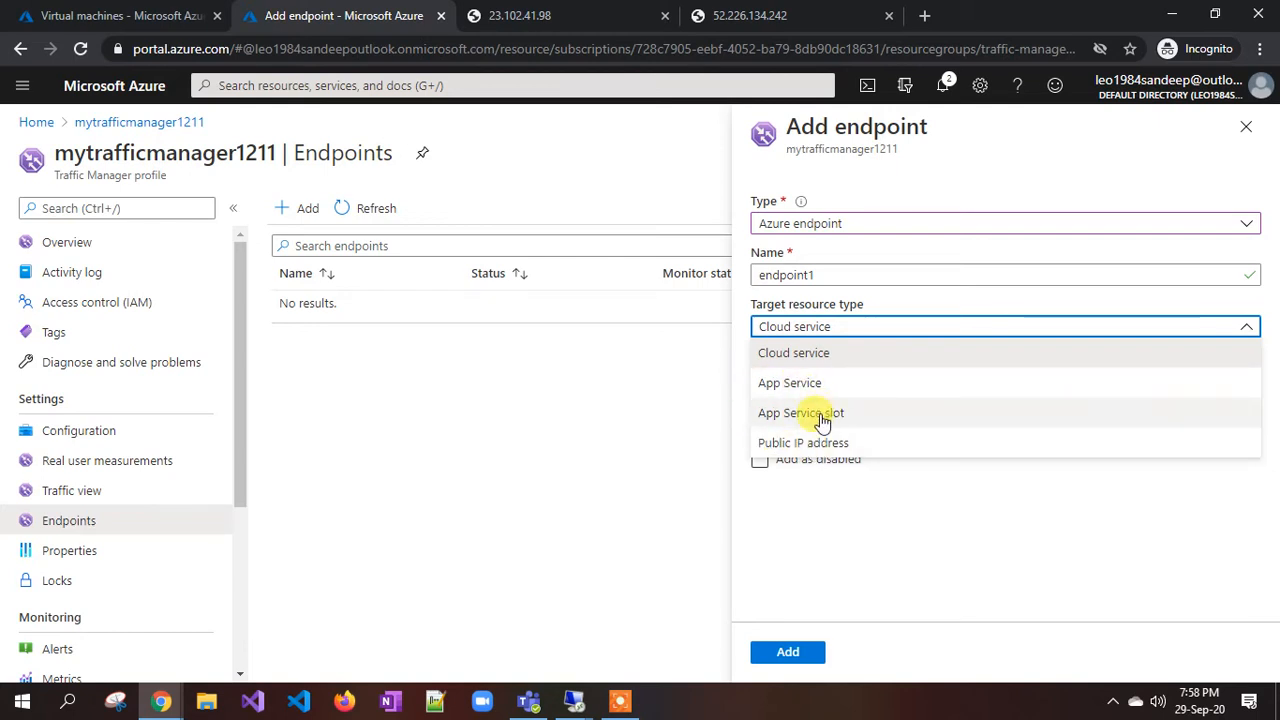
click(785, 445)
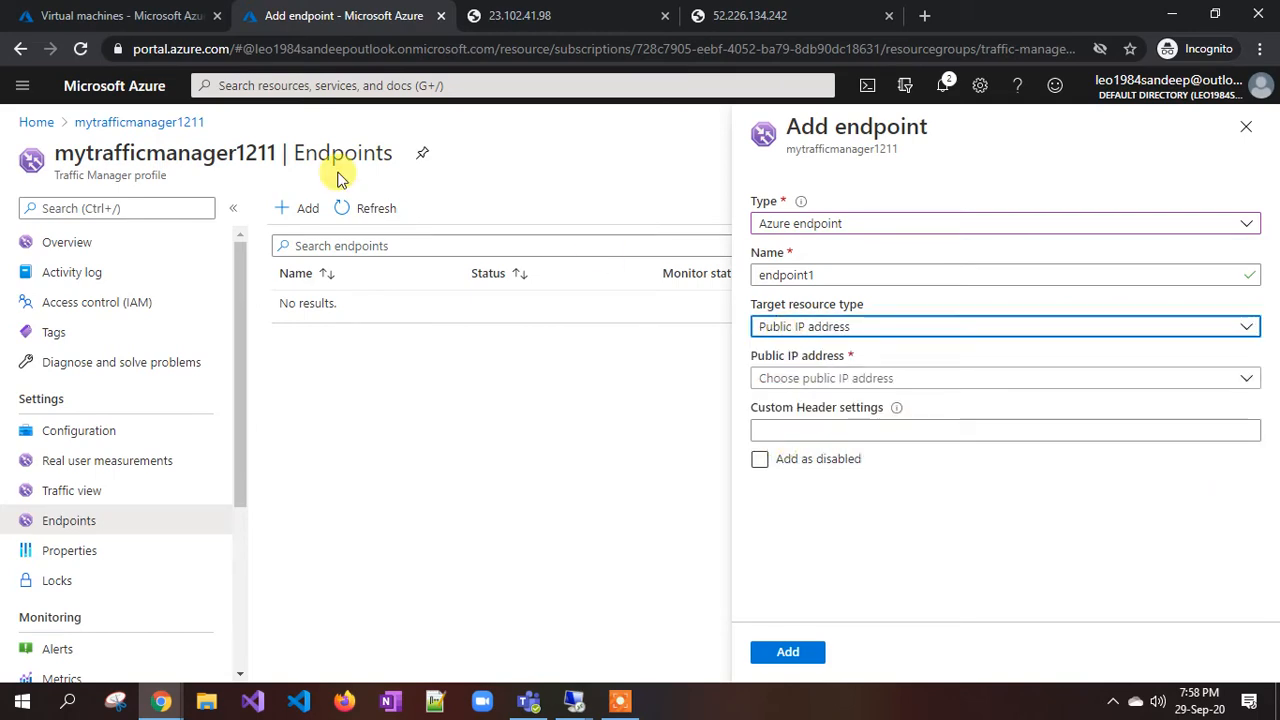
click(130, 16)
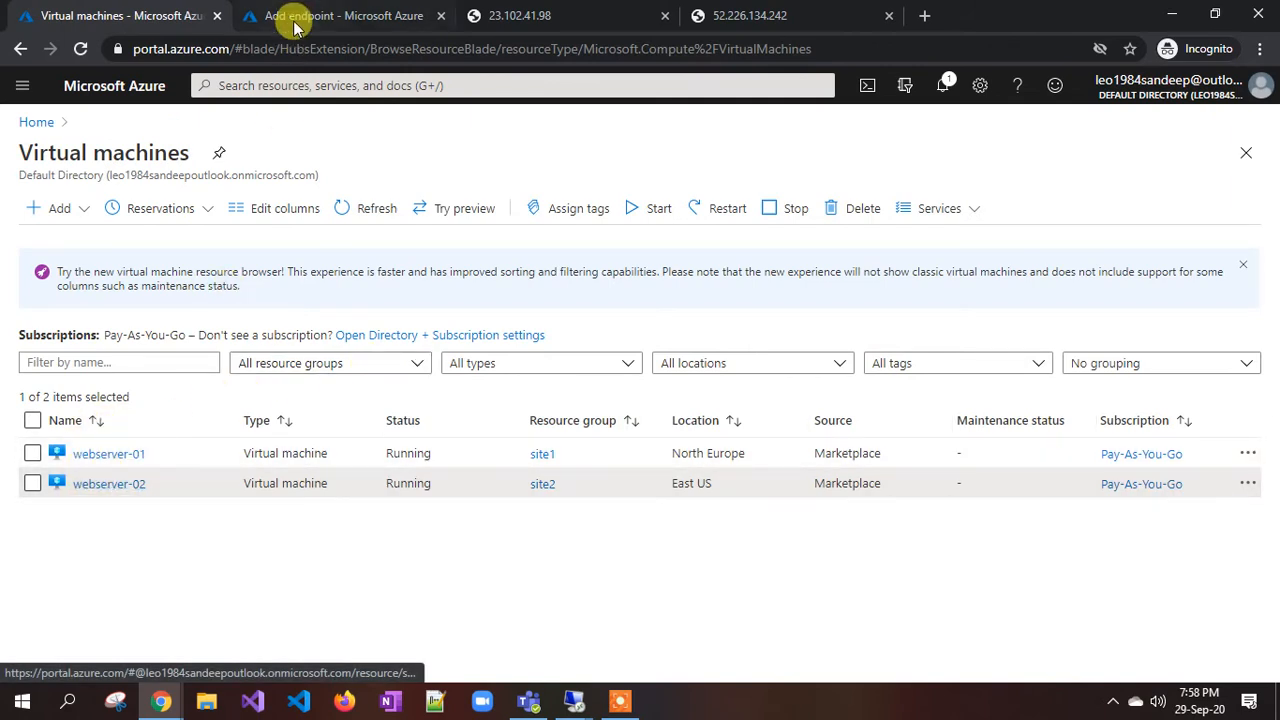
click(337, 16)
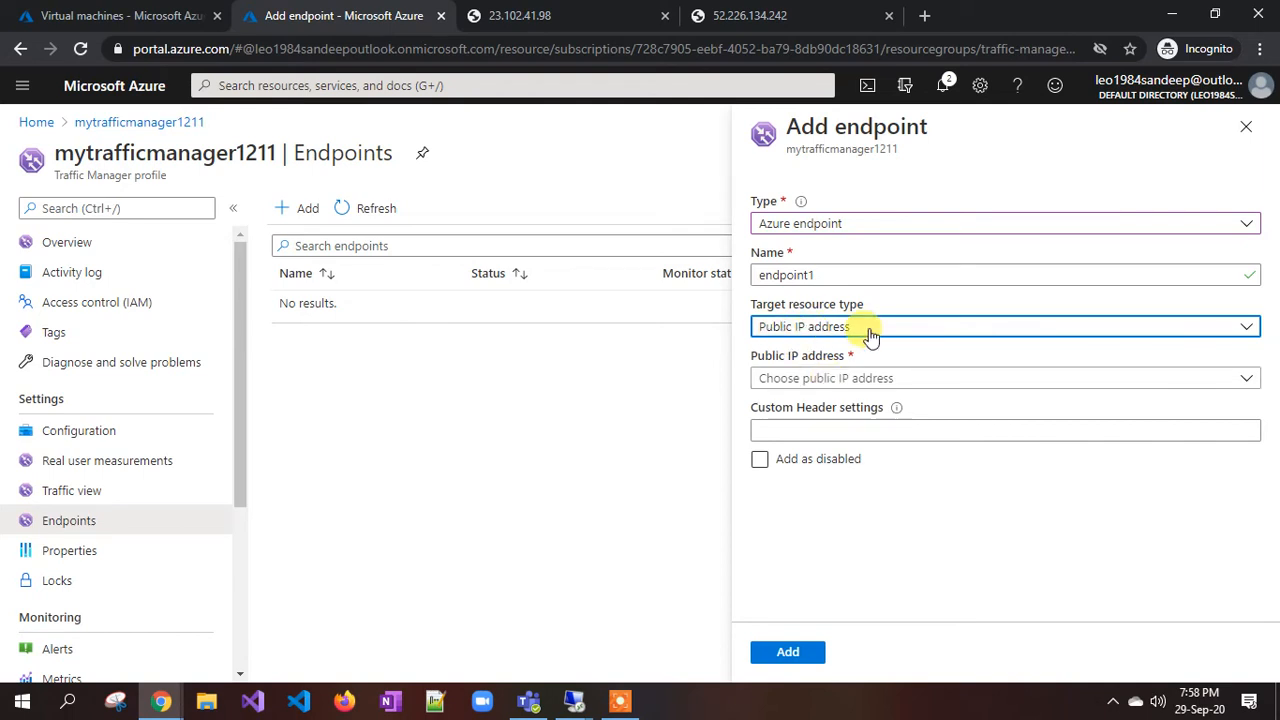
Select webserver-01-ip as the public IP address for endpoint1, checking the locations in the virtual machines list.
click(822, 378)
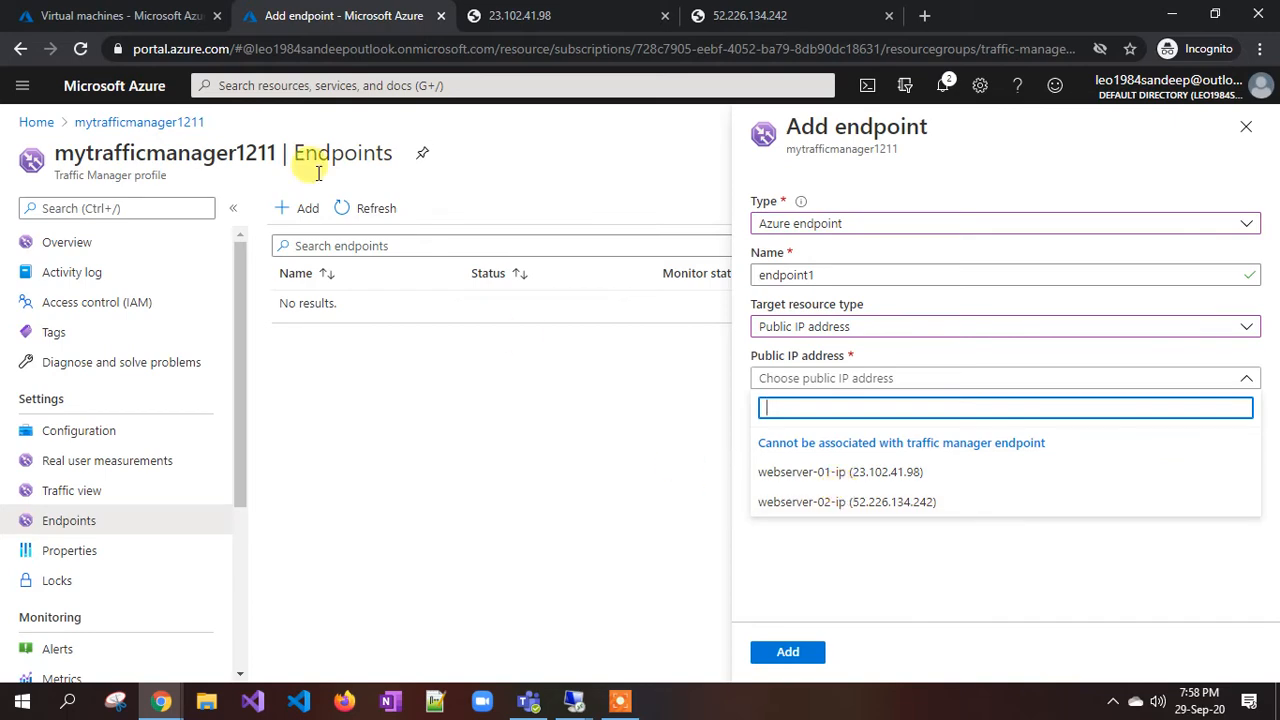
click(135, 17)
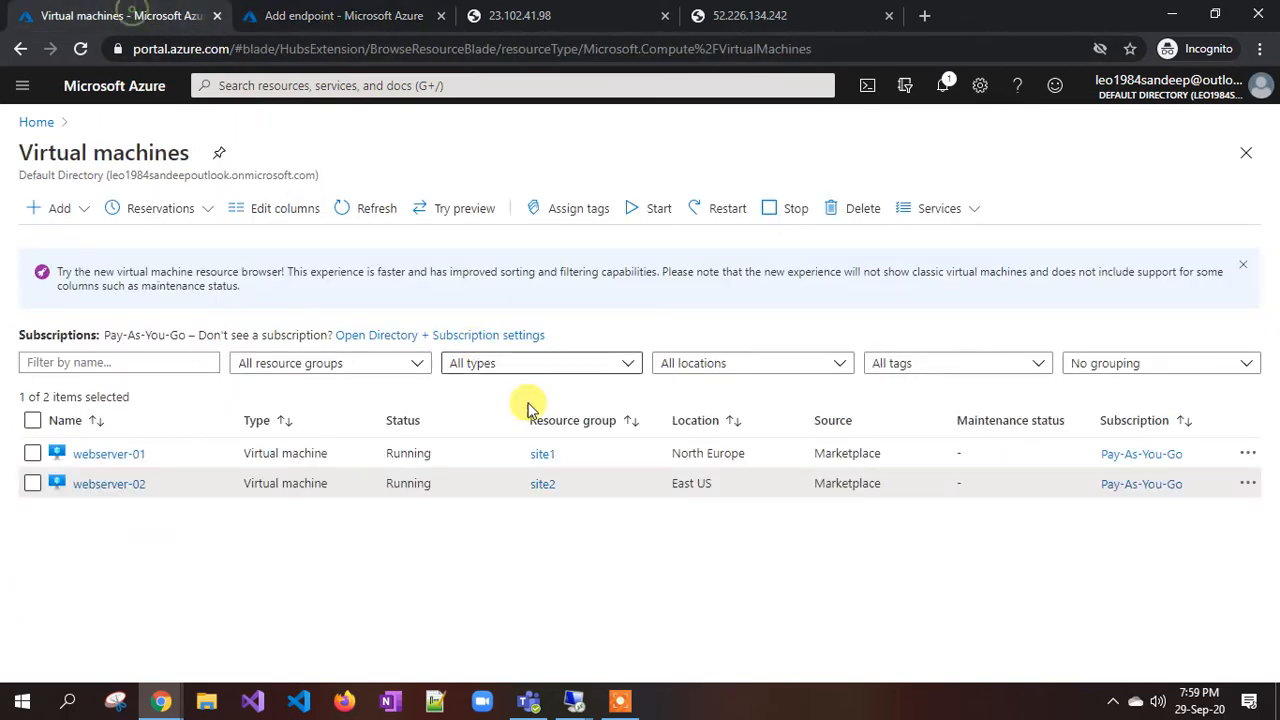
click(338, 14)
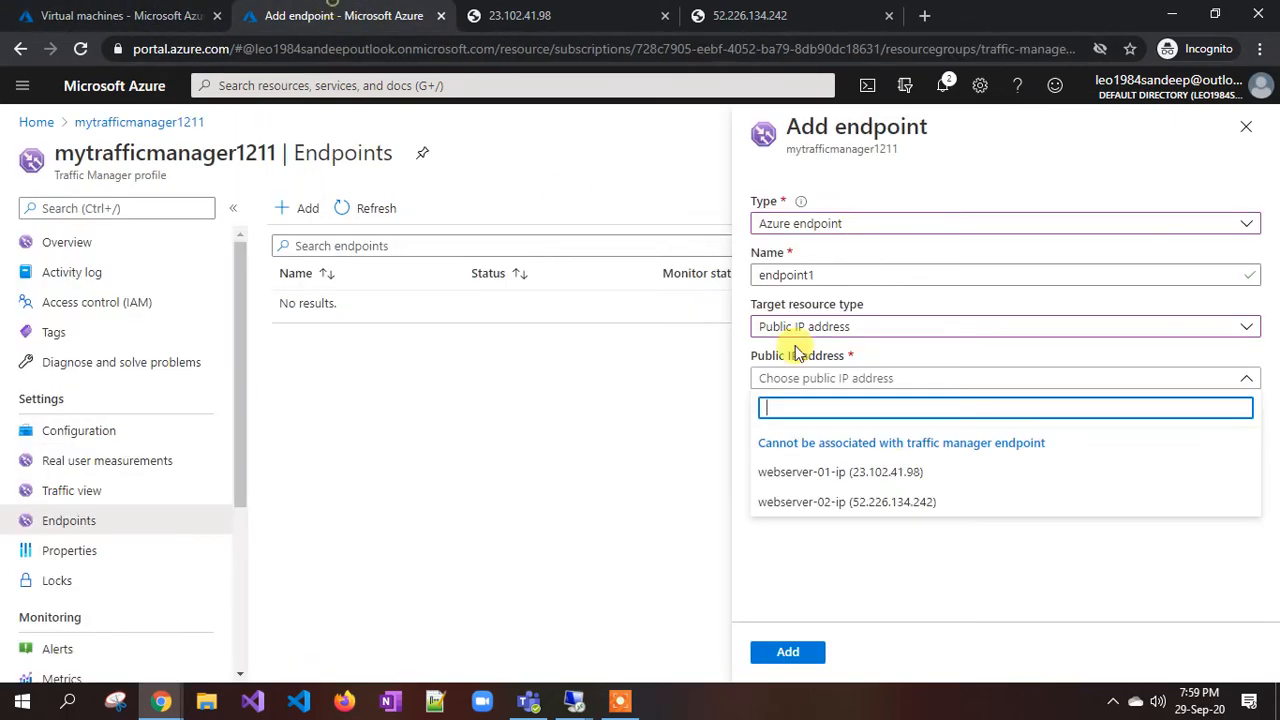
click(812, 484)
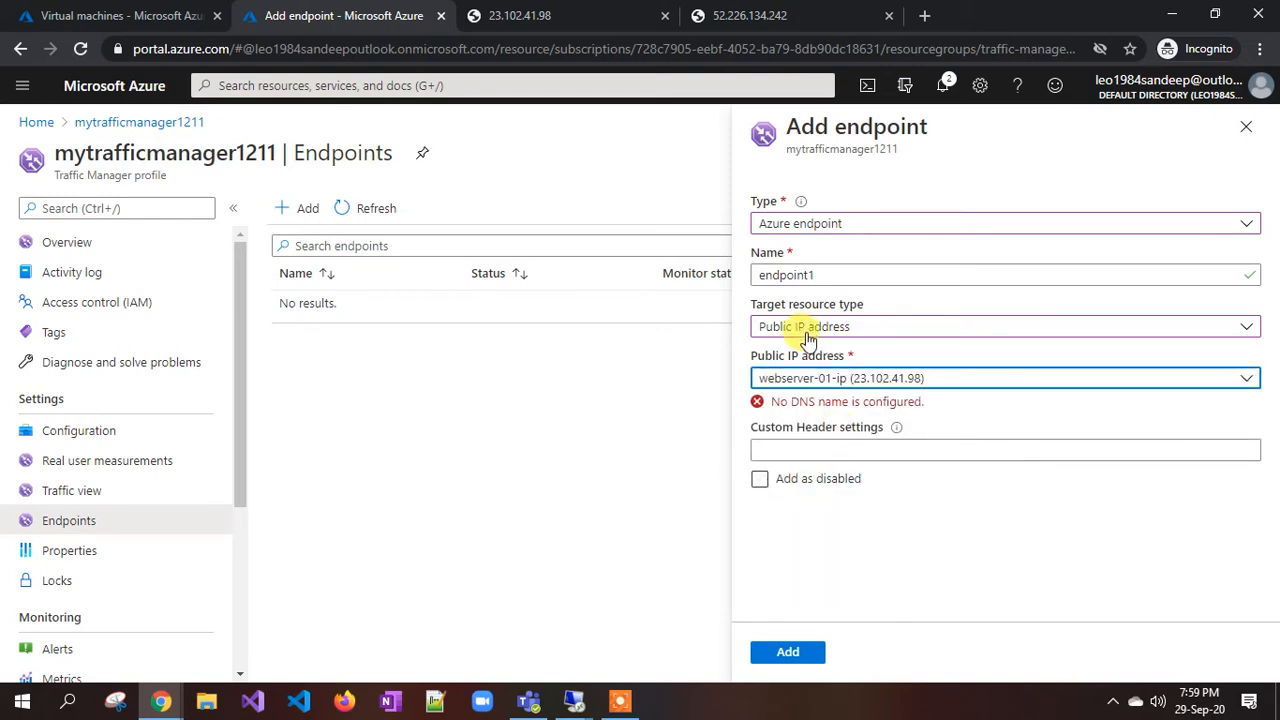
click(773, 408)
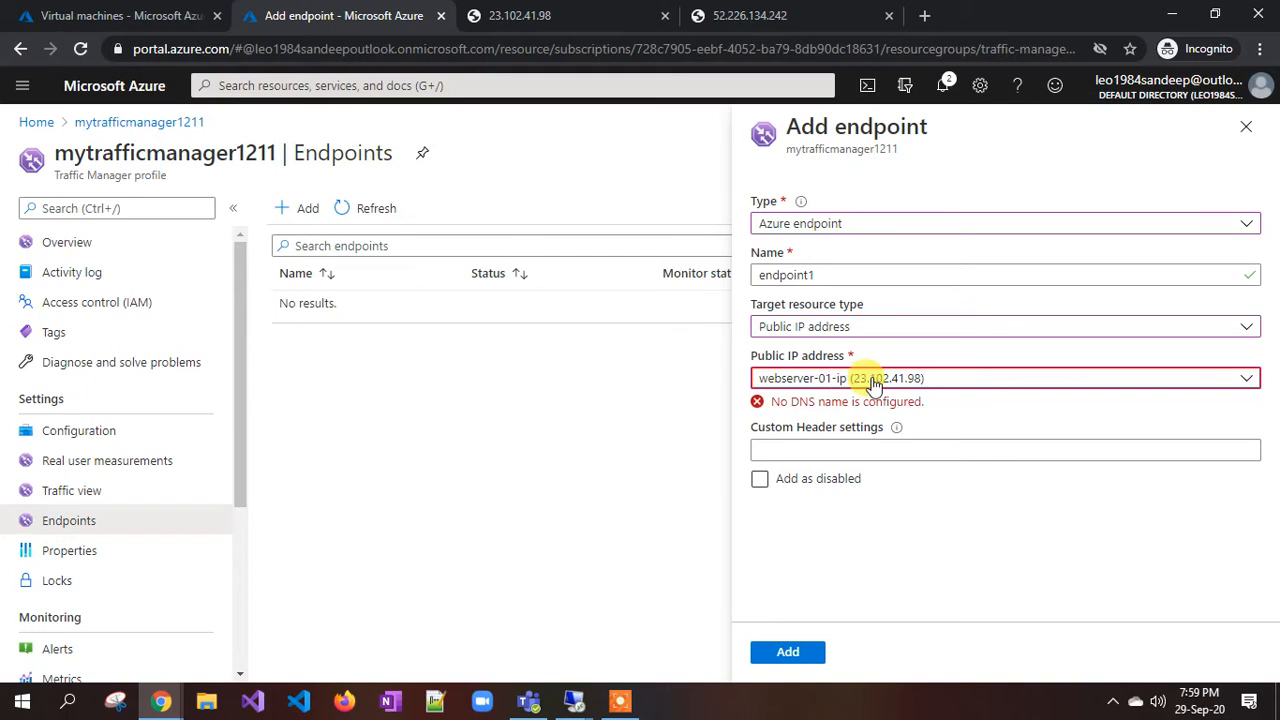
click(810, 388)
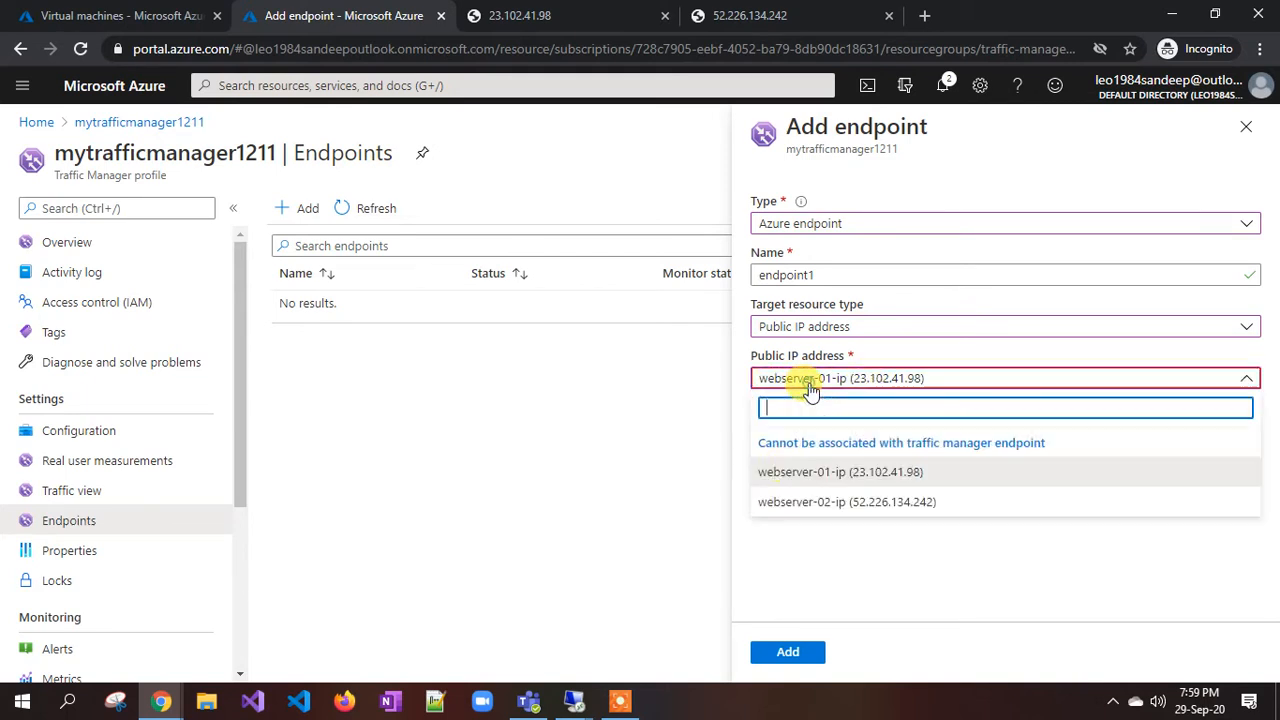
click(834, 480)
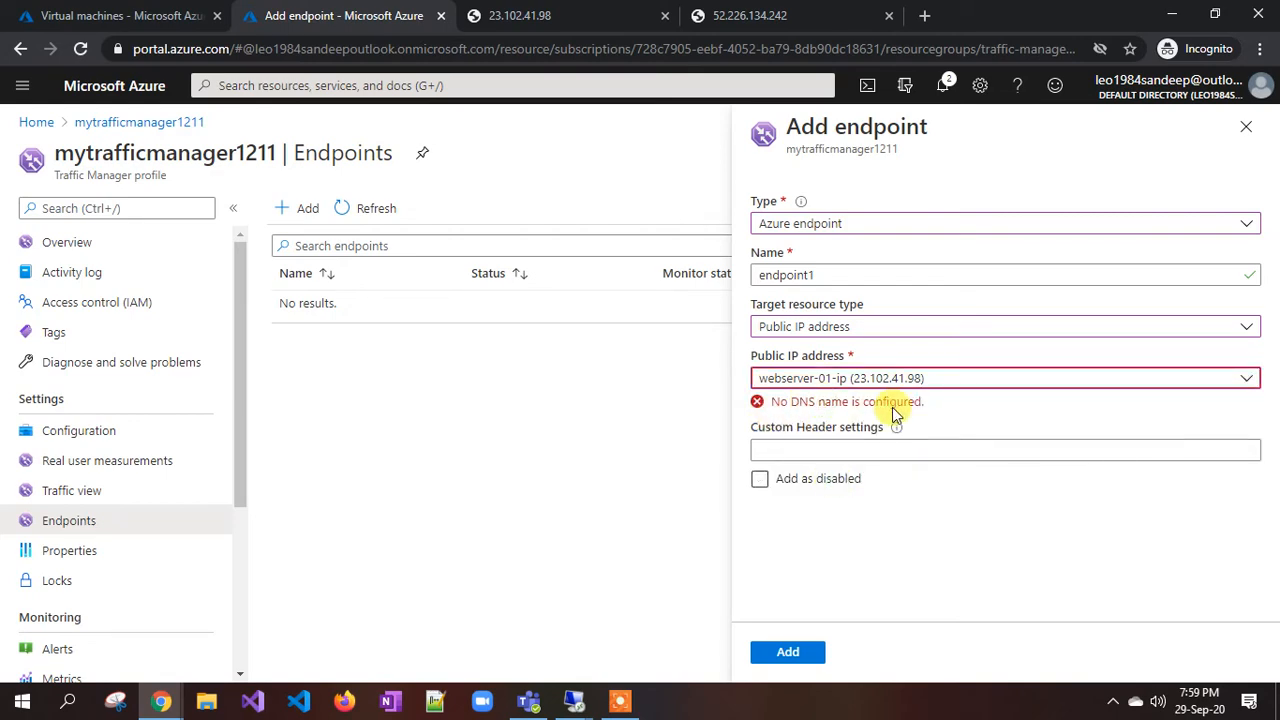
Open the DNS name configuration of the webserver-01 virtual machine's public IP address.
click(122, 16)
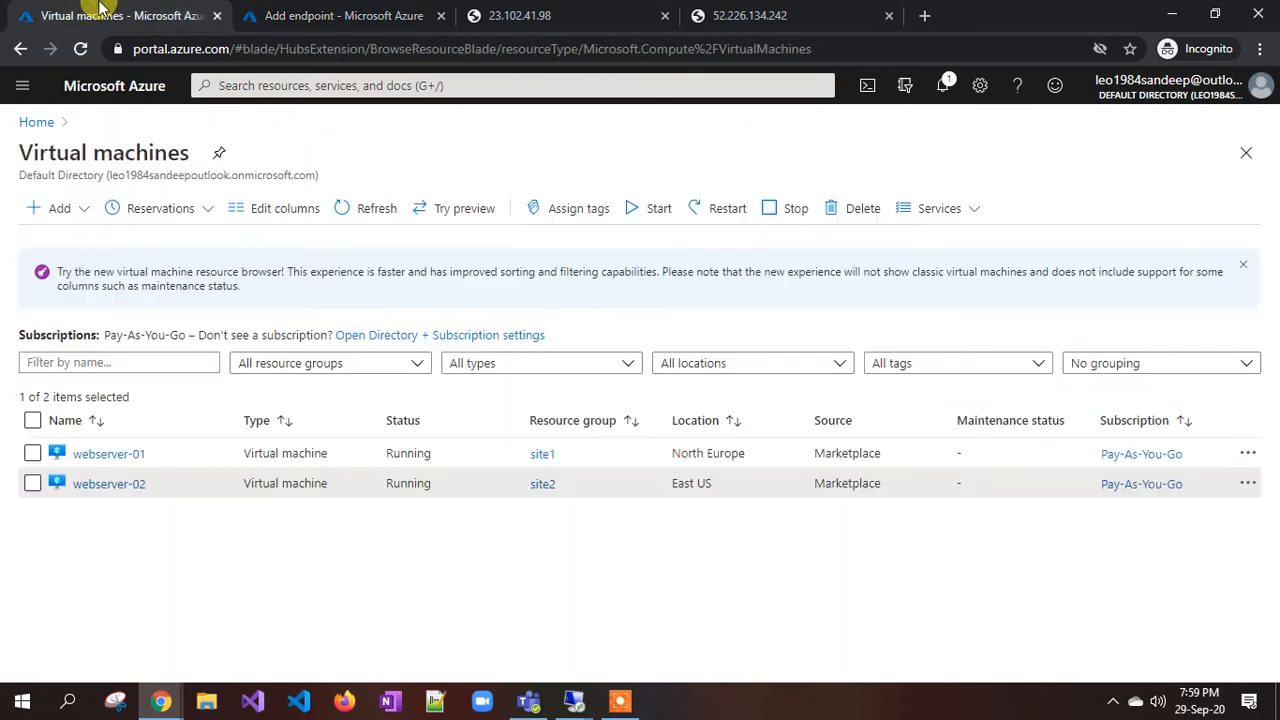
click(110, 454)
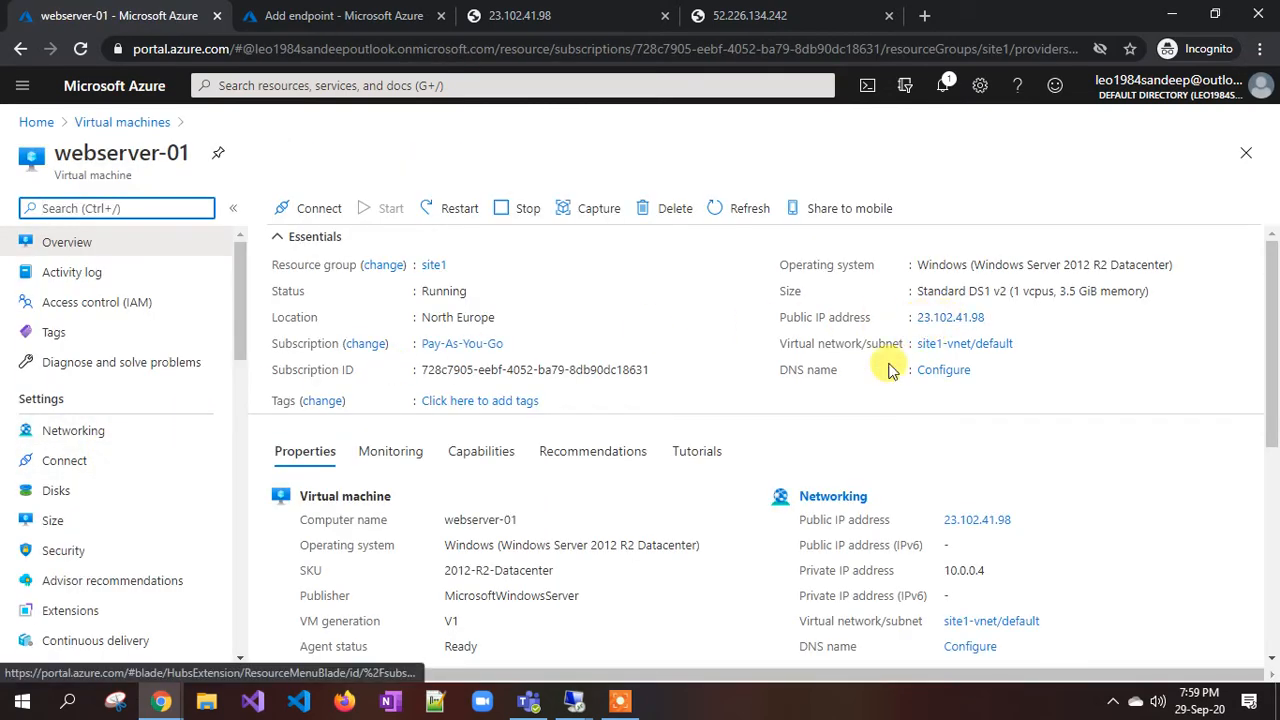
drag(830, 371, 985, 388)
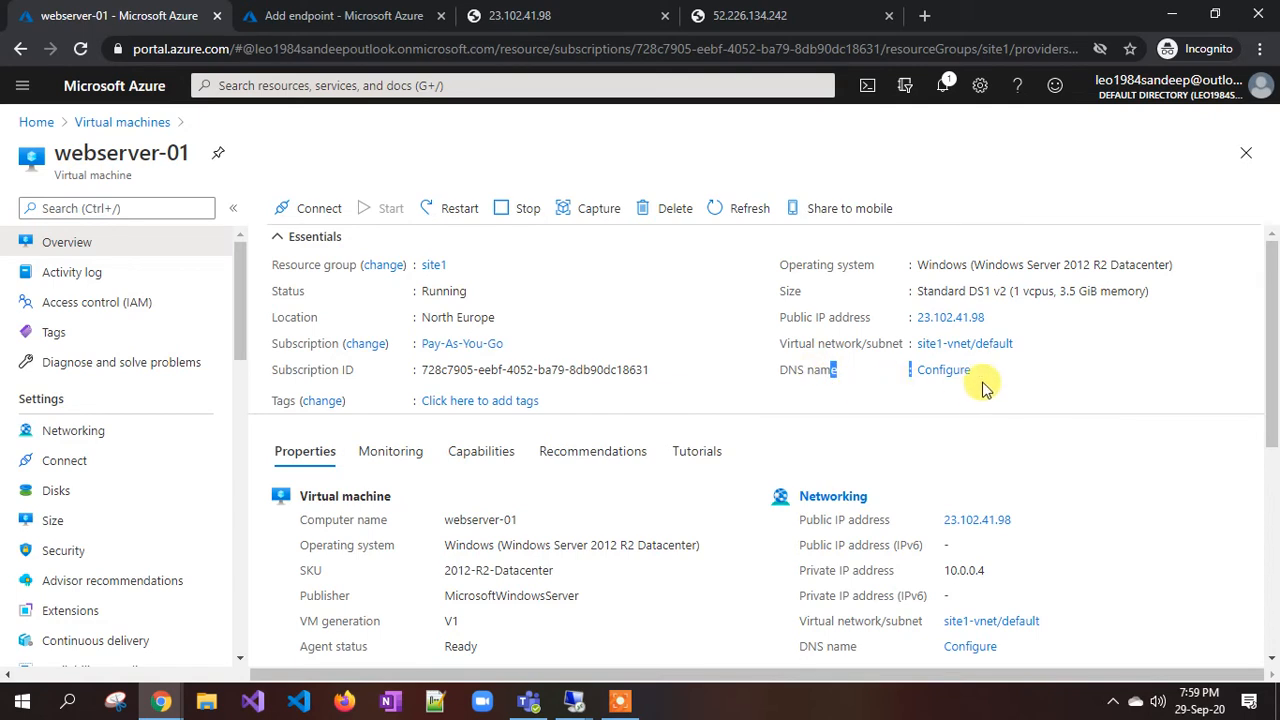
click(1057, 390)
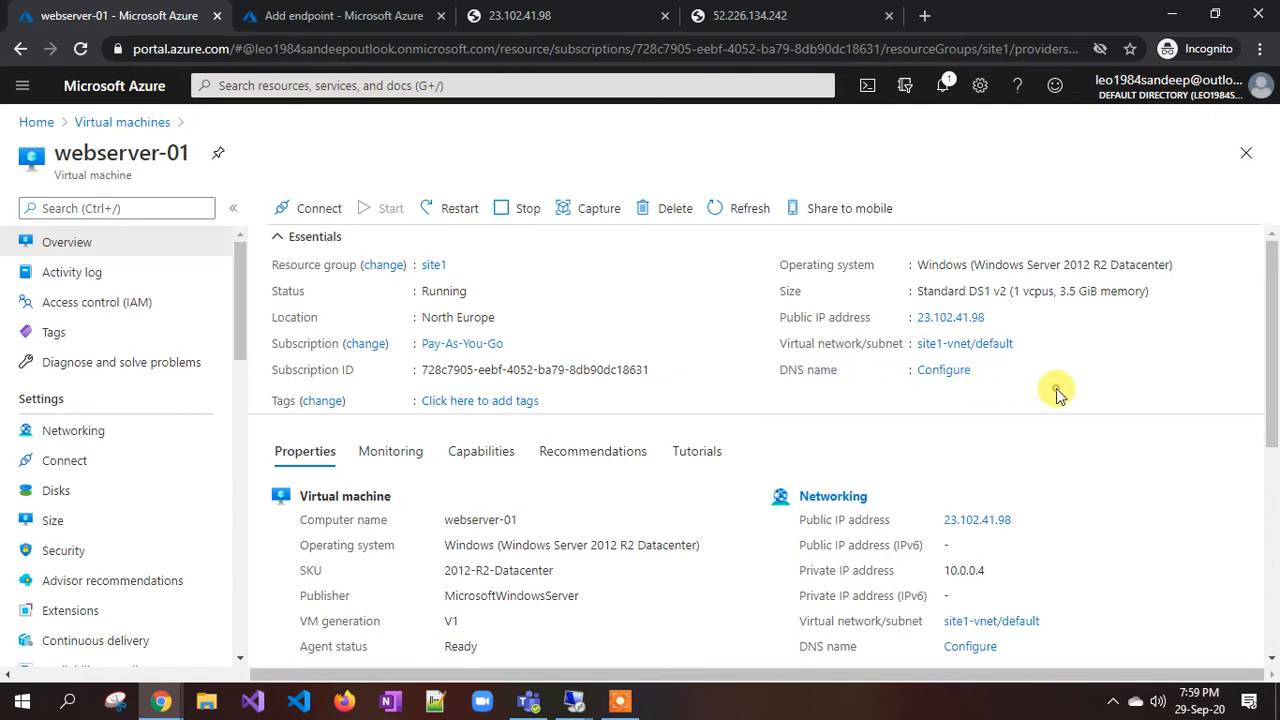
click(943, 371)
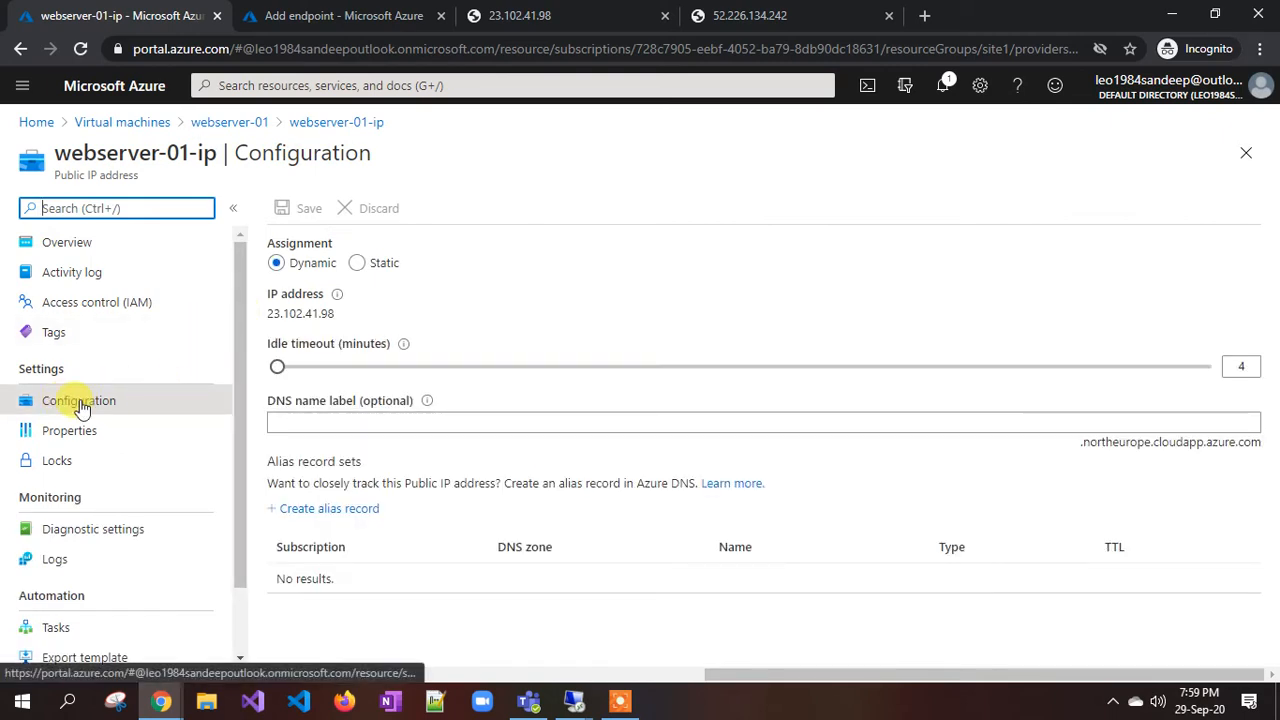
Try website01 as the DNS name label of webserver-01-ip and clear it again.
click(279, 424)
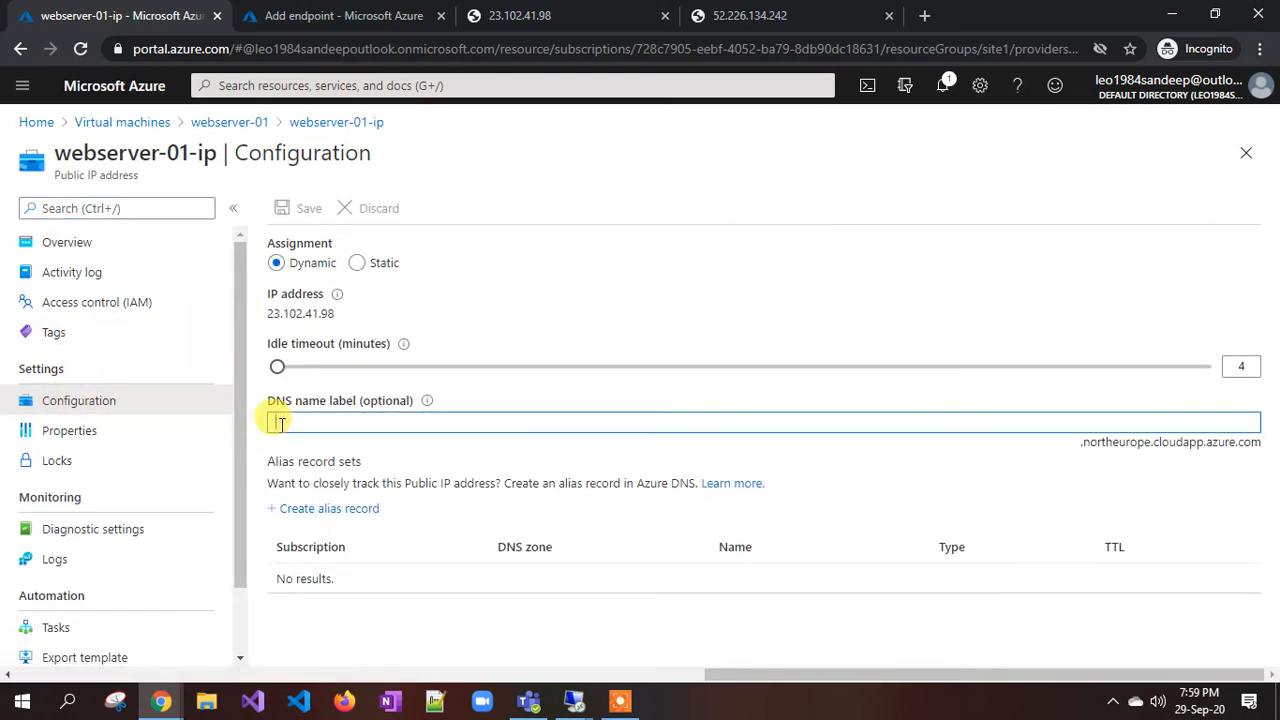
text(website01)
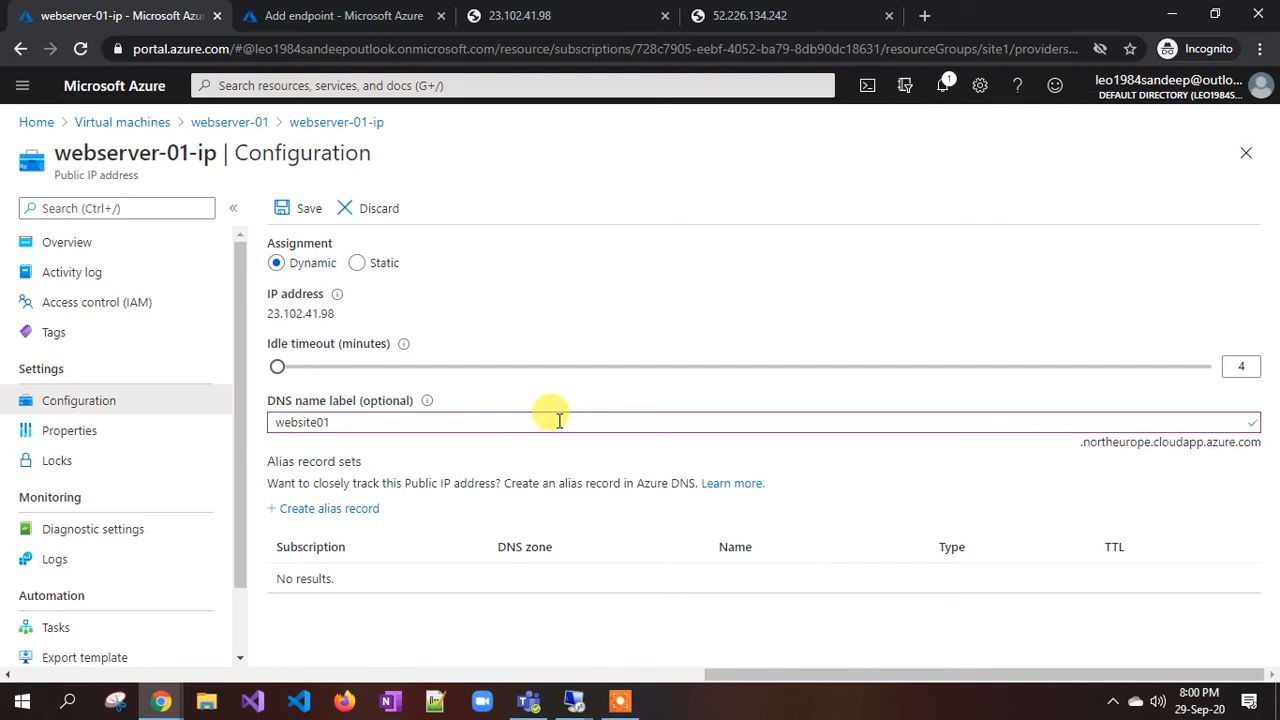
click(370, 421)
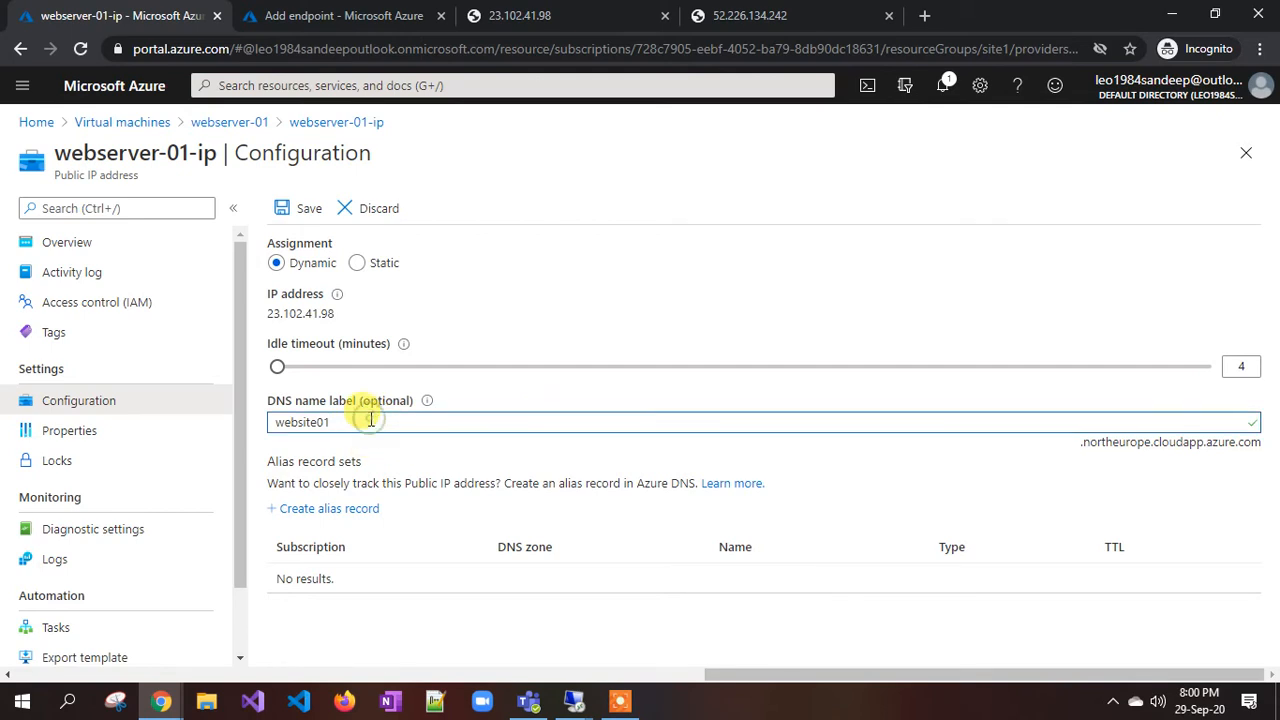
key(BackSpace)
key(BackSpace)
key(BackSpace)
key(BackSpace)
key(BackSpace)
key(BackSpace)
key(BackSpace)
key(BackSpace)
key(BackSpace)
Set the DNS name label of webserver-01-ip to mywebsite01 and save the configuration.
text(mywebsite)
click(425, 450)
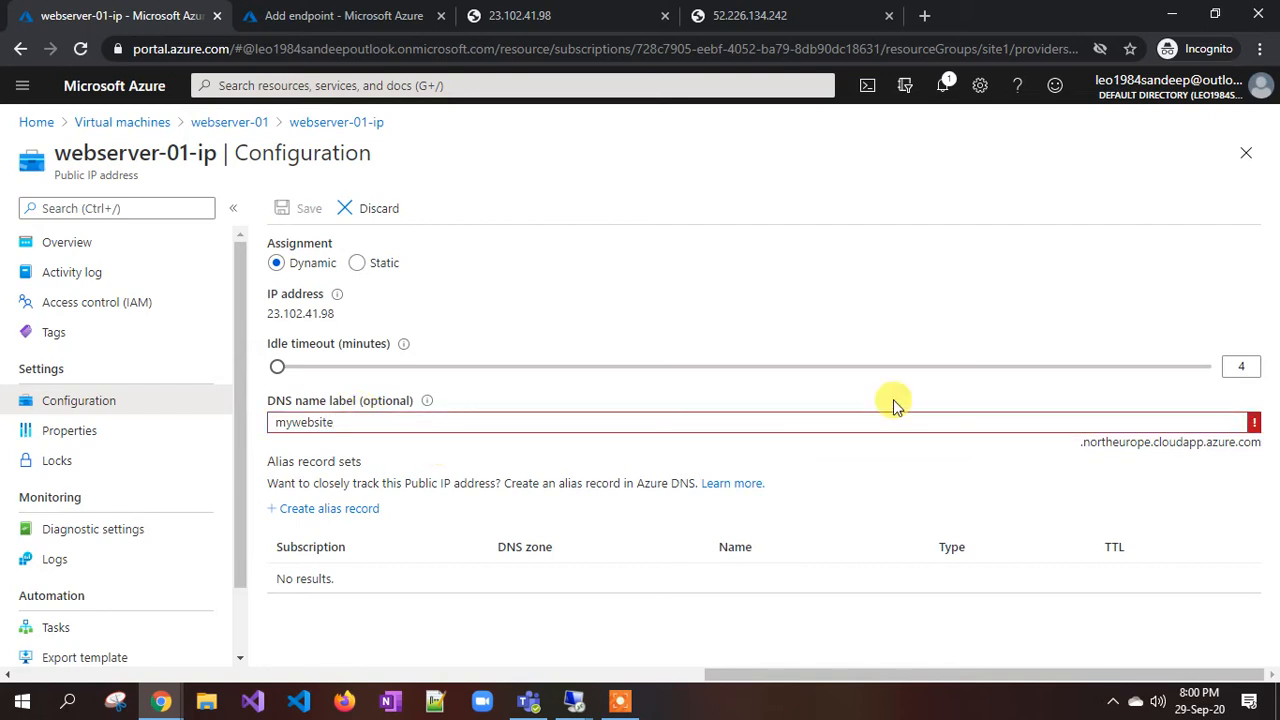
mouse_move(1257, 428)
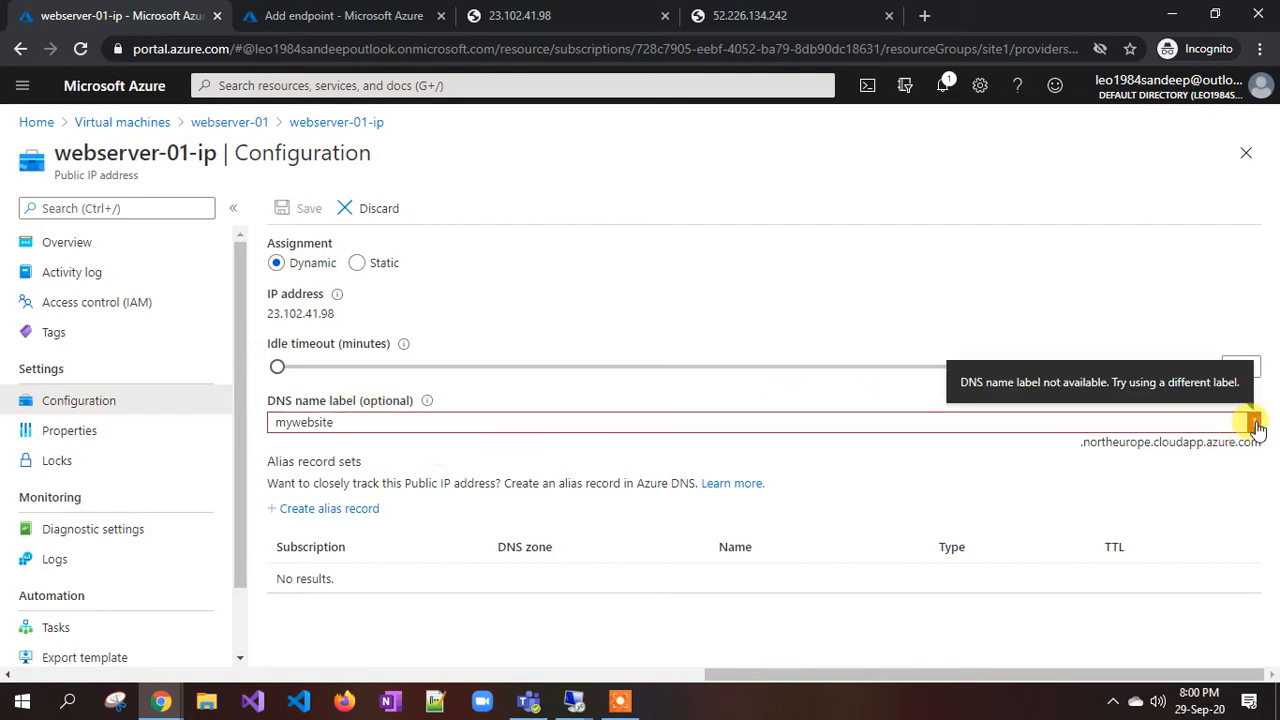
click(422, 424)
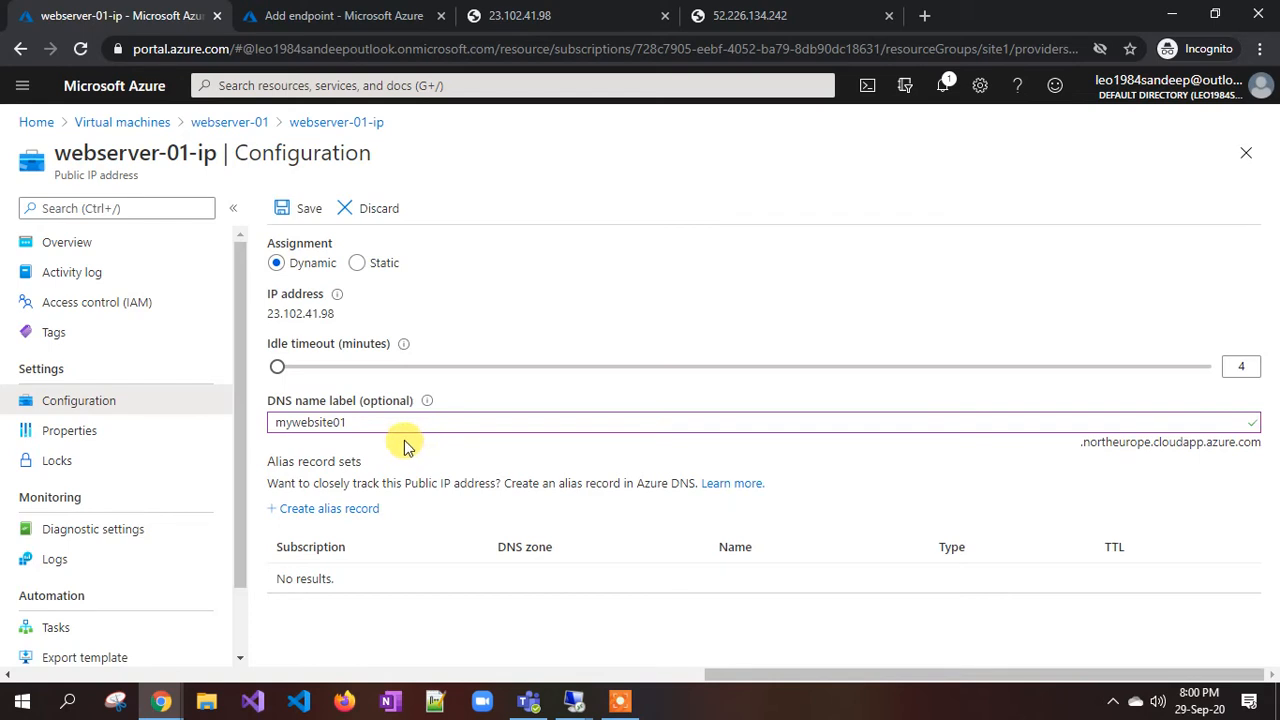
drag(340, 423, 275, 413)
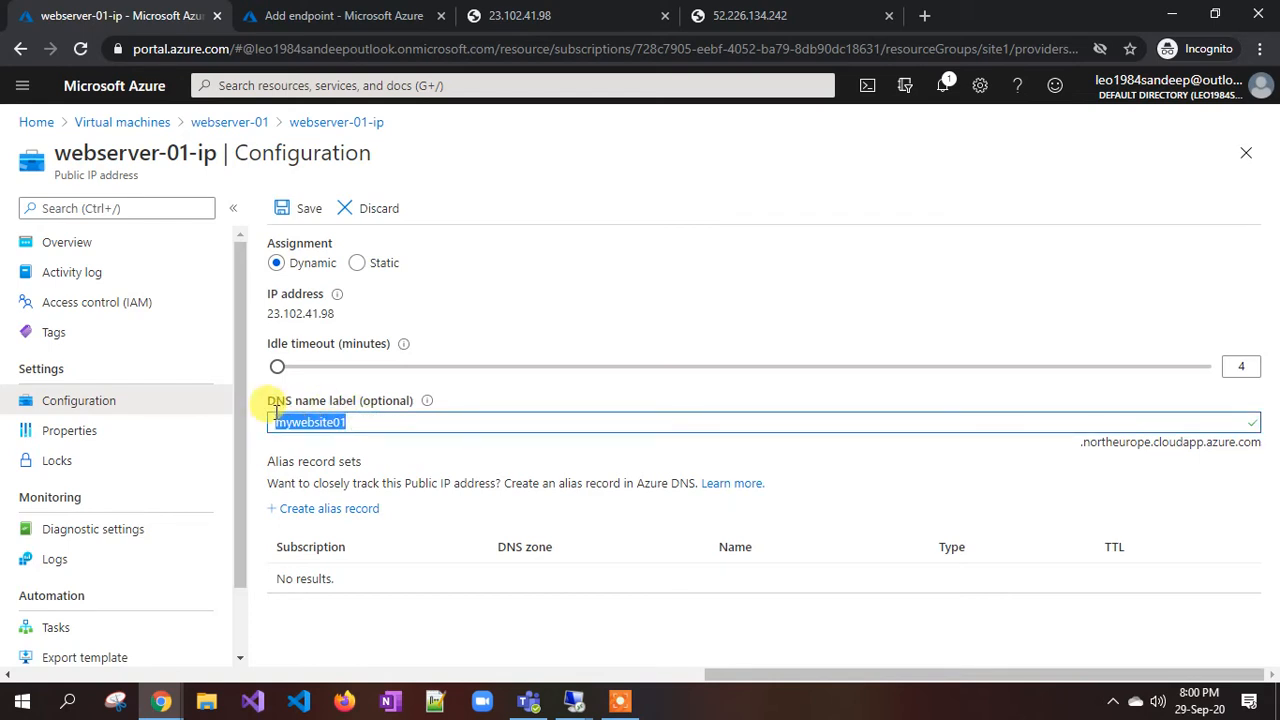
click(307, 211)
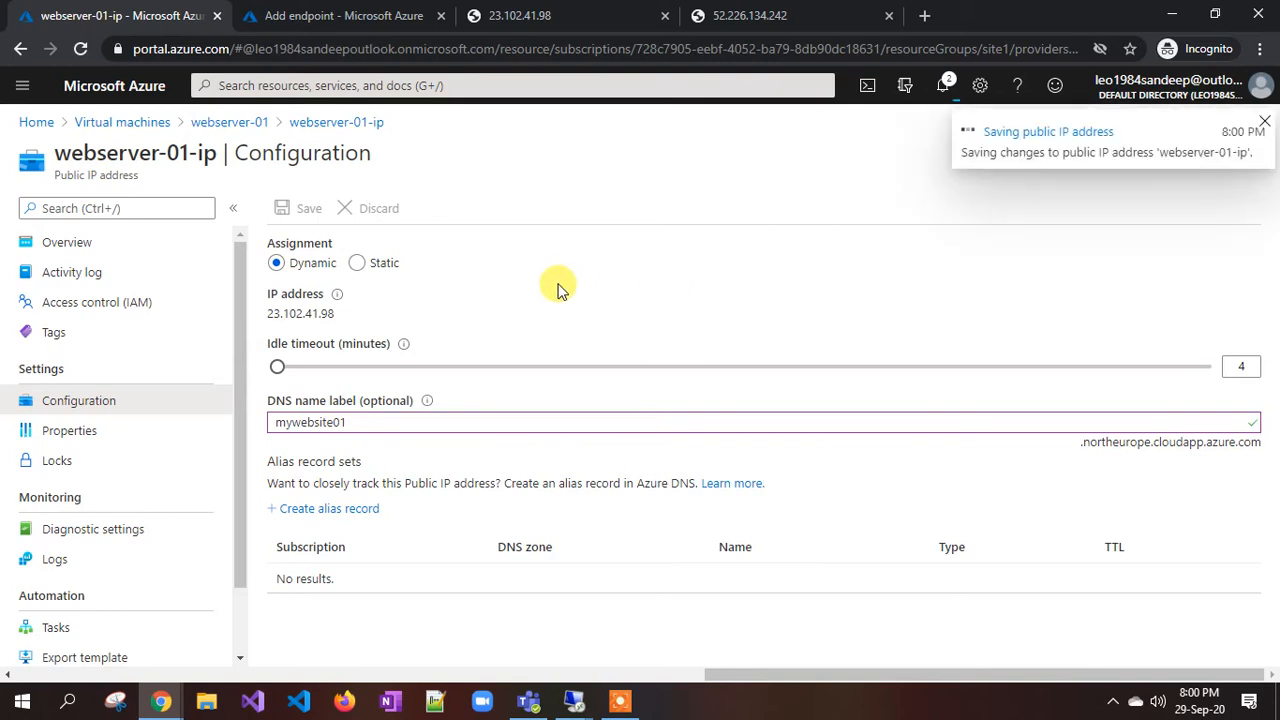
Refresh the webserver-01 overview and test mywebsite01.northeurope.cloudapp.azure.com in a separate browser tab, closing it when done.
click(262, 122)
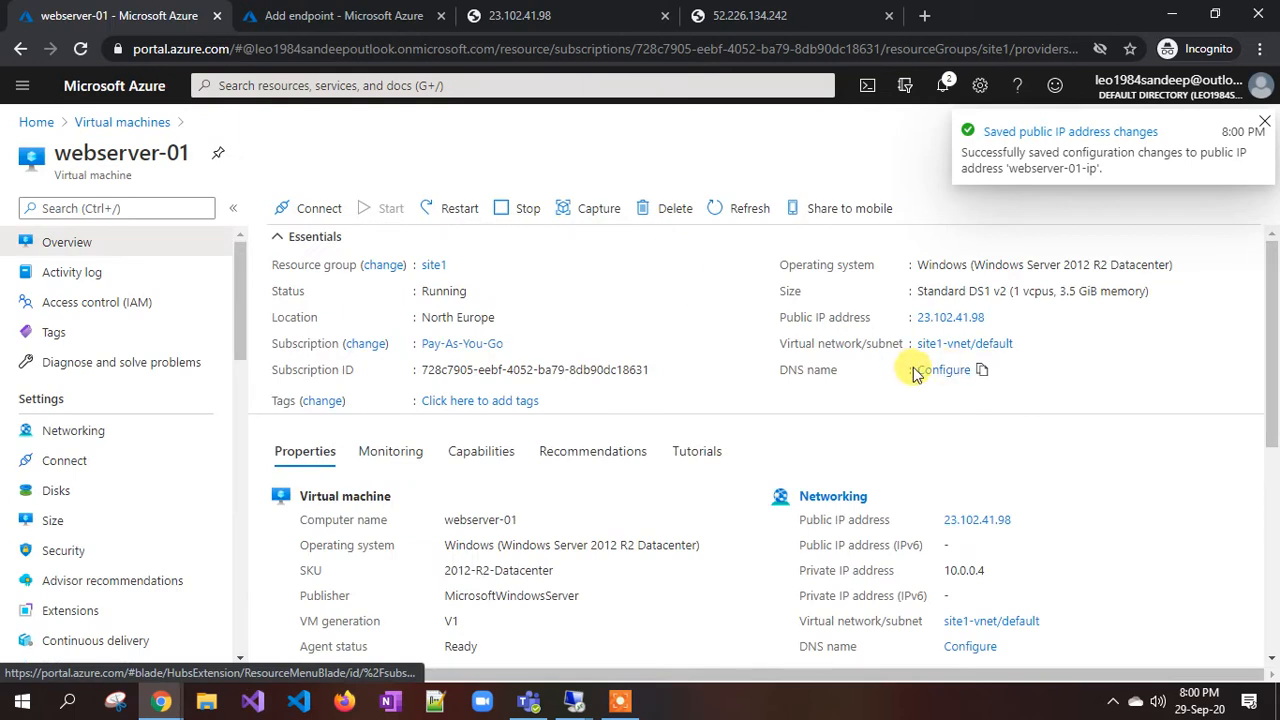
click(750, 213)
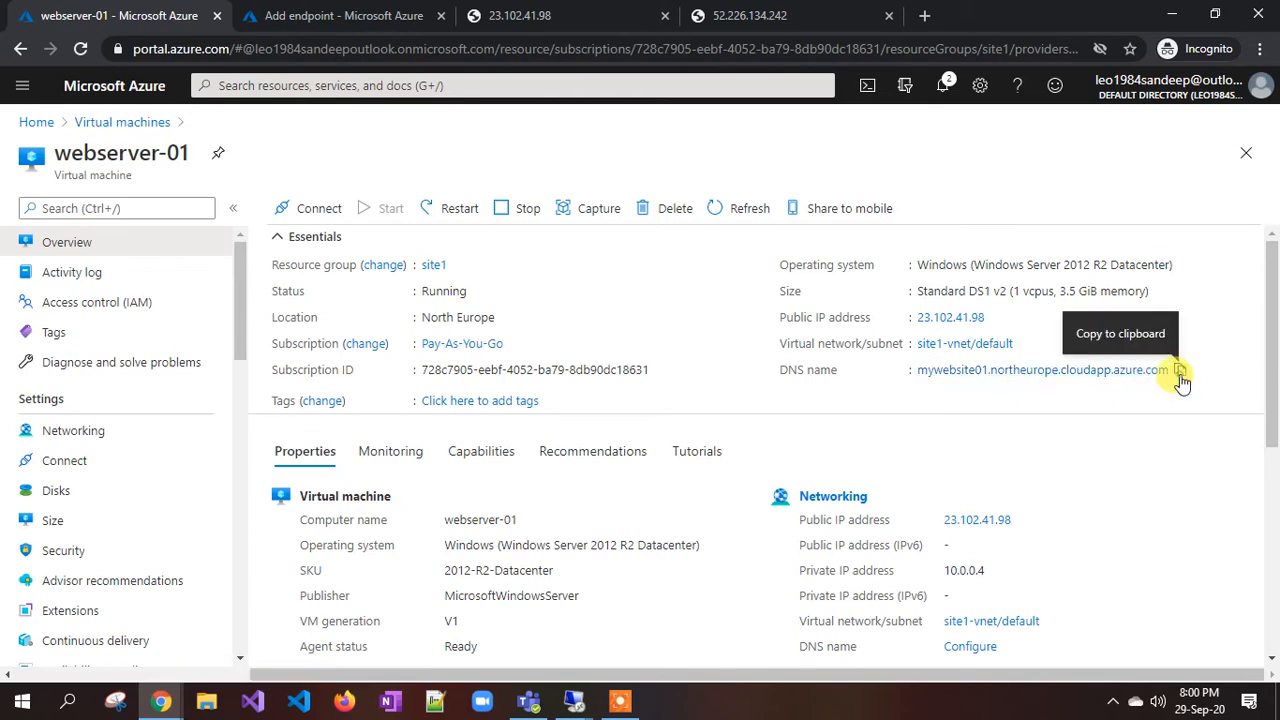
click(916, 18)
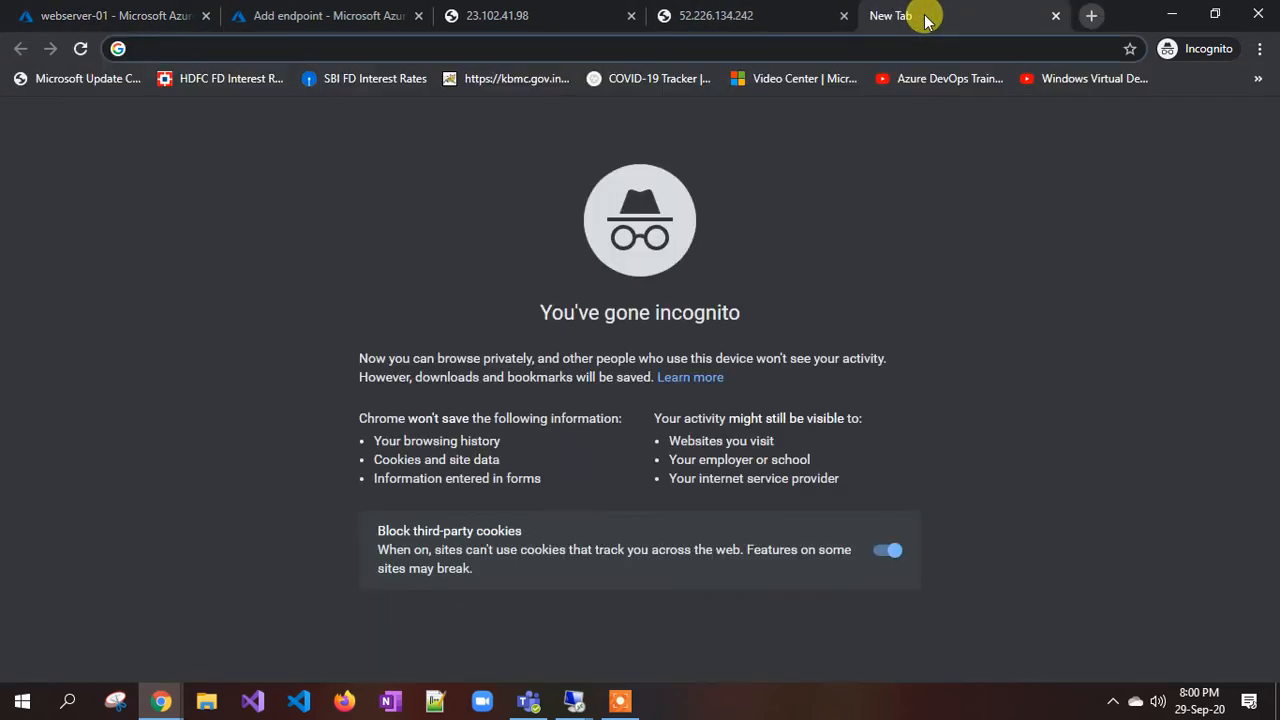
text(mywebsite01.northeurope.cloudapp.azure.com)
key(Return)
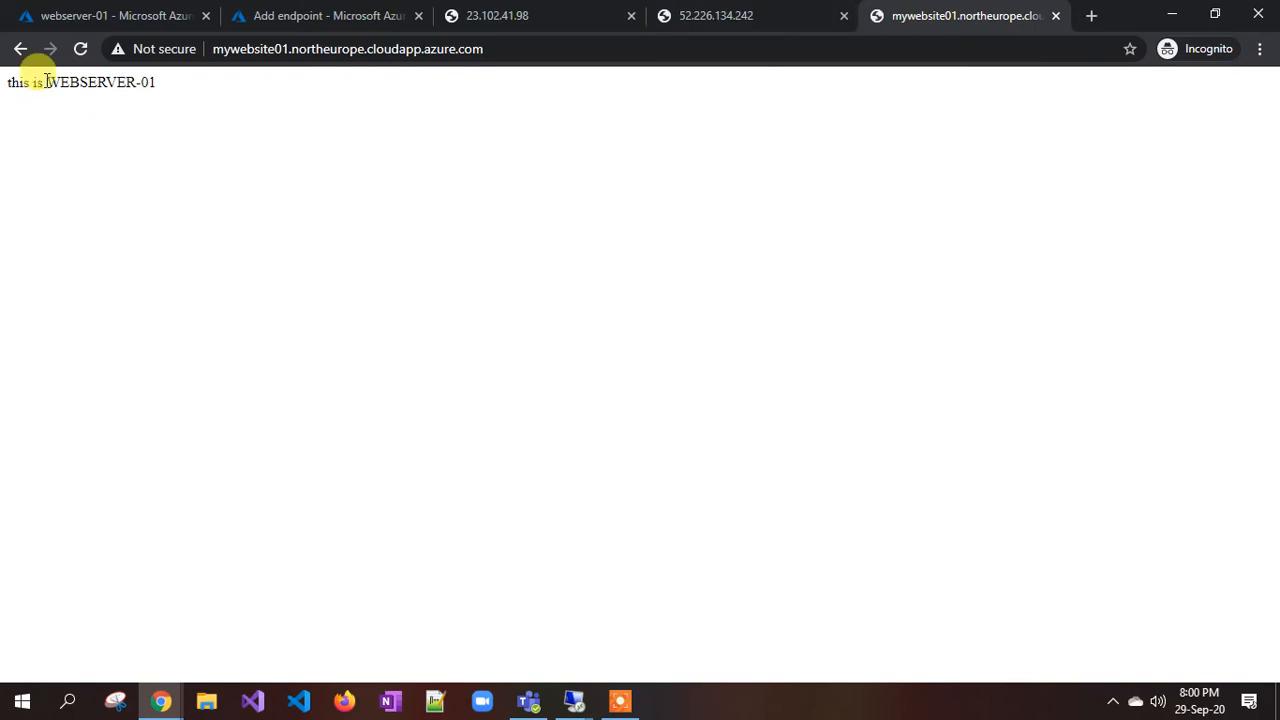
click(1055, 17)
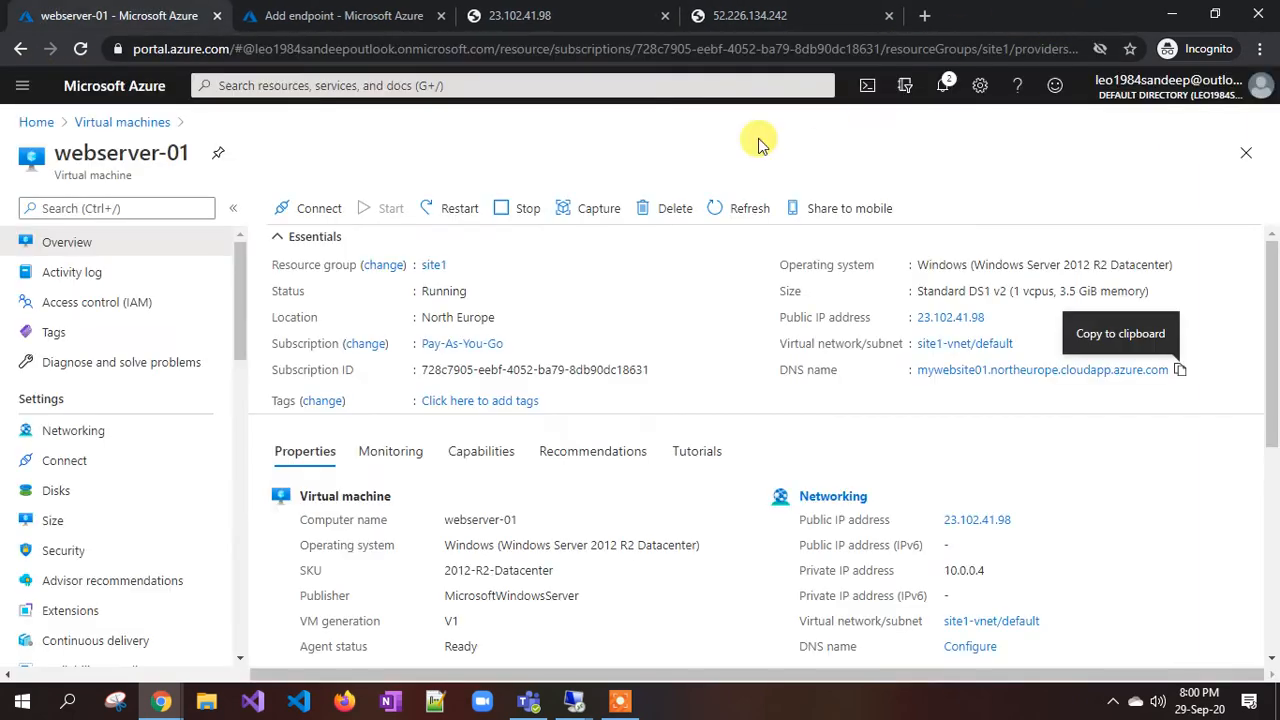
Set the DNS name label of the webserver-02 virtual machine's public IP address to mywebsite01 and save the configuration.
click(118, 123)
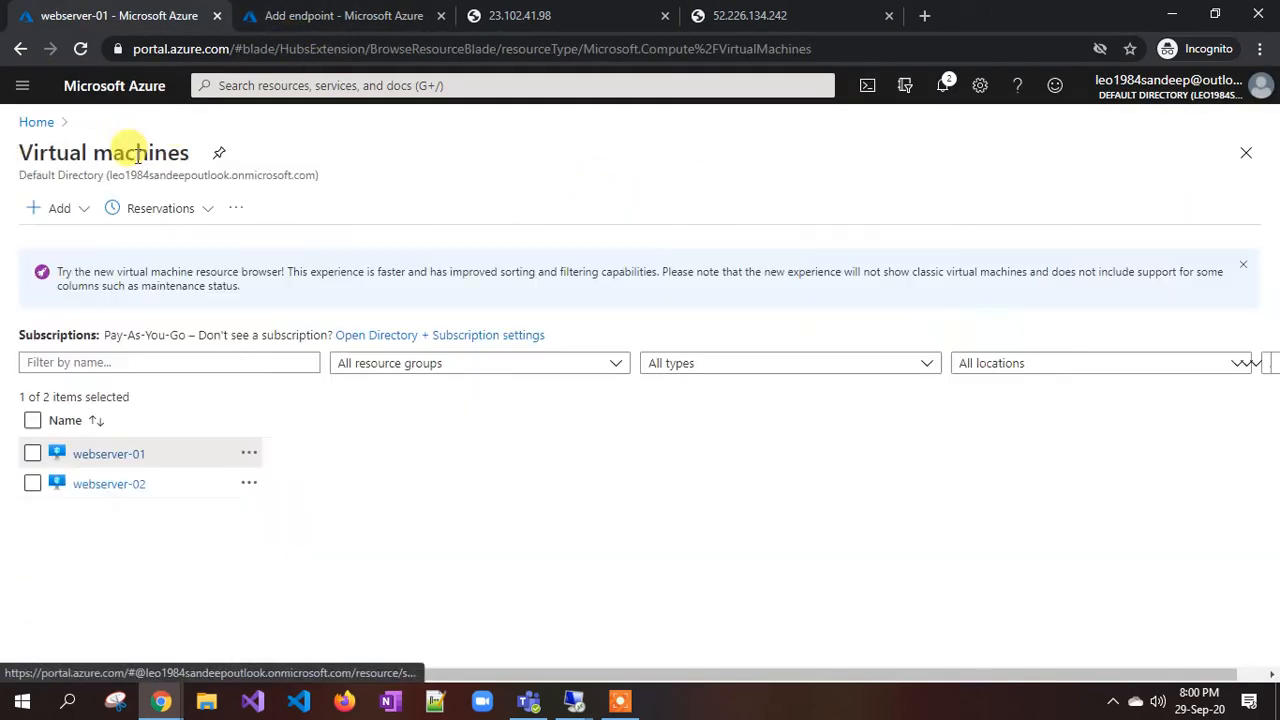
click(106, 488)
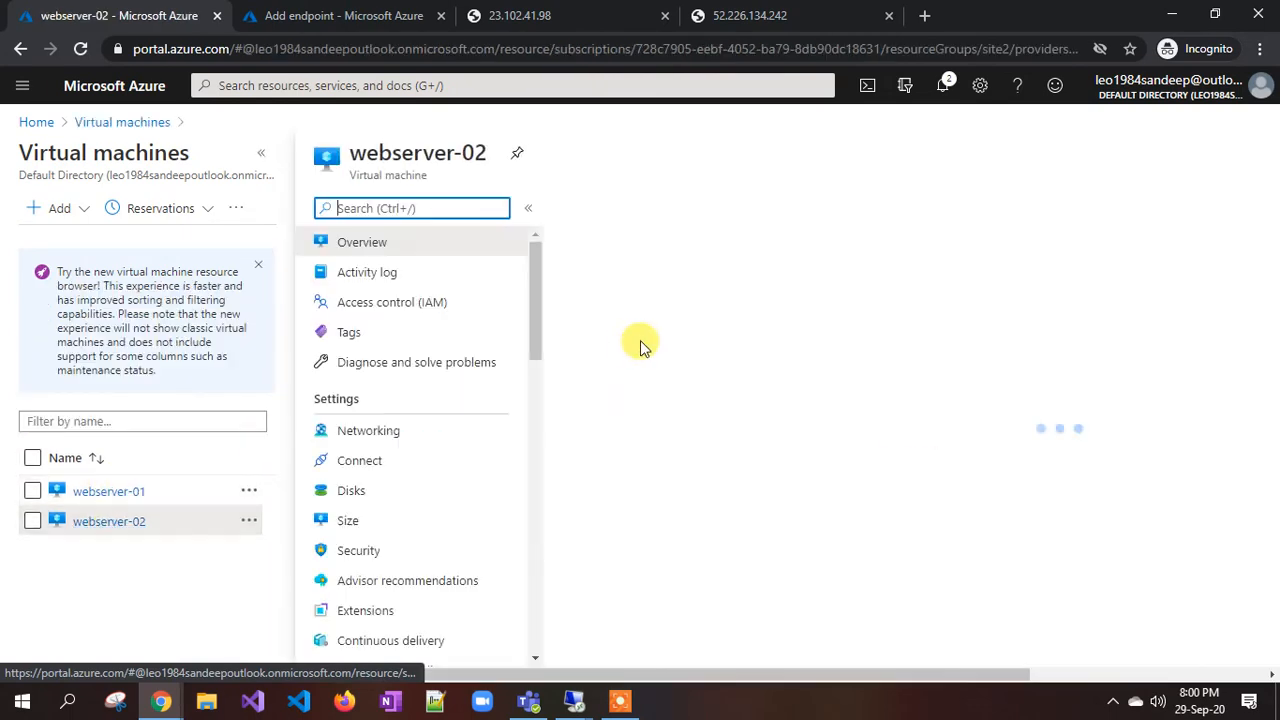
click(335, 16)
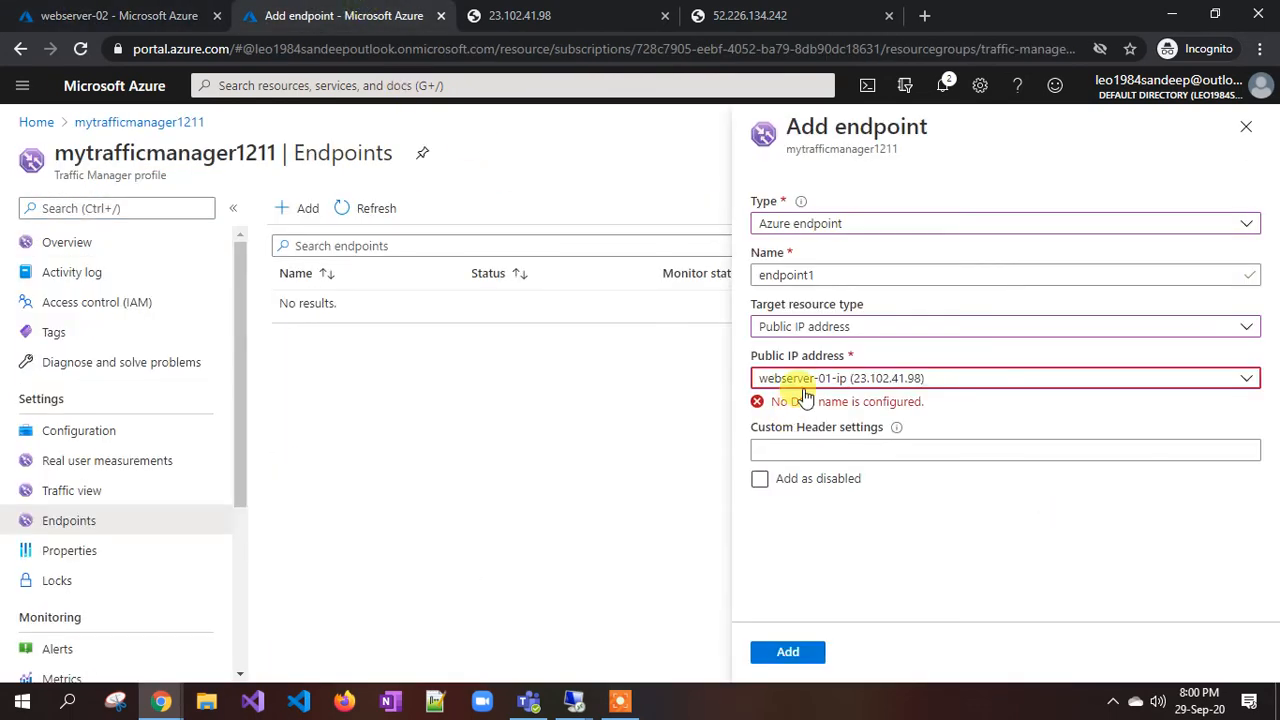
click(135, 18)
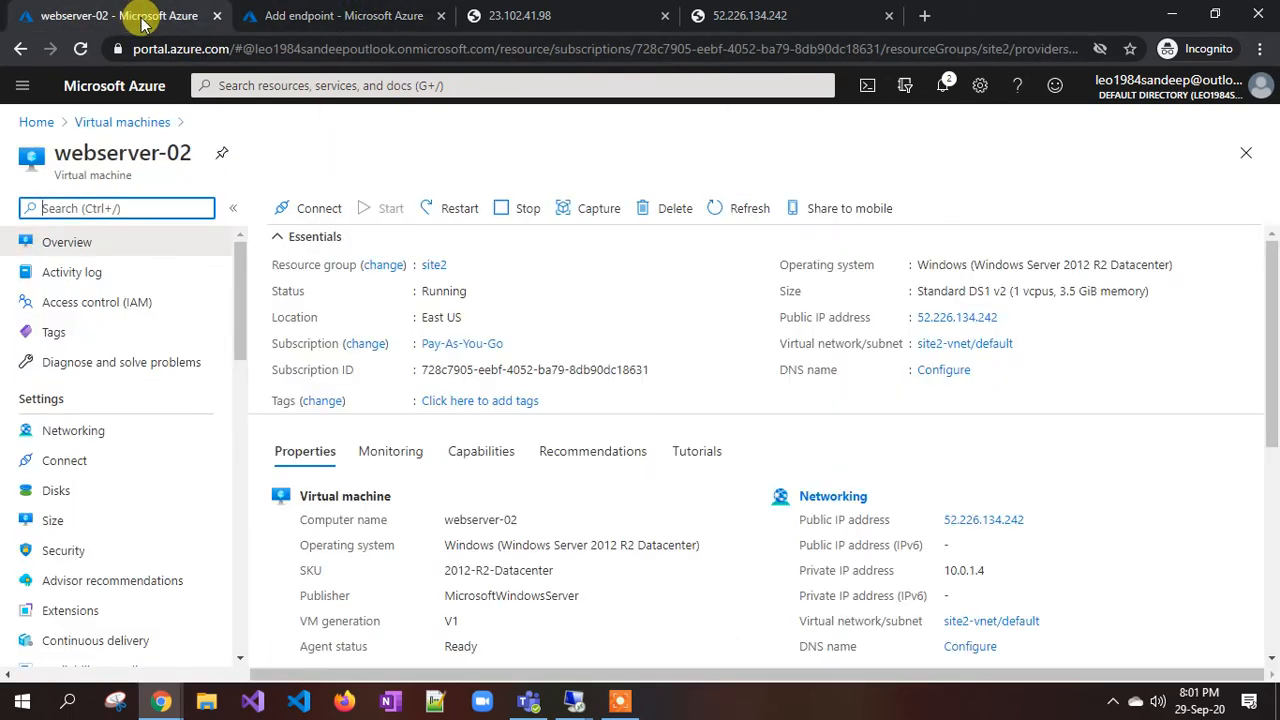
click(936, 376)
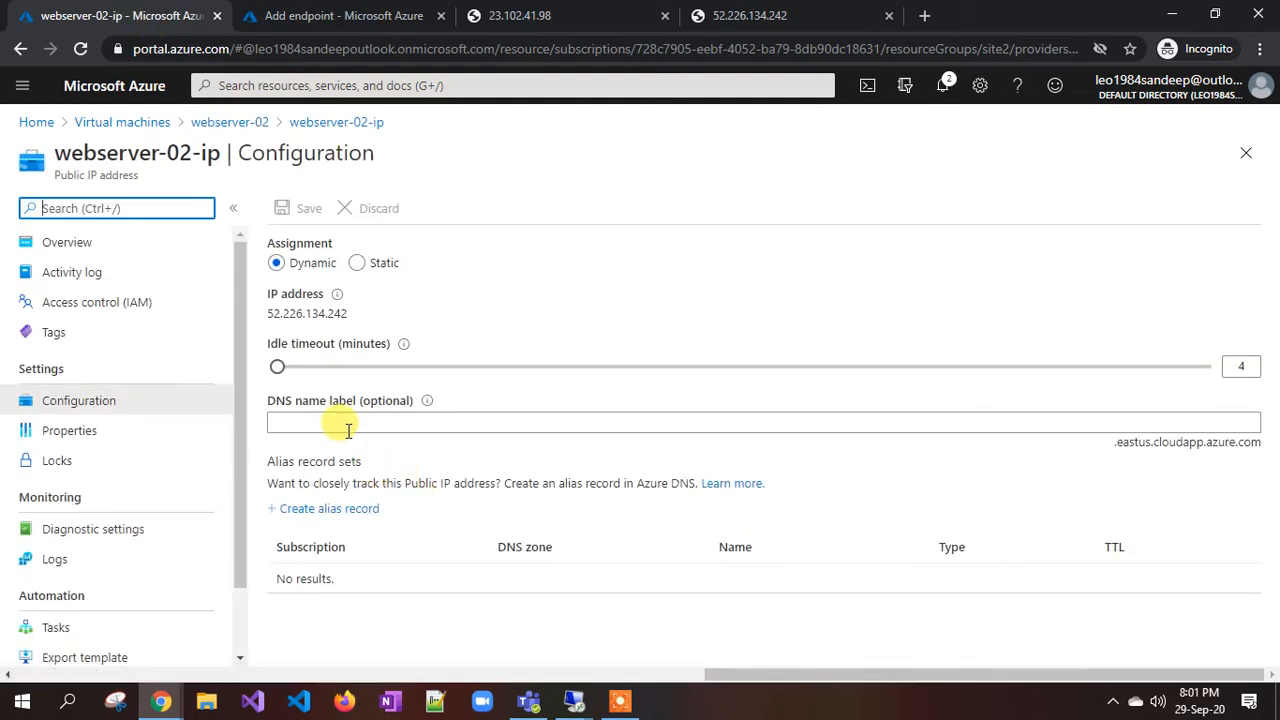
click(348, 424)
text(mywebsite01.northeurope.cloudapp.azure.com)
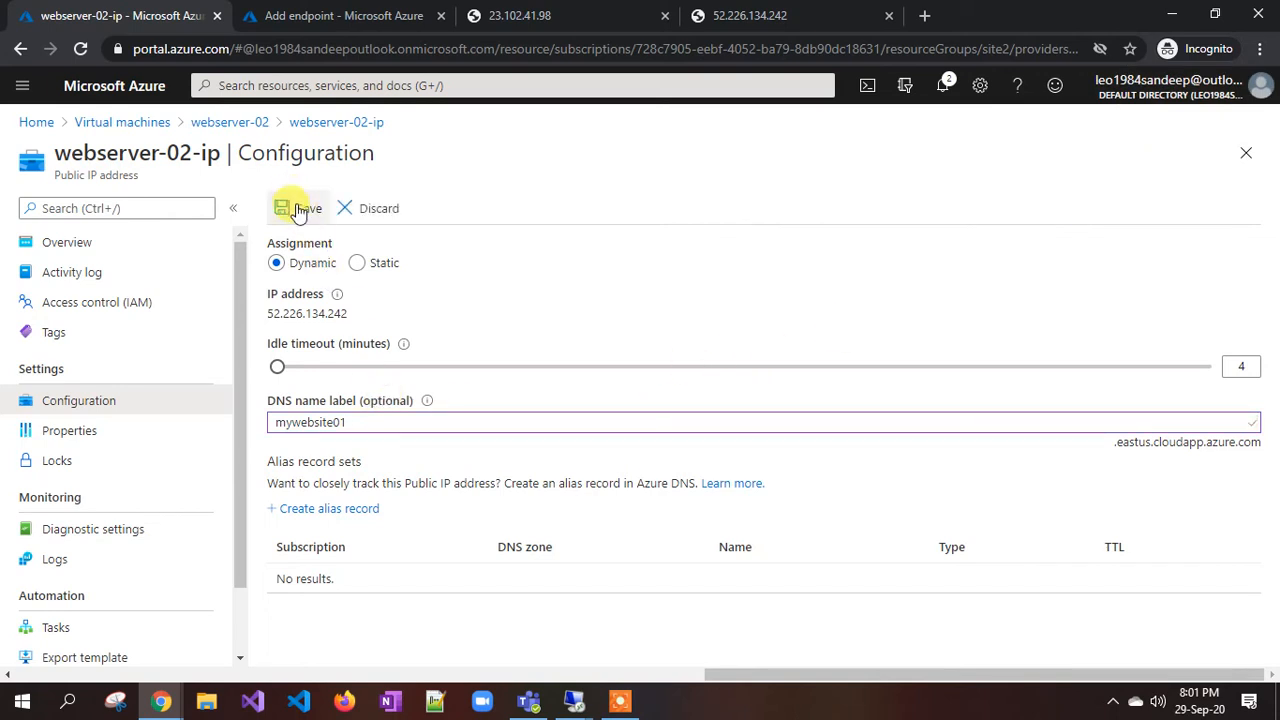
click(296, 208)
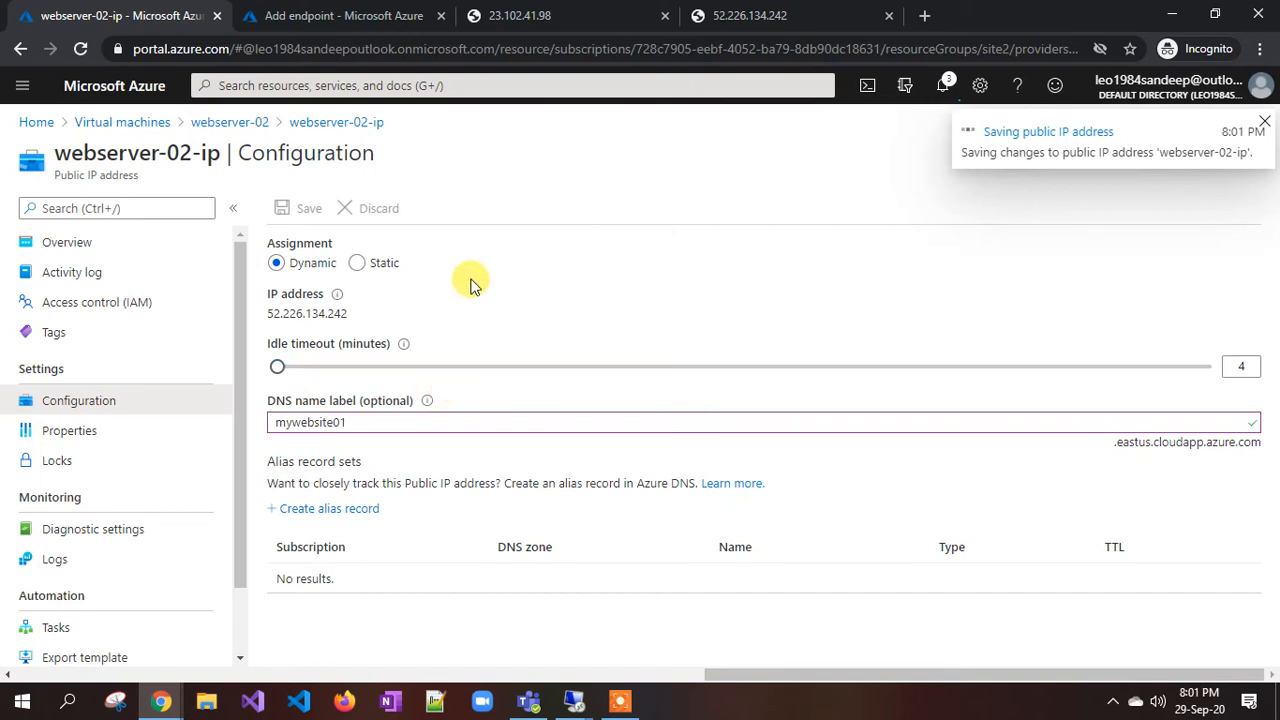
Return to the webserver-02 overview, refresh it and copy the virtual machine's DNS name.
click(315, 124)
click(246, 124)
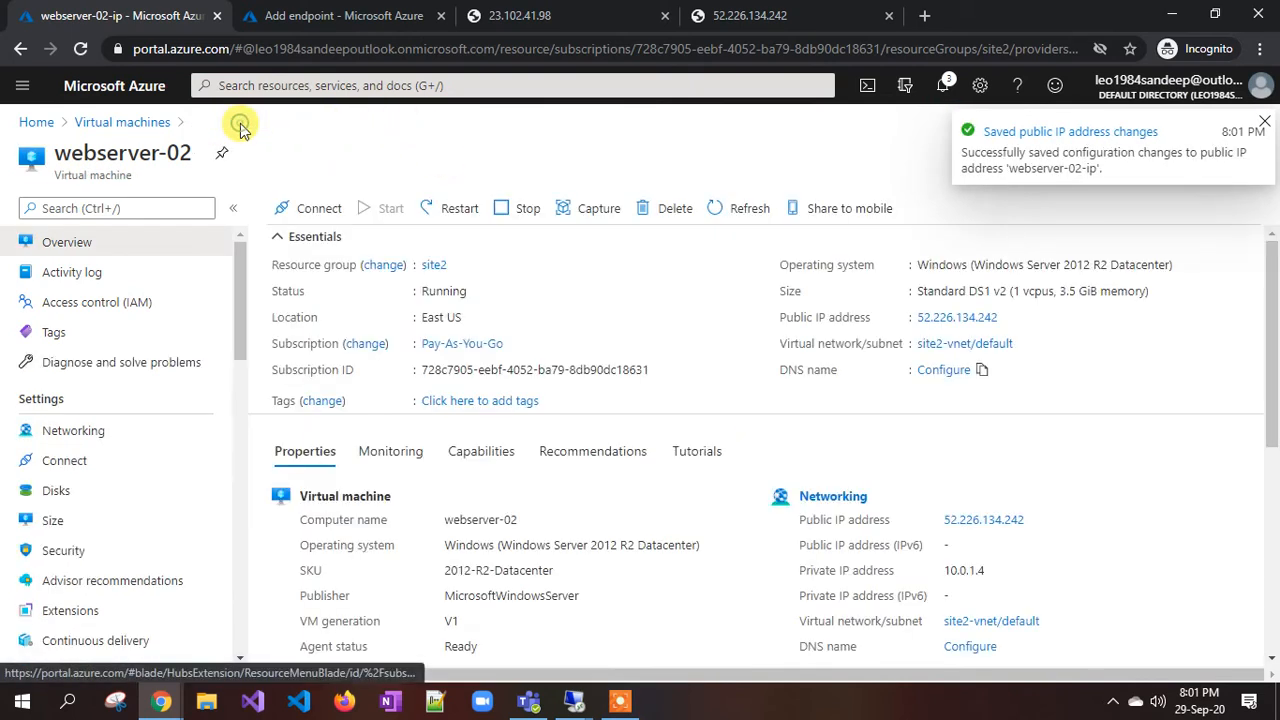
click(723, 216)
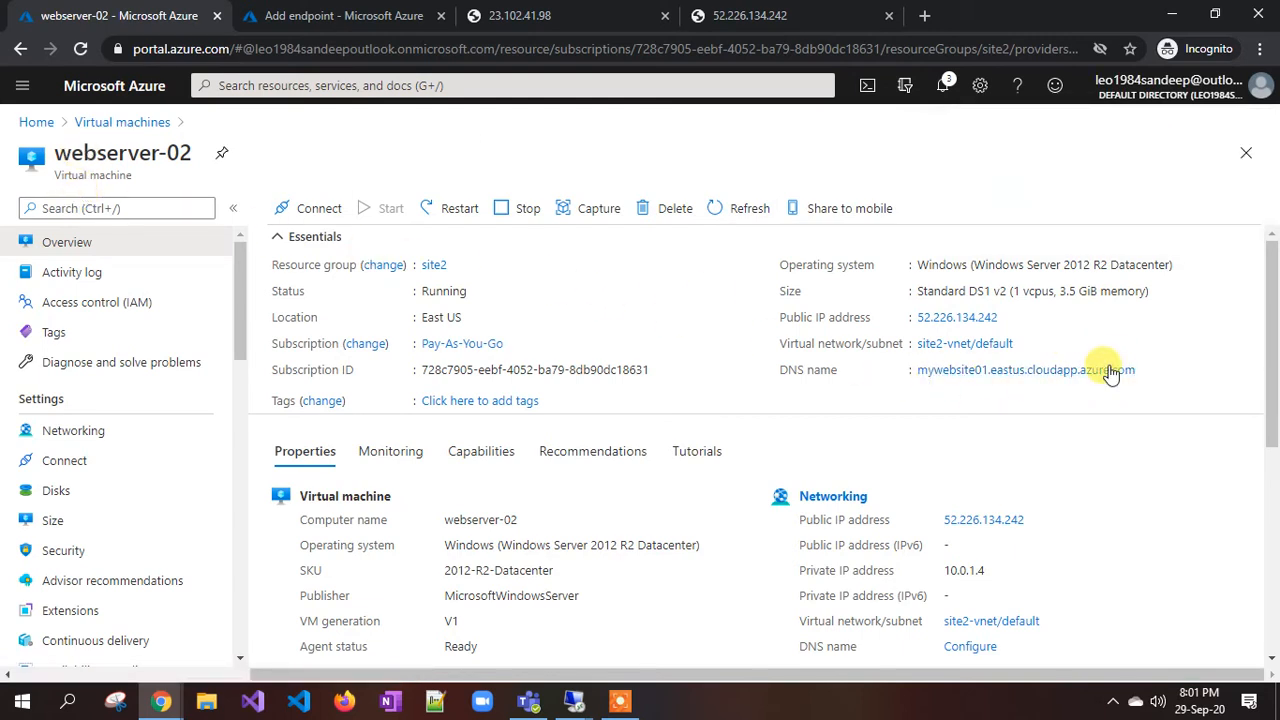
click(1147, 369)
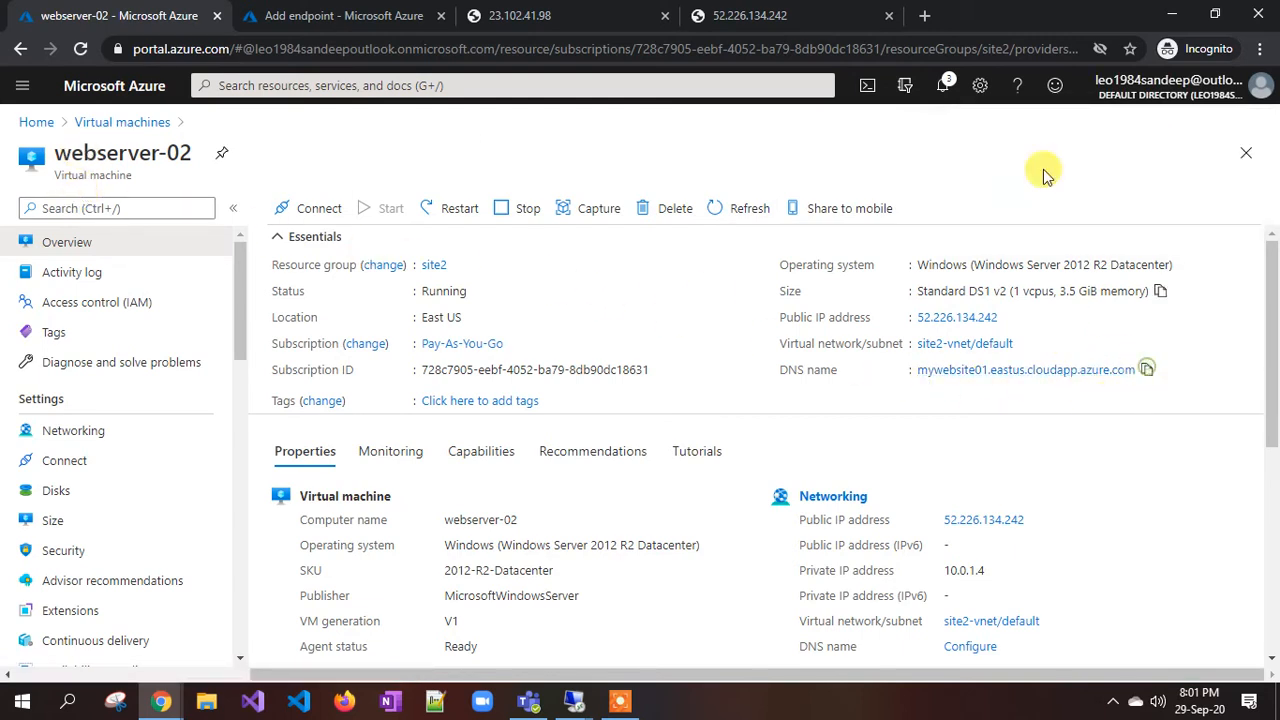
Test mywebsite01.eastus.cloudapp.azure.com in a separate browser tab, then close all three web server test pages.
click(924, 15)
key(ctrl+v)
key(Return)
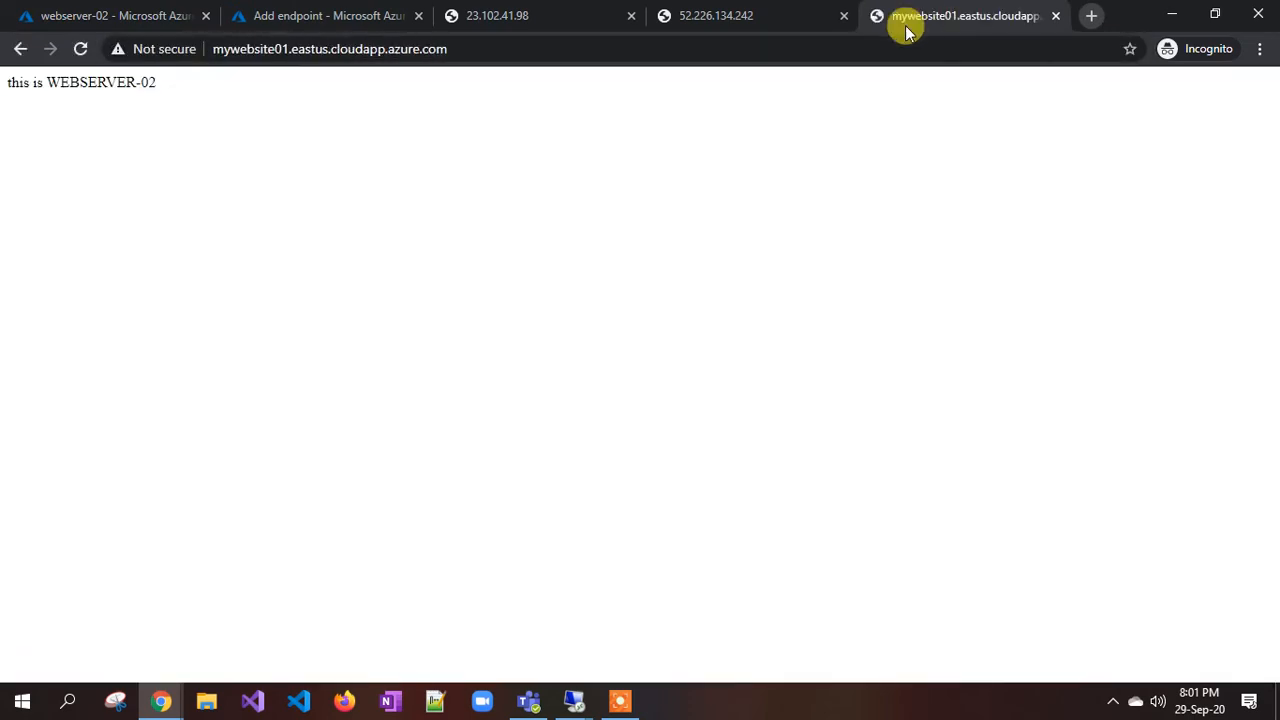
drag(113, 82, 224, 88)
click(592, 13)
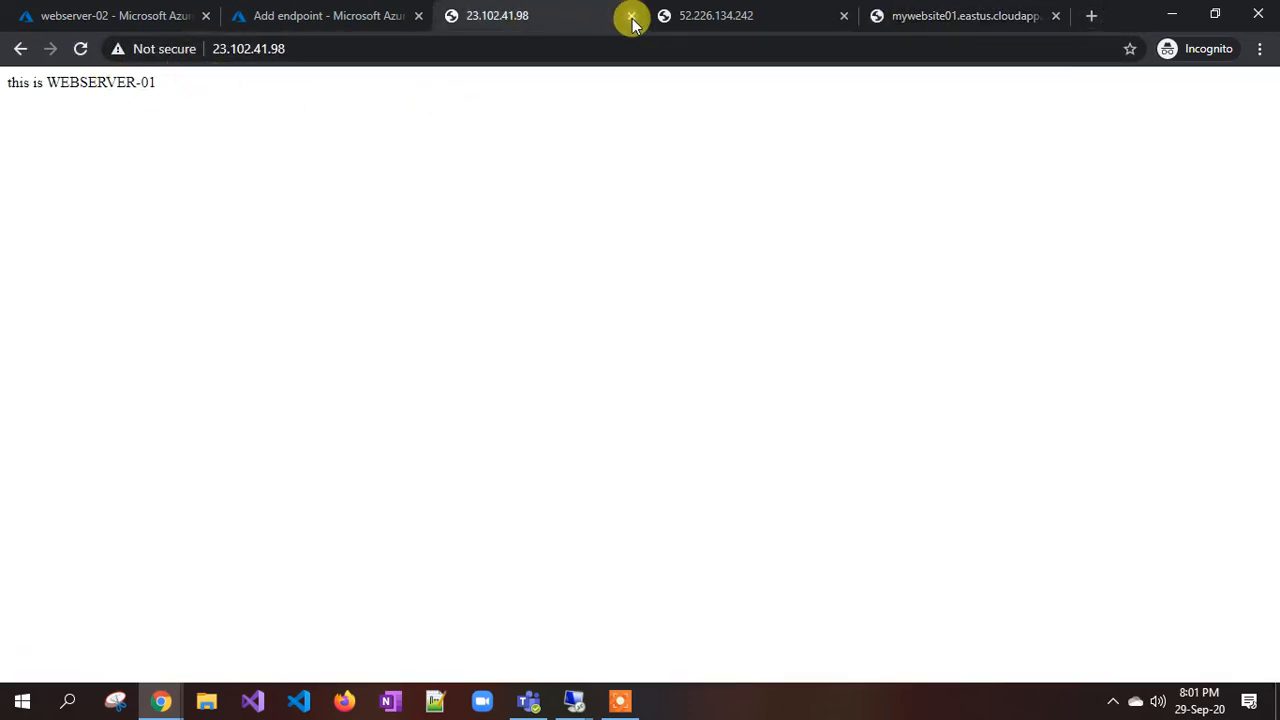
click(631, 16)
click(631, 16)
click(631, 16)
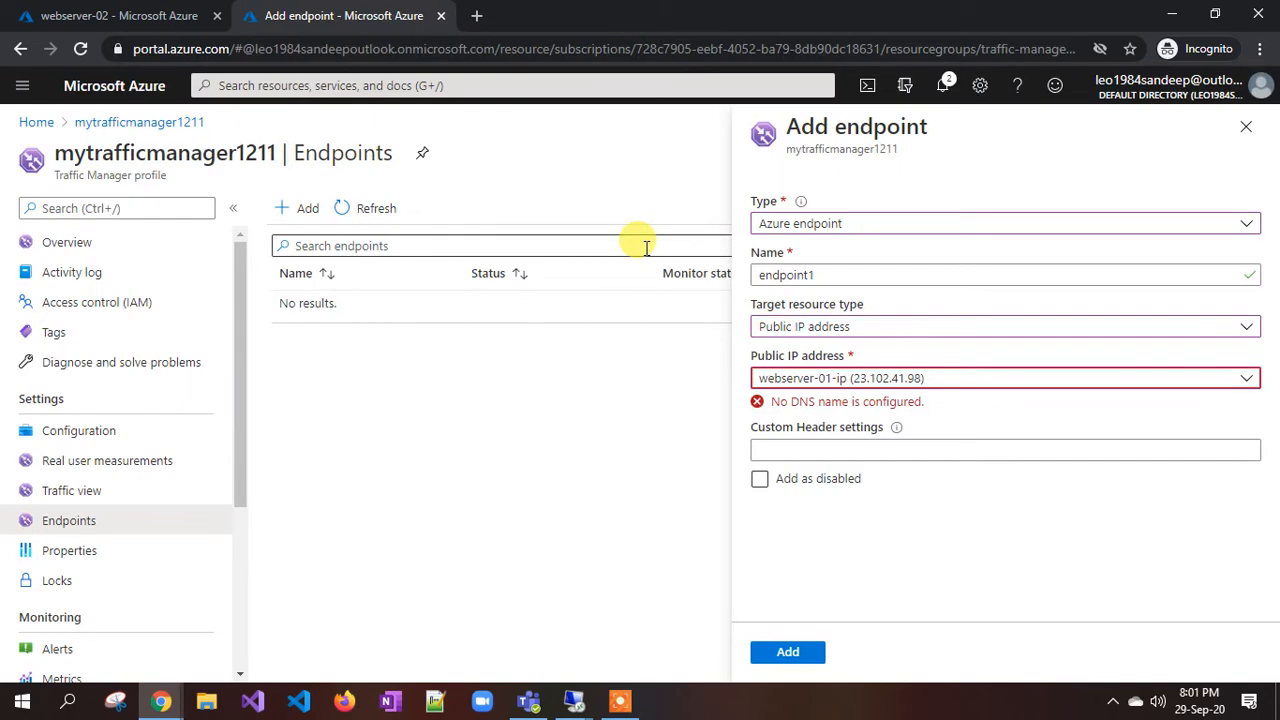
From the webserver-02 overview, open Notepad, note down the DNS label mywebsite01 and return to the browser.
click(110, 16)
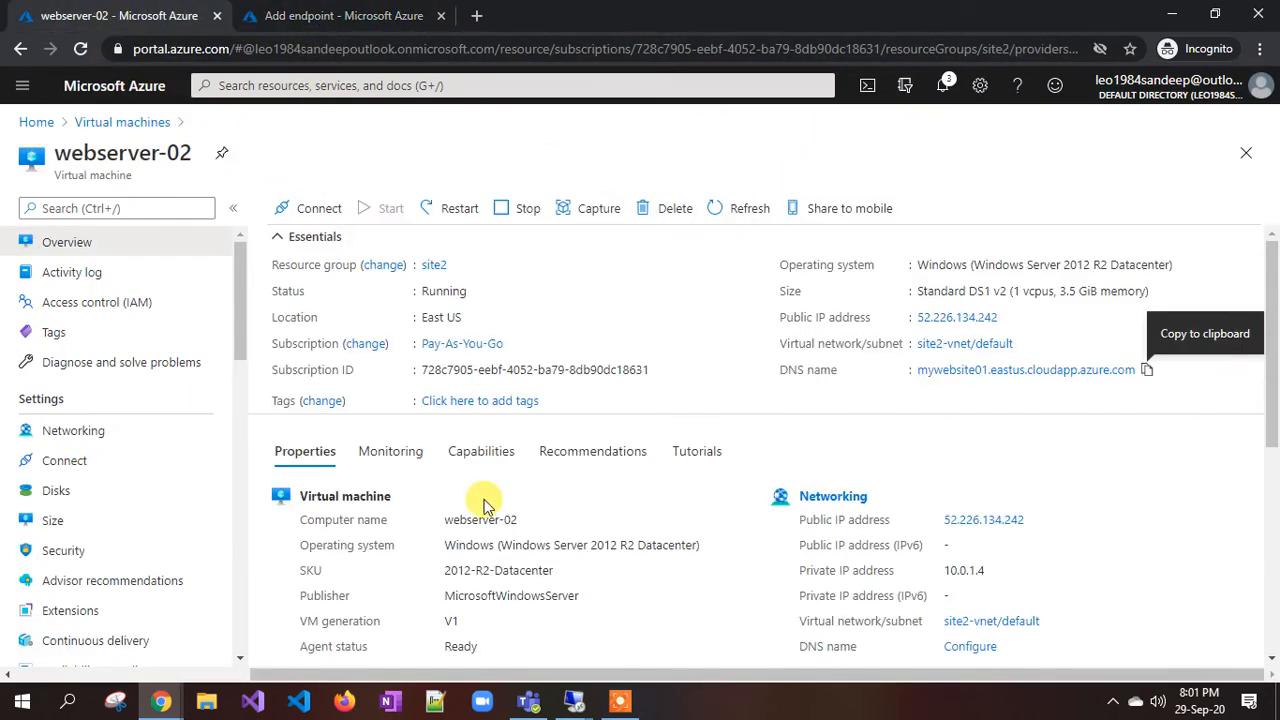
key(super+r)
text(notepad)
key(Return)
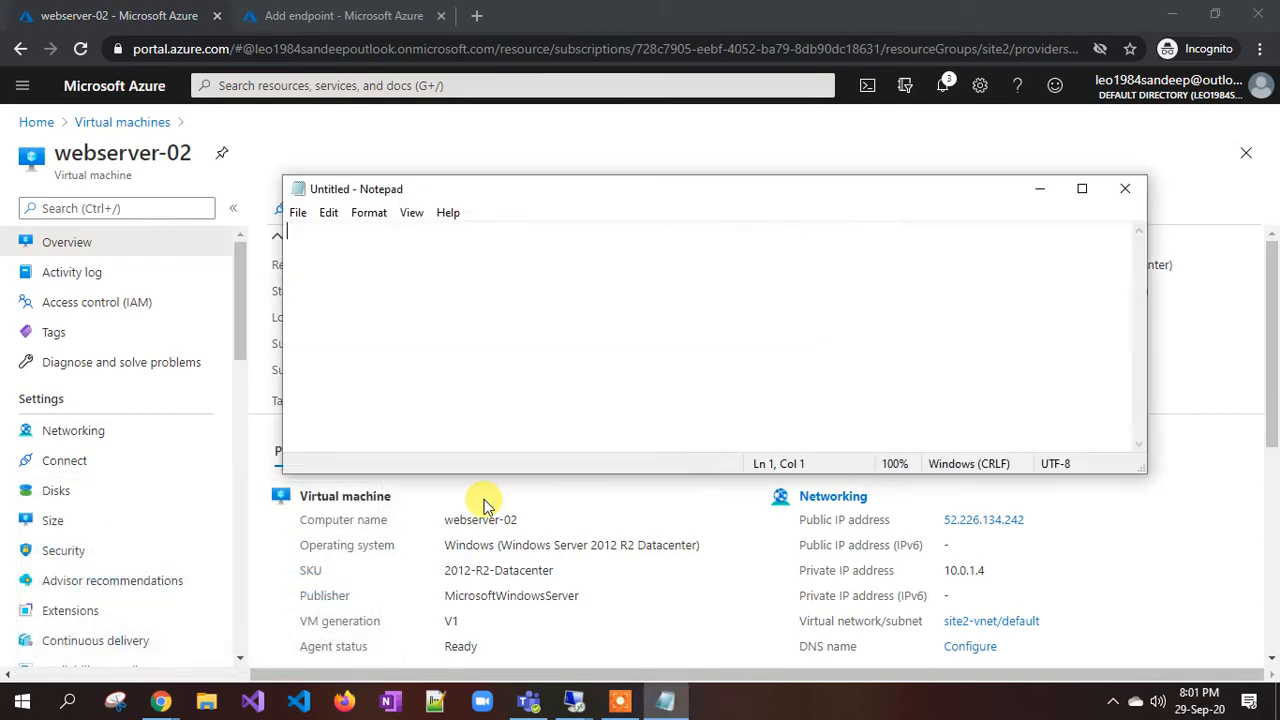
key(ctrl+v)
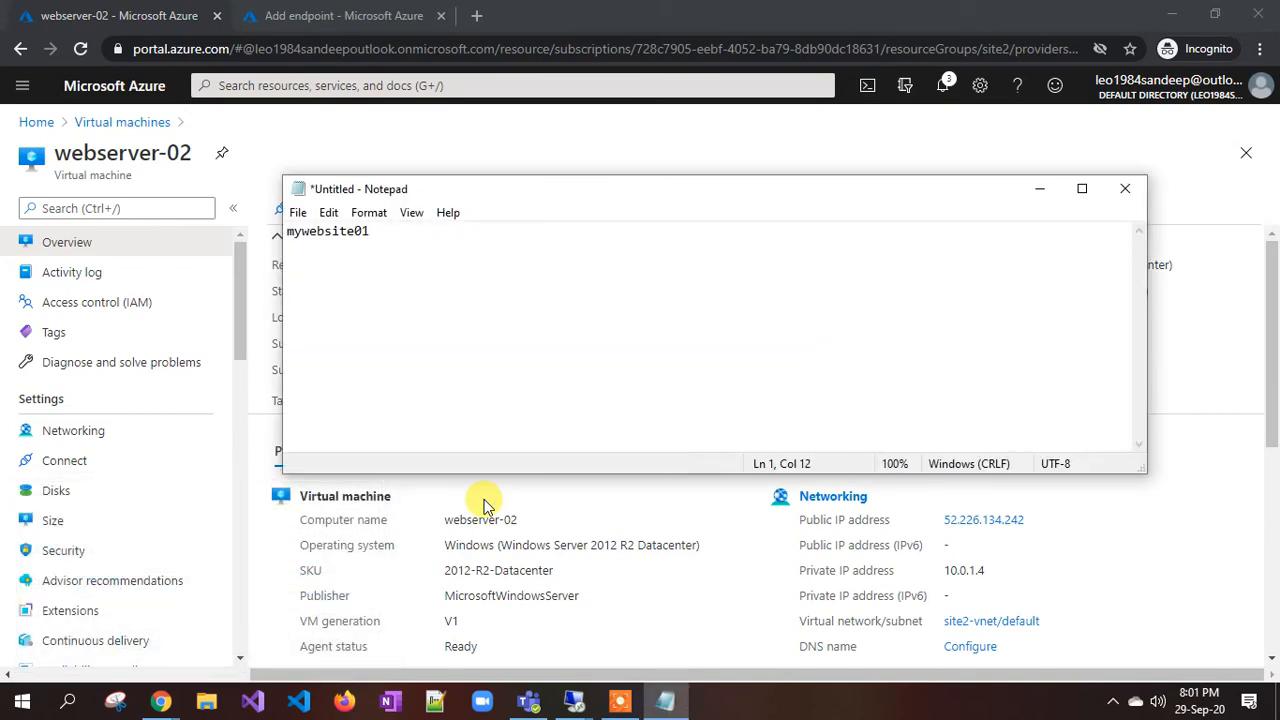
key(alt+Tab)
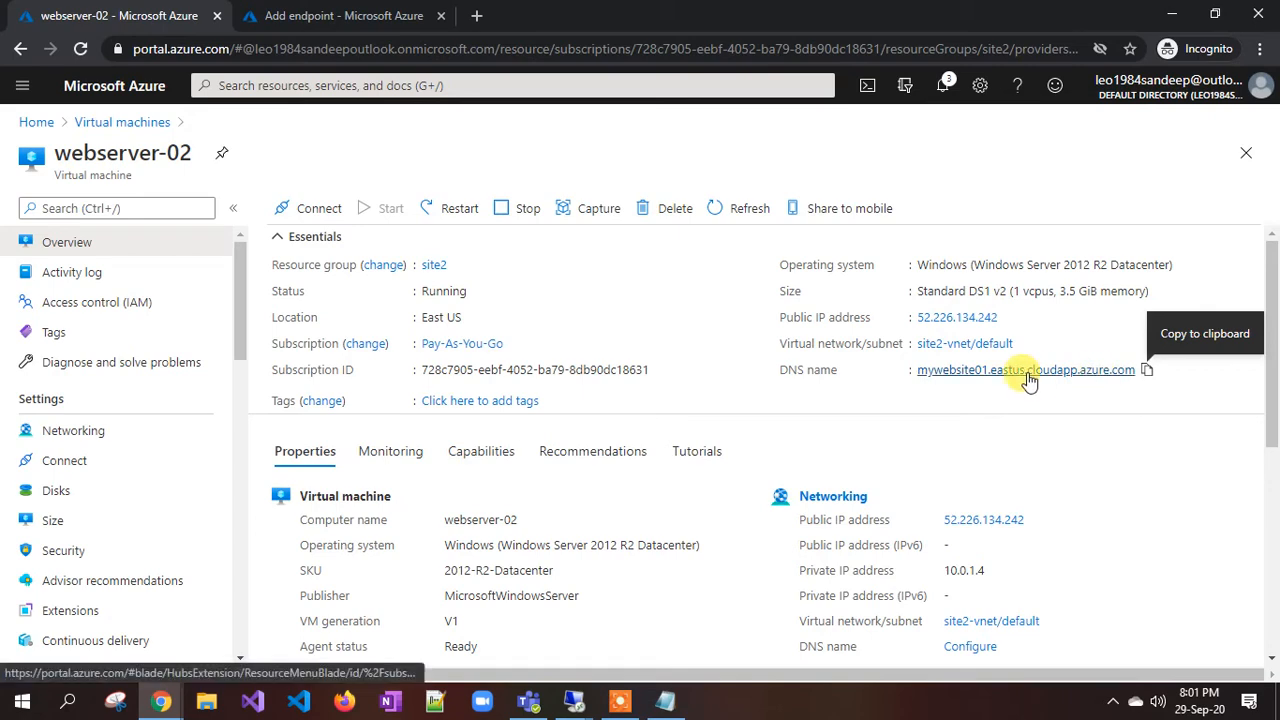
Open the webserver-01 overview to check its location and DNS name, and return to the Traffic Manager endpoint form.
click(86, 122)
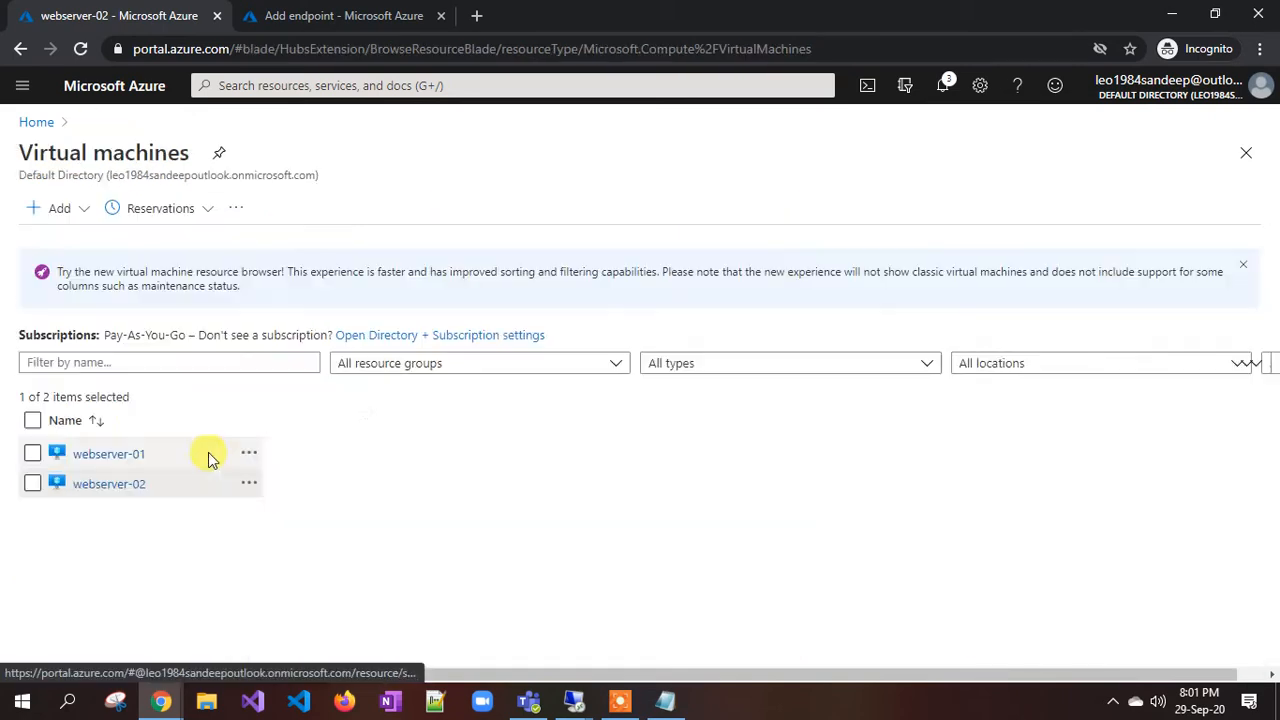
click(100, 453)
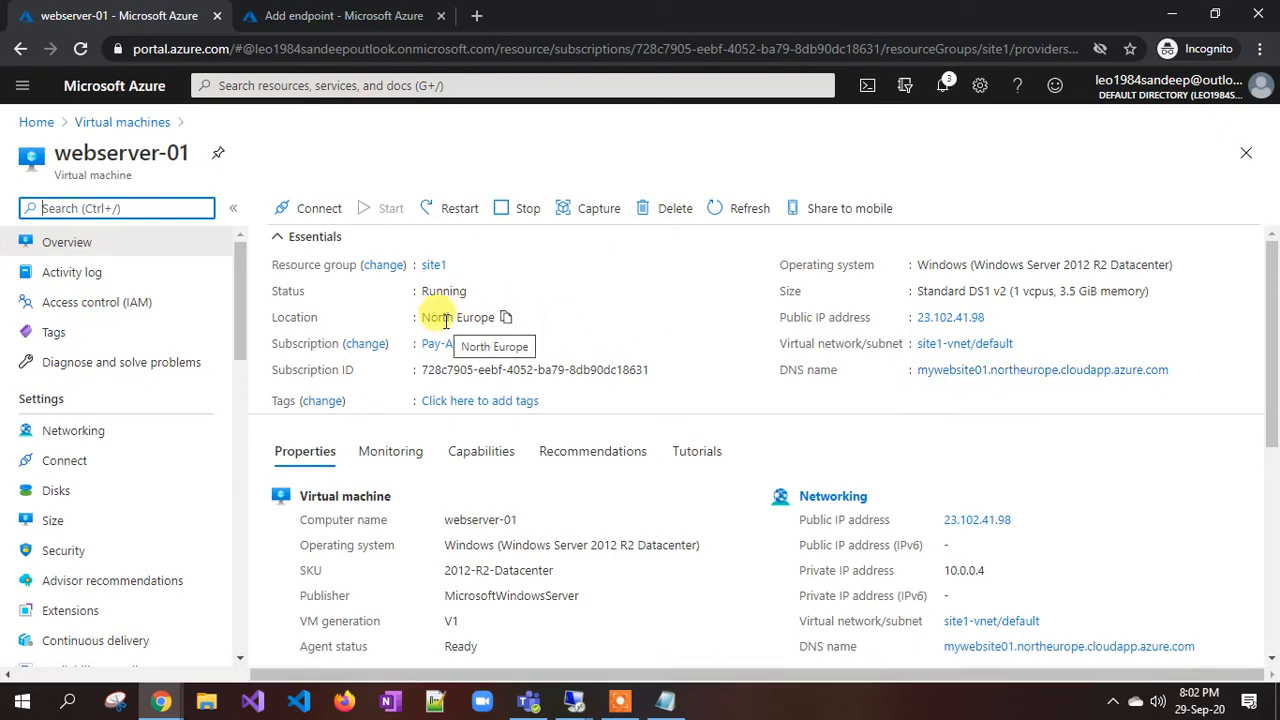
click(314, 15)
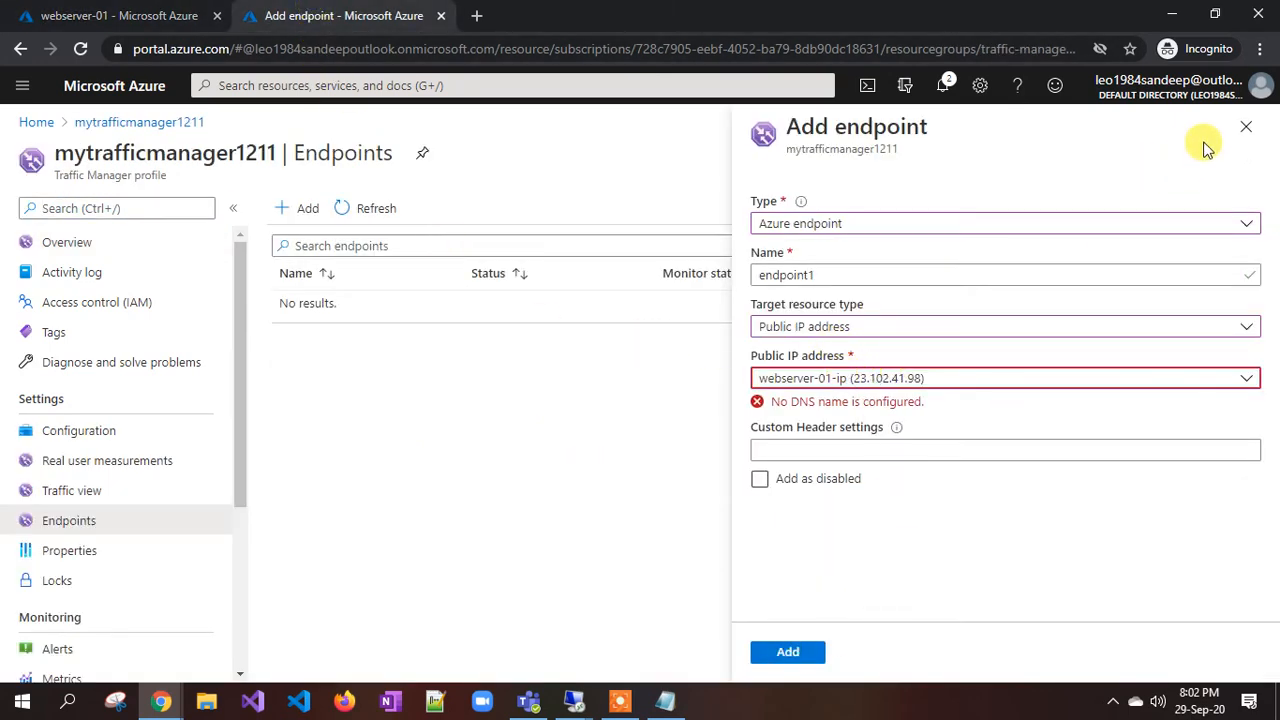
Discard the open endpoint form and add a new Azure endpoint named endpoint1 targeting the public IP address webserver-01-ip.
click(1245, 126)
click(730, 160)
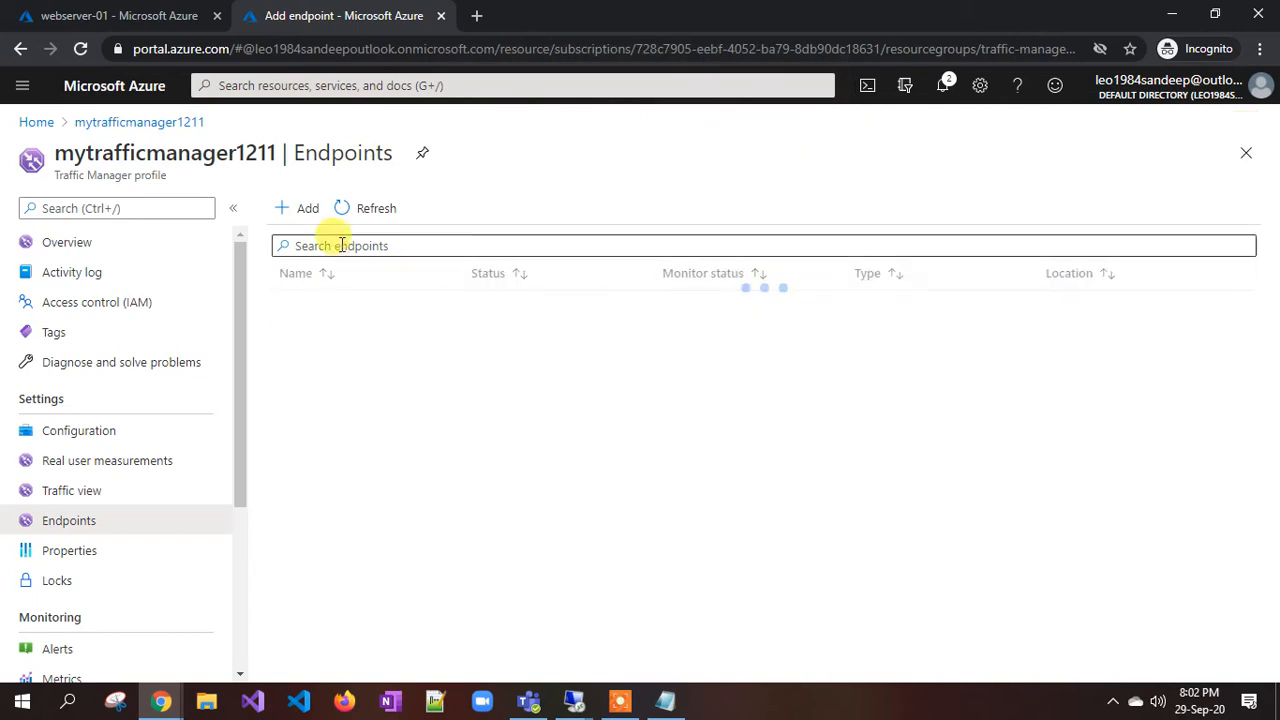
click(297, 208)
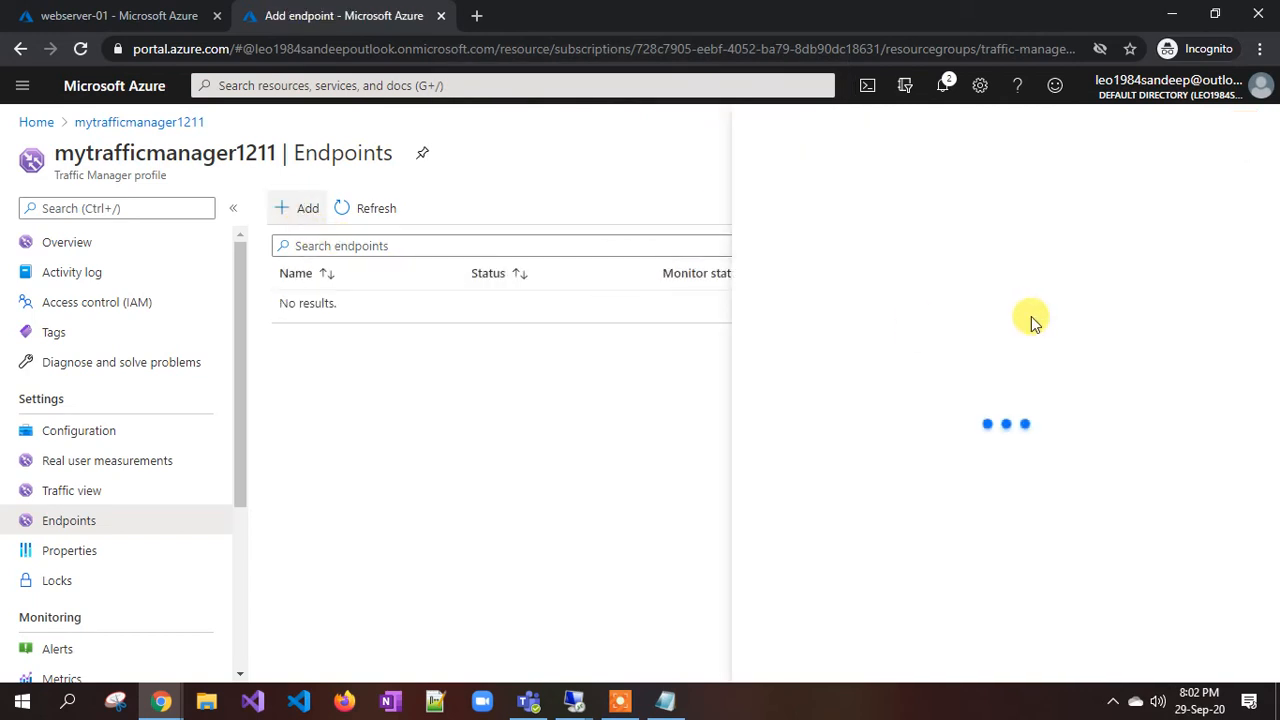
click(826, 273)
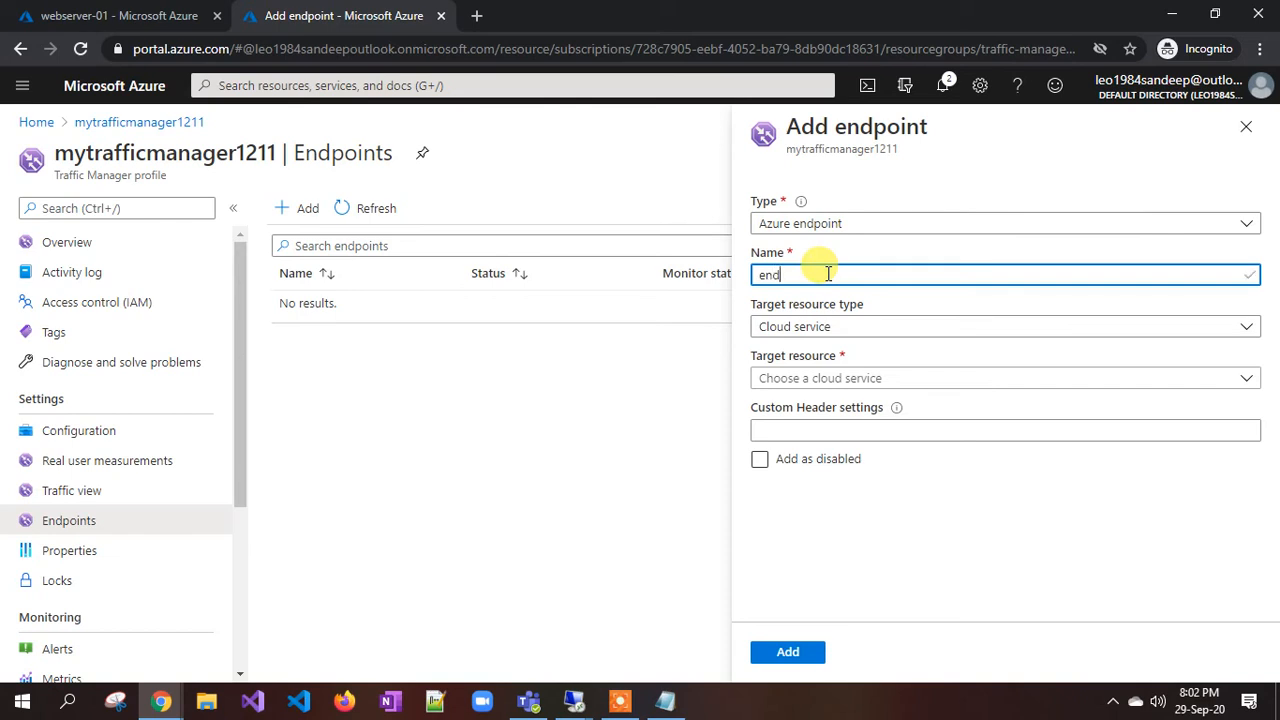
text(endpoint1)
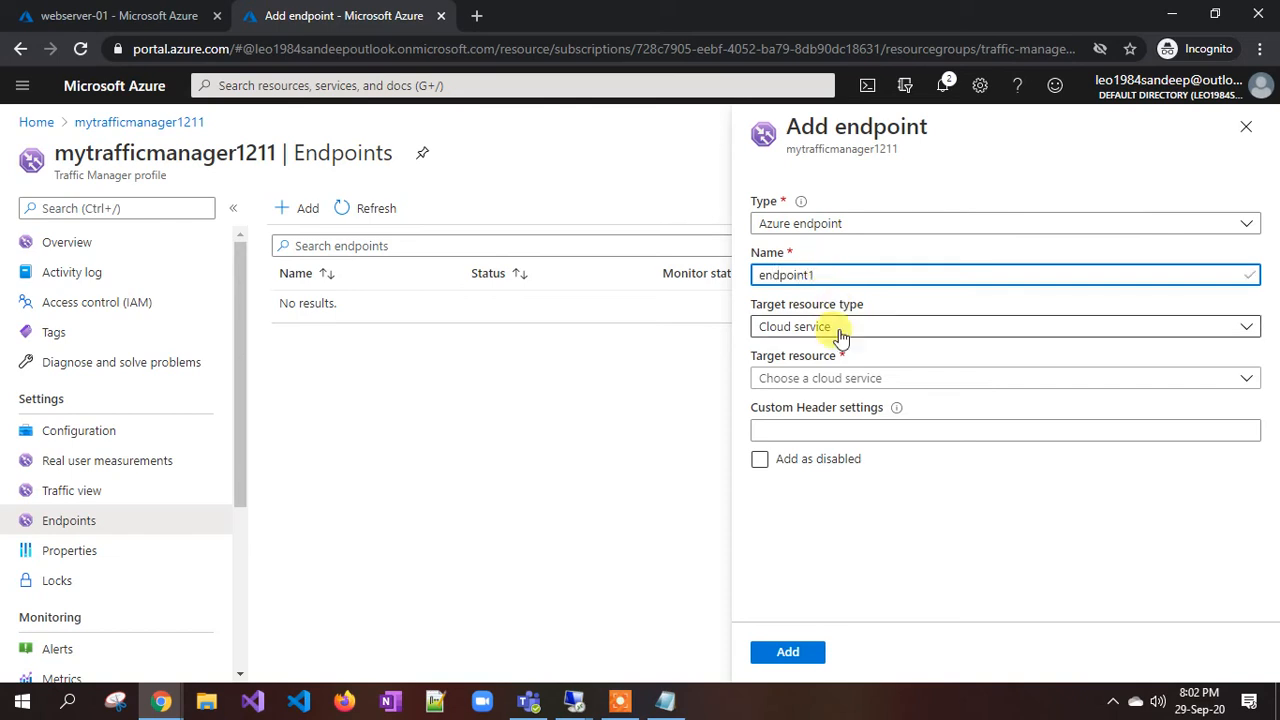
click(794, 326)
click(820, 452)
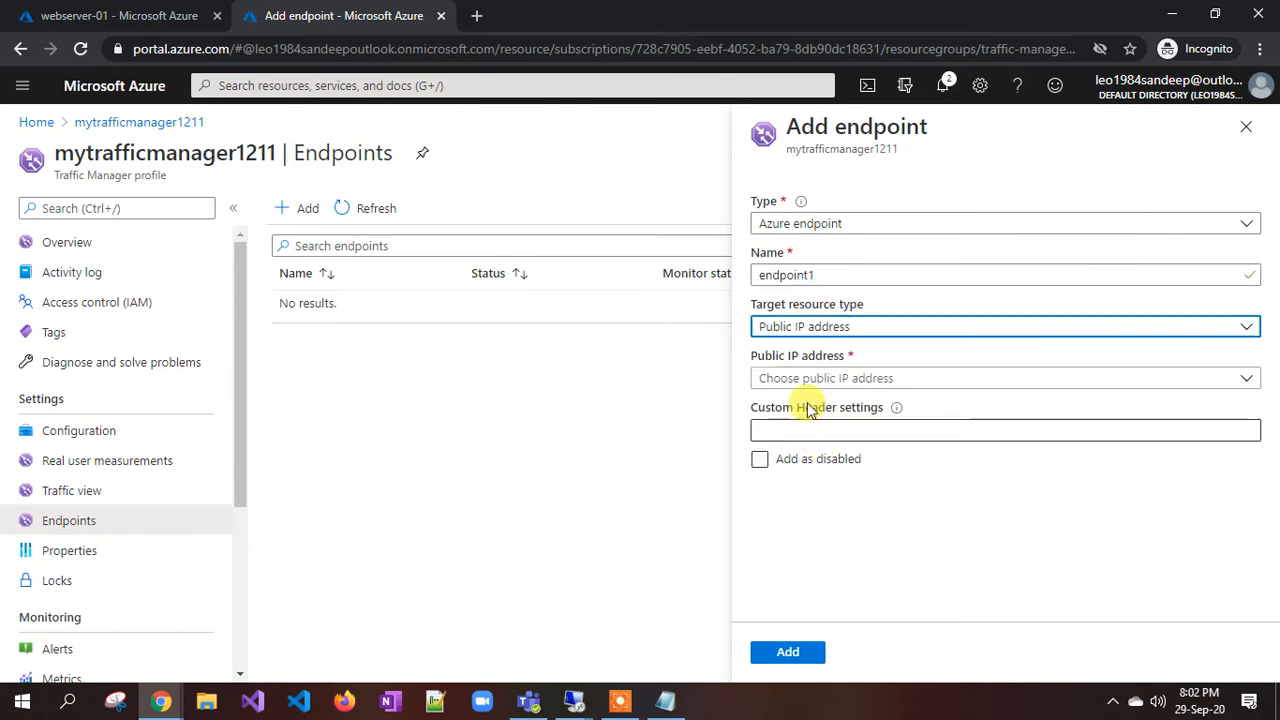
click(828, 378)
click(808, 473)
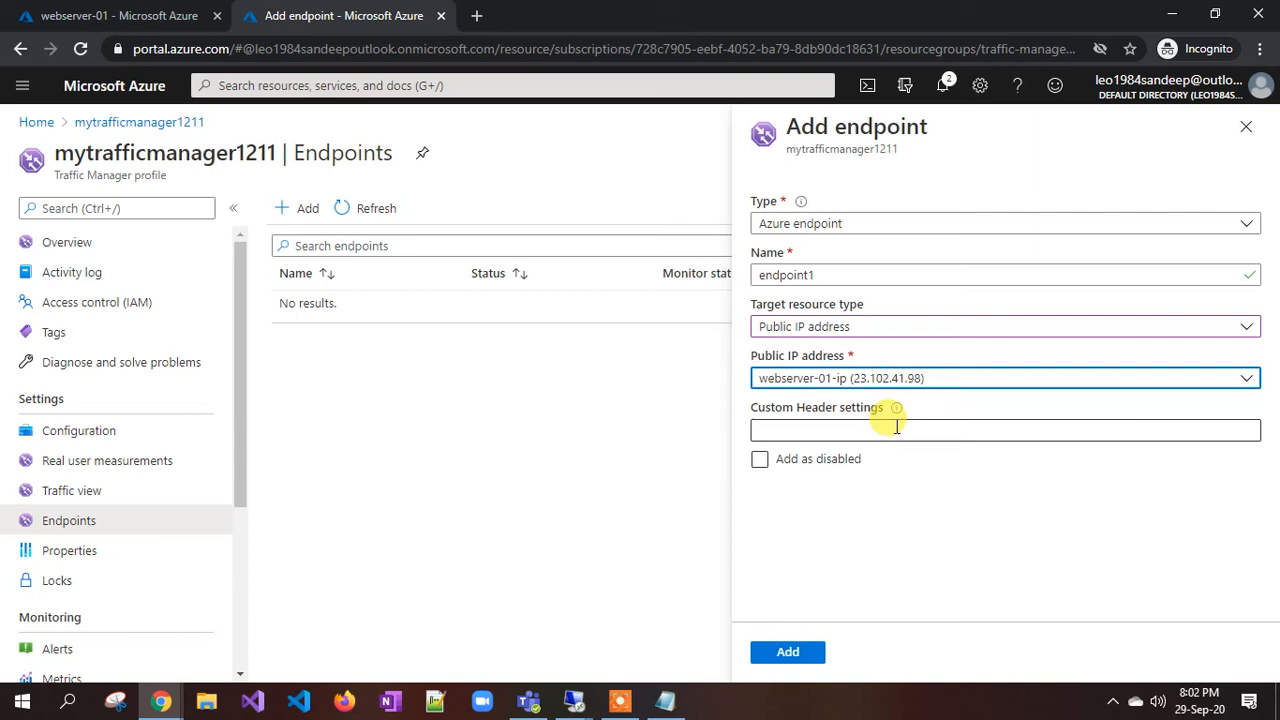
click(806, 657)
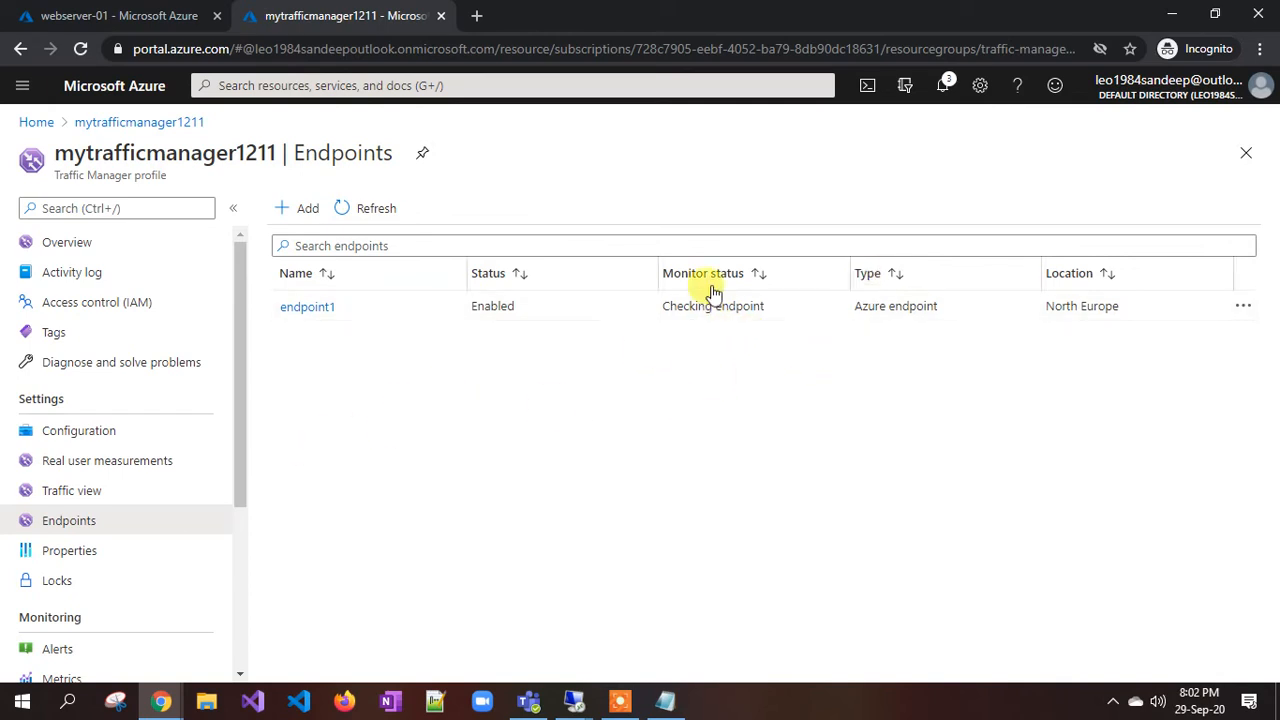
Add a second Azure endpoint named endpoint2 targeting the public IP address webserver-02-ip.
click(307, 212)
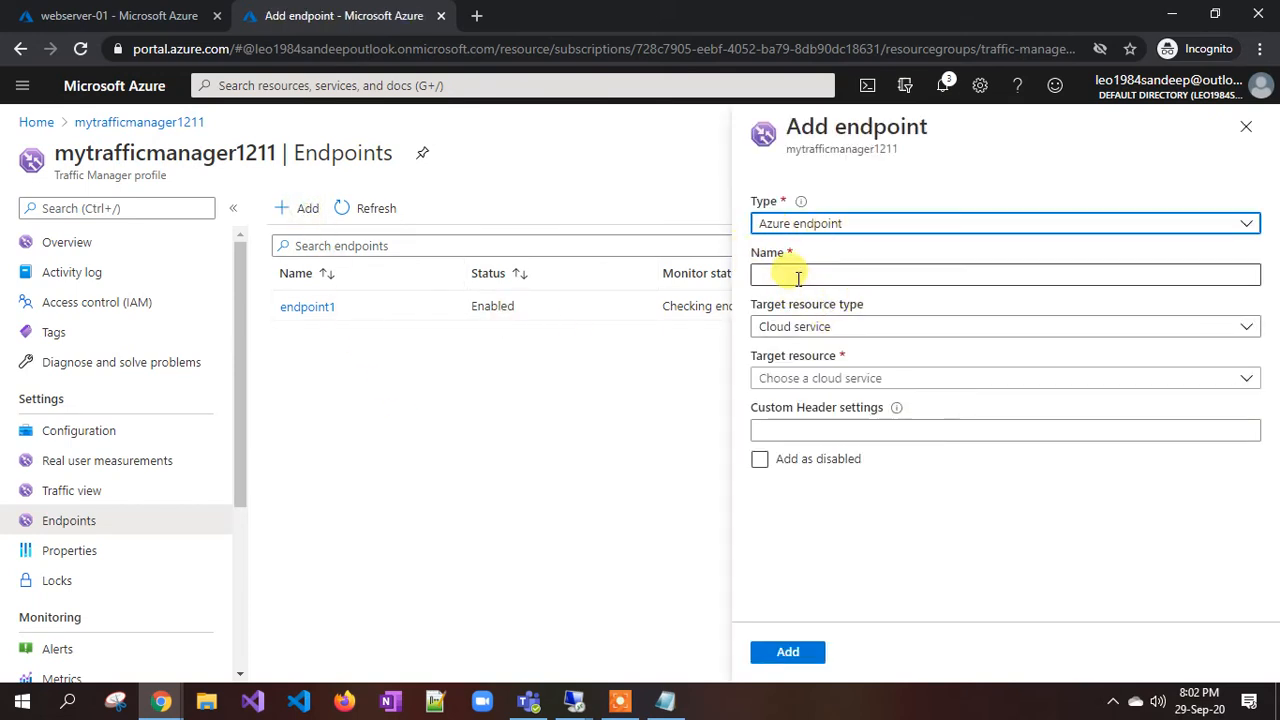
click(797, 273)
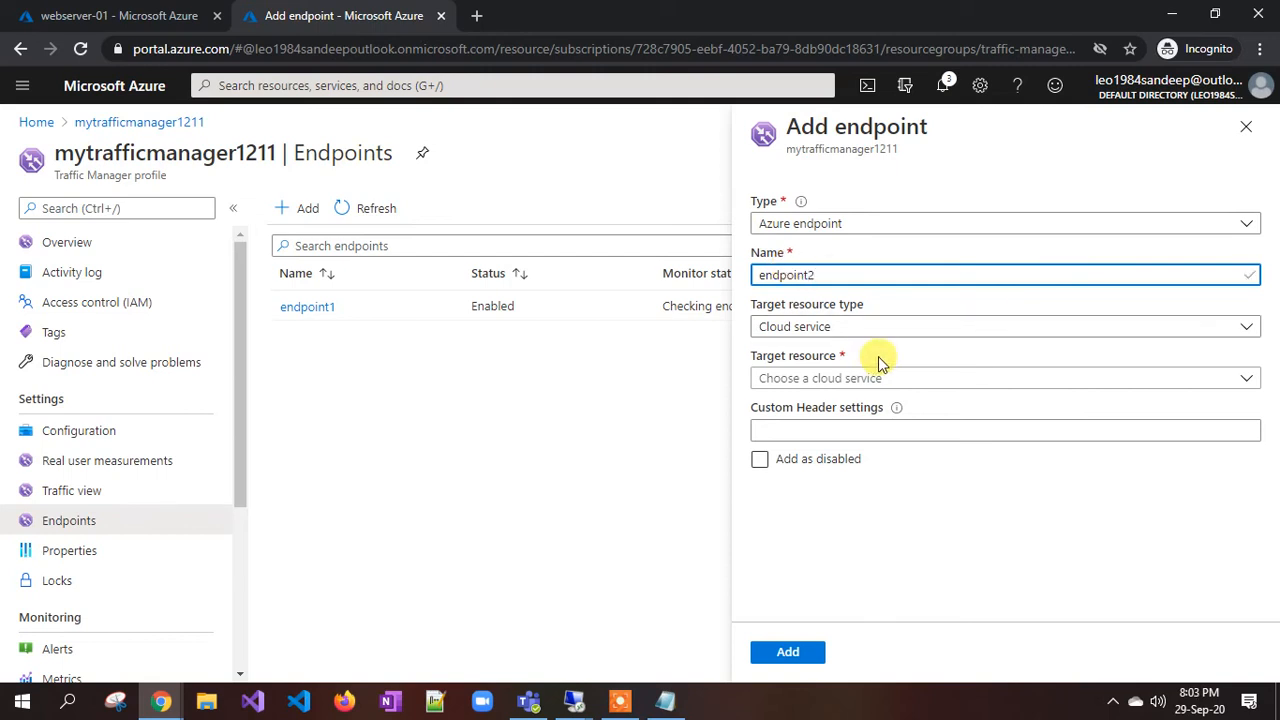
click(829, 335)
click(829, 330)
click(810, 443)
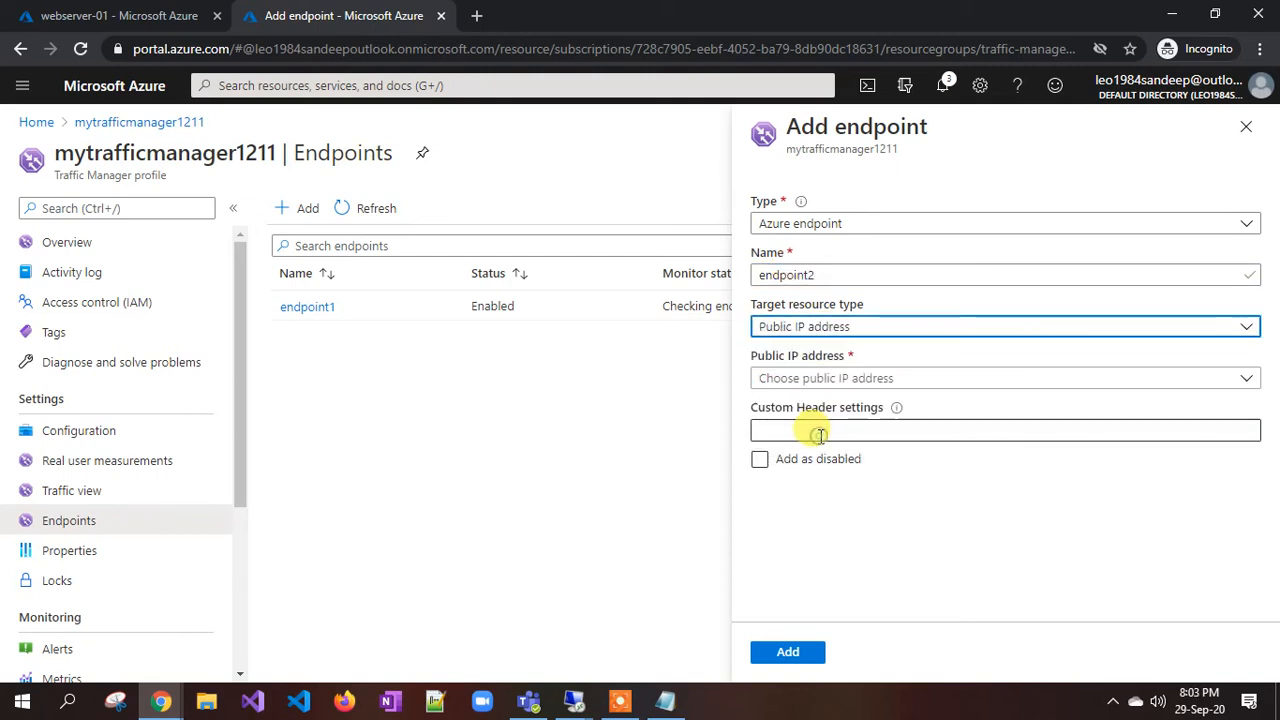
click(812, 378)
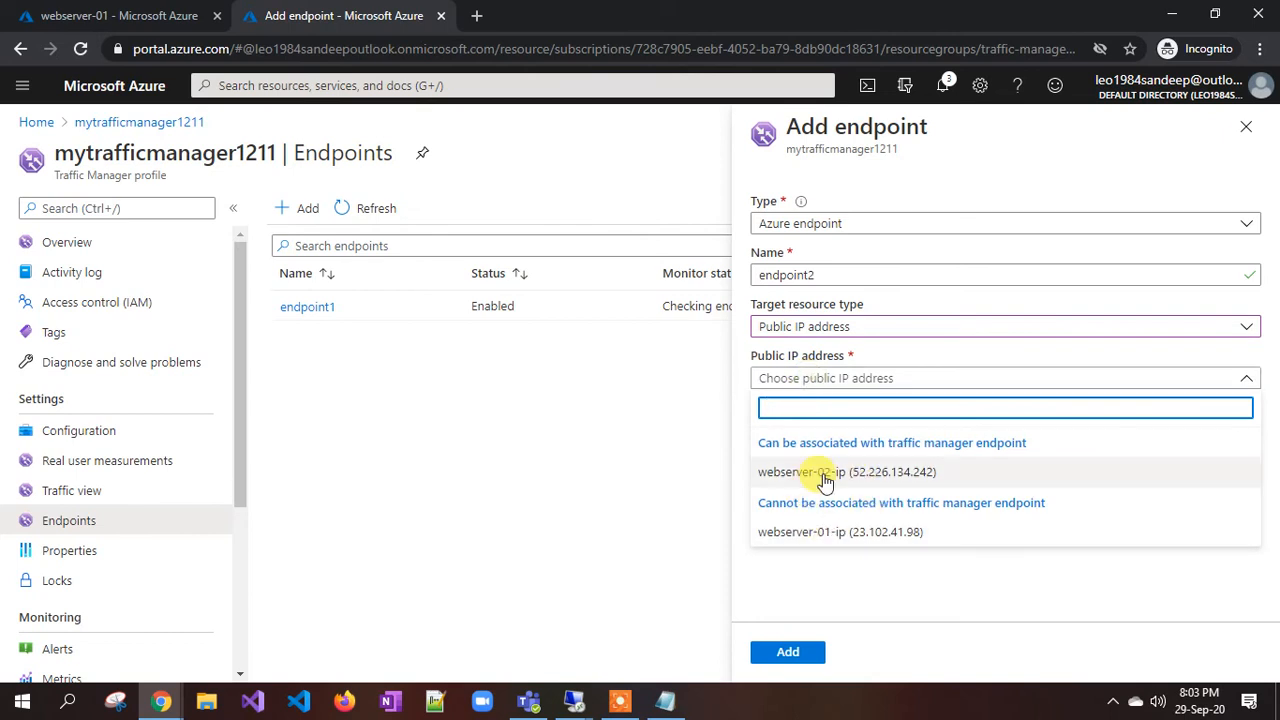
click(825, 476)
click(788, 652)
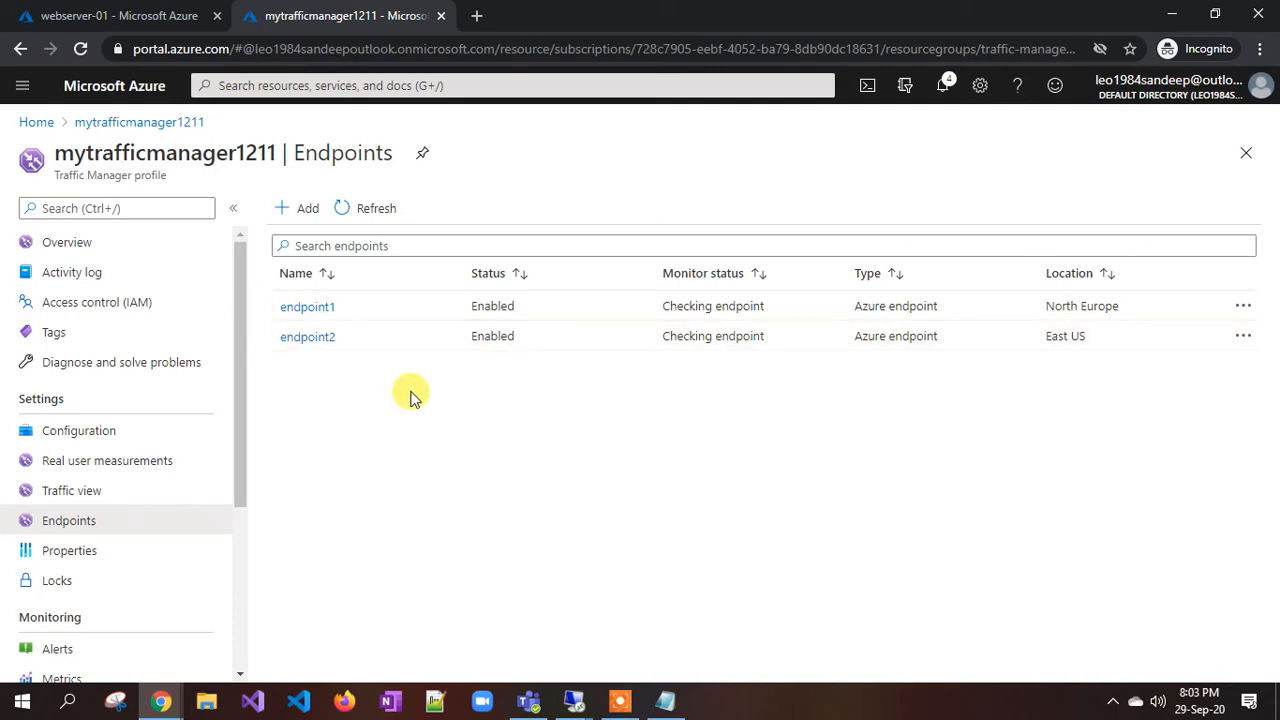
Review the Traffic Manager profile's configuration, including the available routing methods, endpoint monitor settings and fast failover settings.
click(64, 430)
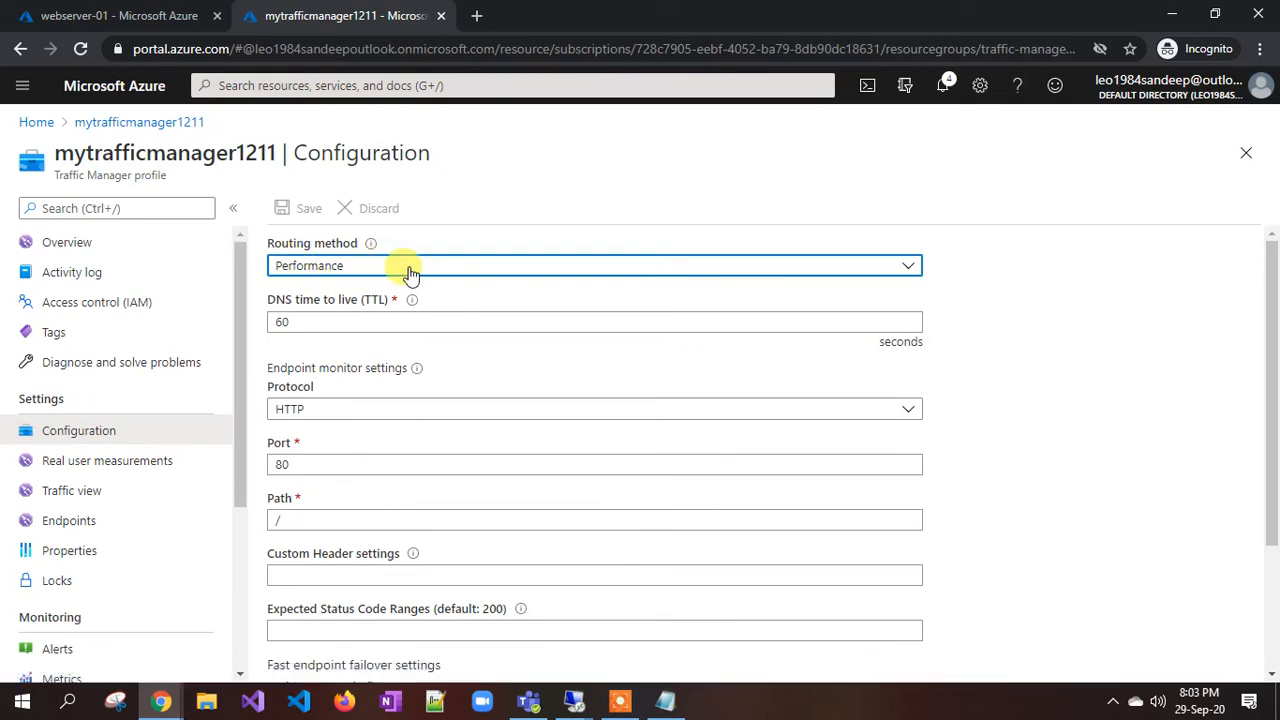
click(330, 275)
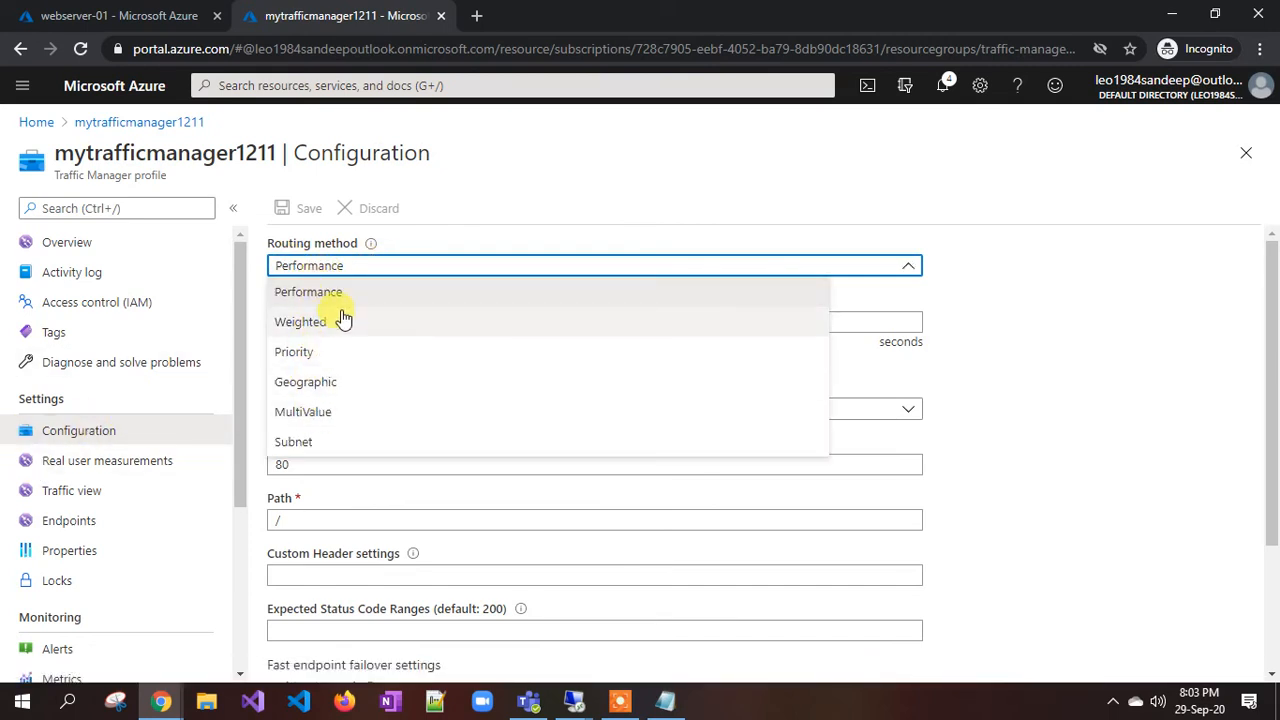
click(1115, 310)
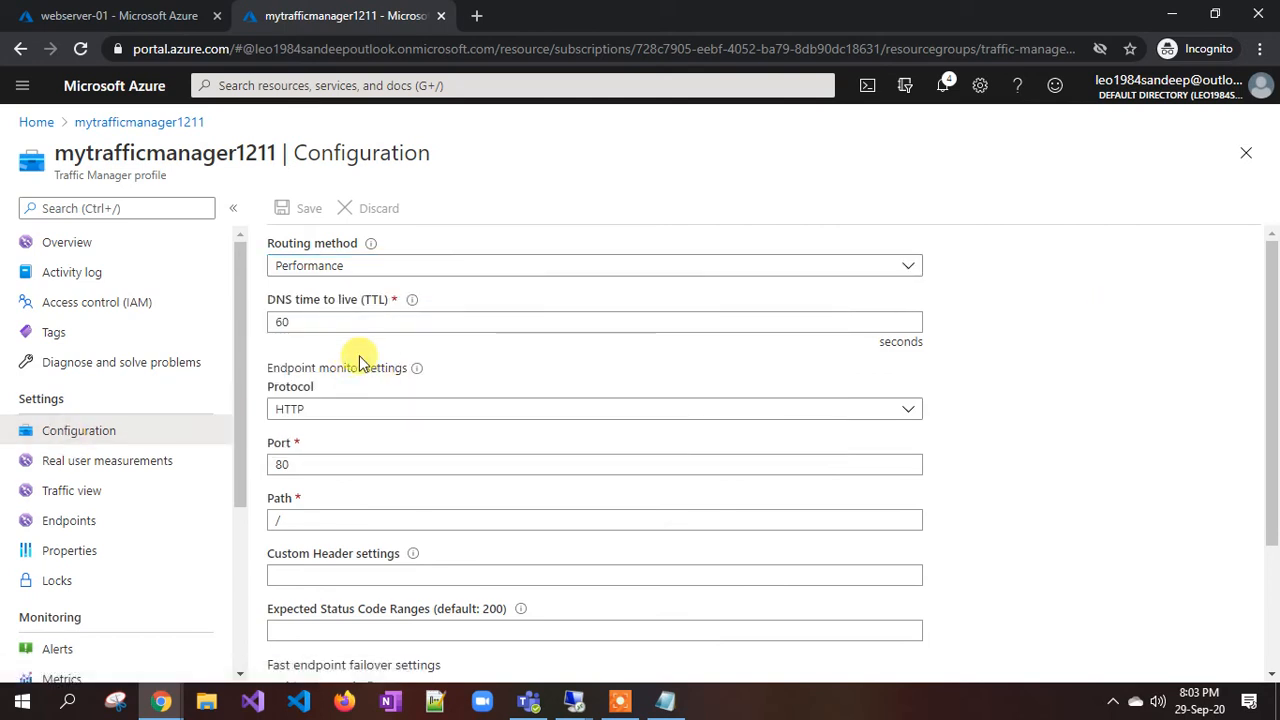
scroll(340, 355, down, 1)
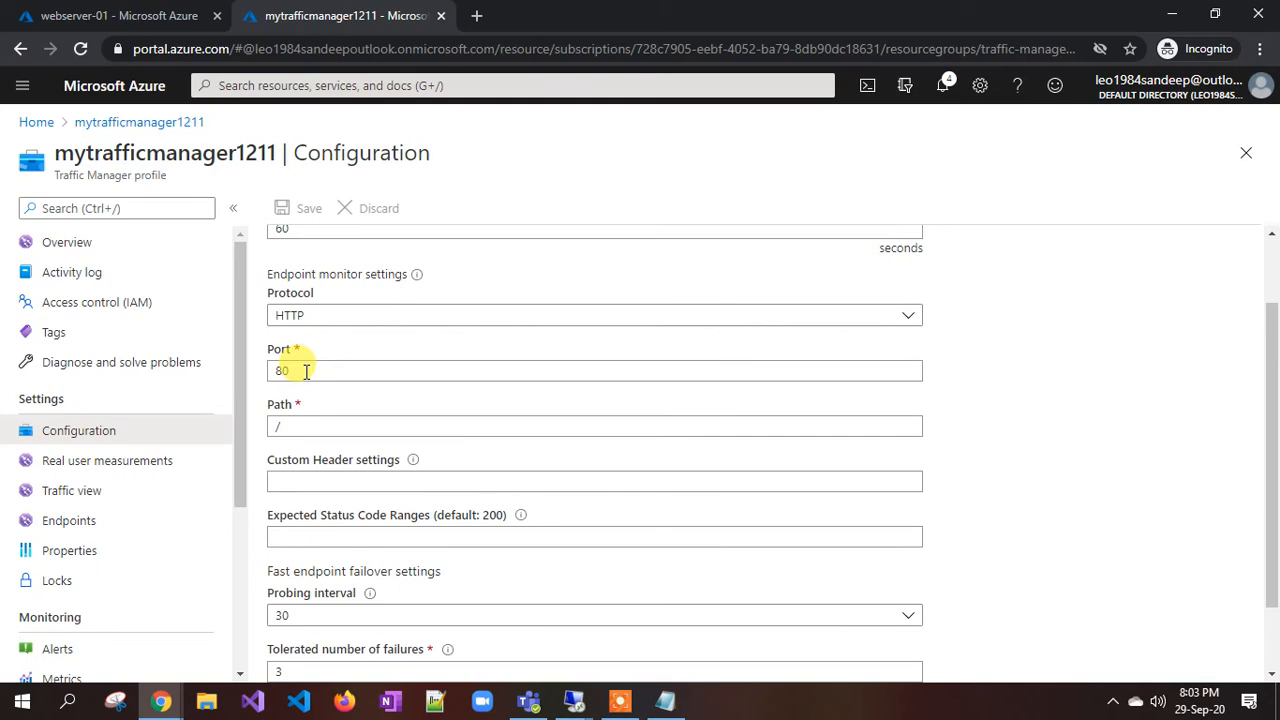
scroll(306, 371, down, 1)
scroll(300, 375, up, 1)
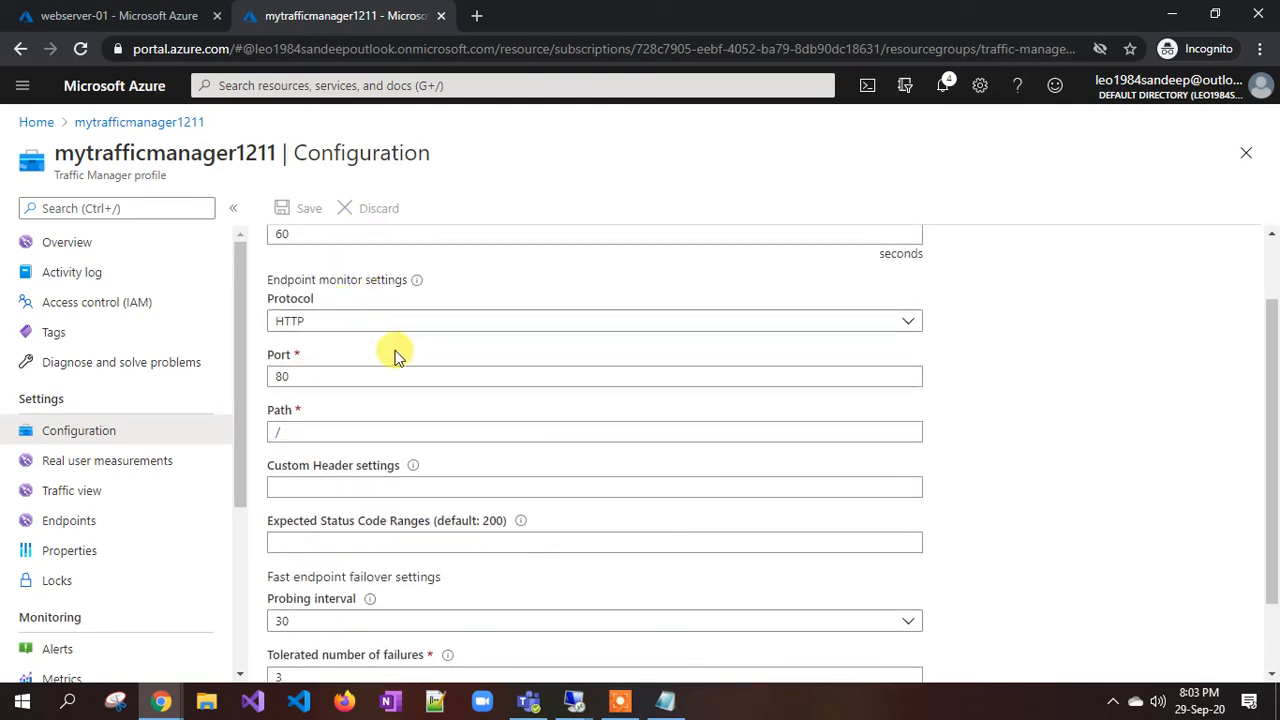
scroll(370, 353, down, 1)
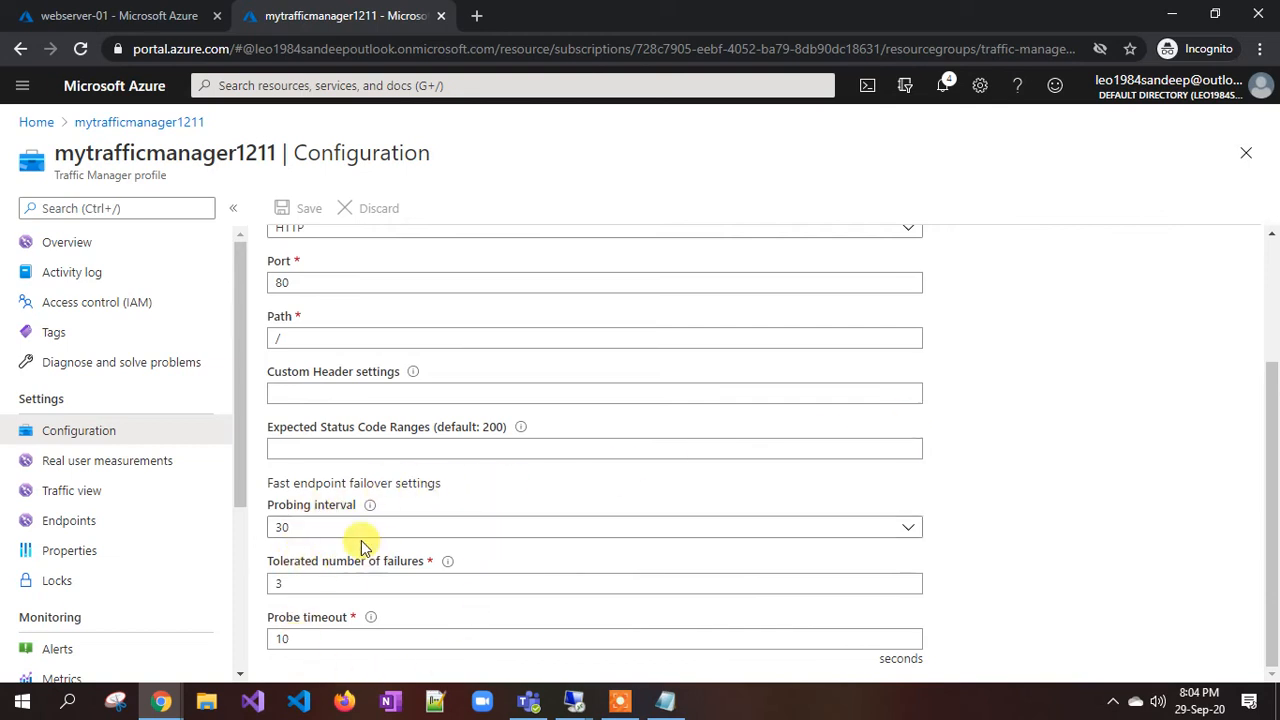
scroll(363, 545, up, 3)
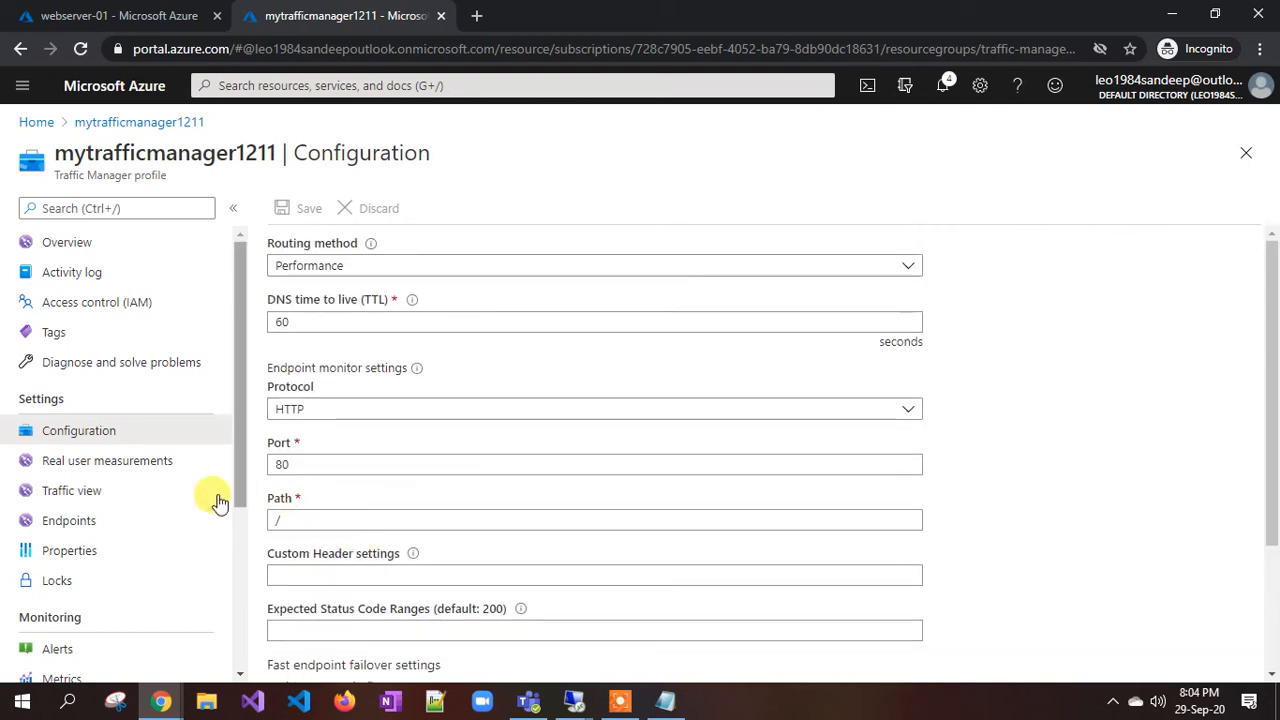
Copy the DNS name from the mytrafficmanager1211 overview, test it in a separate browser tab and return to the overview.
click(100, 250)
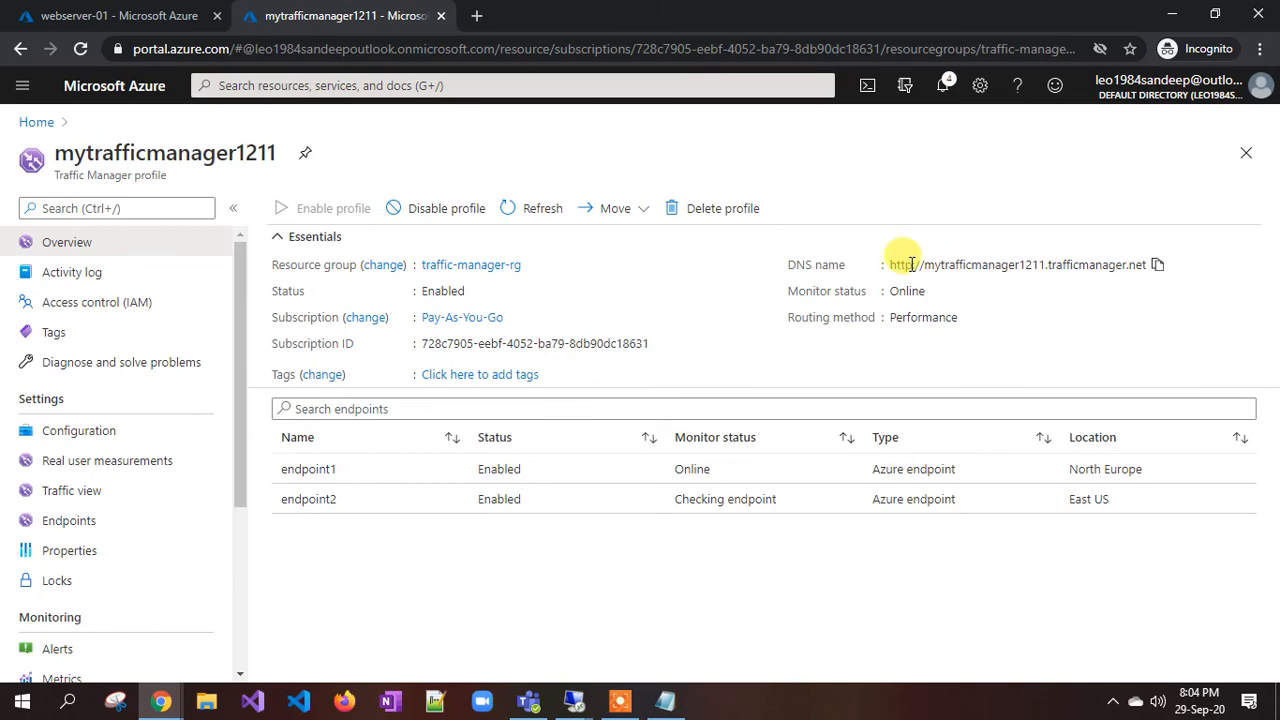
click(1157, 268)
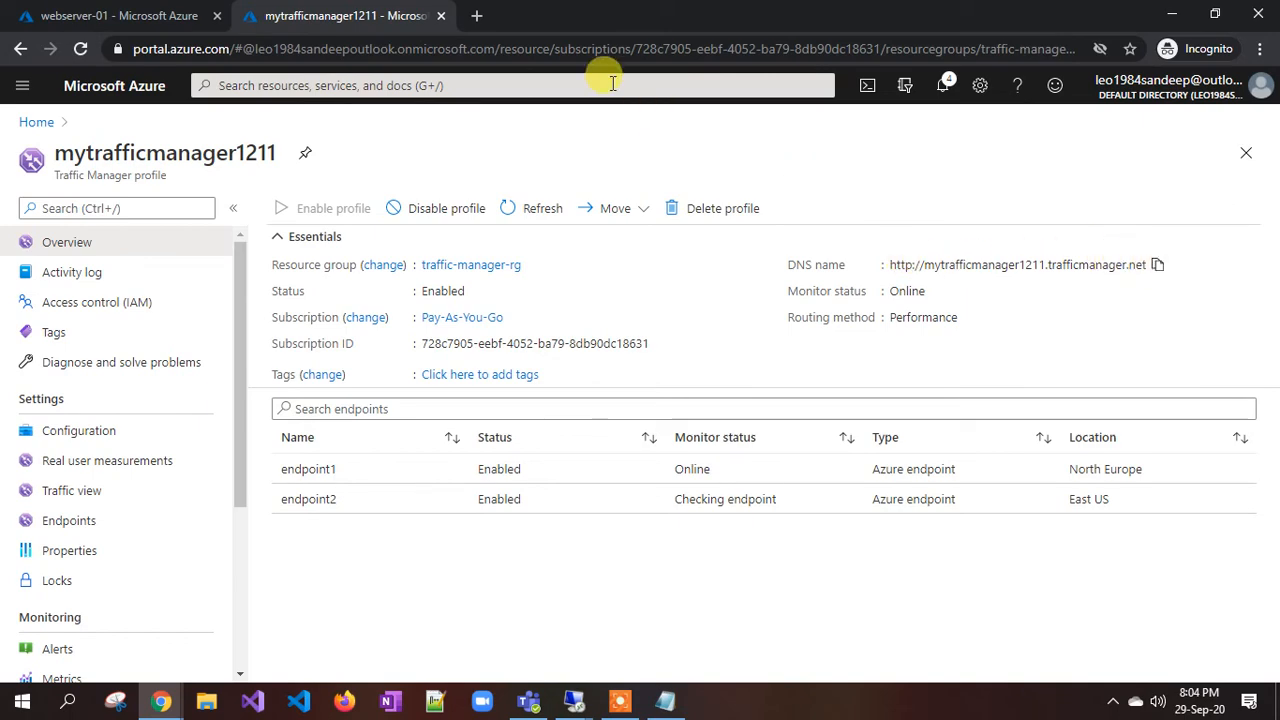
click(476, 16)
key(ctrl+v)
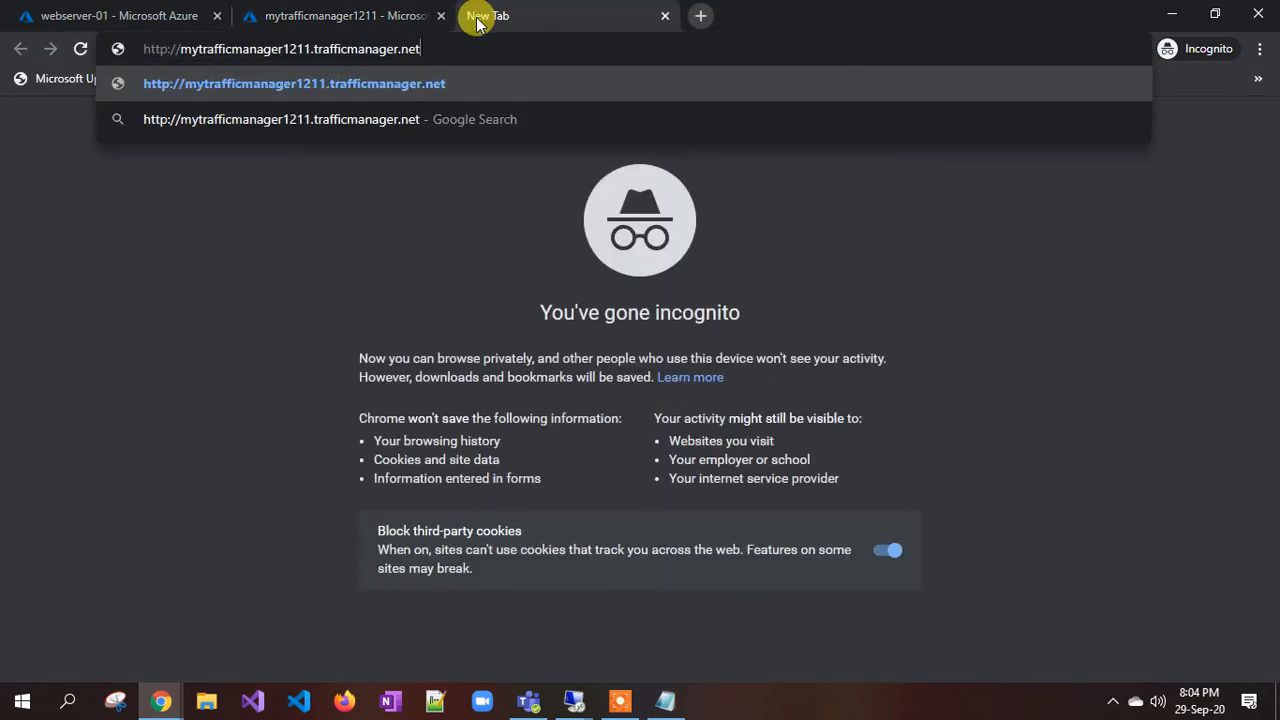
key(Return)
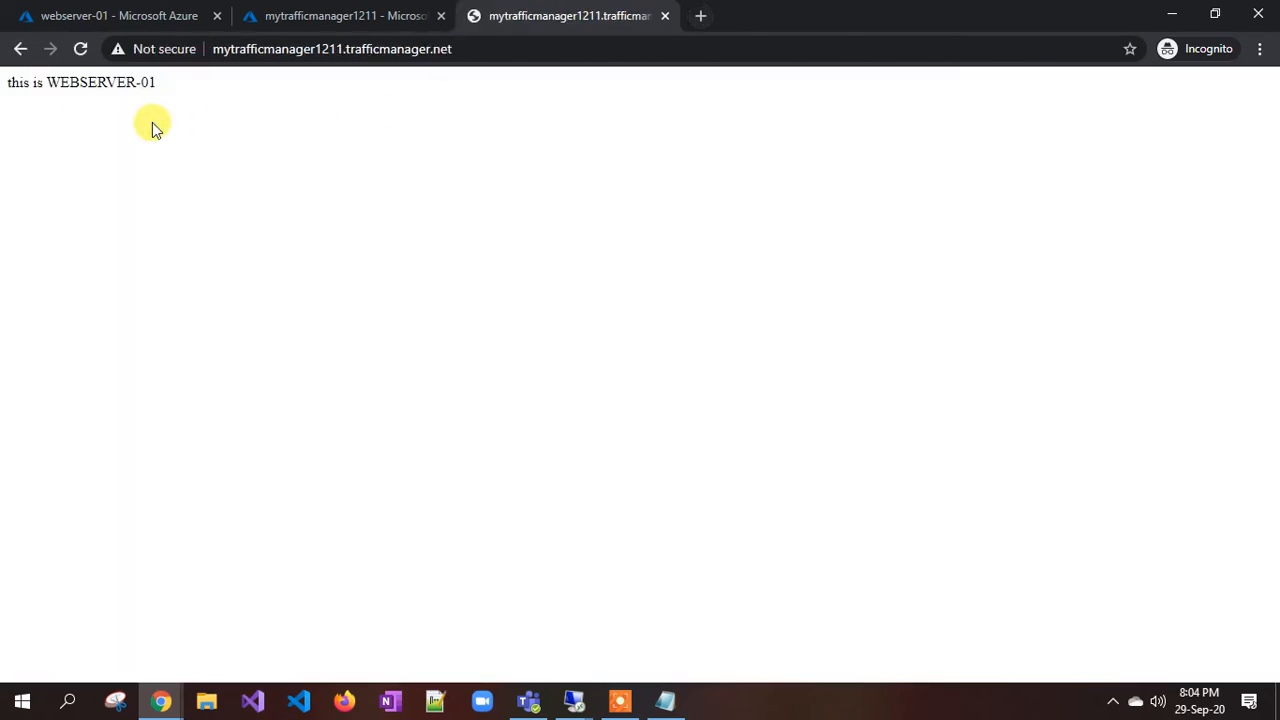
drag(18, 80, 172, 88)
click(90, 81)
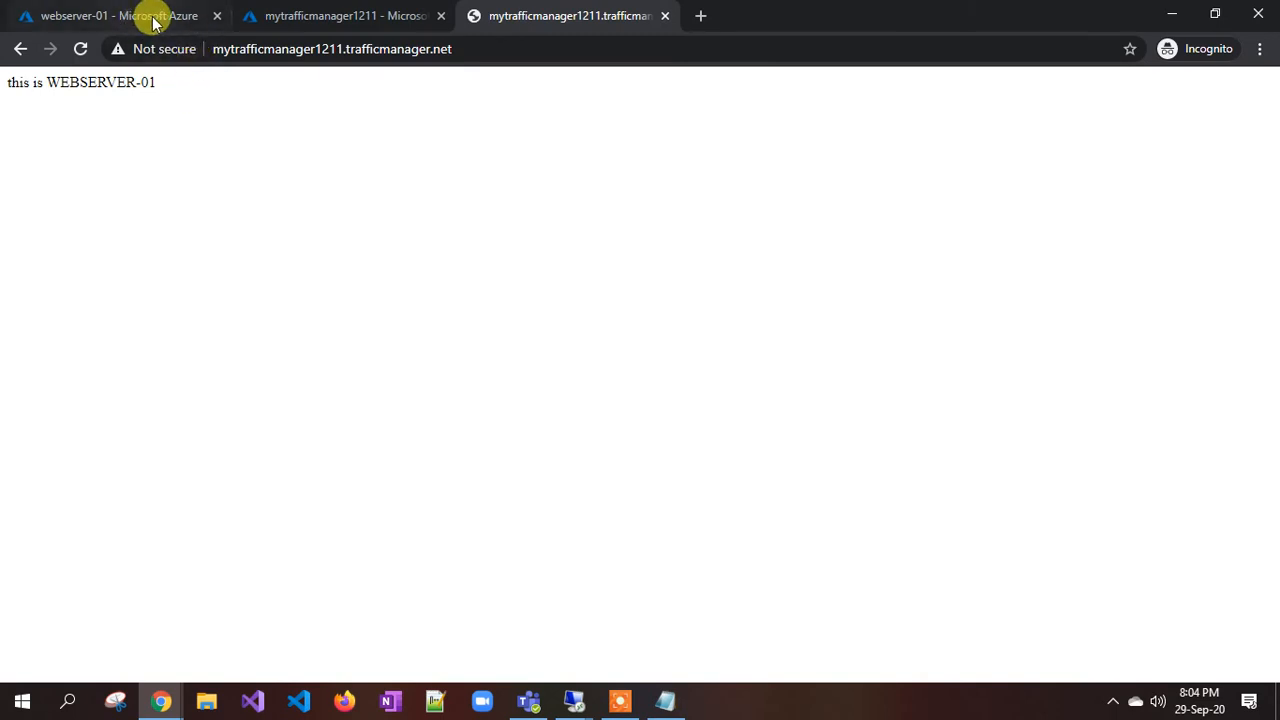
click(275, 15)
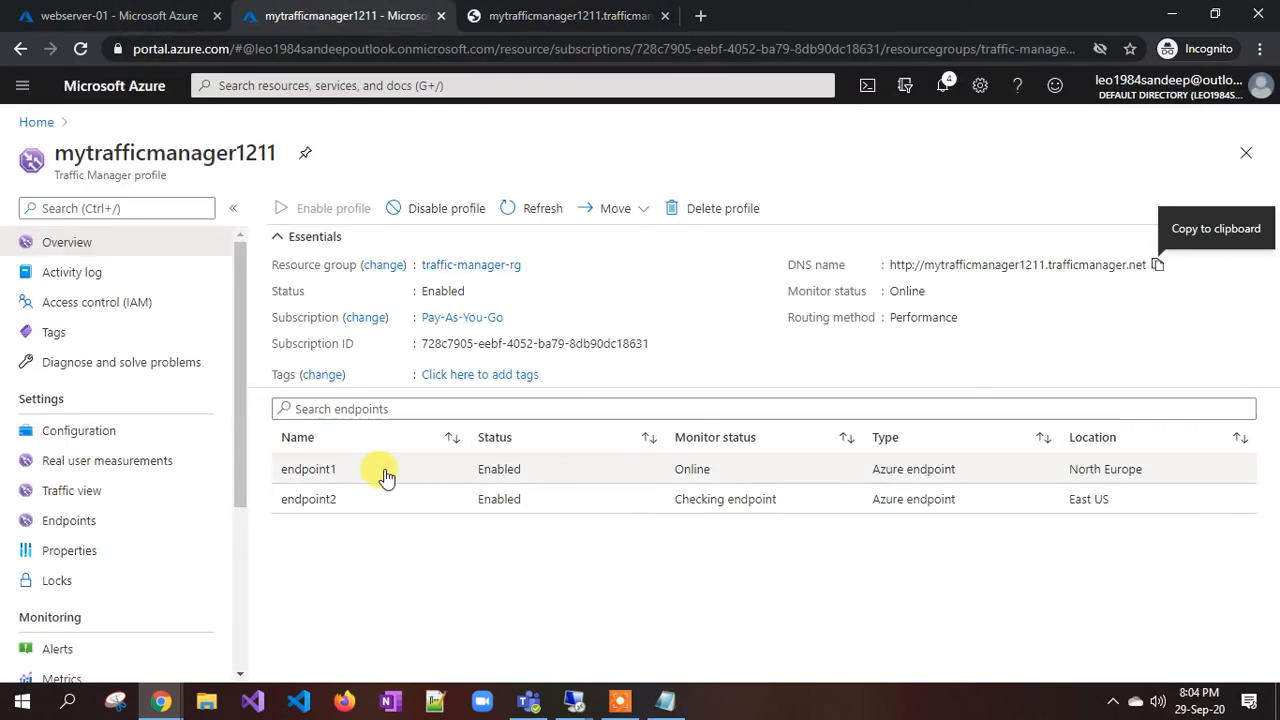
Disable endpoint1 of the mytrafficmanager1211 profile, save the change and return to the endpoints list to check both endpoints.
click(84, 522)
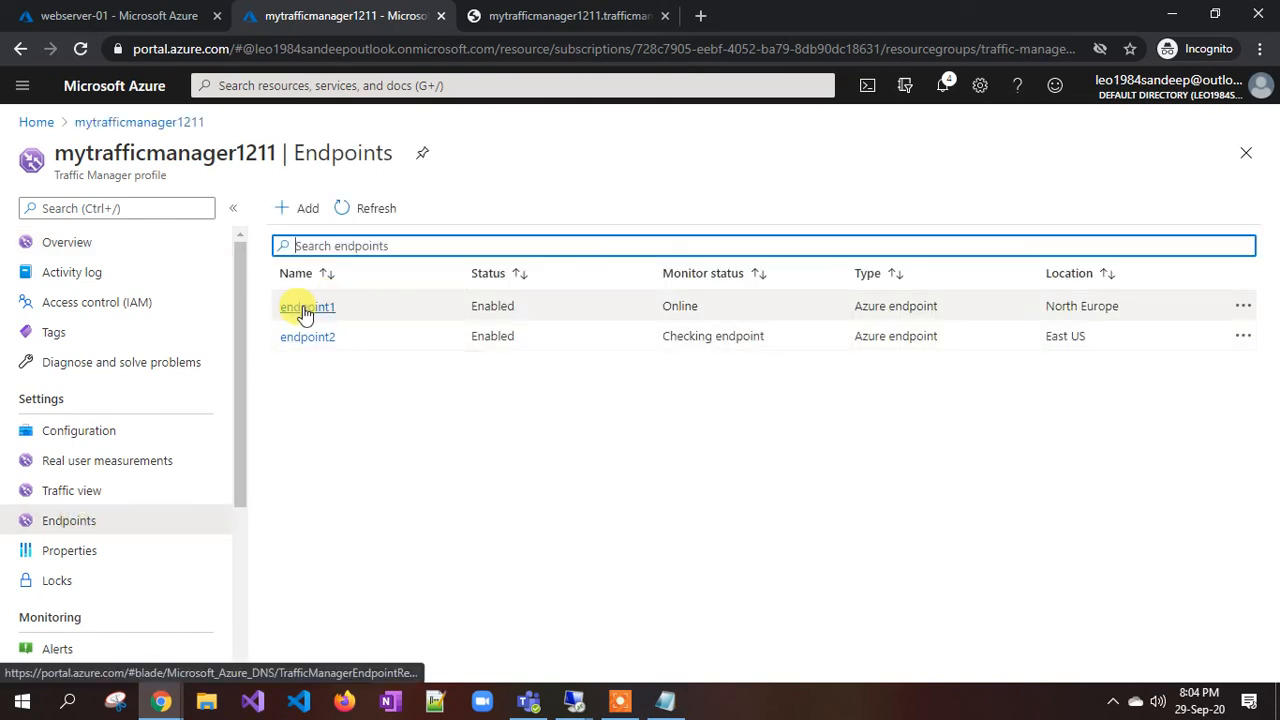
click(303, 309)
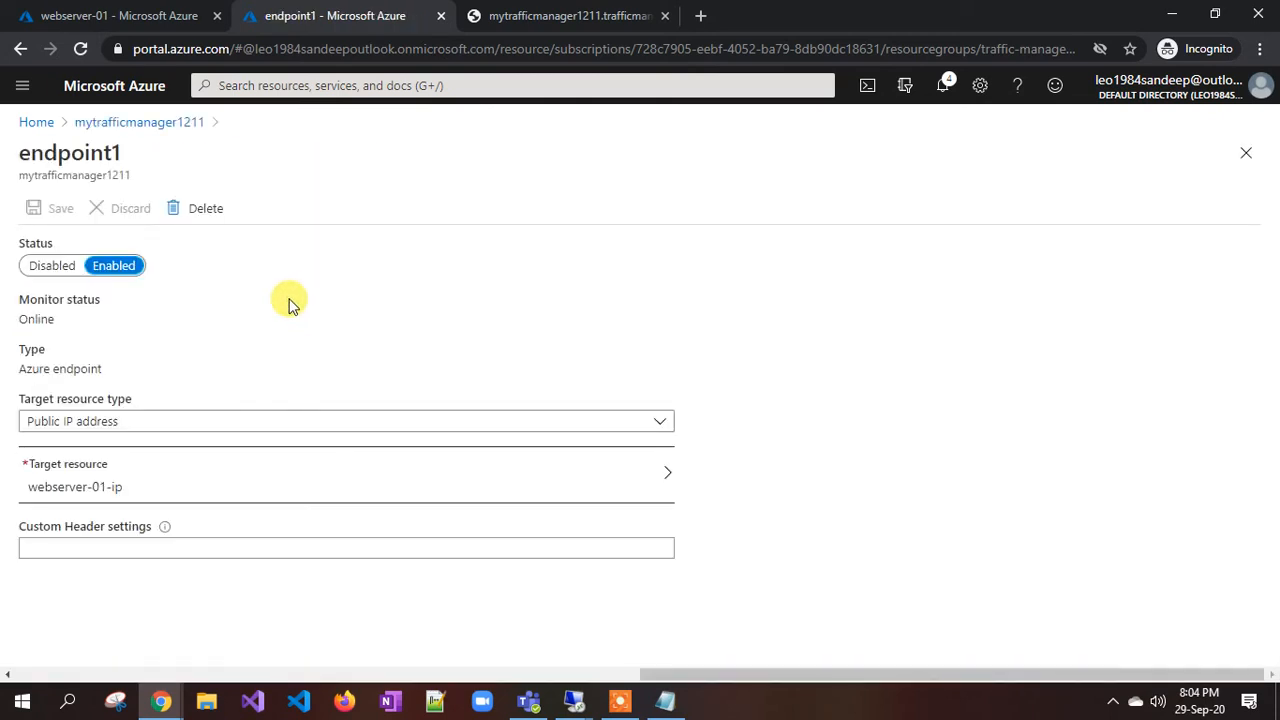
click(42, 265)
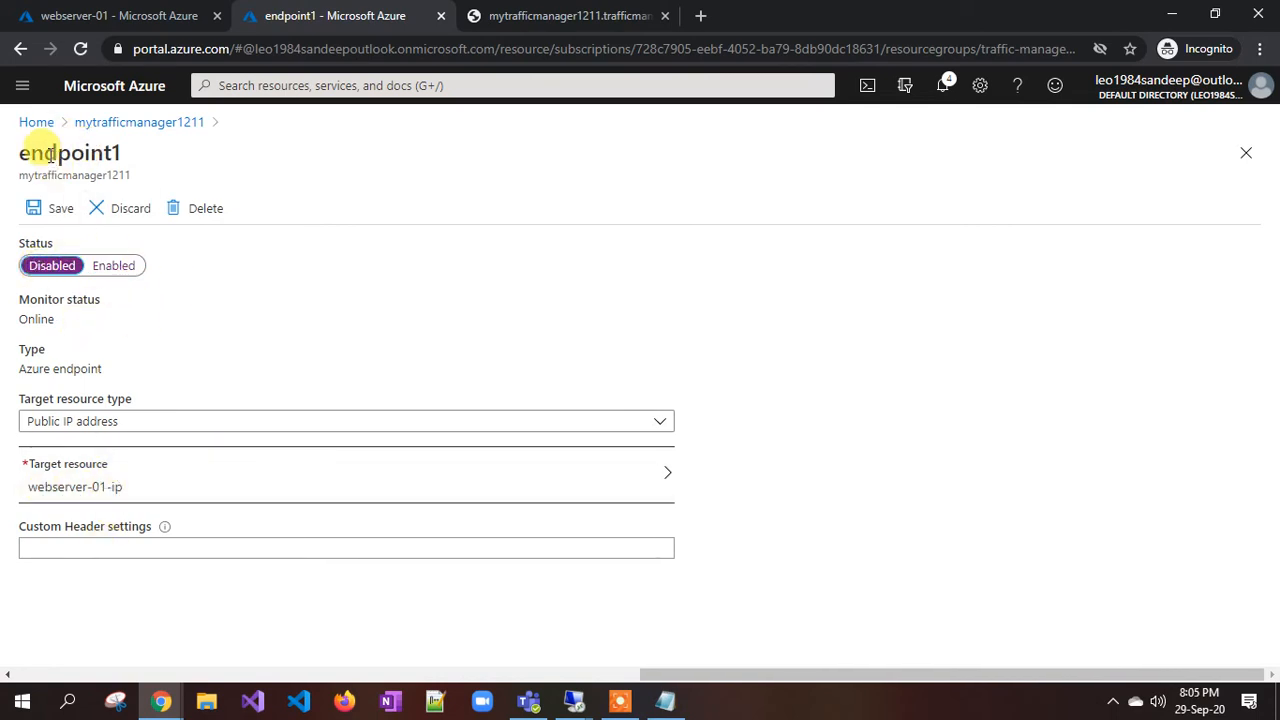
click(40, 208)
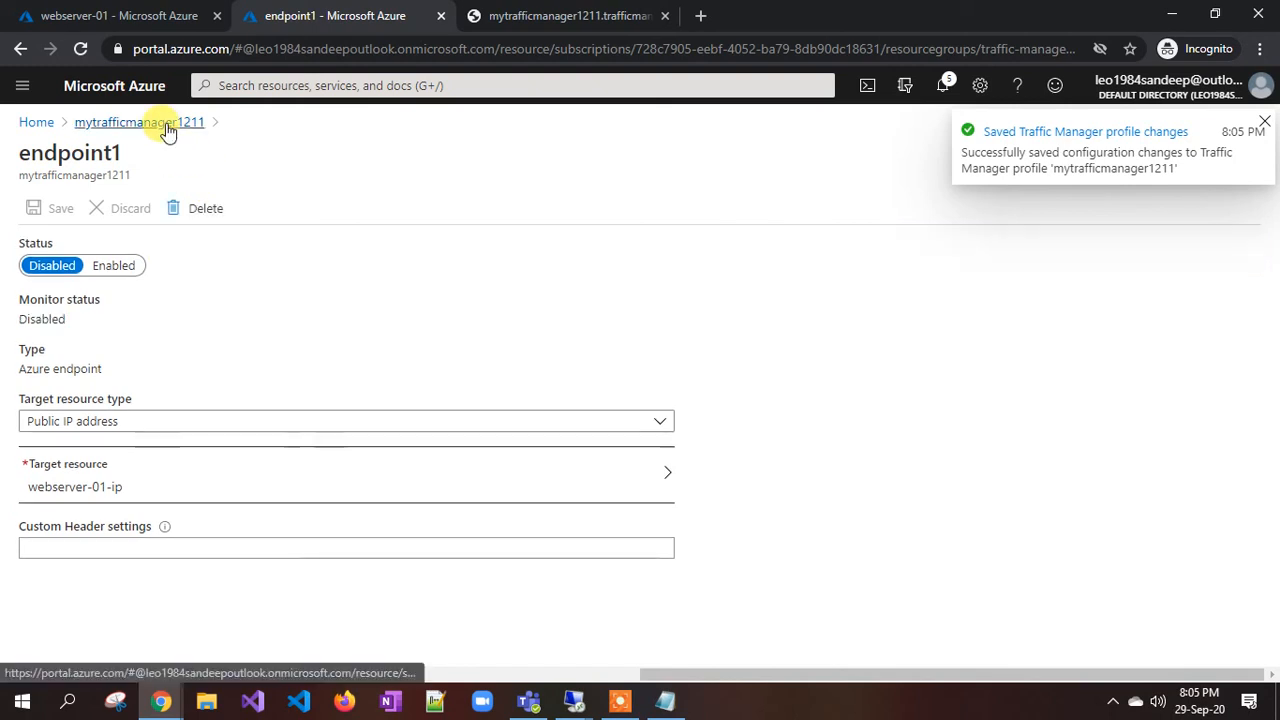
click(164, 126)
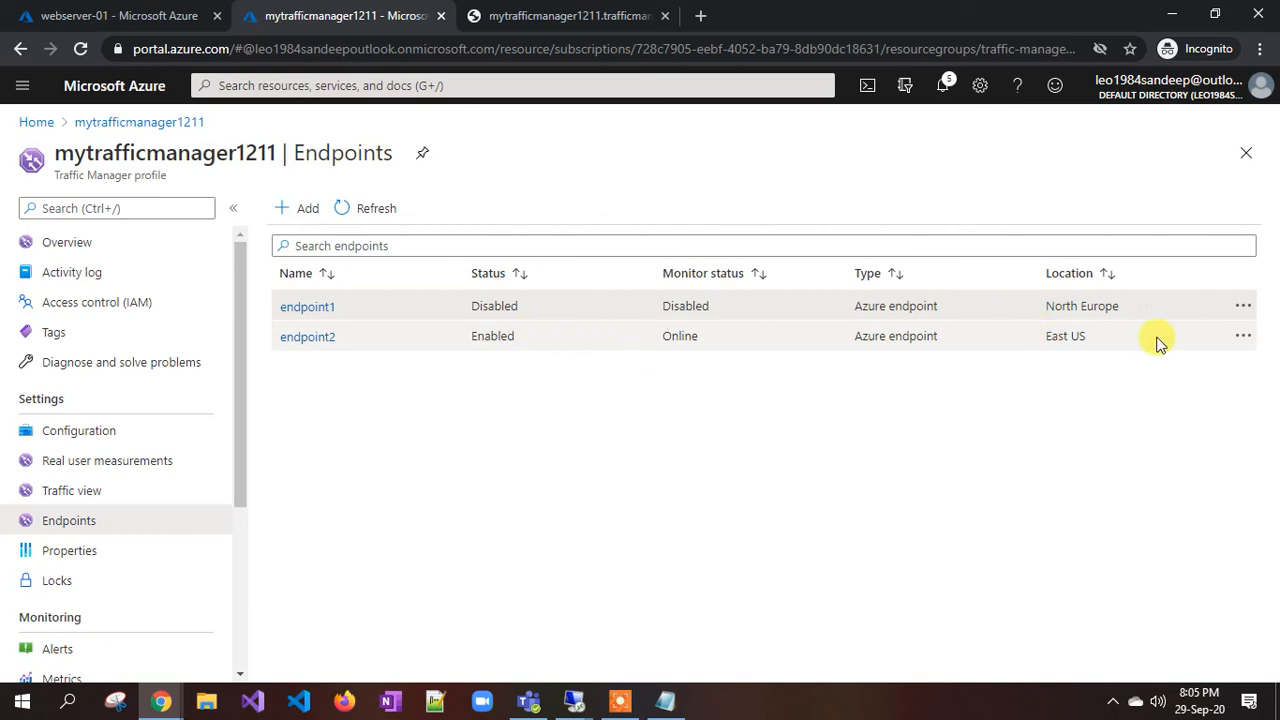
drag(1058, 337, 1080, 337)
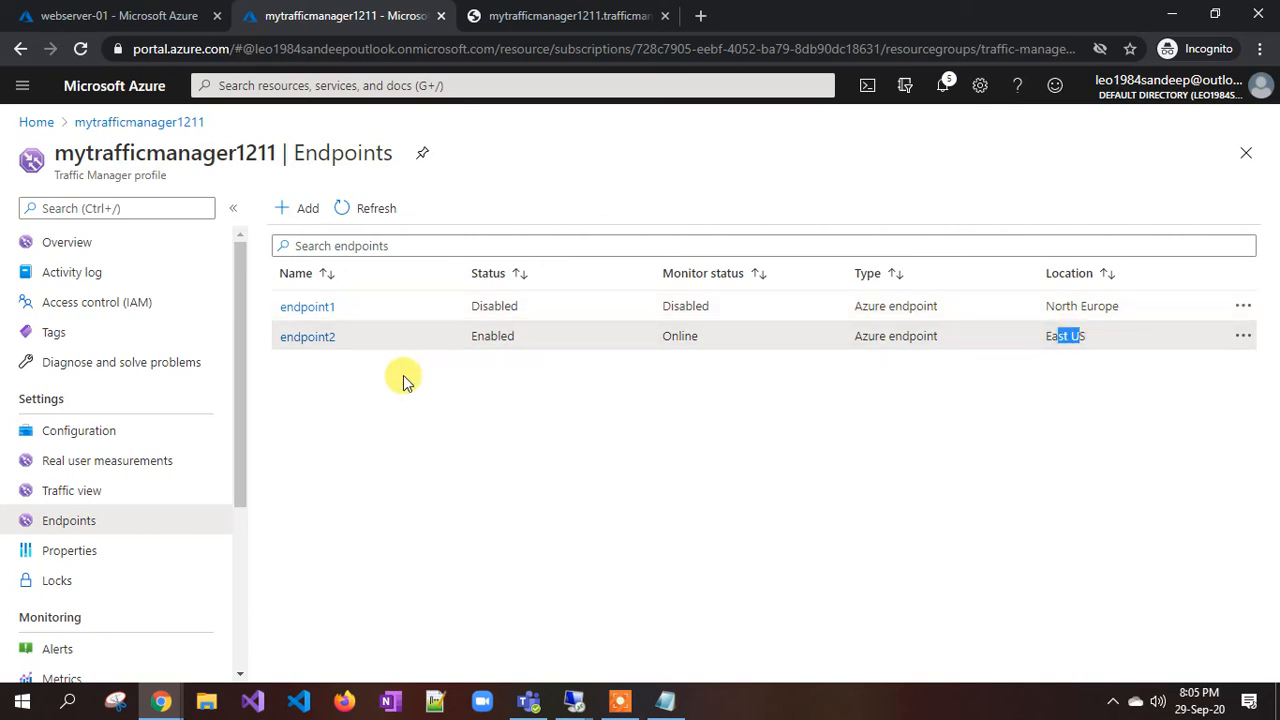
Reload the mytrafficmanager1211.trafficmanager.net page in its incognito tab to test which web server responds.
click(522, 12)
click(80, 48)
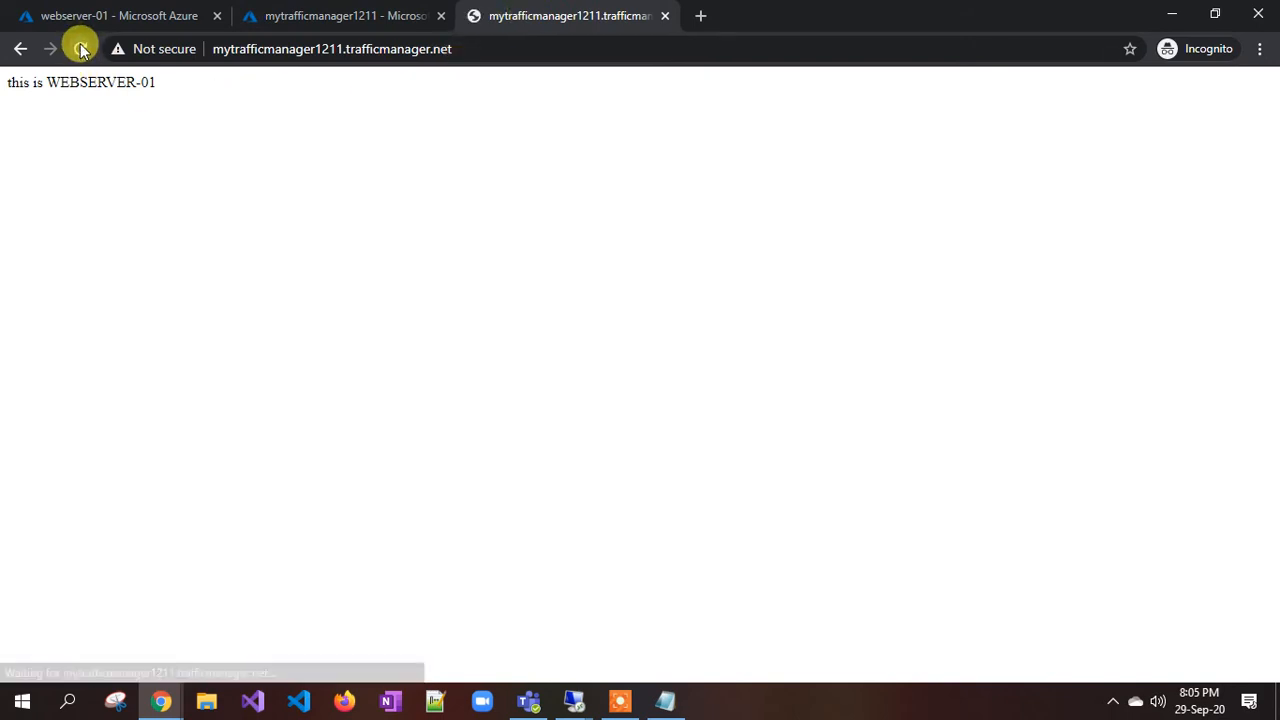
click(82, 50)
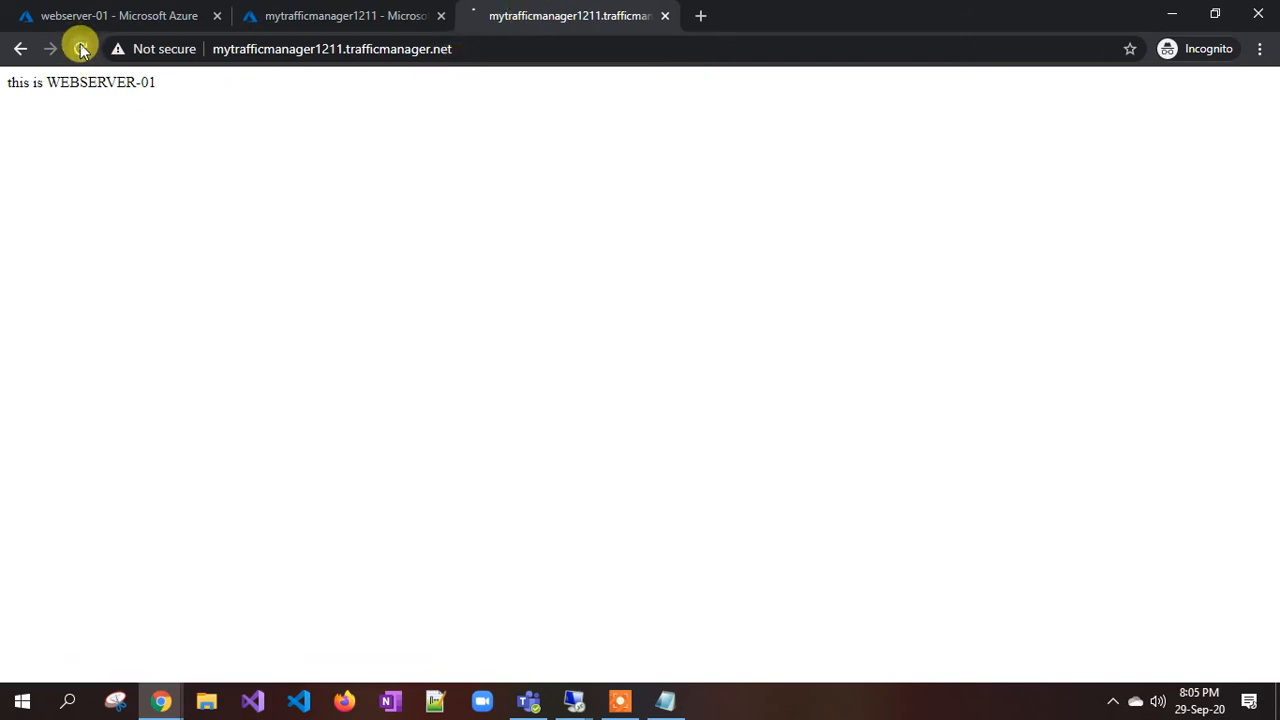
click(357, 50)
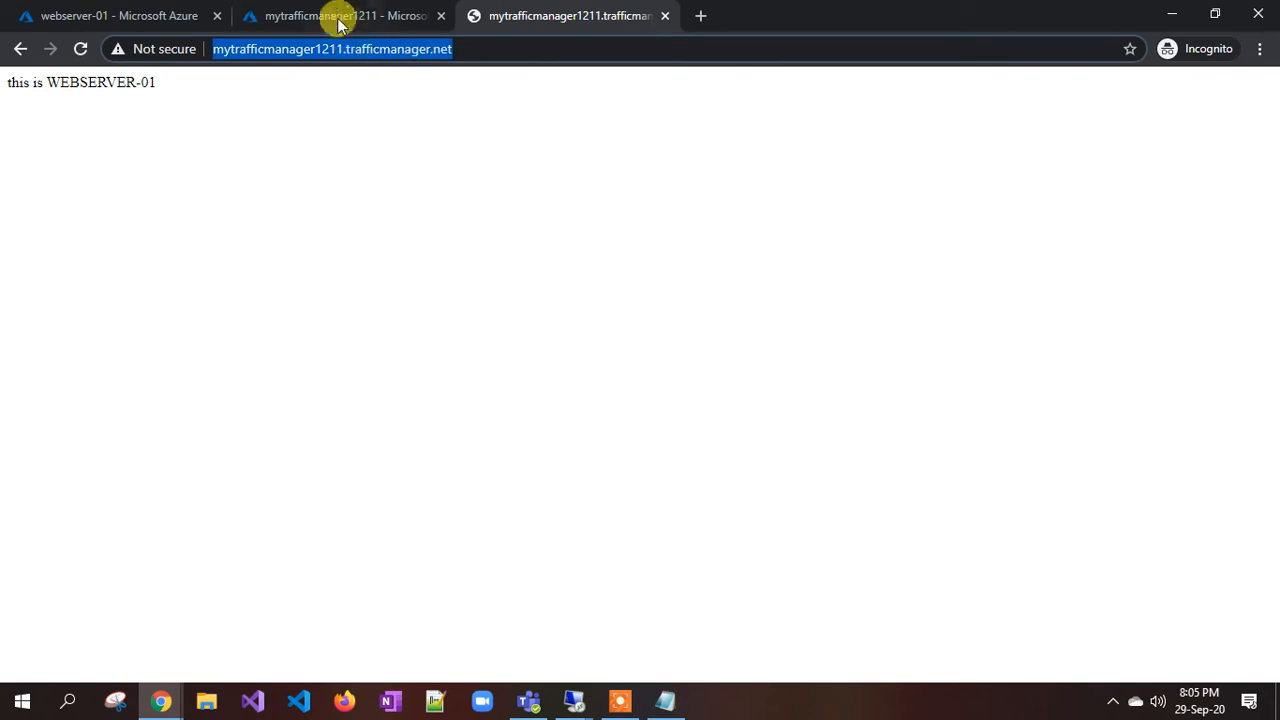
Copy the DNS name from the profile's overview and open it in a new tab of the regular Chrome window.
click(337, 16)
click(100, 244)
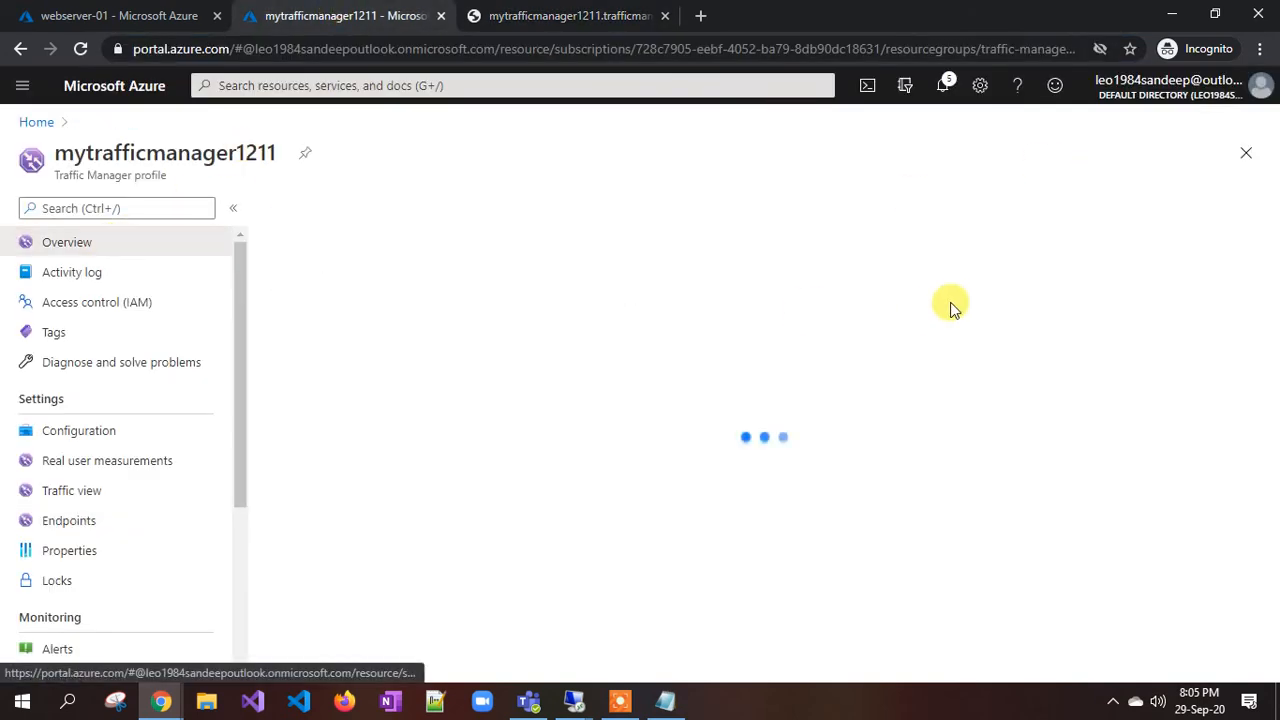
click(1157, 264)
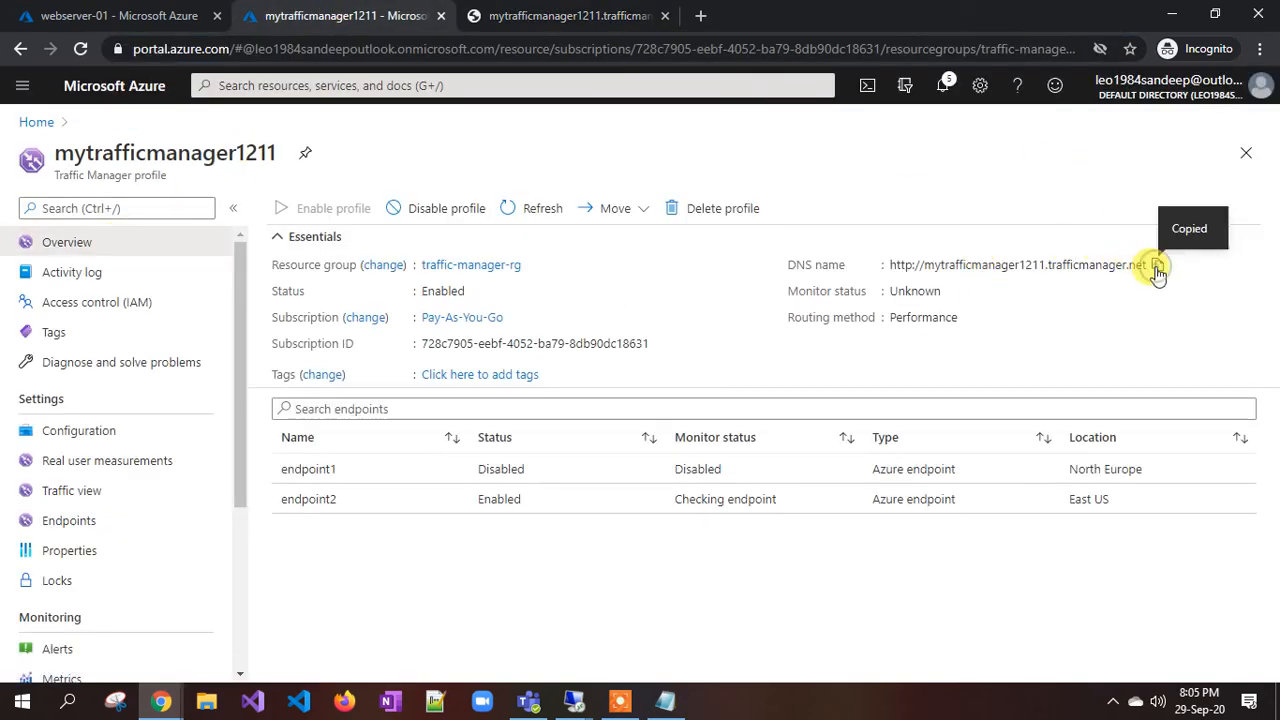
mouse_move(162, 698)
click(80, 643)
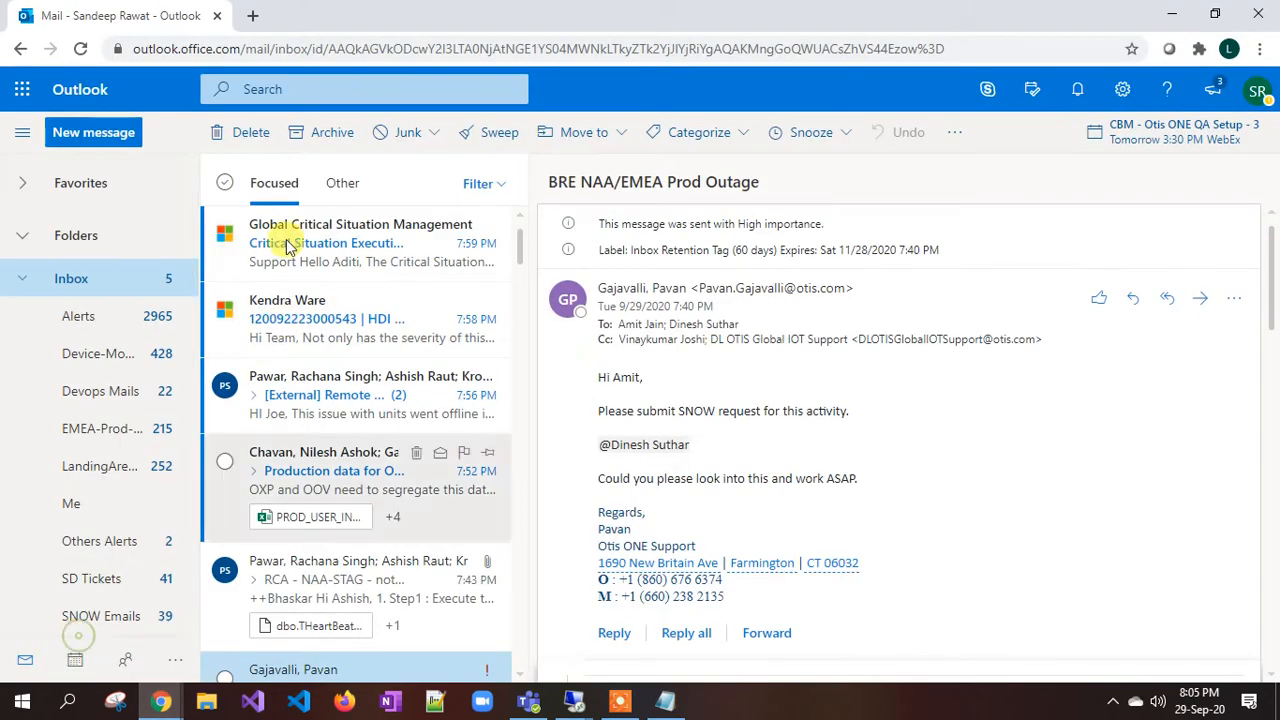
click(253, 18)
key(ctrl+v)
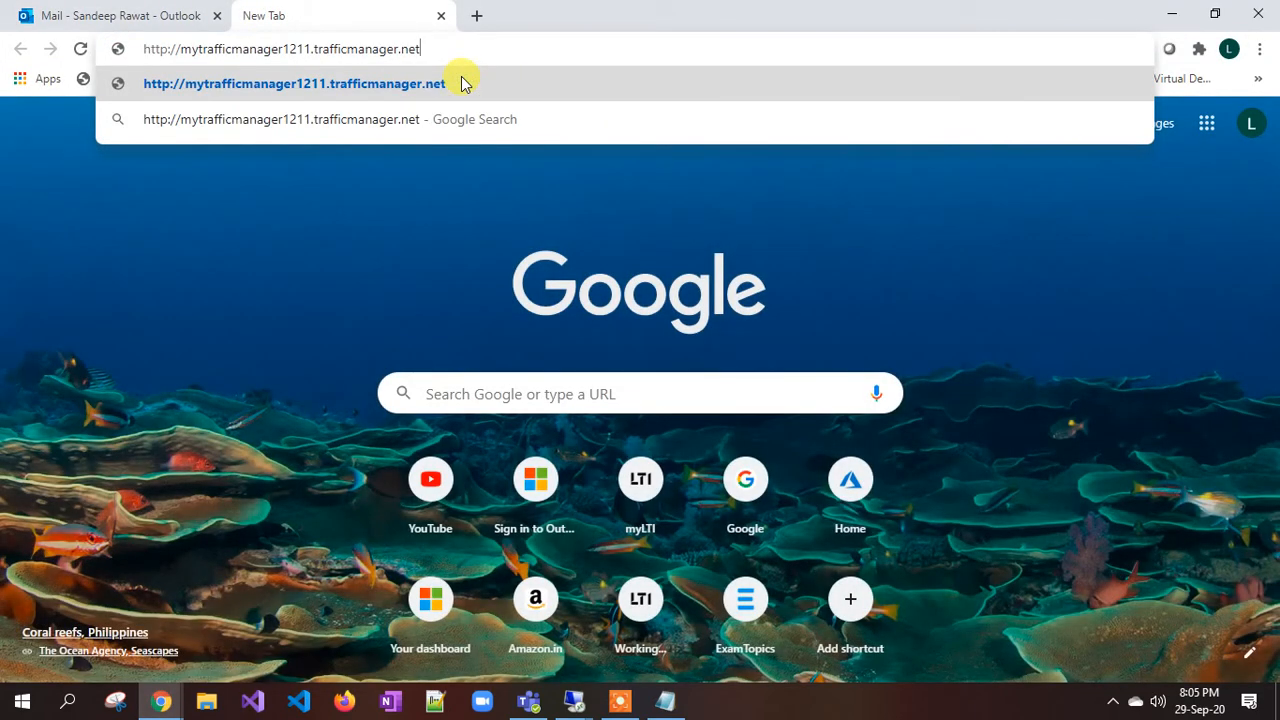
click(462, 83)
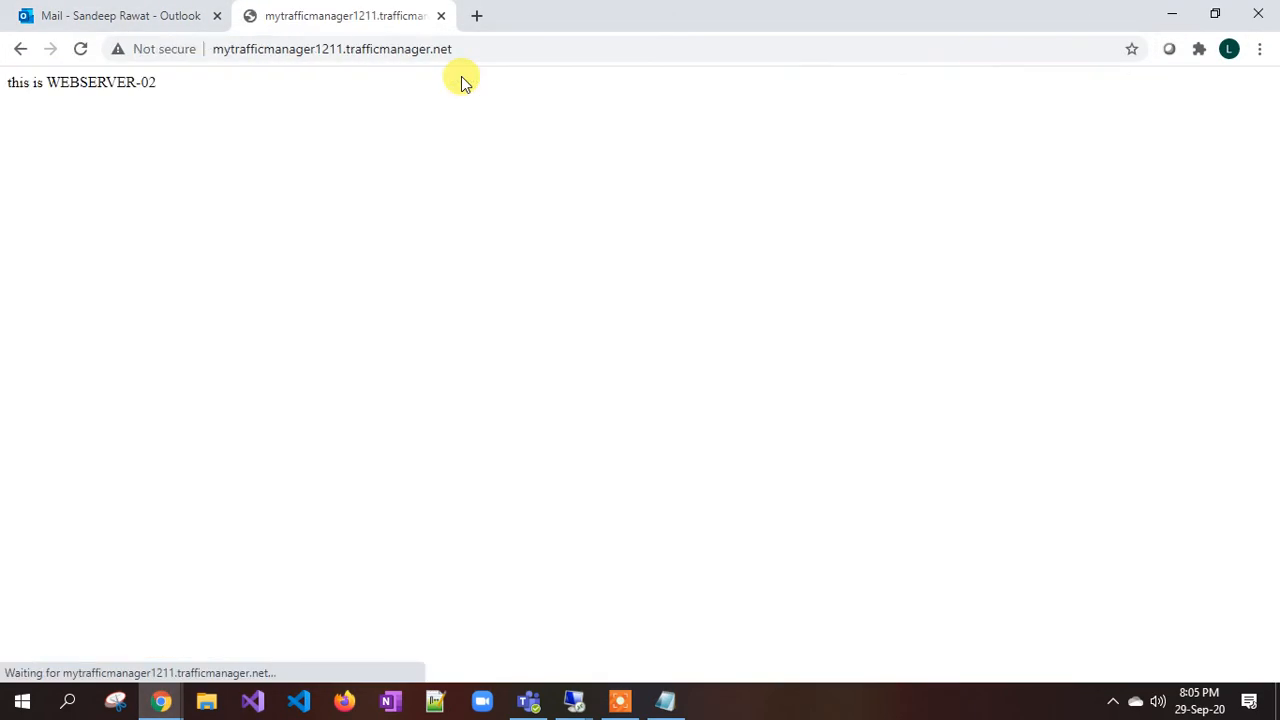
drag(44, 82, 152, 82)
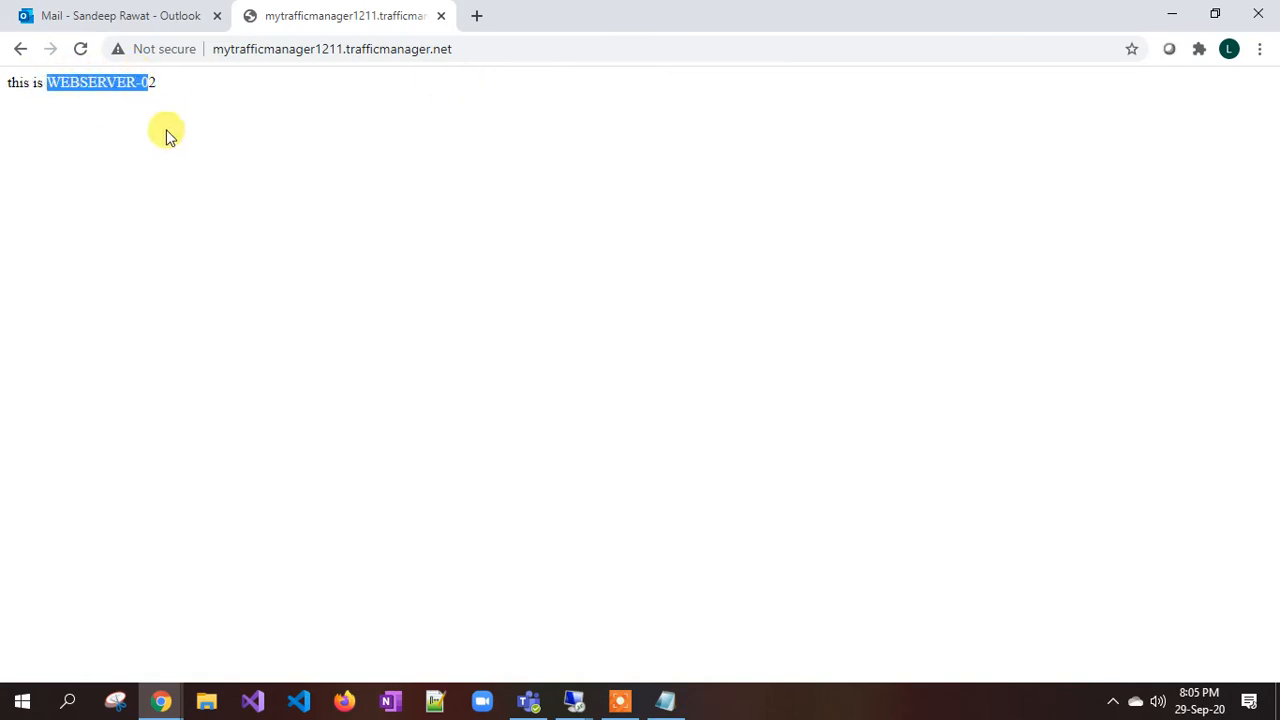
click(168, 117)
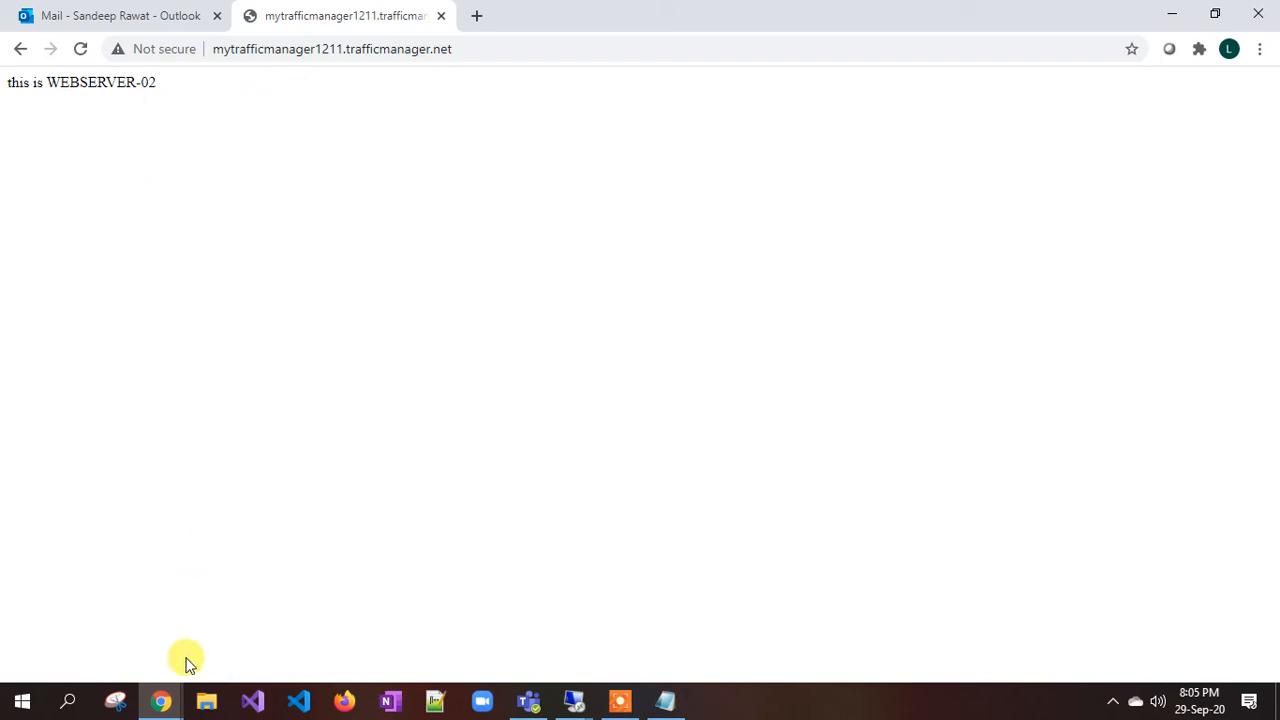
Back in the Azure portal, set the profile's routing method to Priority, save it and open the endpoints list.
click(168, 704)
click(275, 619)
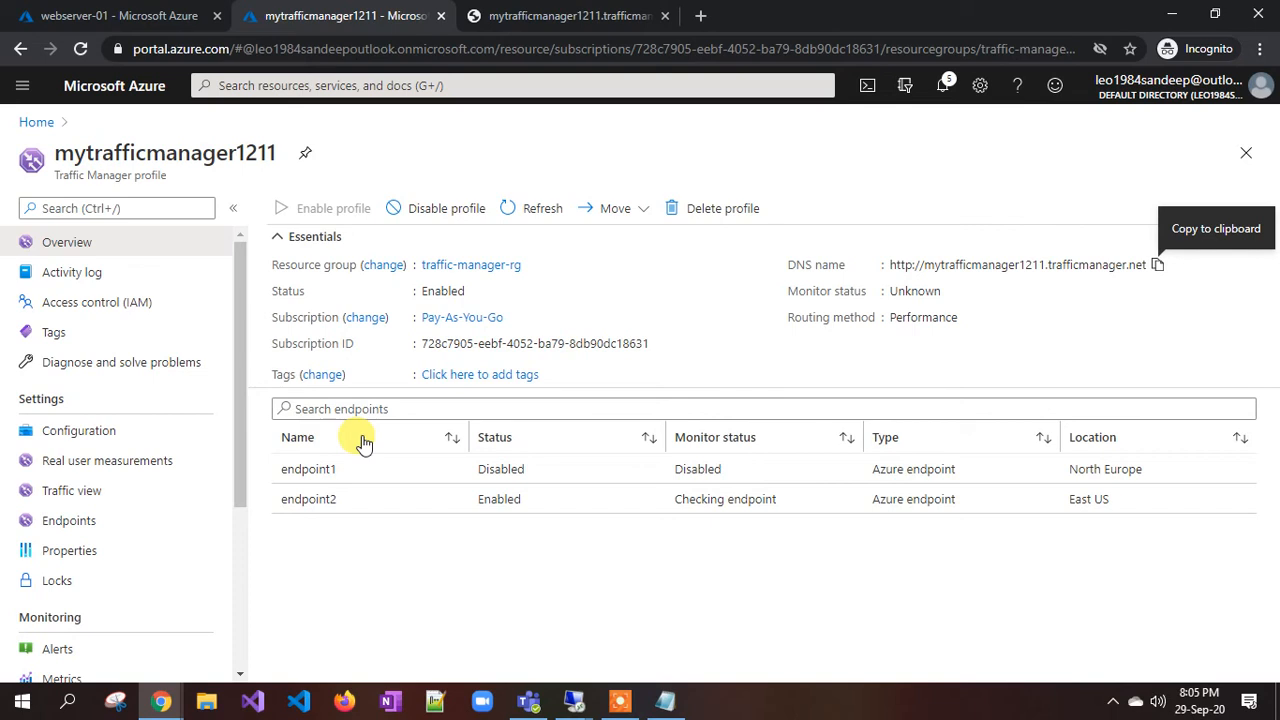
click(122, 431)
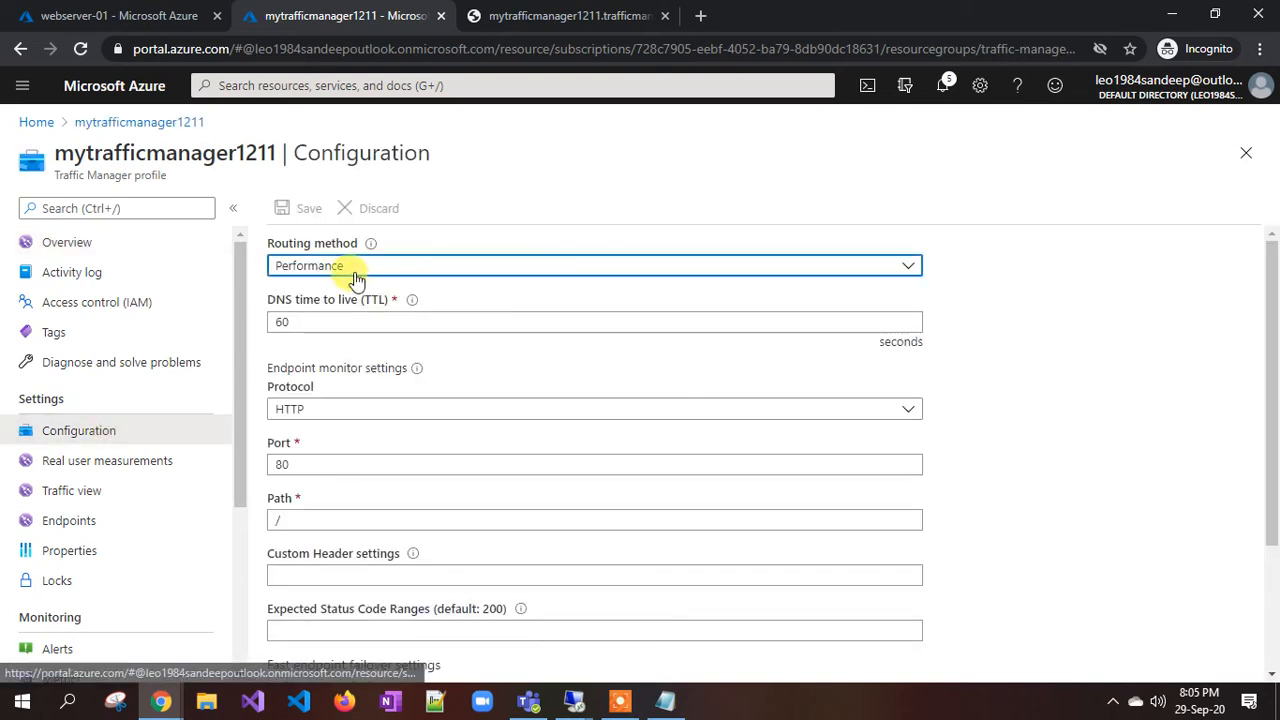
click(362, 266)
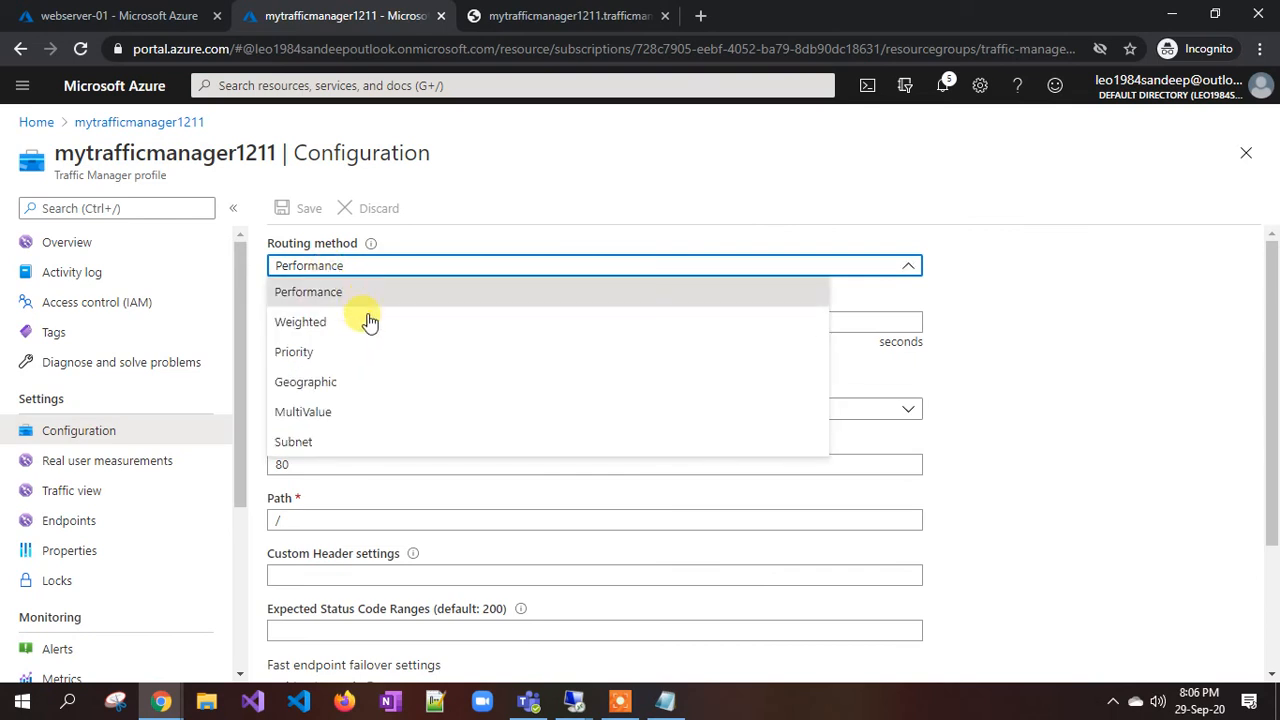
click(316, 351)
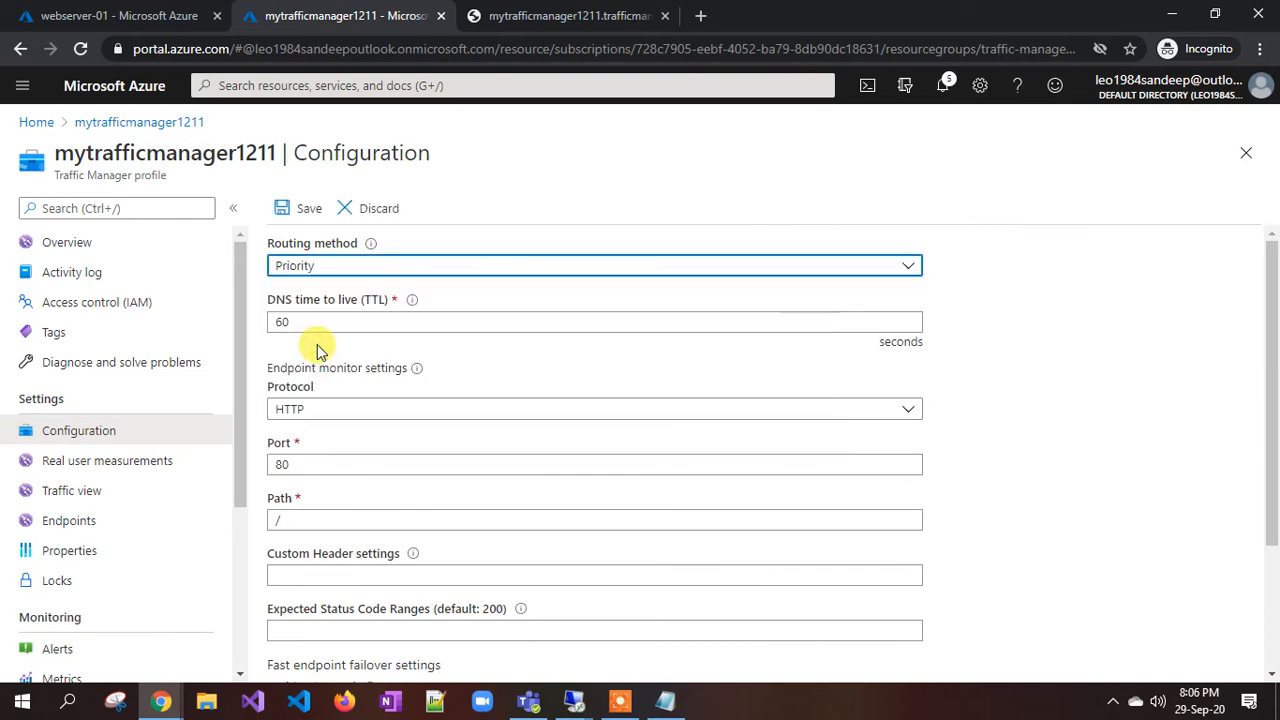
click(303, 212)
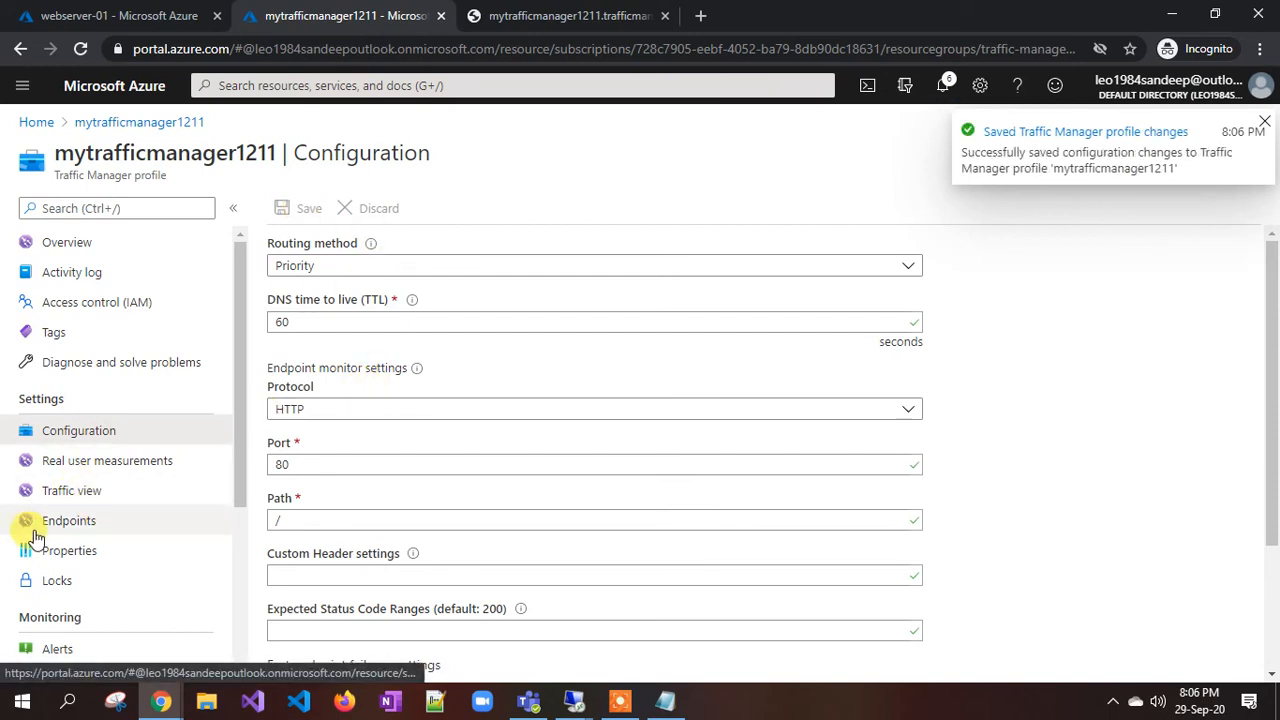
click(68, 522)
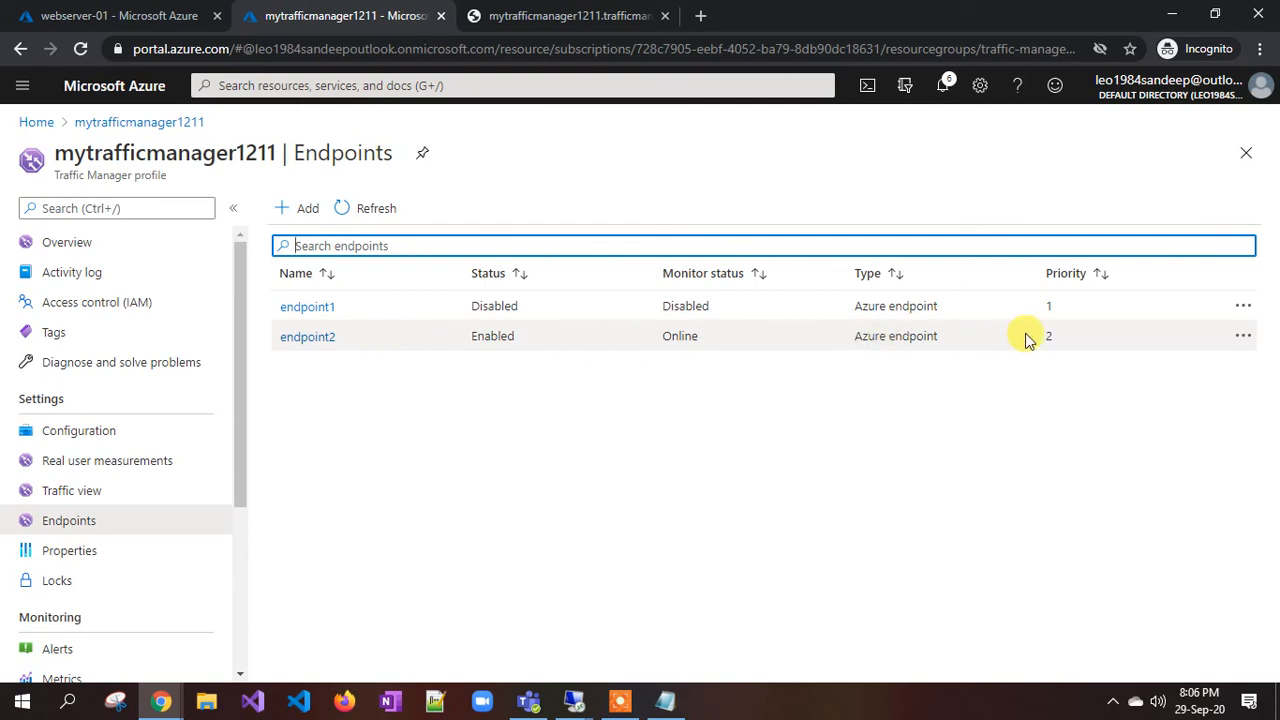
Reload the Traffic Manager test page in the incognito tab, copy its address, and reload it in the regular Chrome window.
click(560, 16)
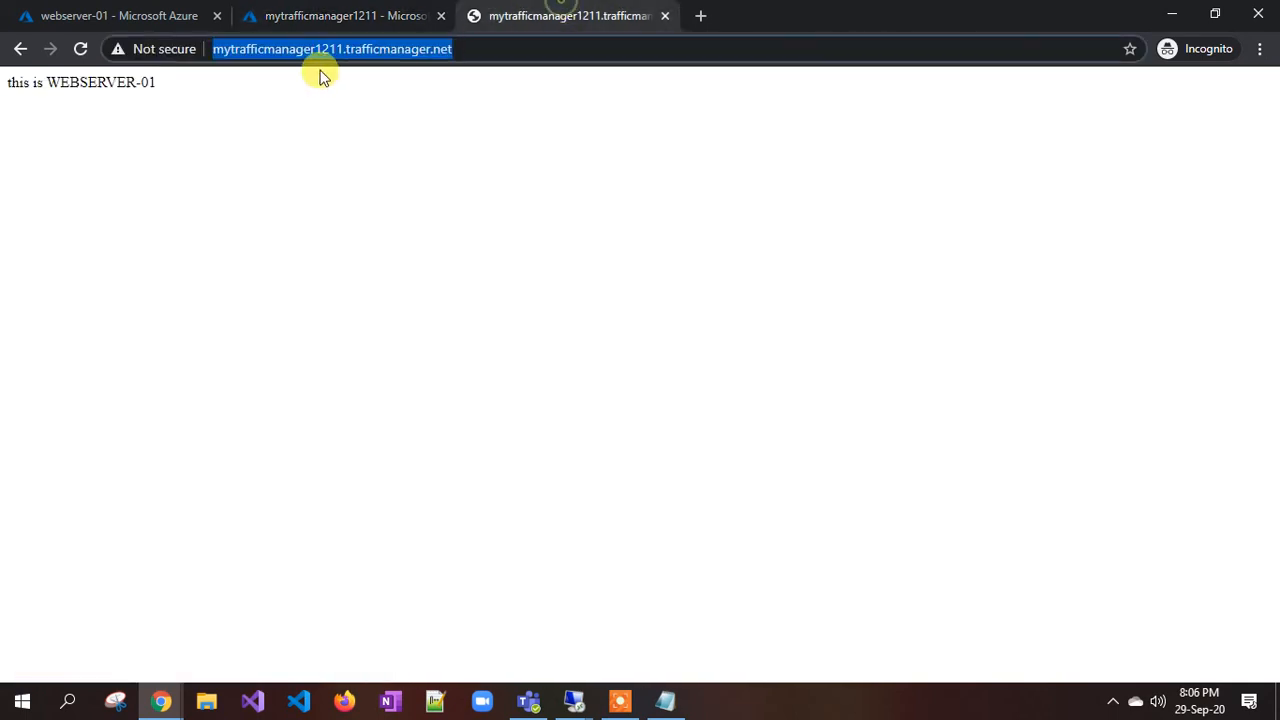
click(80, 48)
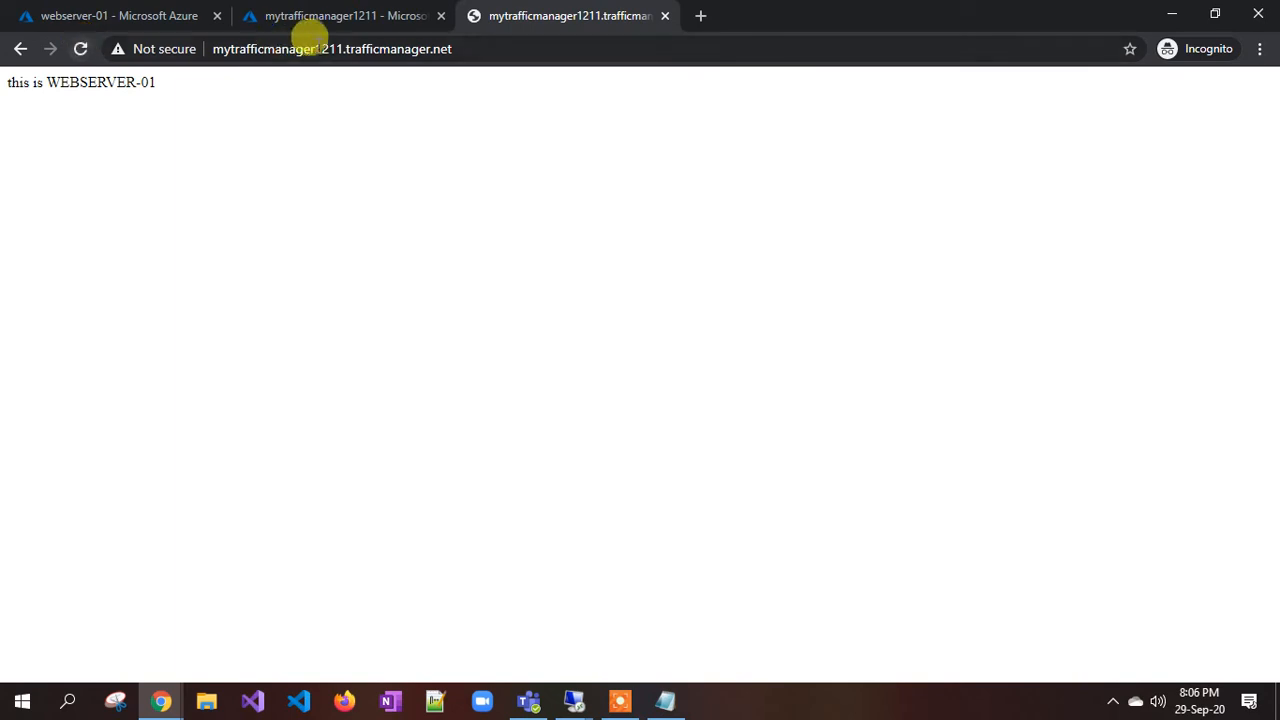
click(325, 50)
key(ctrl+c)
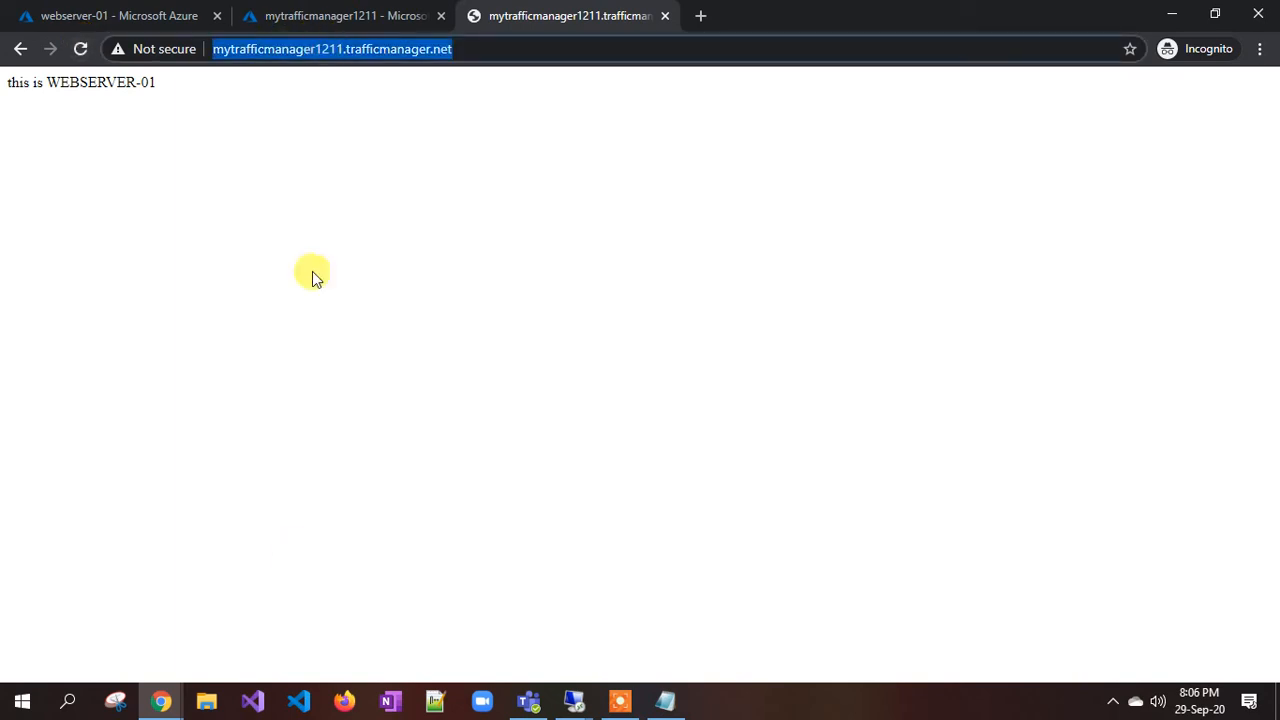
mouse_move(165, 698)
click(110, 646)
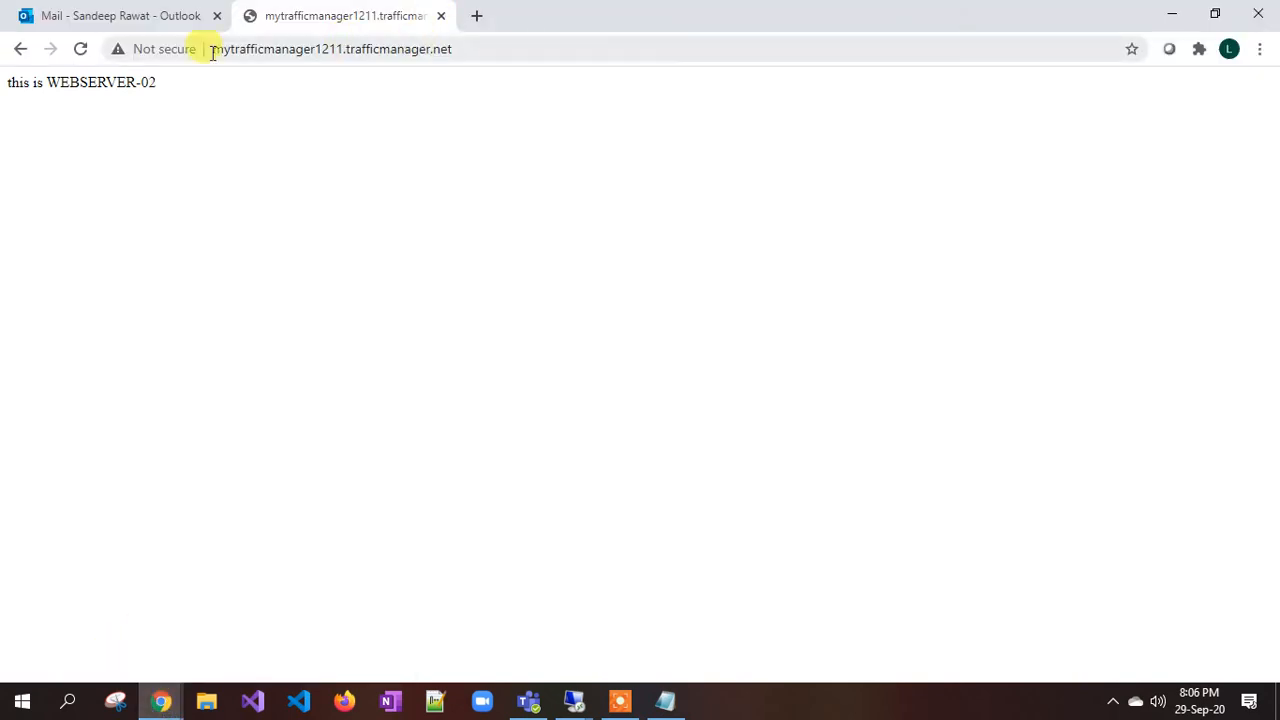
click(80, 48)
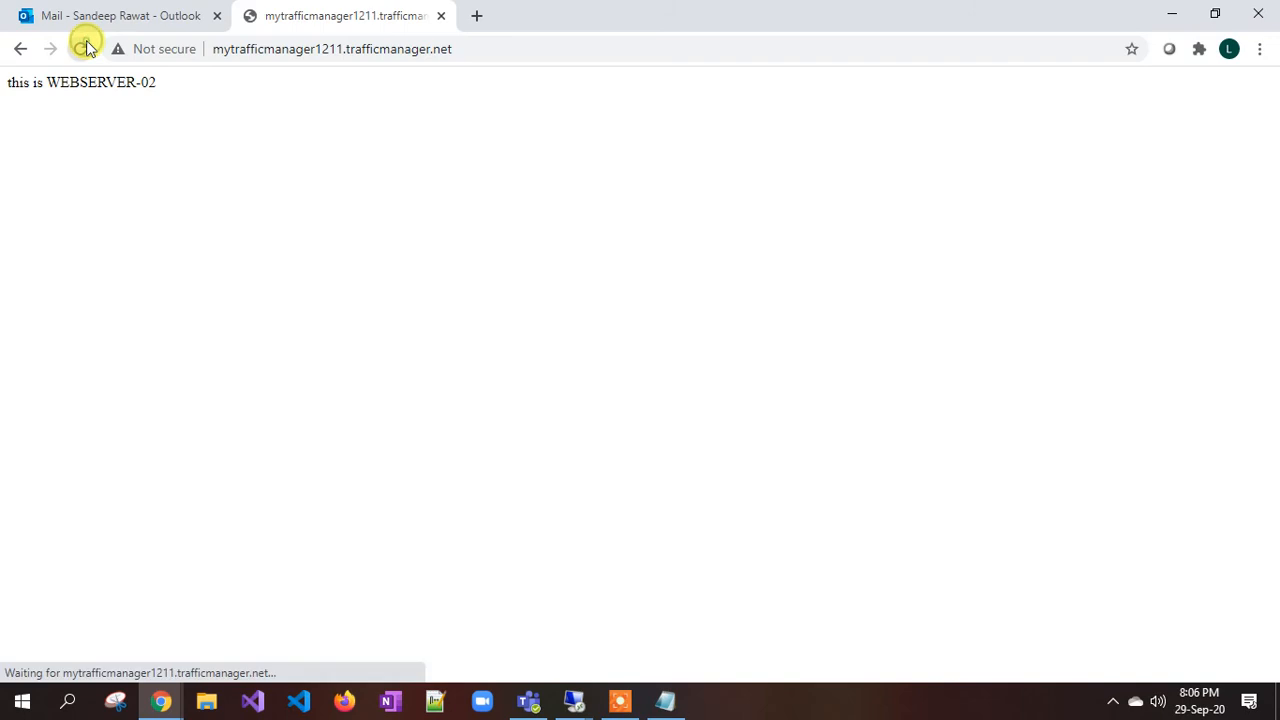
Test mytrafficmanager1211.trafficmanager.net in a new incognito window, then close that window.
click(1259, 48)
click(1166, 120)
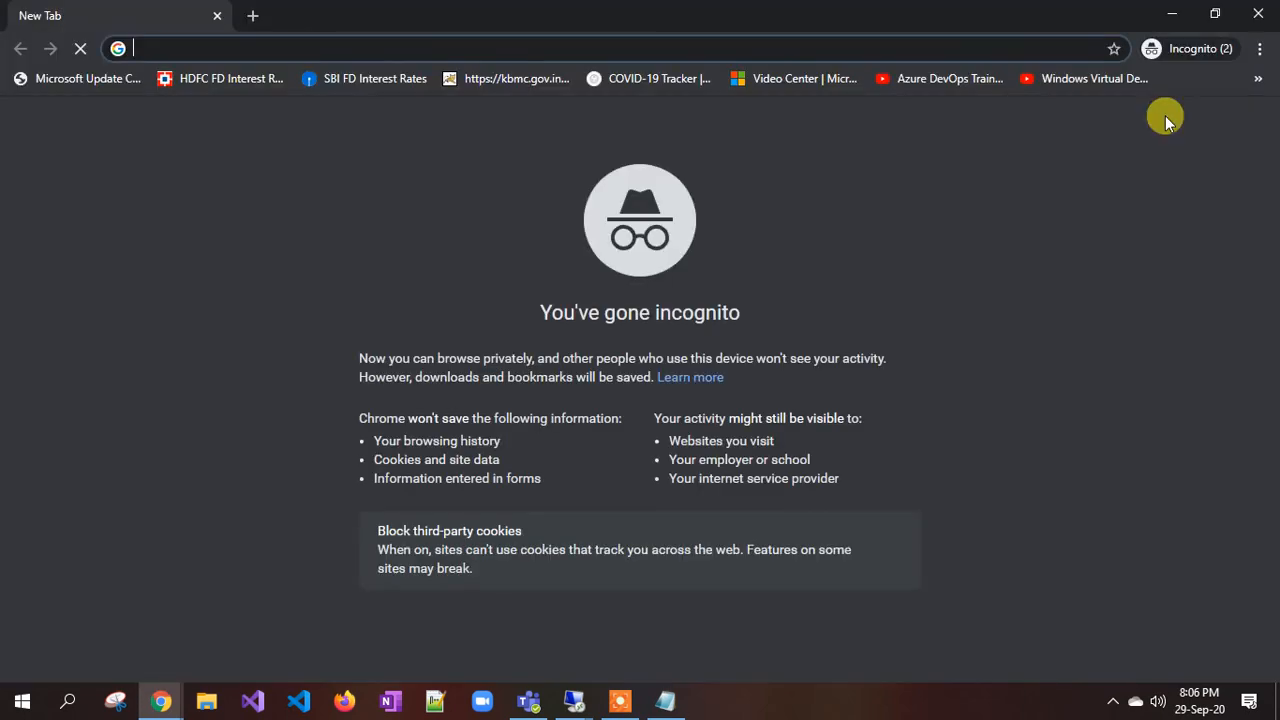
key(ctrl+v)
key(Return)
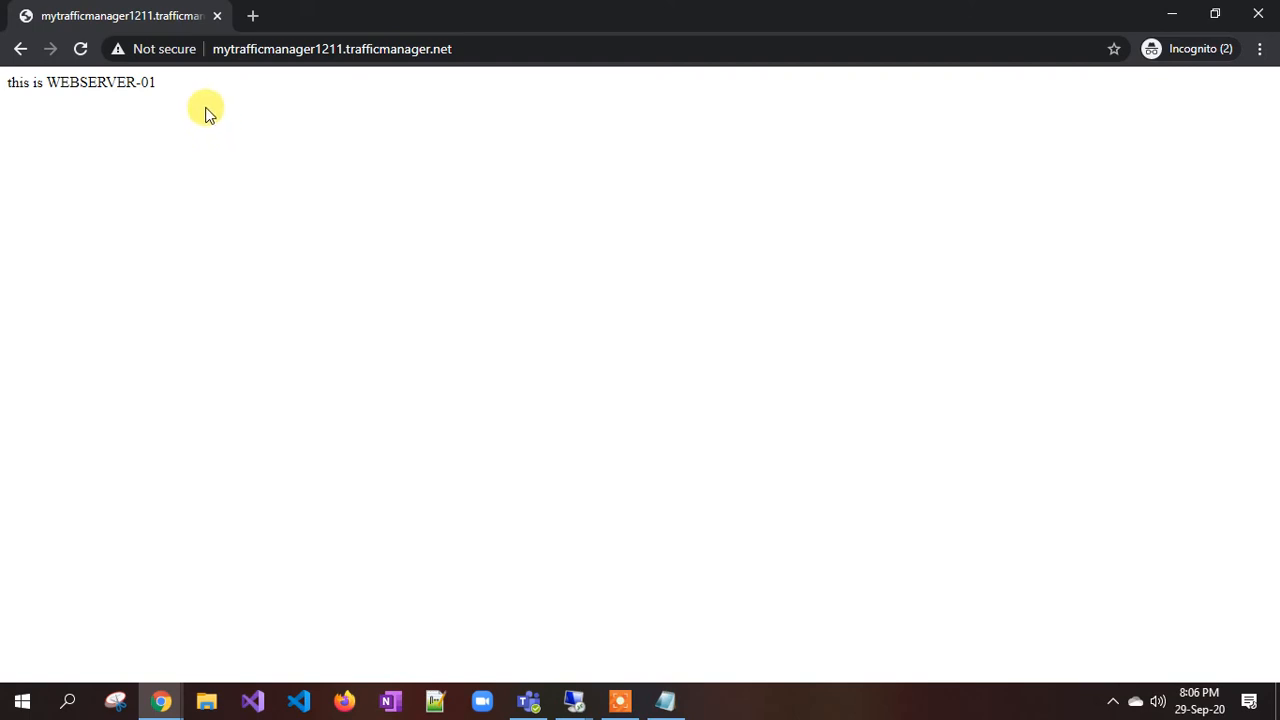
click(1258, 14)
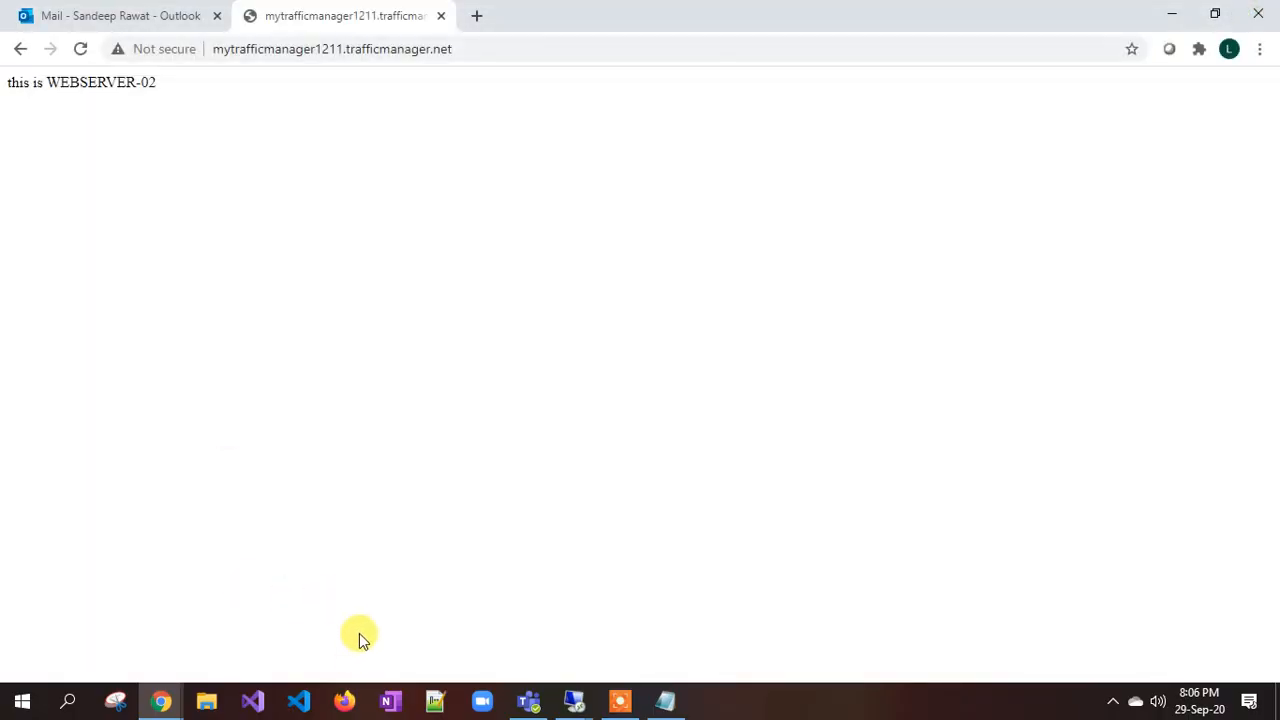
Switch to Firefox and open mytrafficmanager1211.trafficmanager.net to check which web server answers.
click(346, 702)
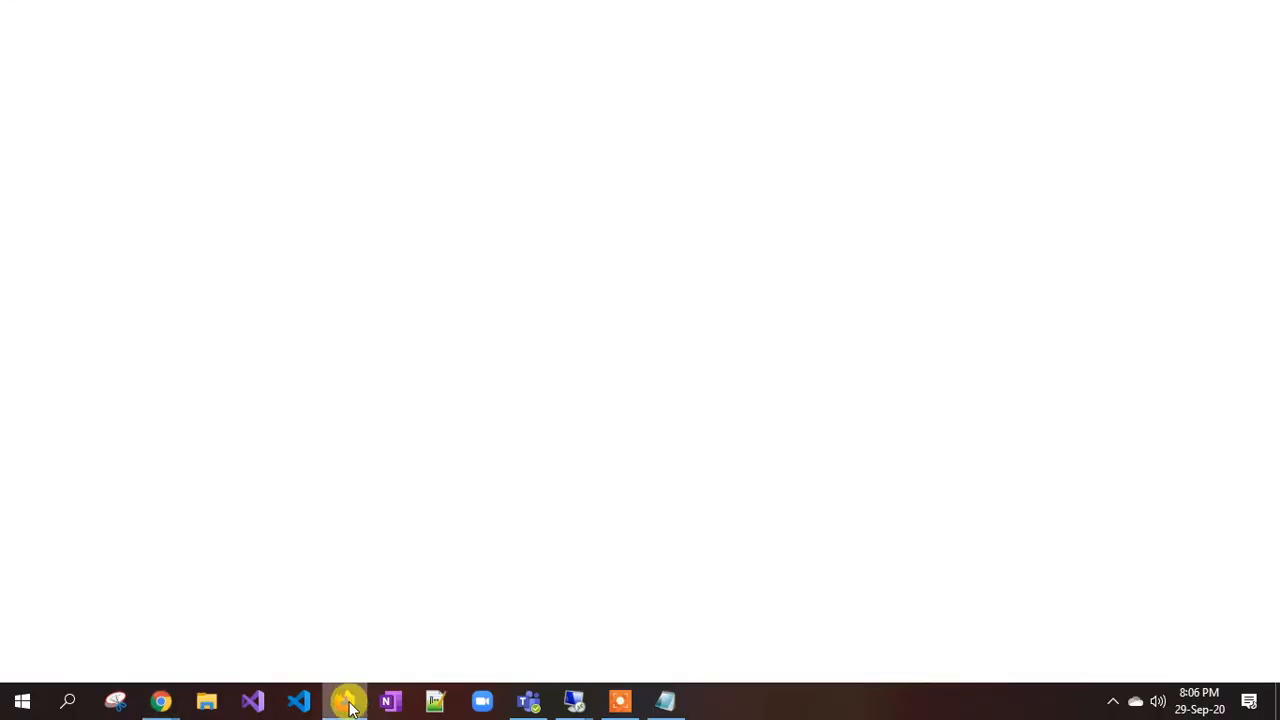
click(325, 46)
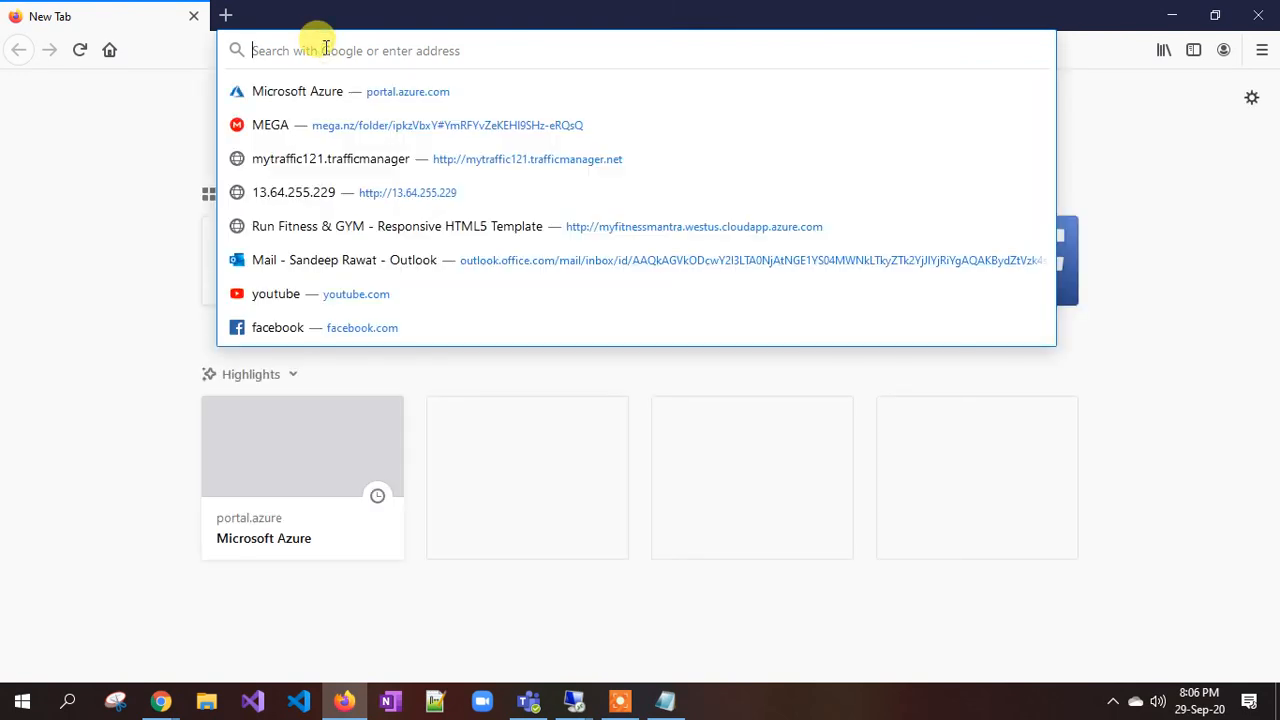
key(ctrl+v)
key(Return)
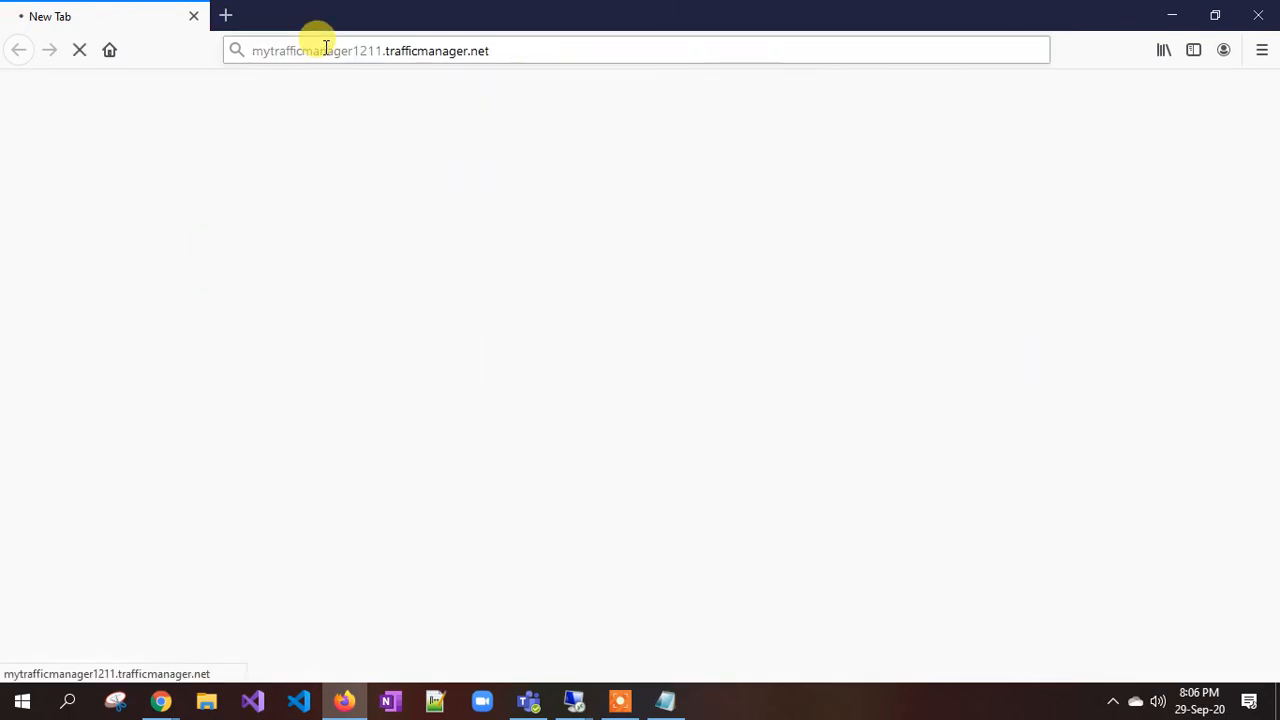
drag(98, 84, 194, 71)
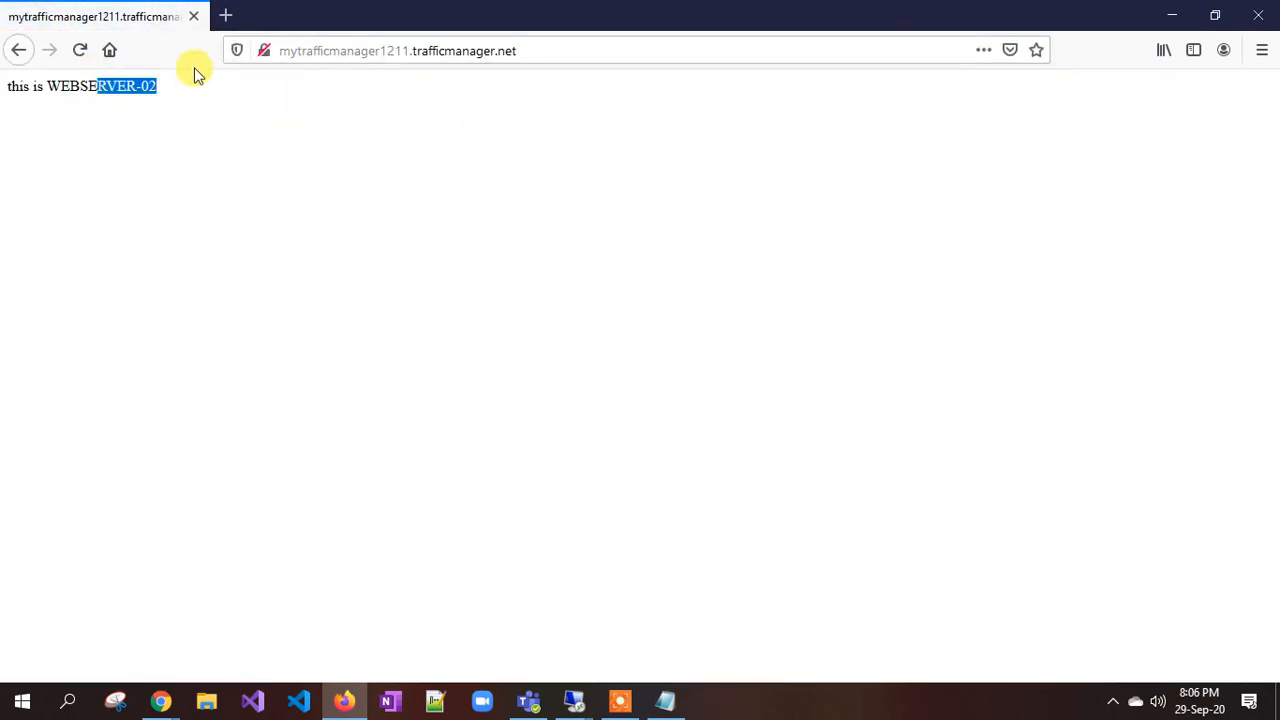
mouse_move(160, 700)
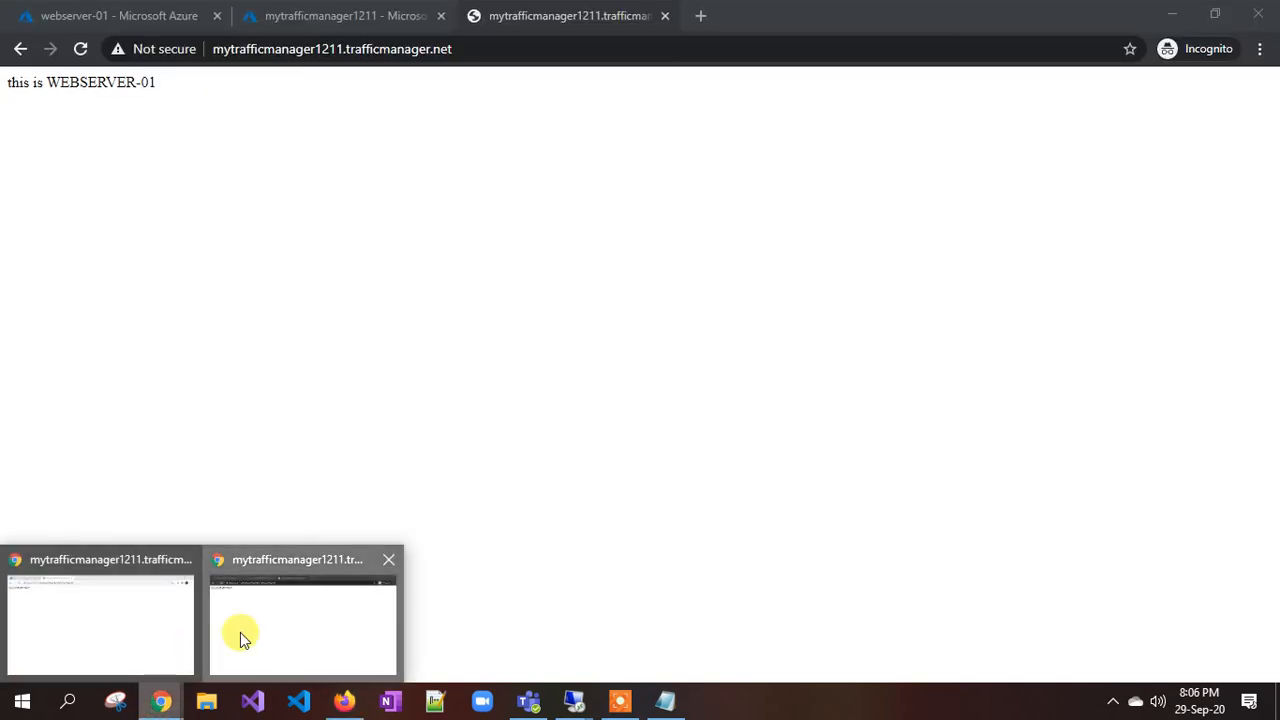
Switch to the Azure portal in the incognito Chrome window, set endpoint1's status to Enabled, save it and return to the endpoints list.
click(240, 632)
click(163, 9)
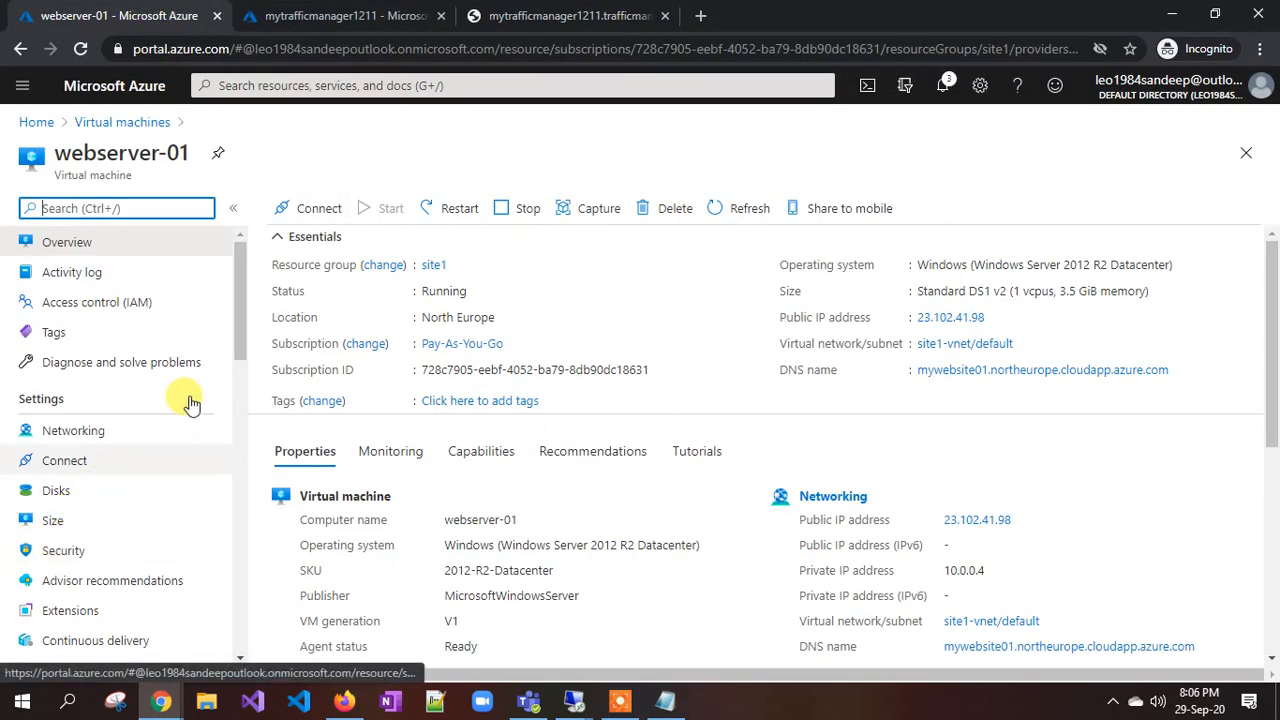
click(345, 15)
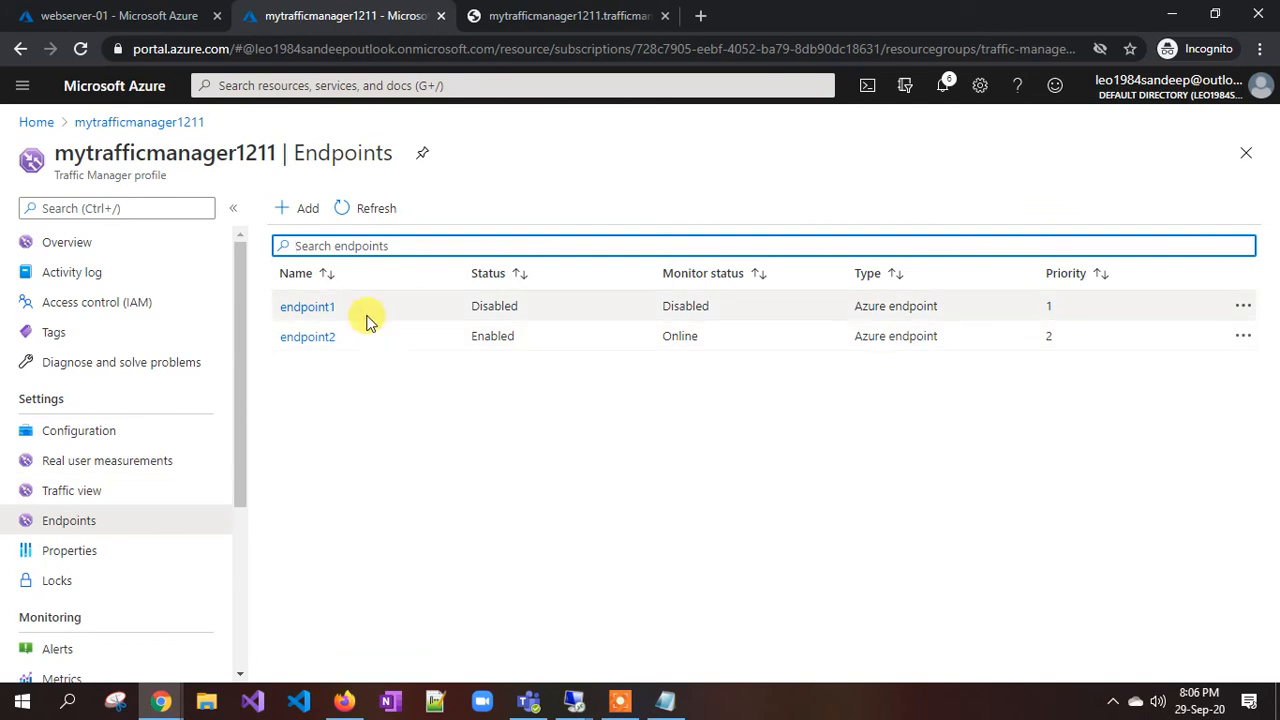
click(308, 307)
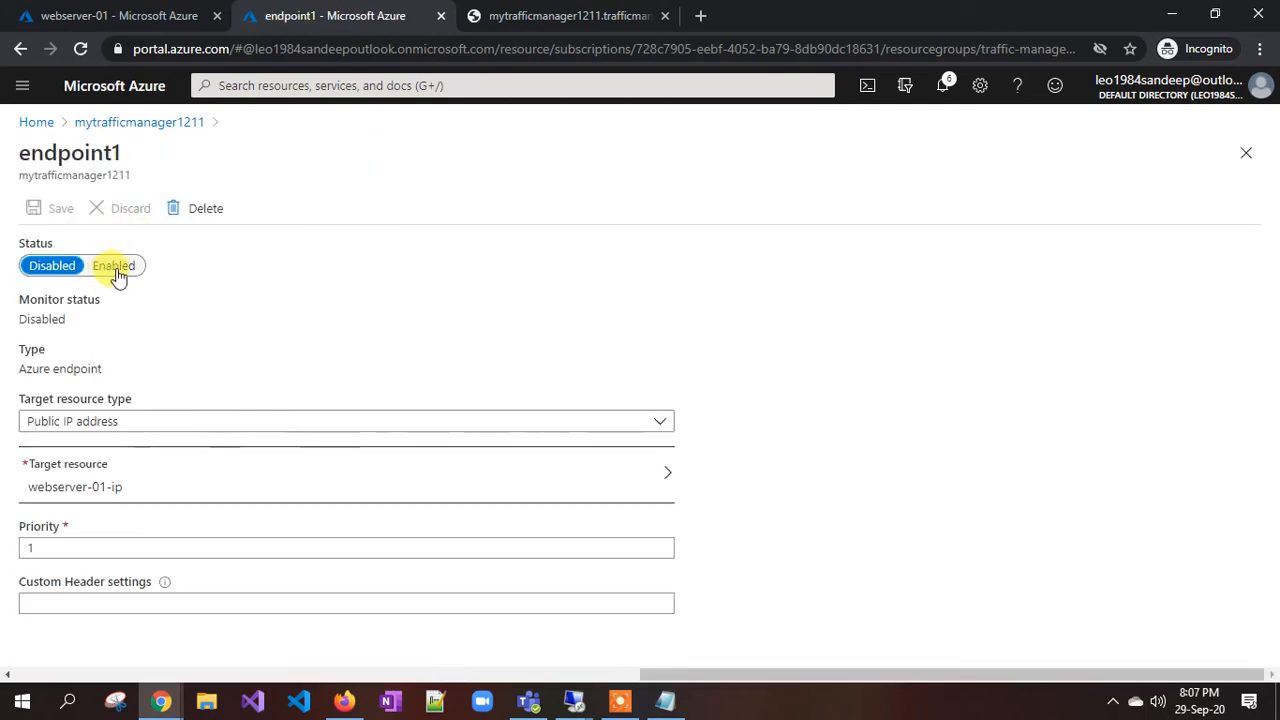
click(117, 268)
click(55, 211)
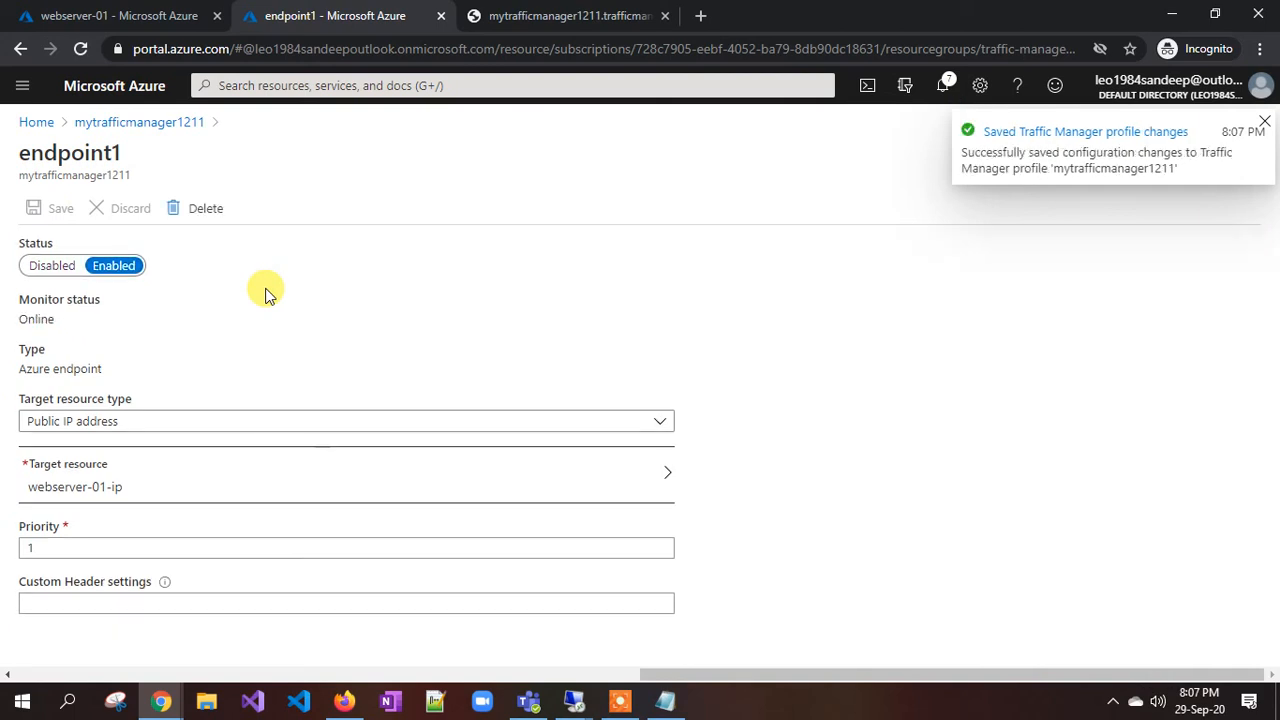
click(184, 124)
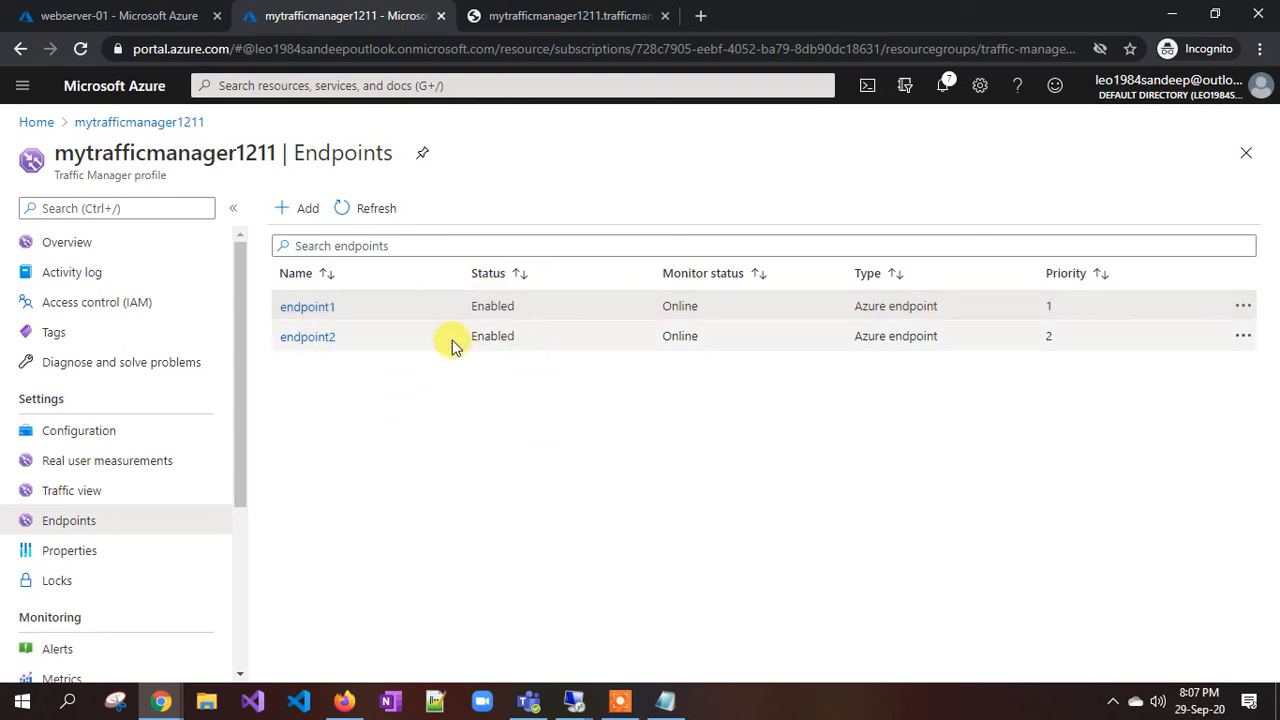
Switch to Firefox, reload the Traffic Manager test page to check which server answers, and close the browser.
click(344, 700)
click(80, 52)
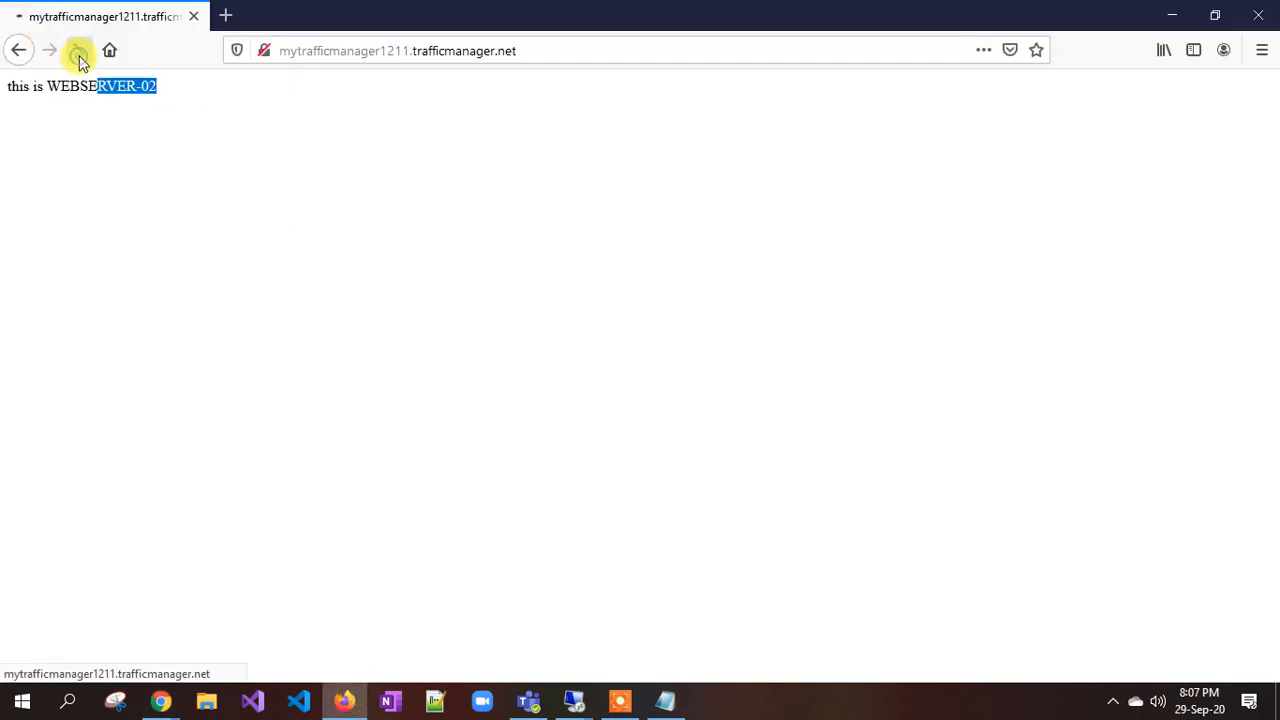
click(1260, 14)
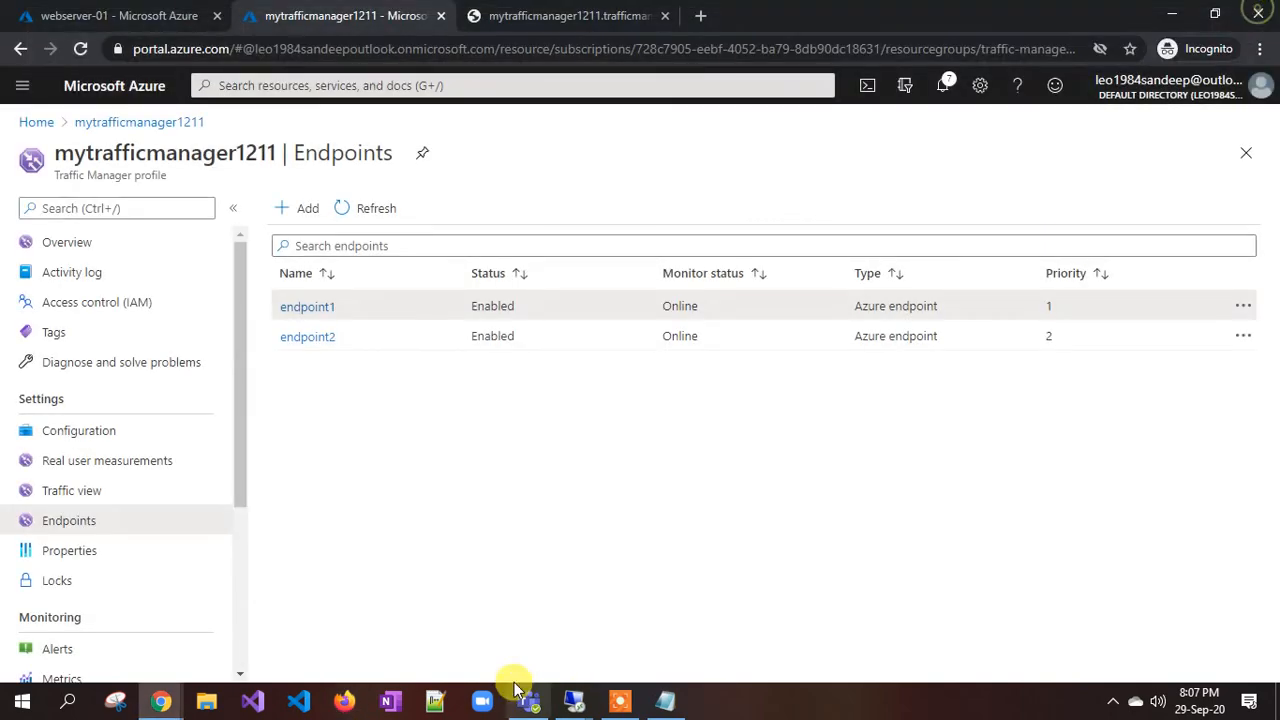
click(346, 703)
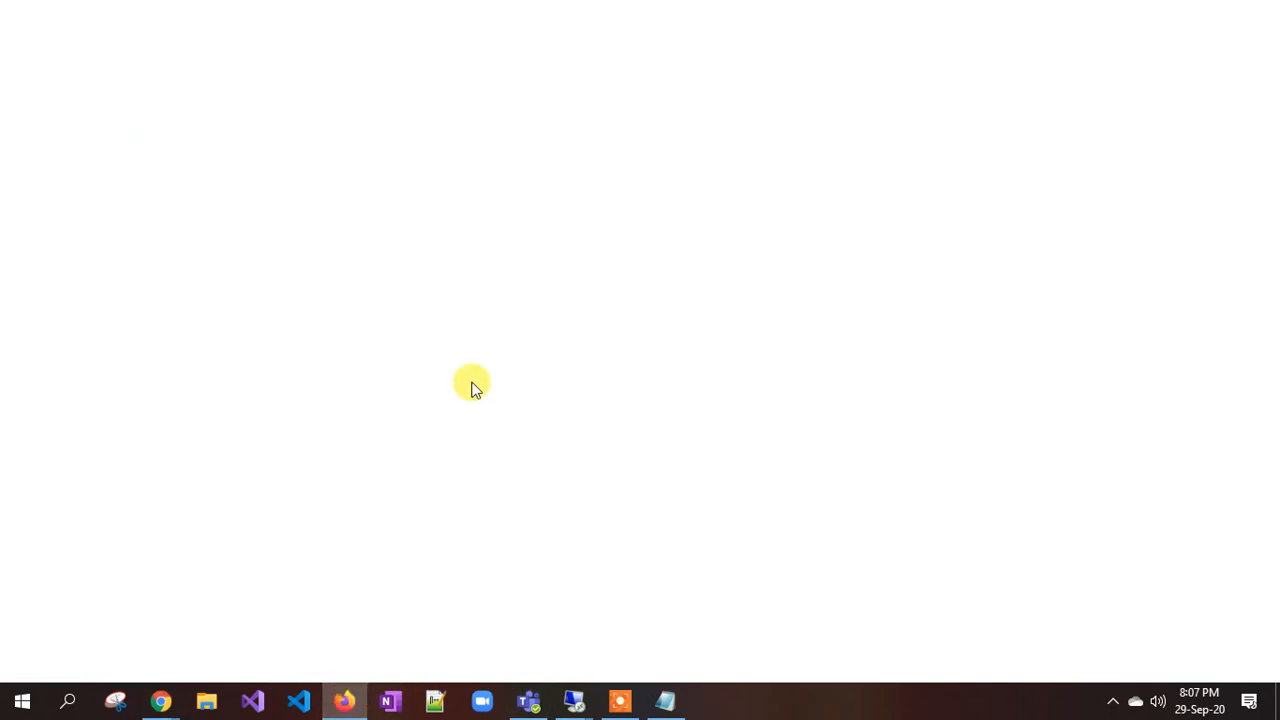
key(ctrl+v)
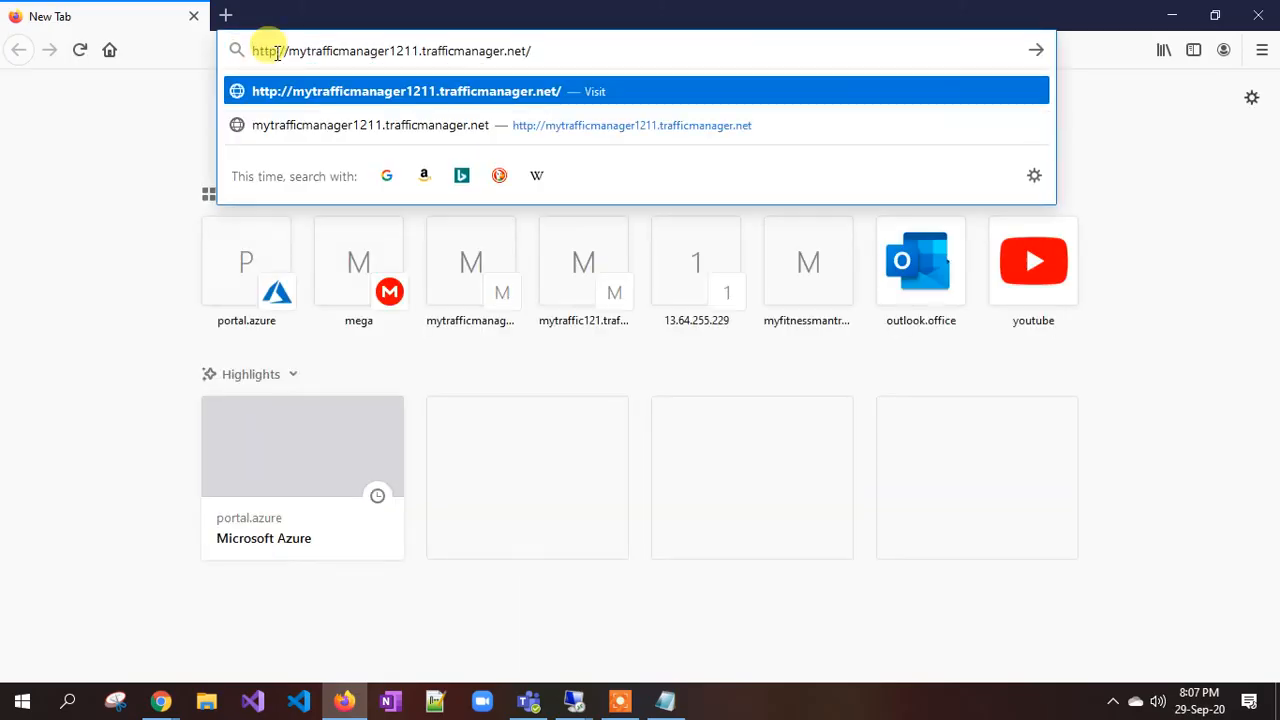
key(Return)
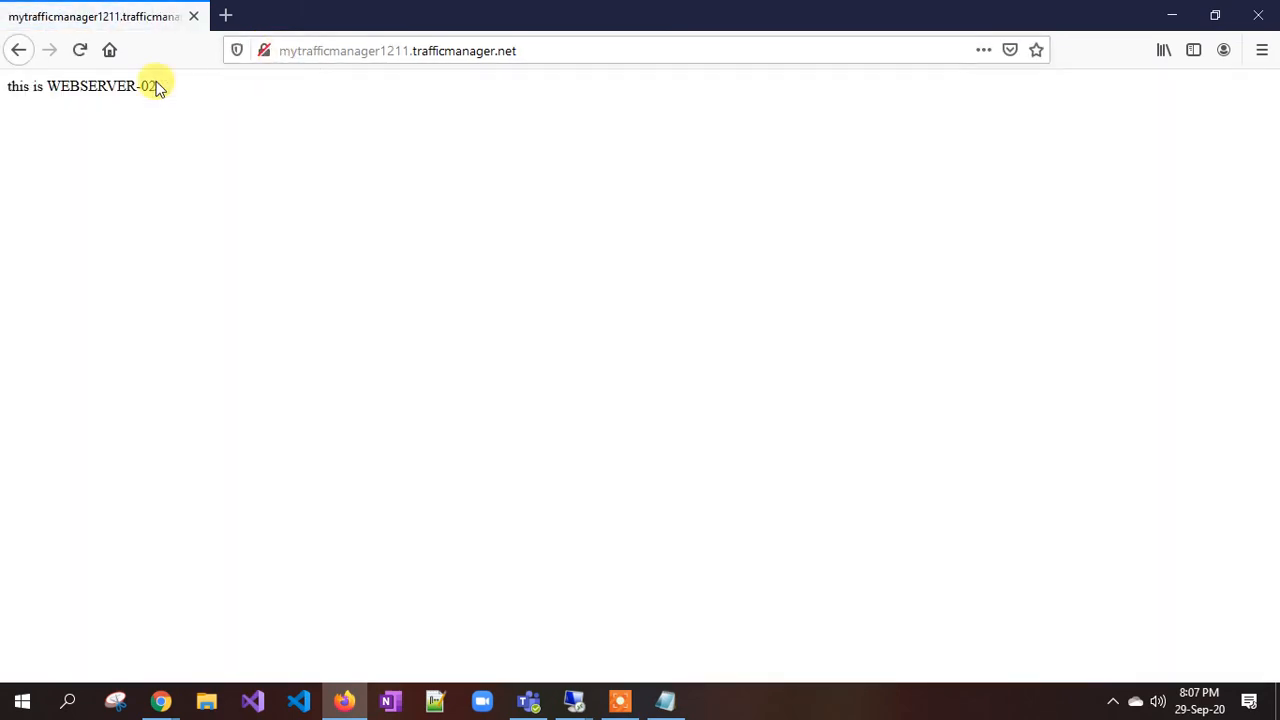
click(82, 50)
click(82, 50)
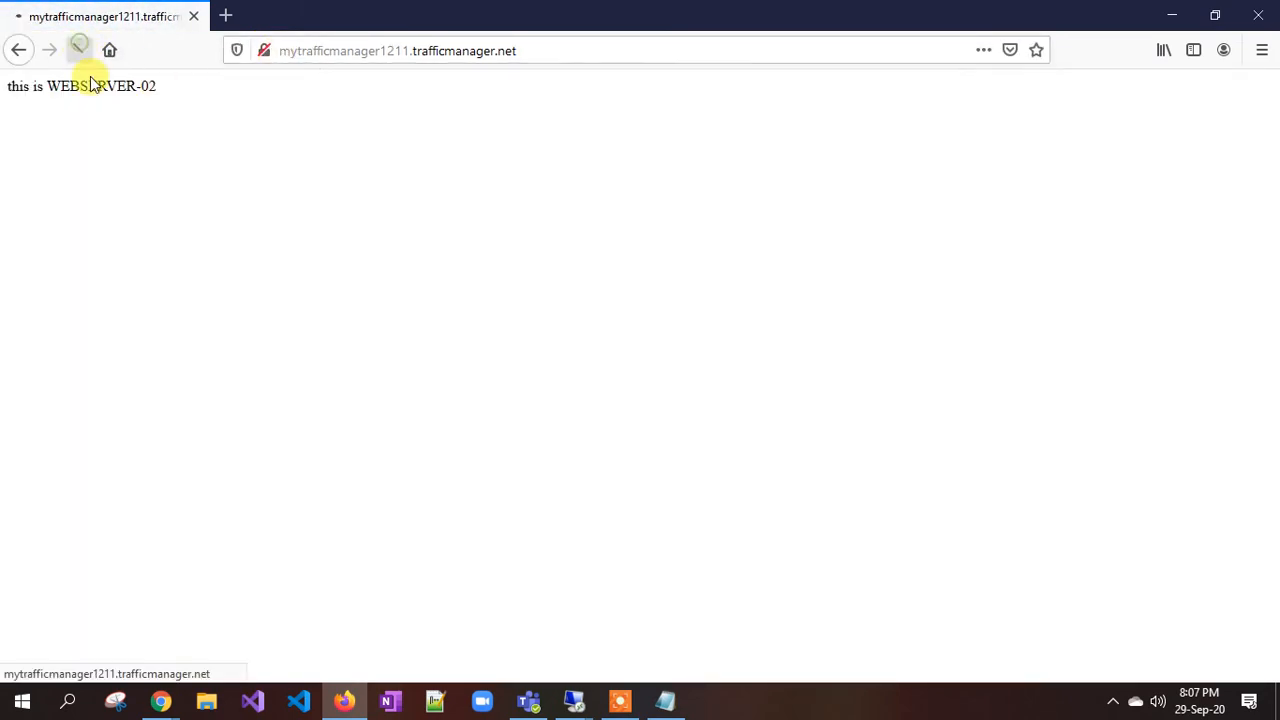
click(82, 52)
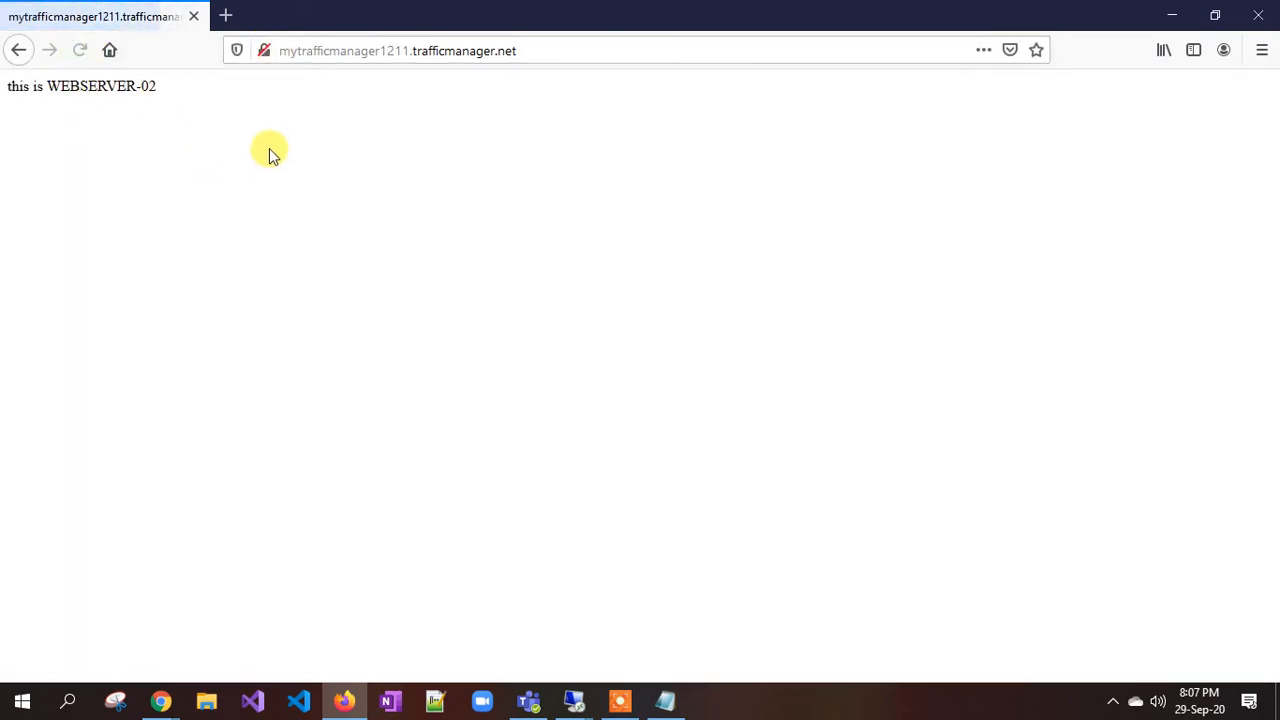
click(1258, 15)
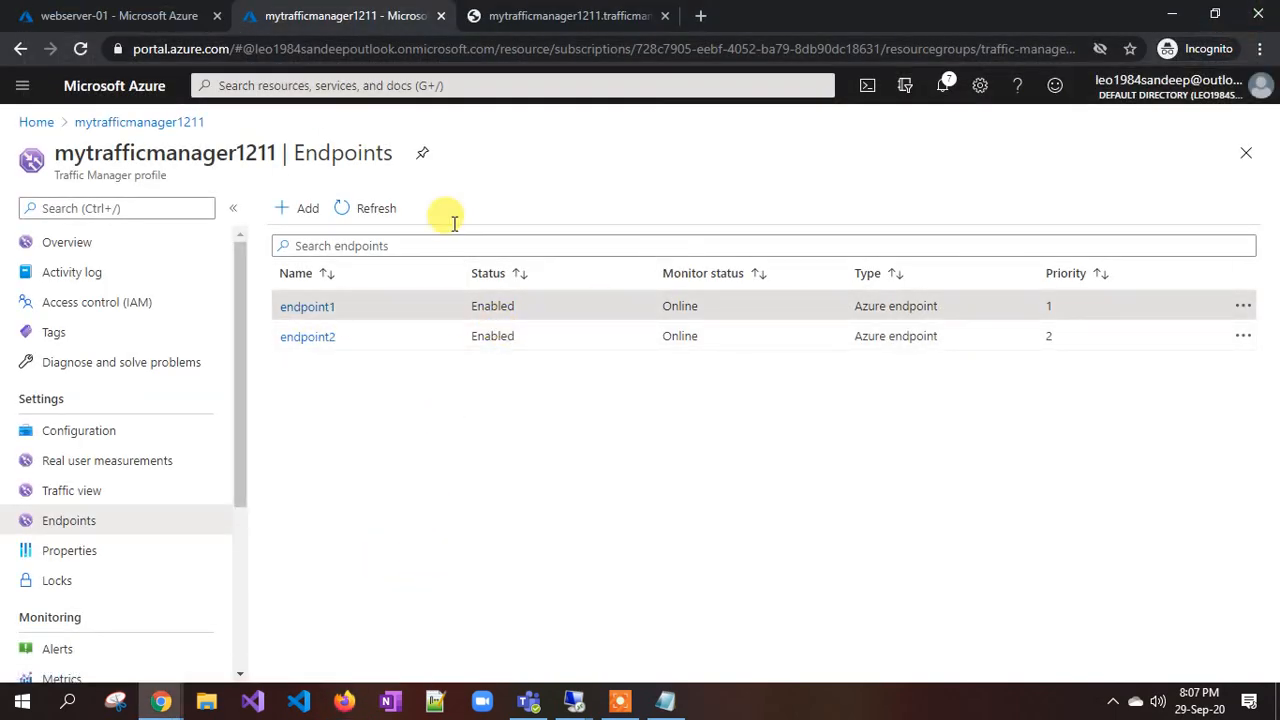
click(160, 700)
click(120, 640)
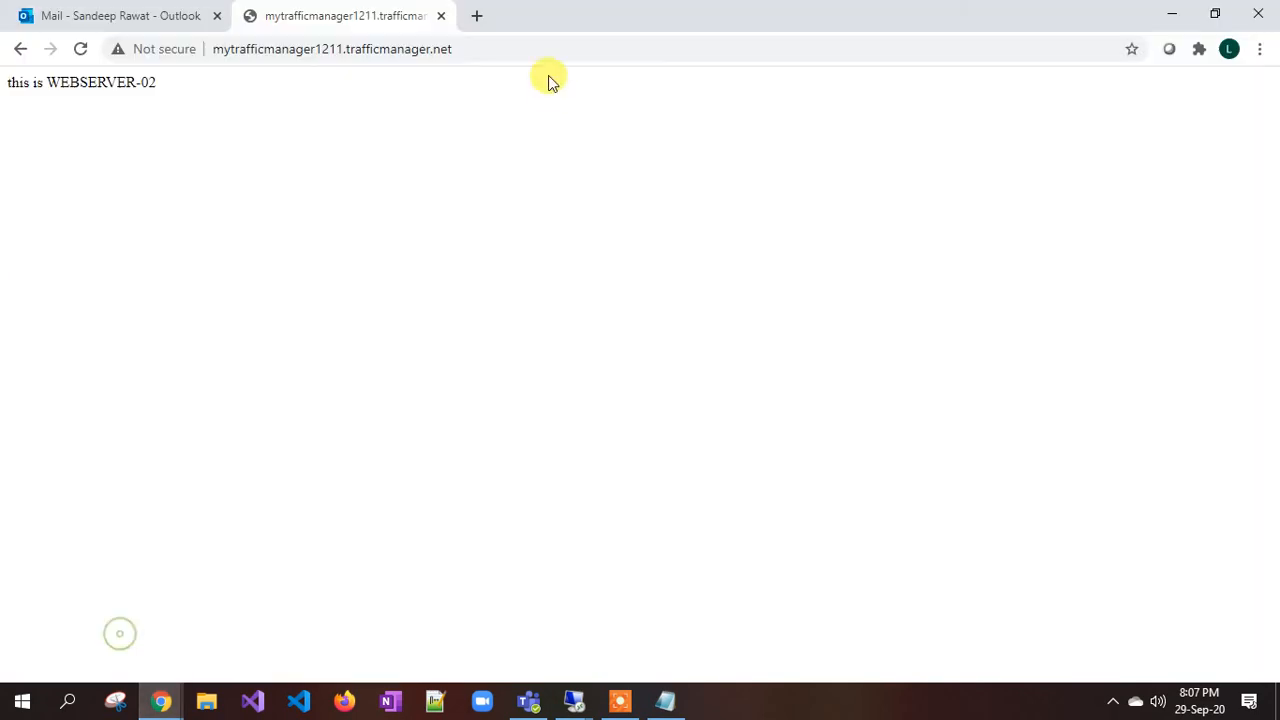
click(440, 15)
click(256, 17)
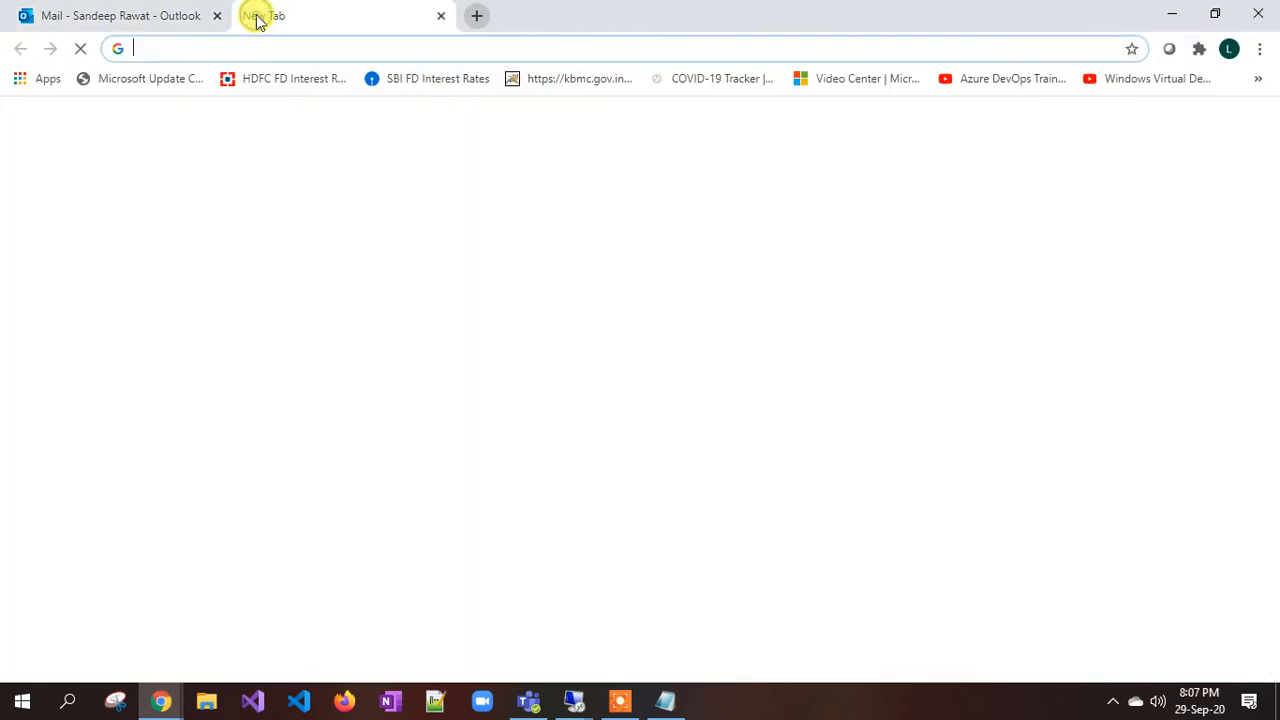
text(http://mytrafficmanager1211.trafficmanager.net/)
key(Return)
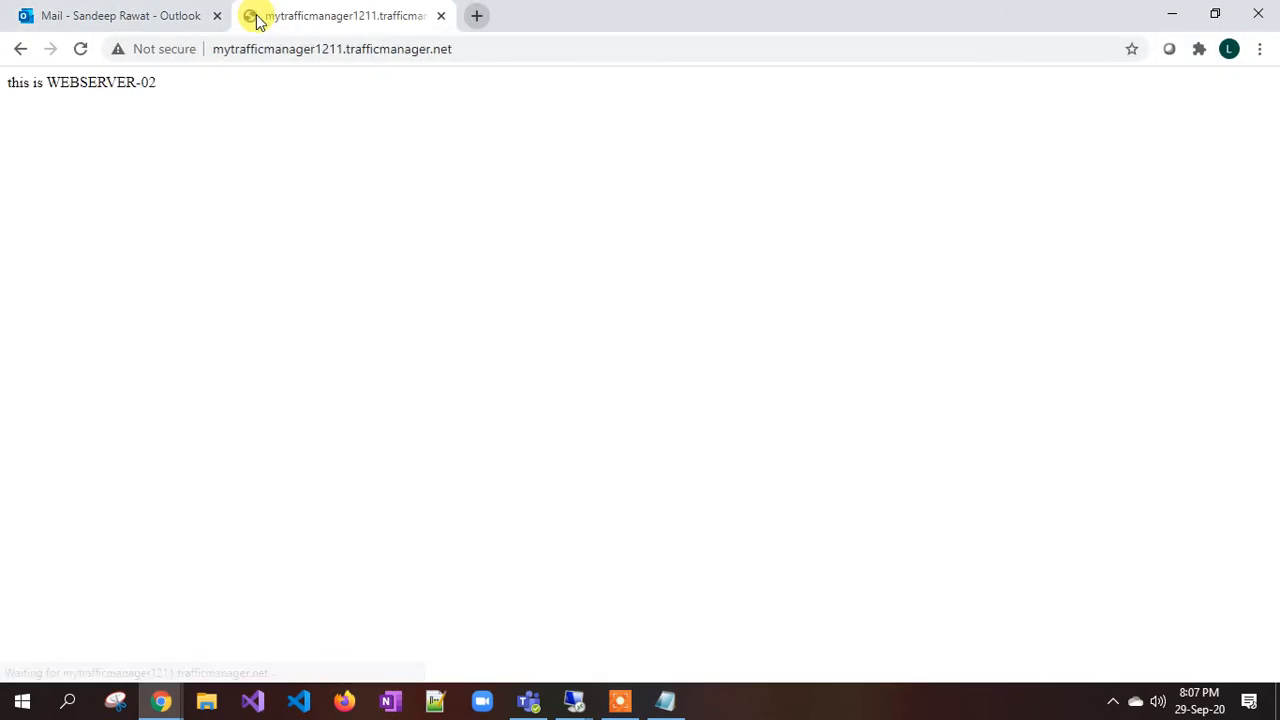
click(341, 700)
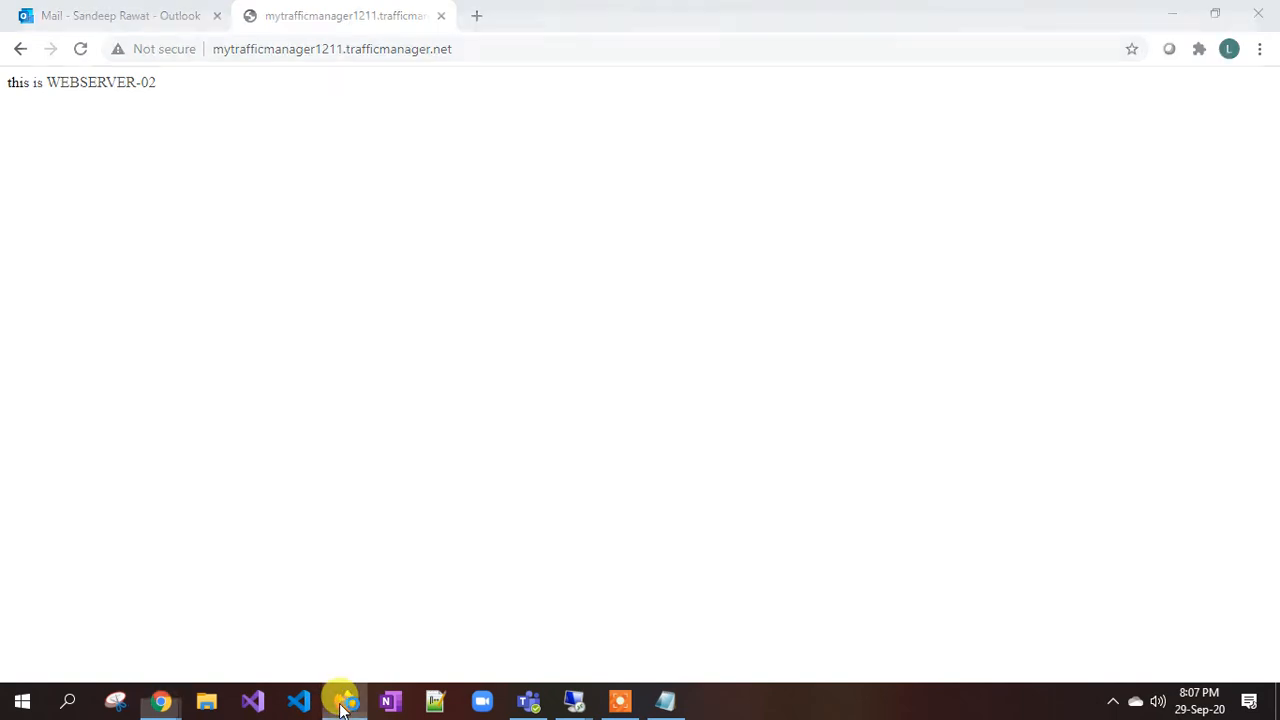
text(http://mytrafficmanager1211.trafficmanager.net/)
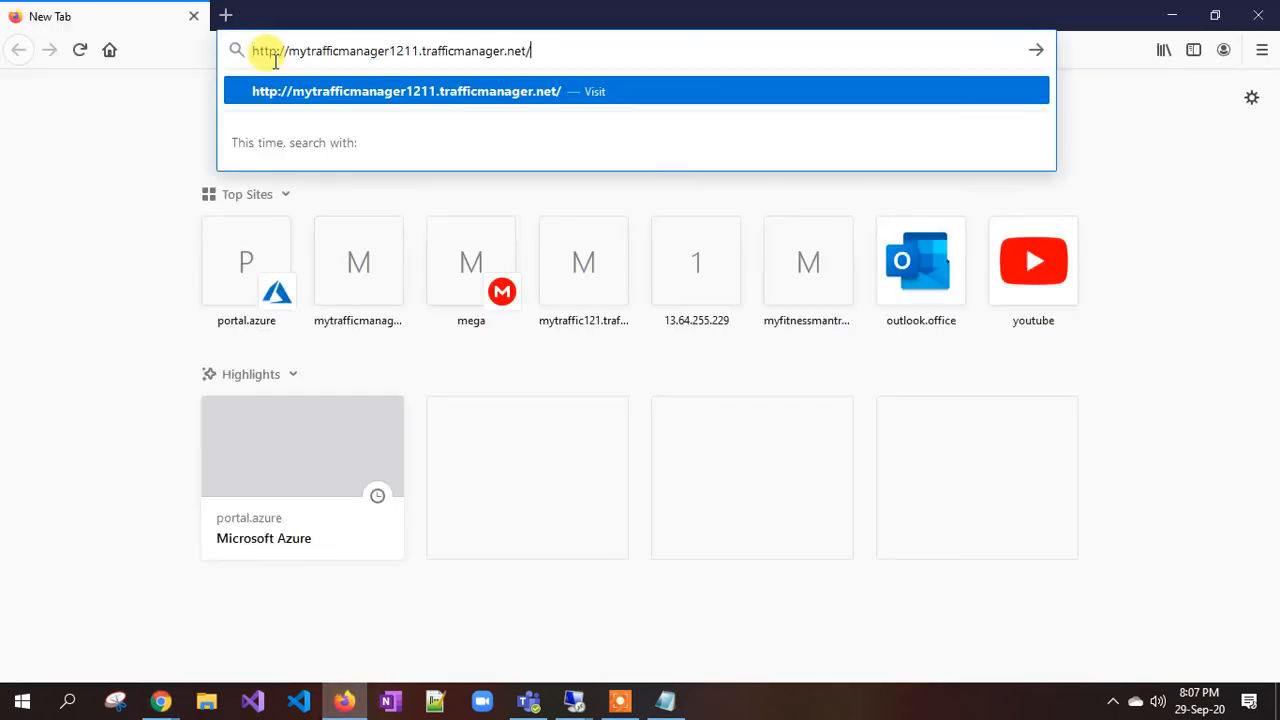
key(Return)
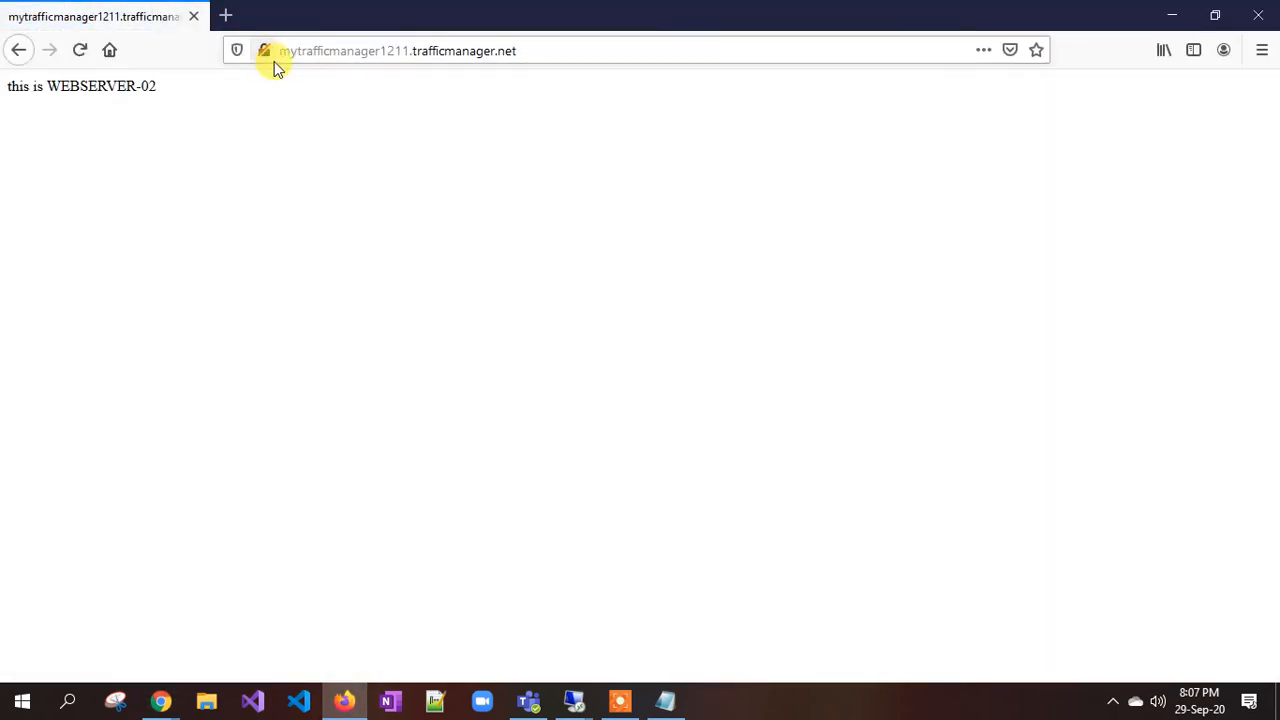
click(1260, 50)
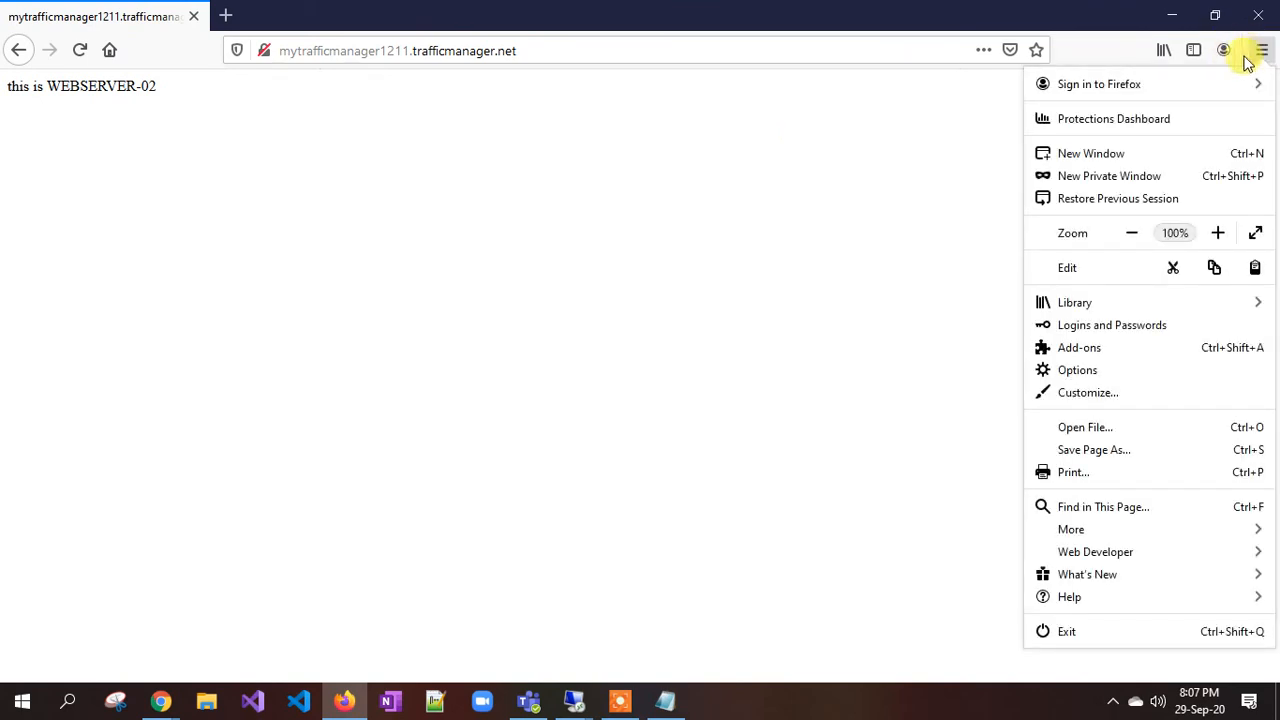
click(1127, 178)
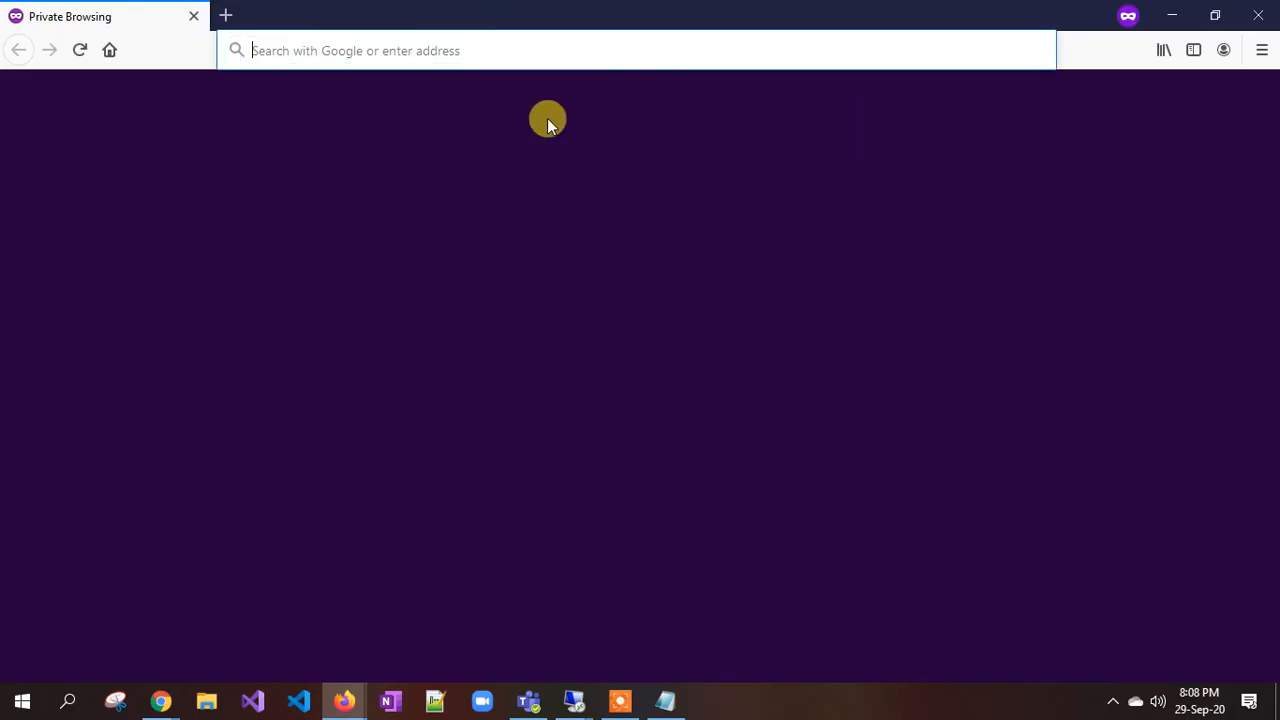
text(http://mytrafficmanager1211.trafficmanager.net/)
key(Return)
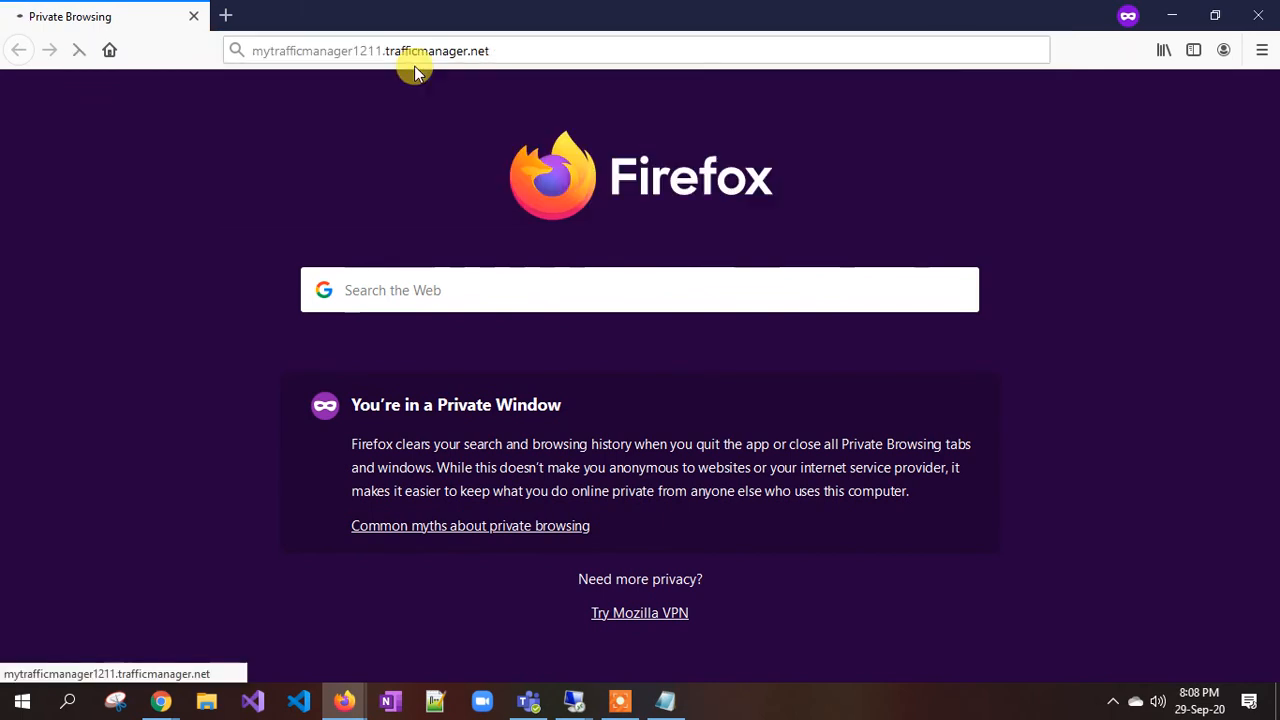
drag(8, 86, 157, 90)
click(221, 133)
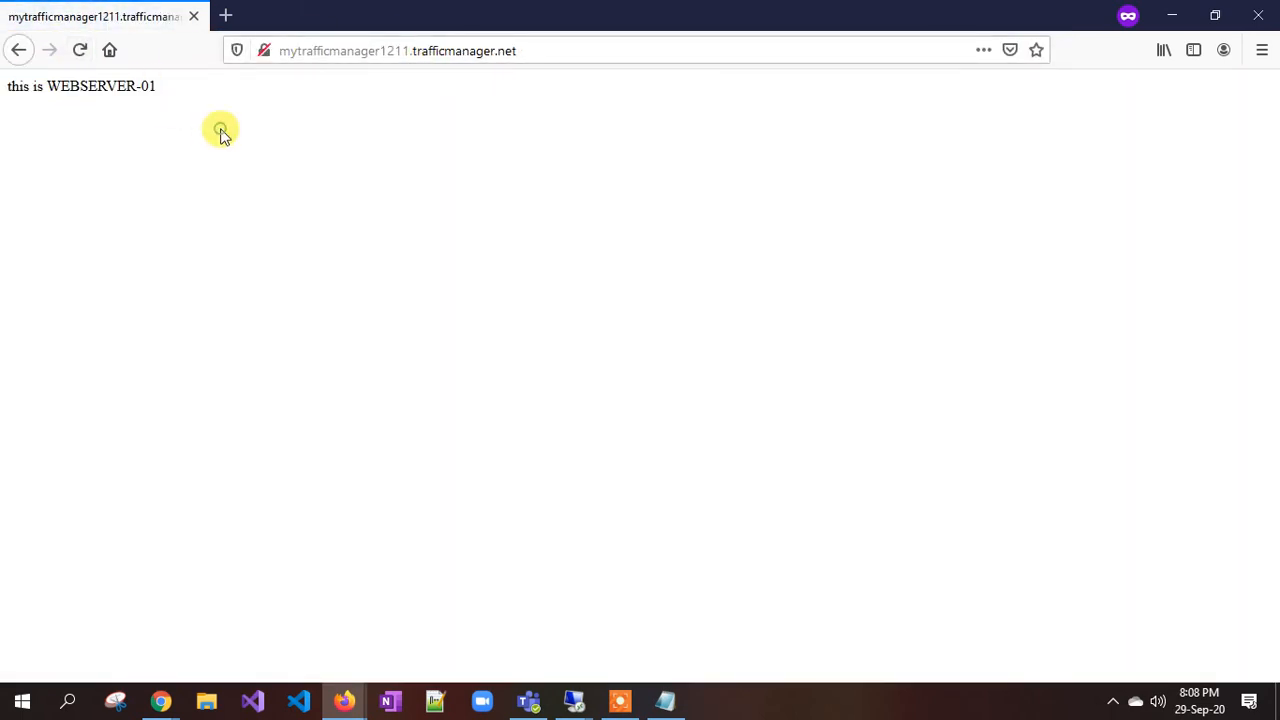
Return to the portal in incognito Chrome, open endpoint1, re-enter its priority as 1, and go back to the endpoints list without saving.
click(163, 699)
mouse_move(122, 637)
click(257, 624)
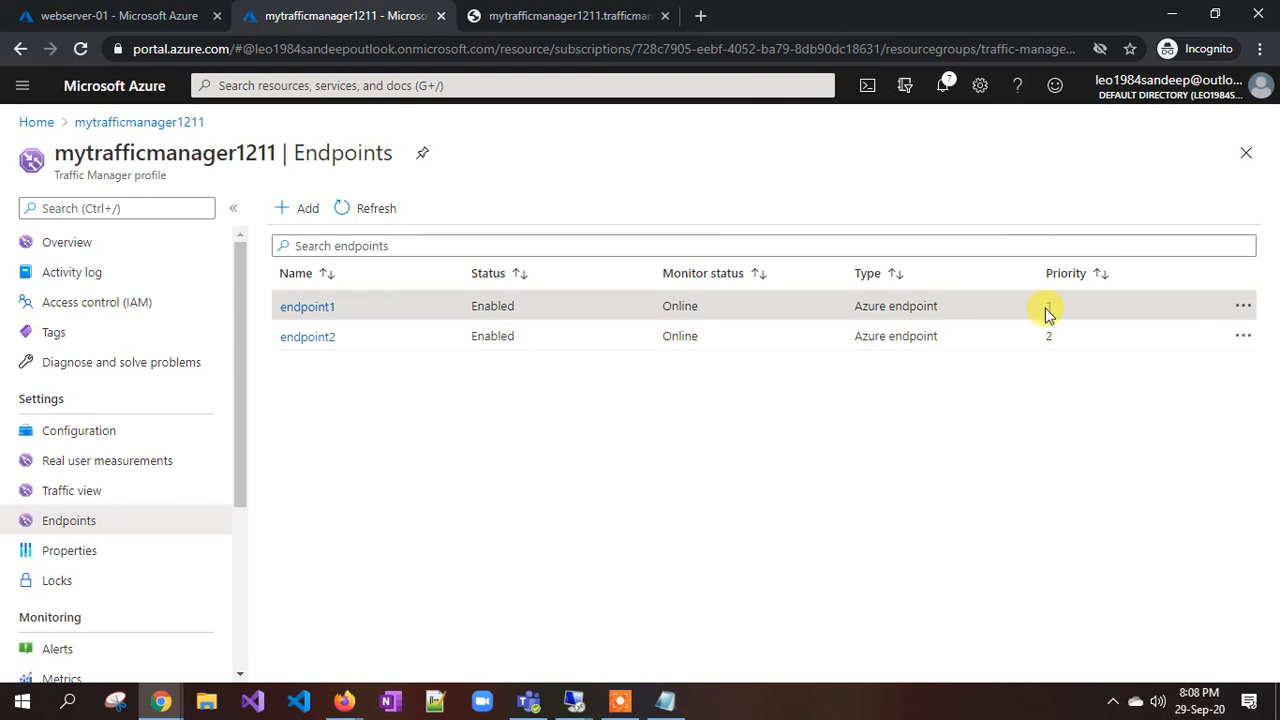
click(307, 307)
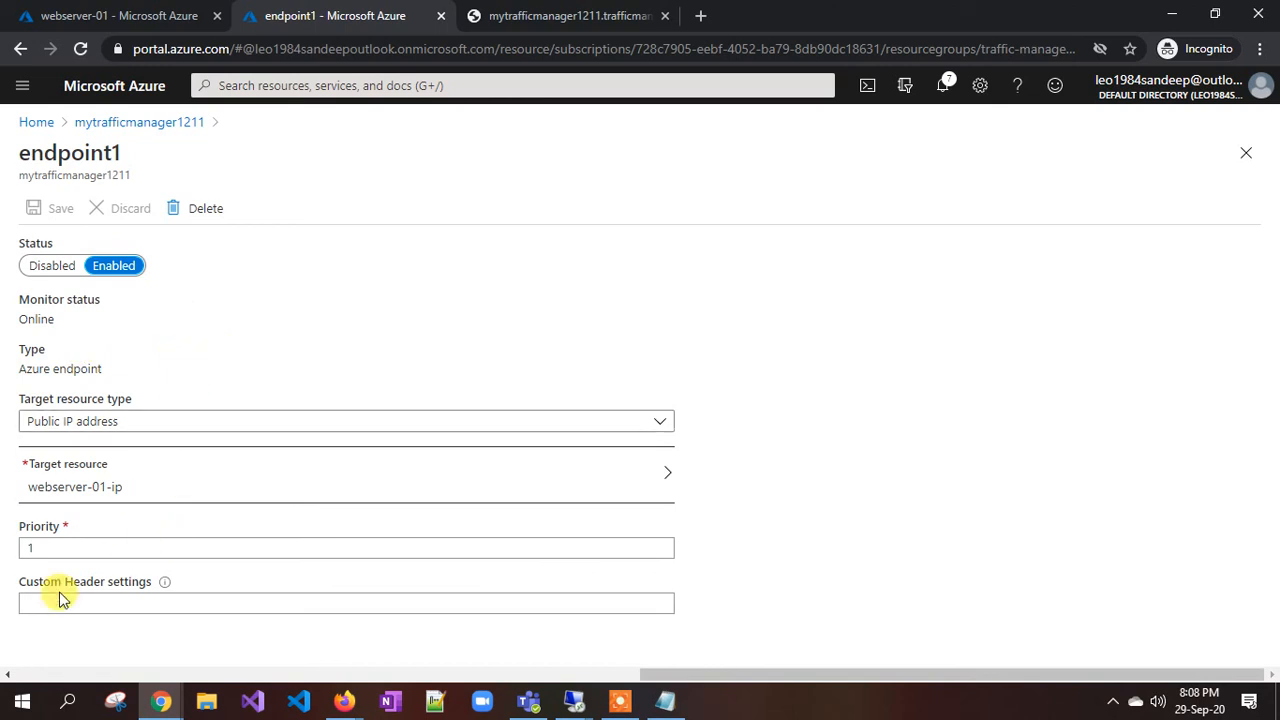
click(48, 547)
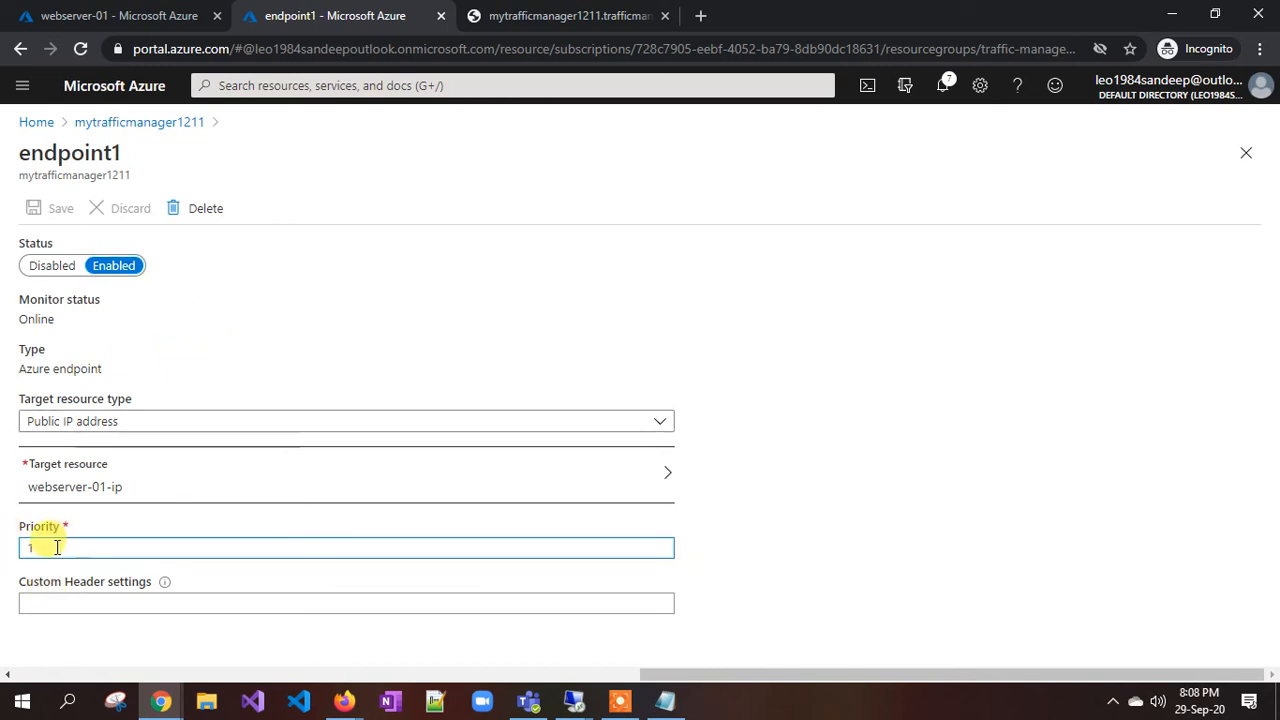
key(BackSpace)
text(1)
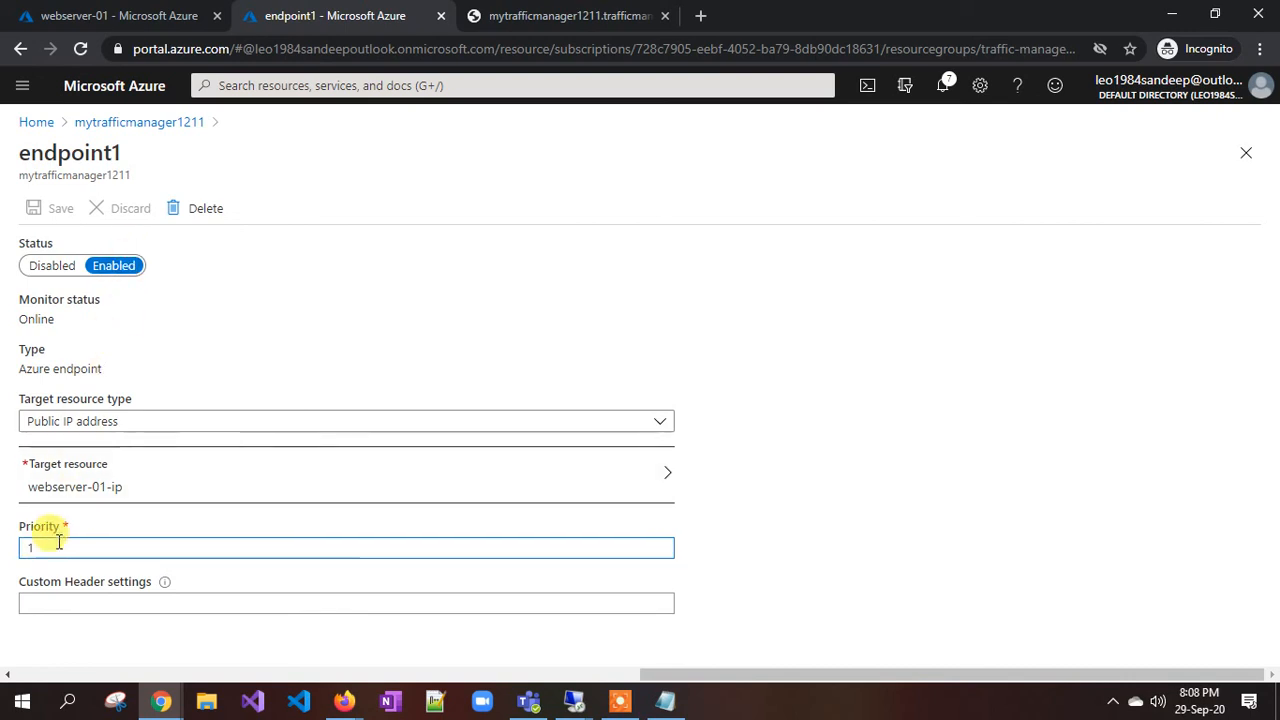
click(150, 122)
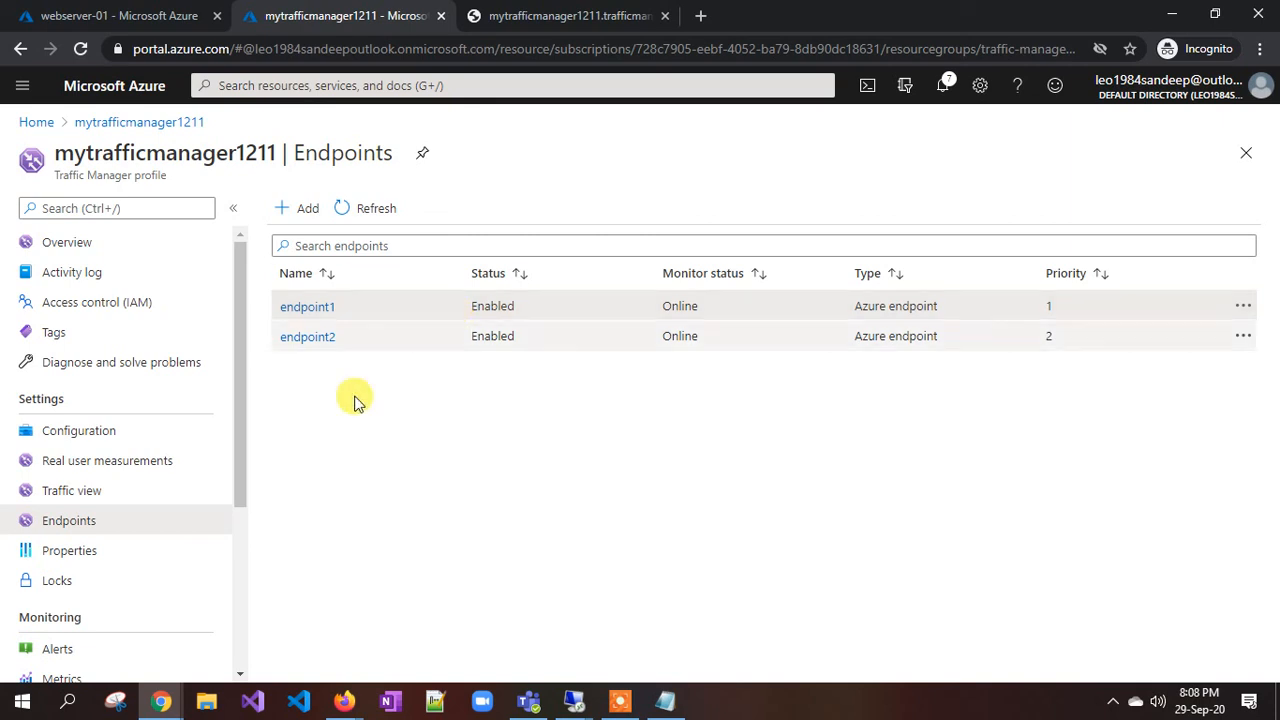
Review the profile's Real user measurements, Traffic view and Overview pages.
click(118, 462)
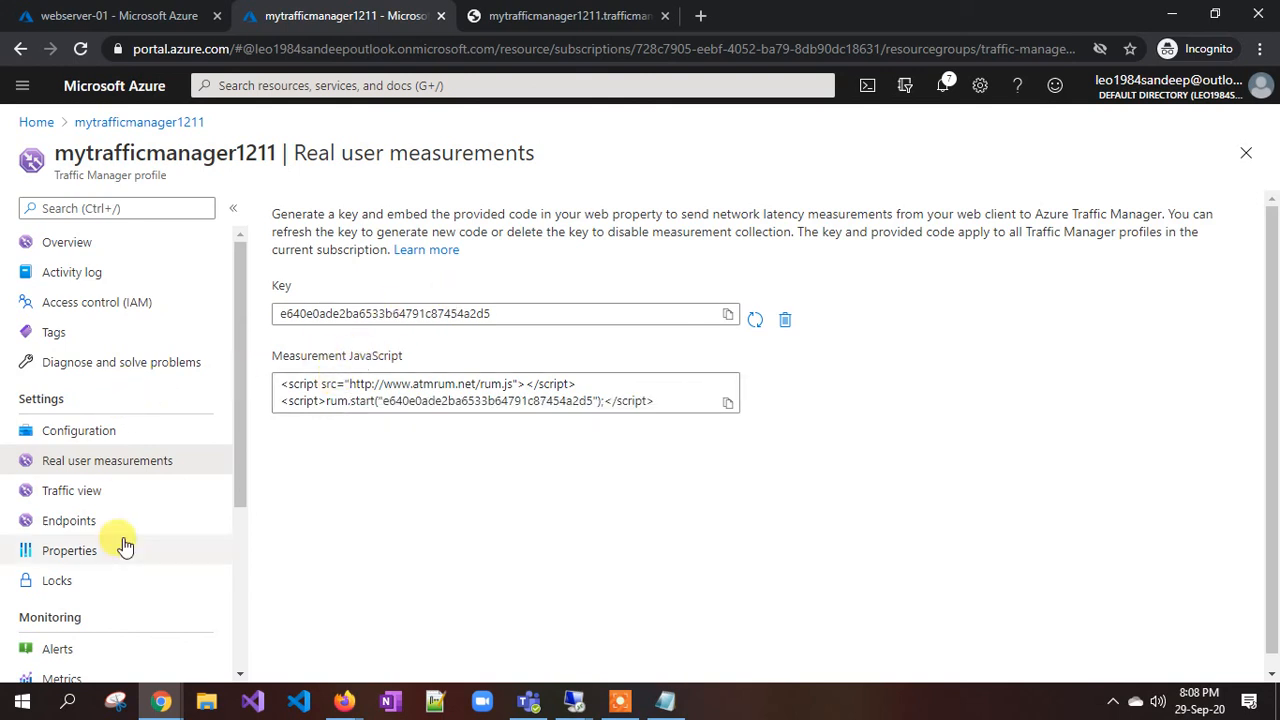
click(102, 494)
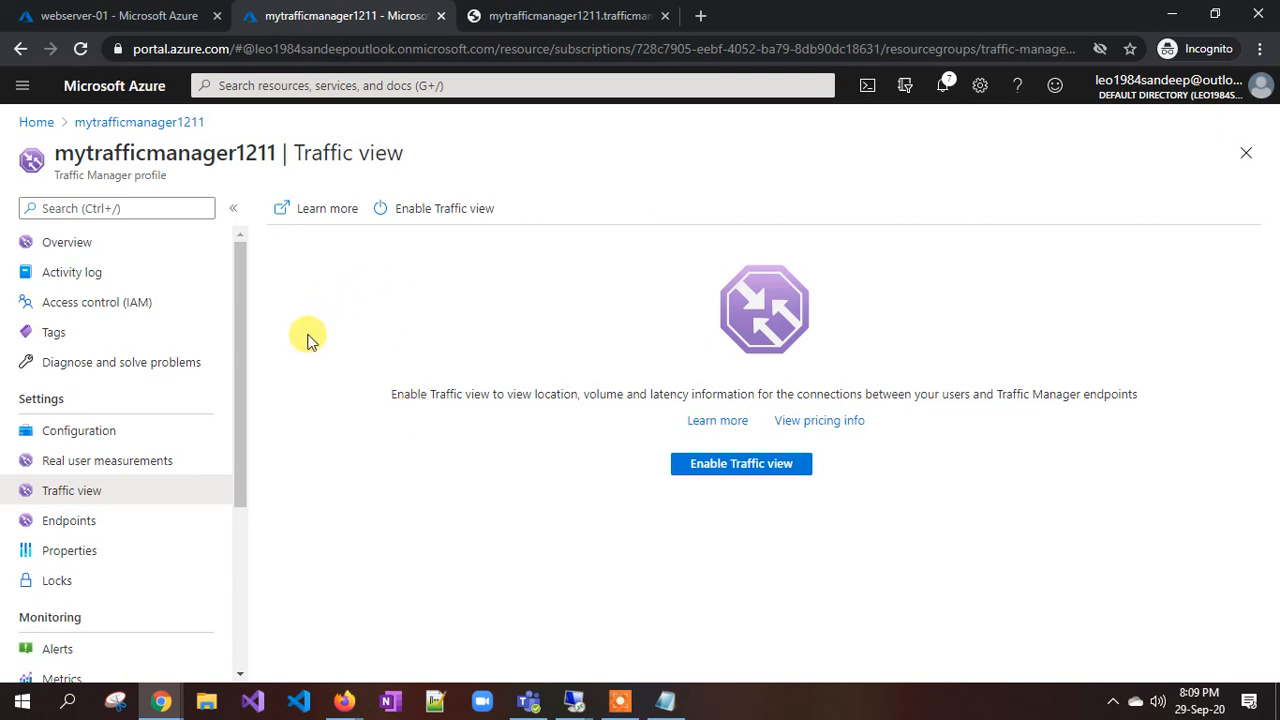
click(95, 242)
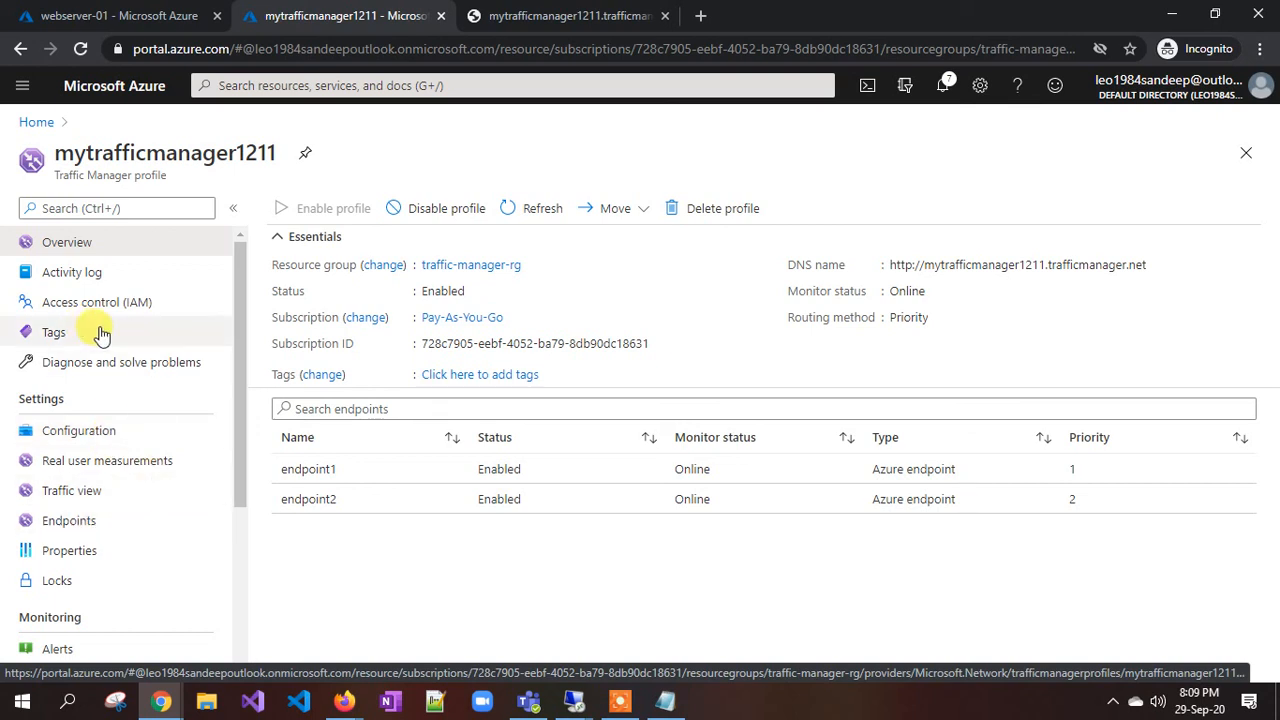
Check the actions available for endpoint2 in the endpoints list, dismiss them without deleting it, and open the profile's Configuration page.
click(93, 520)
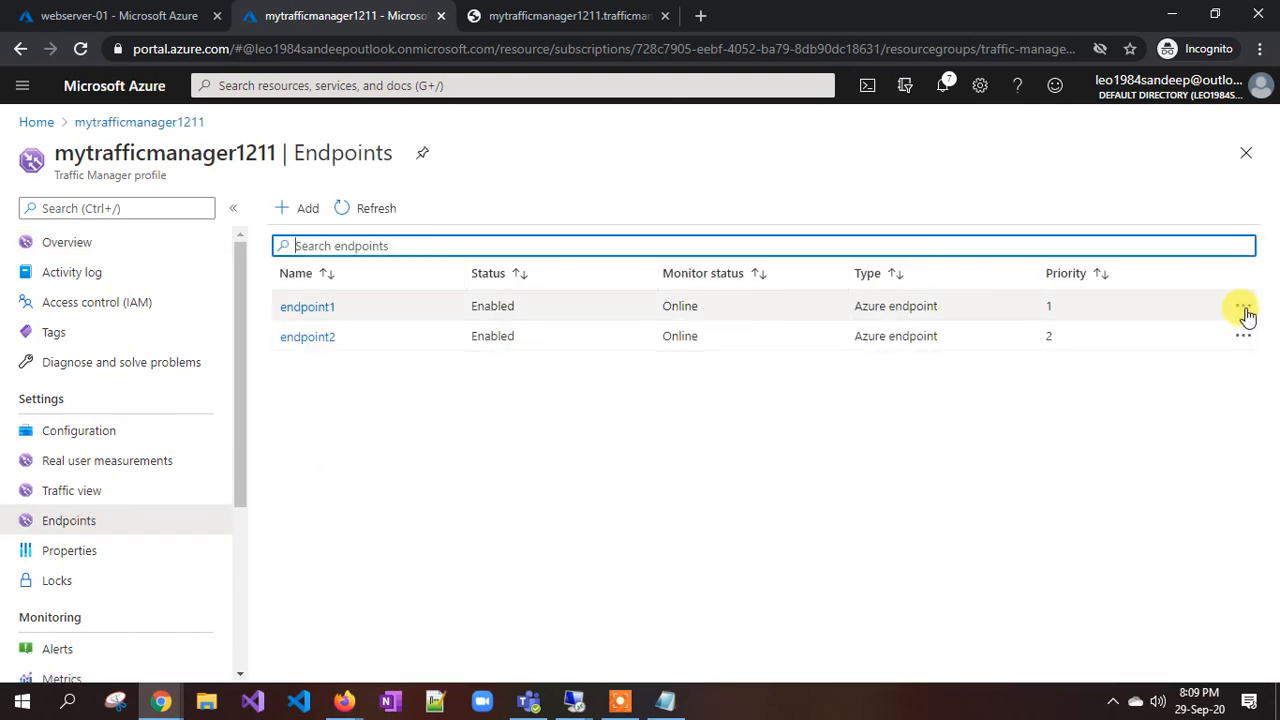
click(1244, 338)
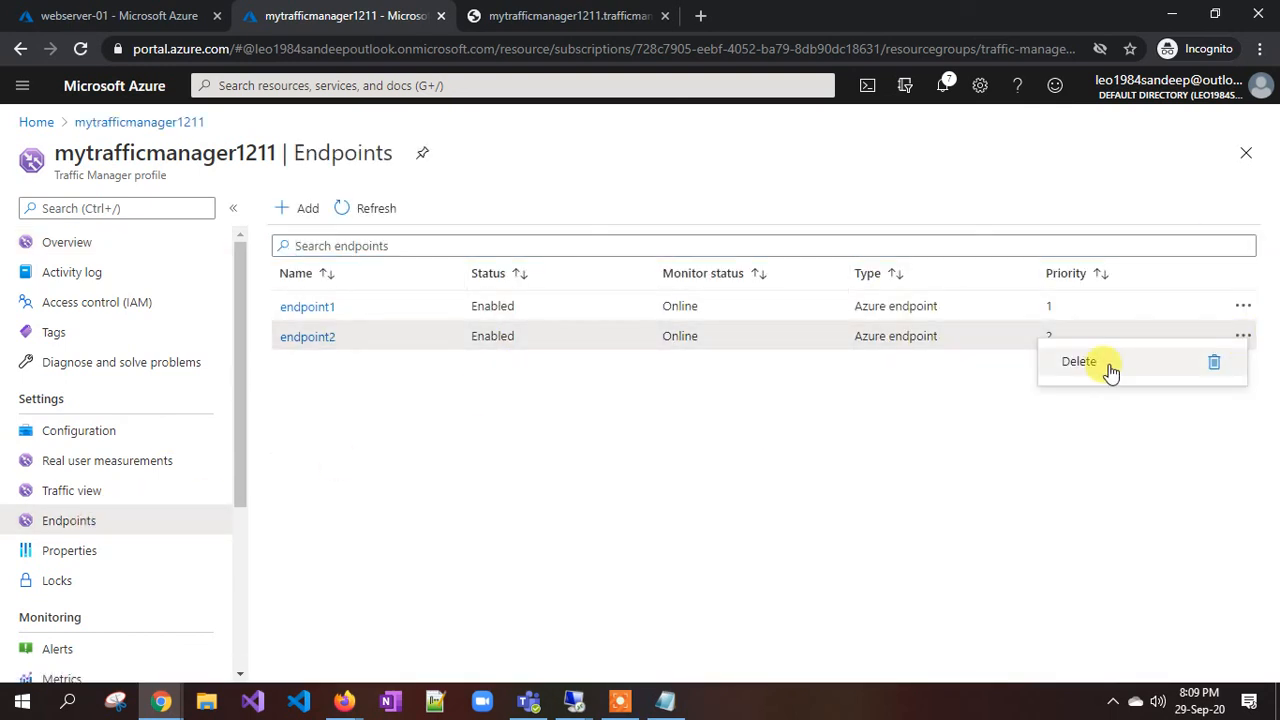
click(684, 376)
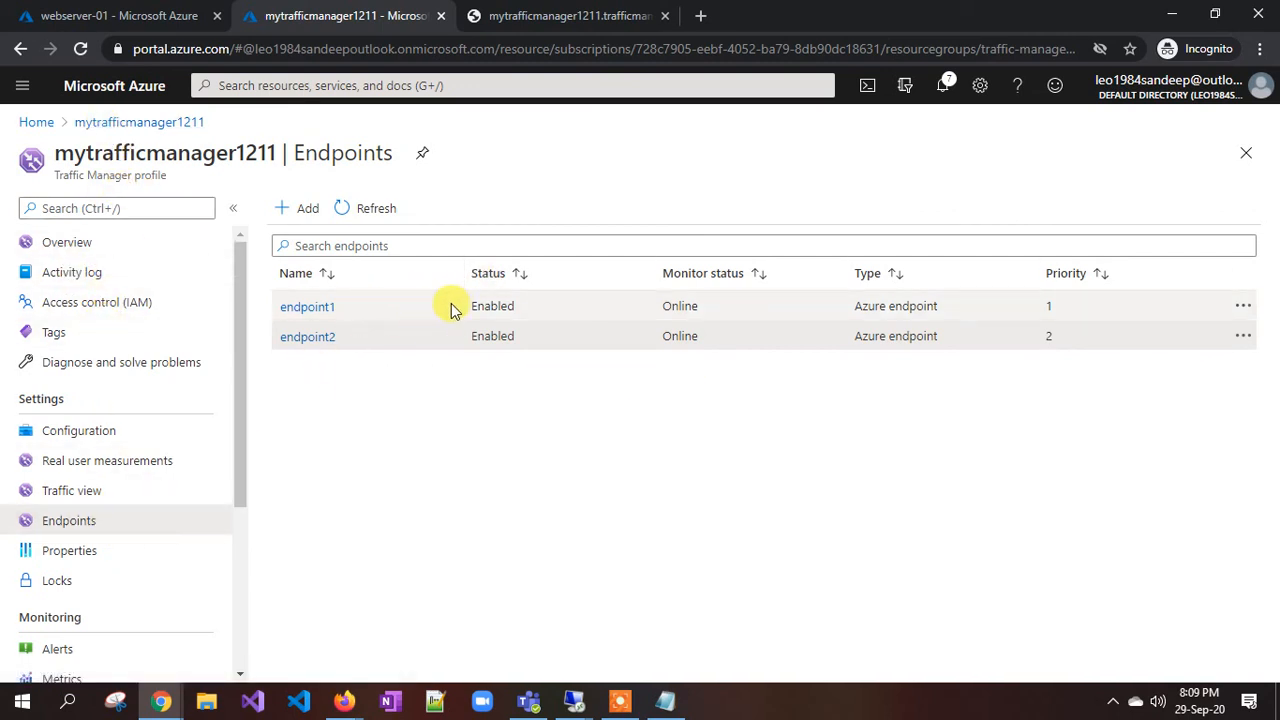
click(78, 450)
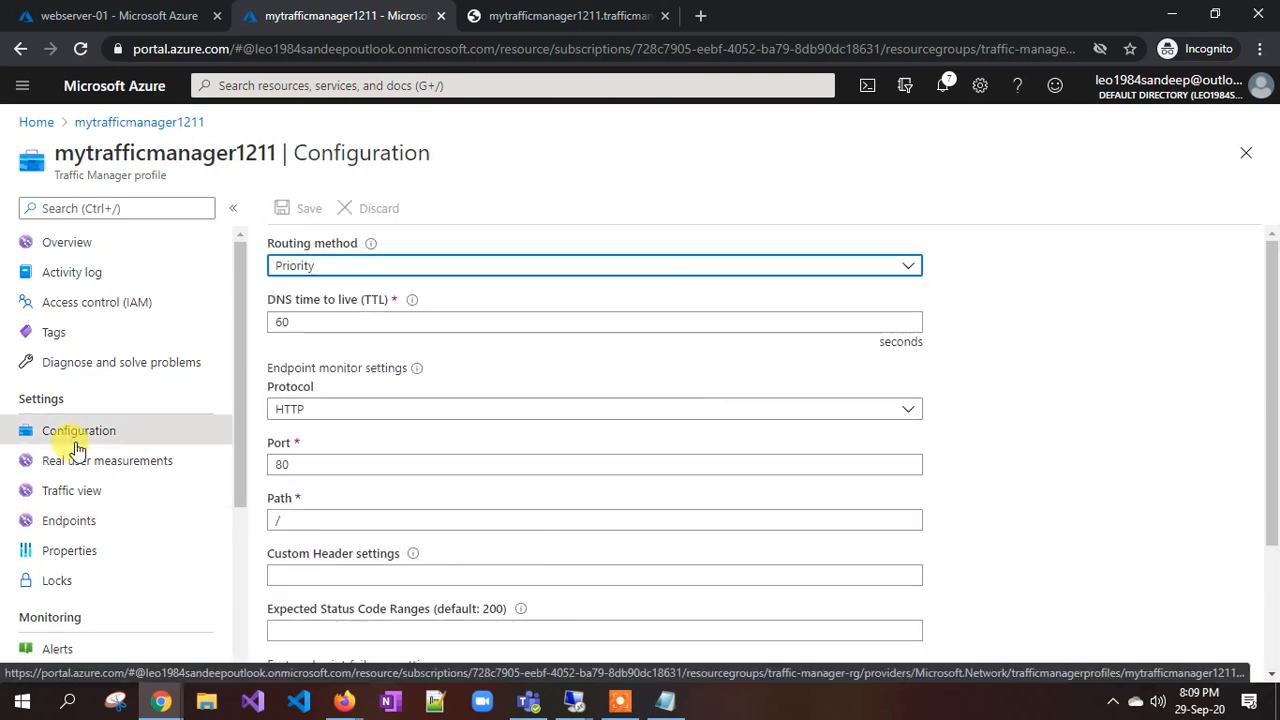